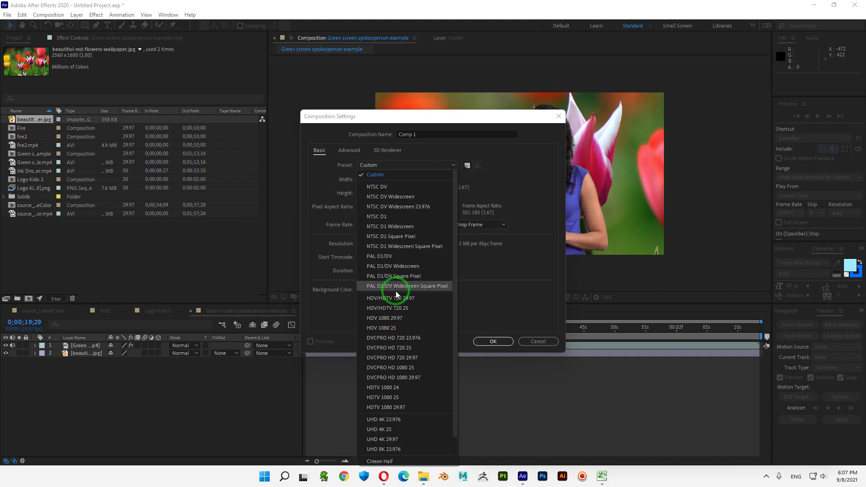
Step: Create the Comp 1 composition with the HDV/HDTV 720 29.97 preset
left_click(406, 298)
left_click(493, 341)
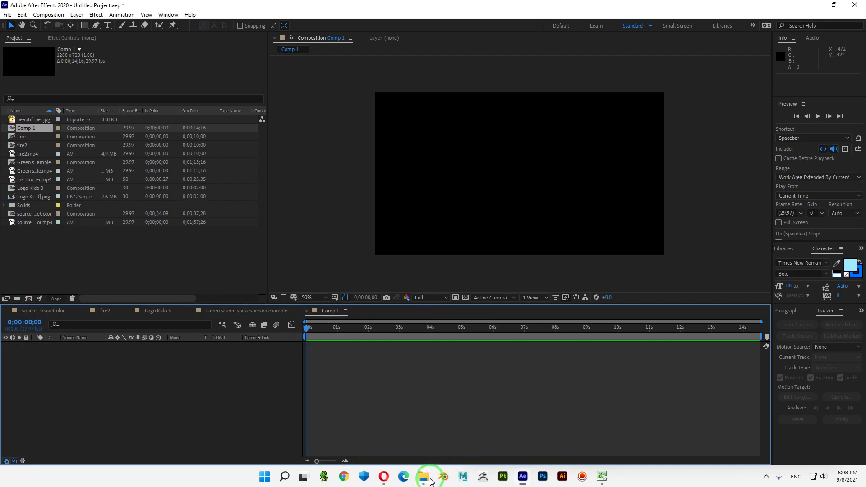
Step: Import the Wildlife video from H:\SEM3\00 2D\Footage\tracking and add it as a layer in Comp 1
mouse_move(423, 475)
left_click(408, 437)
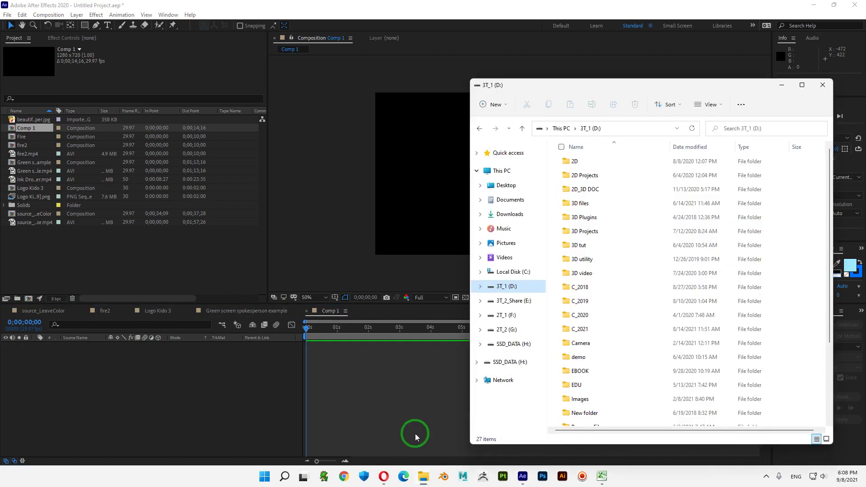
scroll(645, 275, "down", 1)
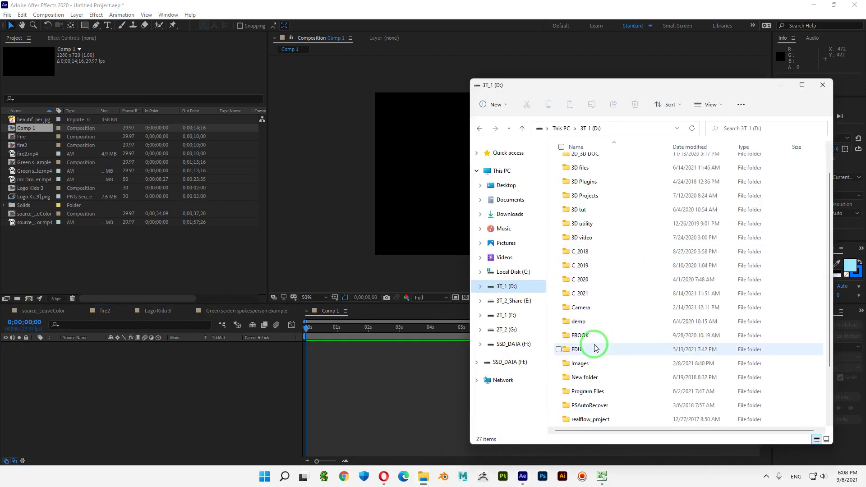
left_click(518, 350)
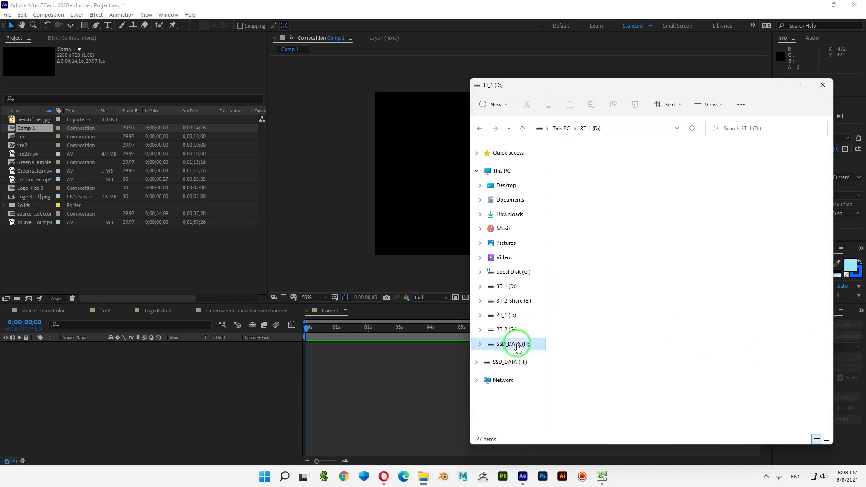
left_click(588, 304)
double_click(589, 305)
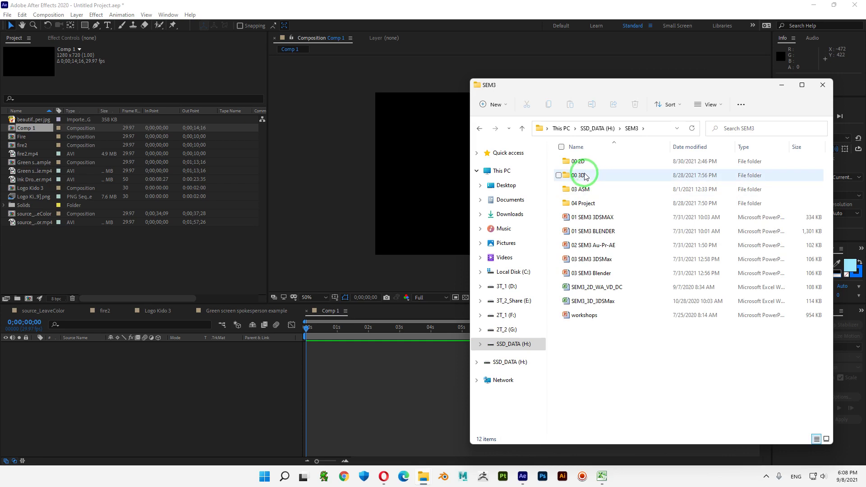
double_click(580, 162)
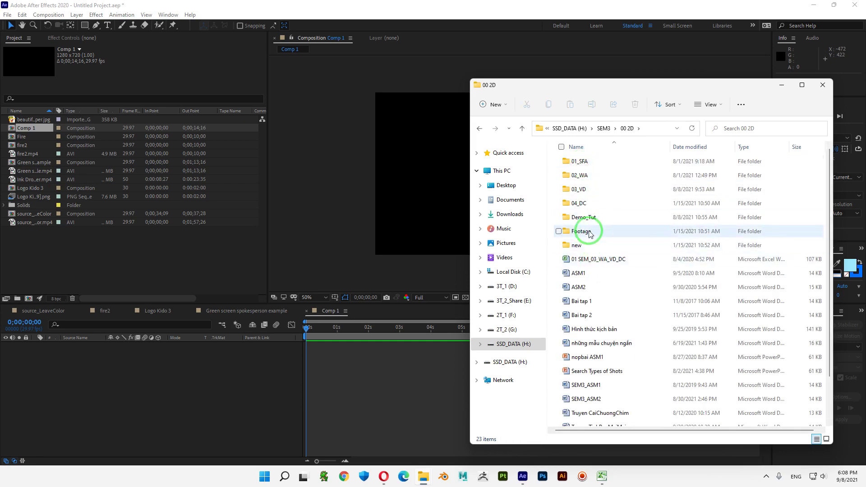
double_click(591, 231)
left_click(582, 246)
double_click(583, 245)
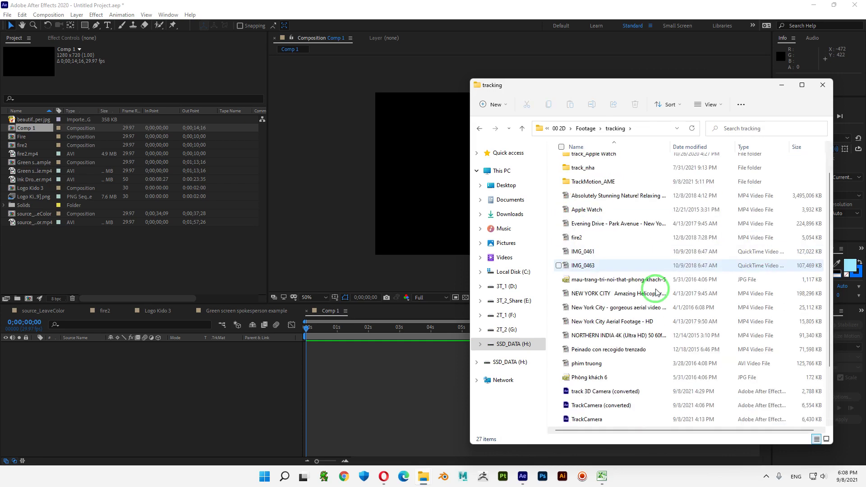
scroll(663, 333, "down", 1)
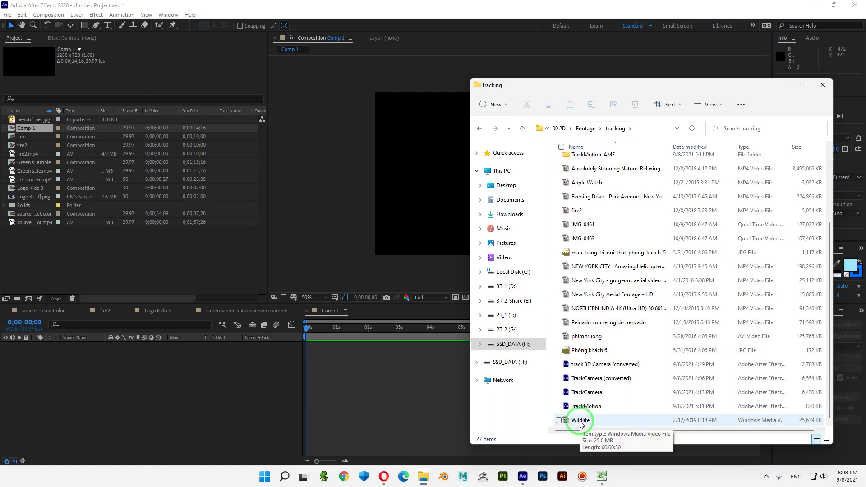
left_click_drag(580, 422, 178, 387)
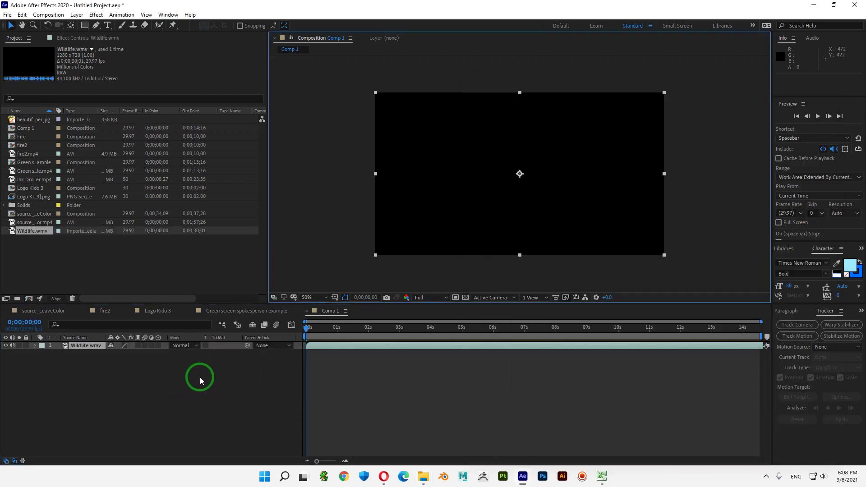
Step: Preview the Wildlife footage from 0;00;01;11 to see which shots it contains
left_click_drag(320, 329, 349, 329)
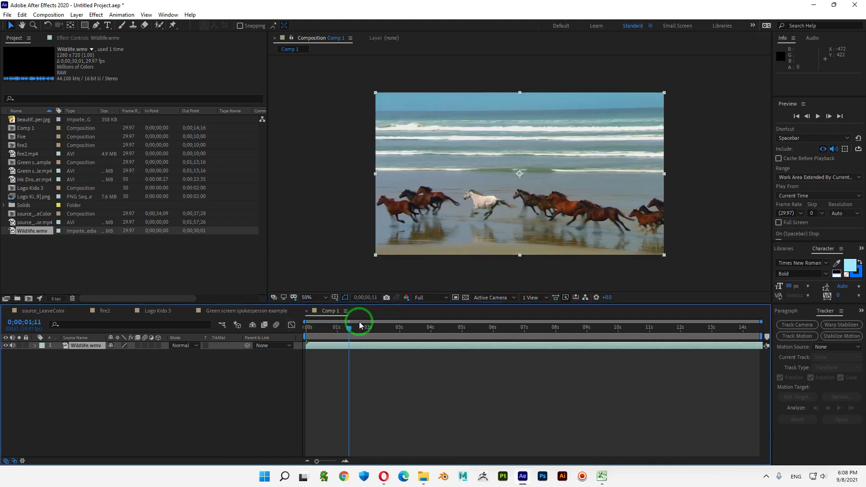
key("space")
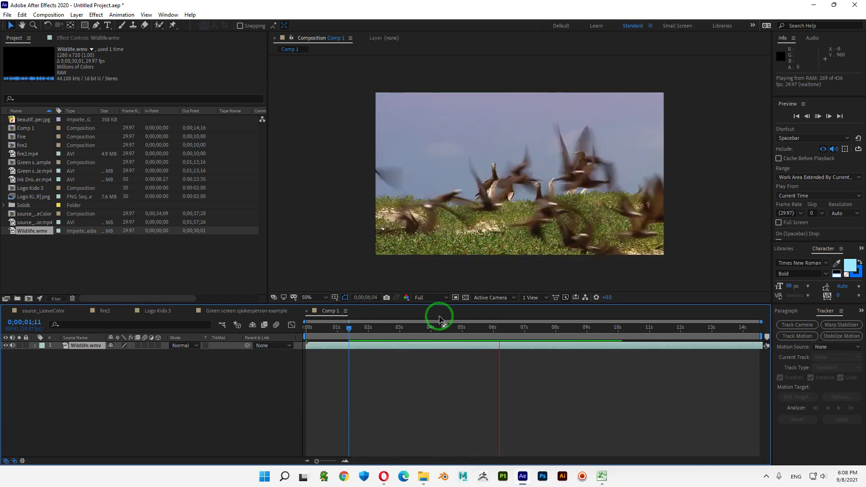
left_click(608, 358)
key("space")
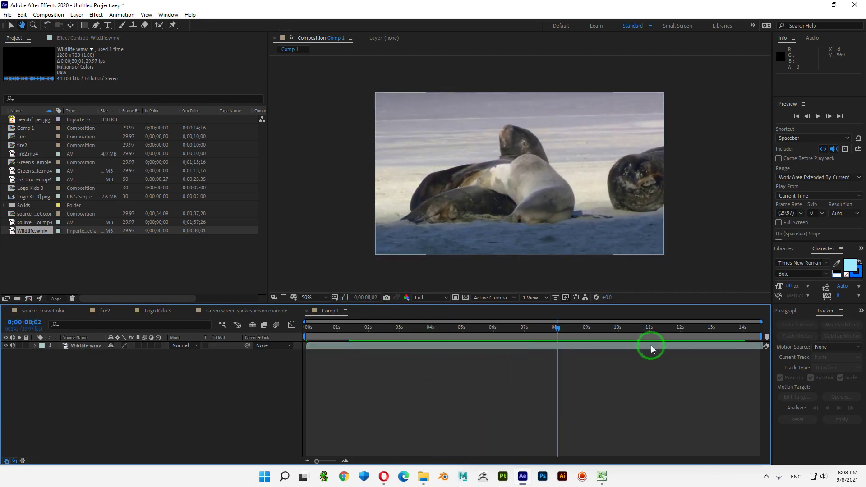
Step: Set the work area from 0;00;00;01 to 0;00;04;03, covering the running horses, and trim Comp 1 to it
left_click_drag(557, 329, 444, 332)
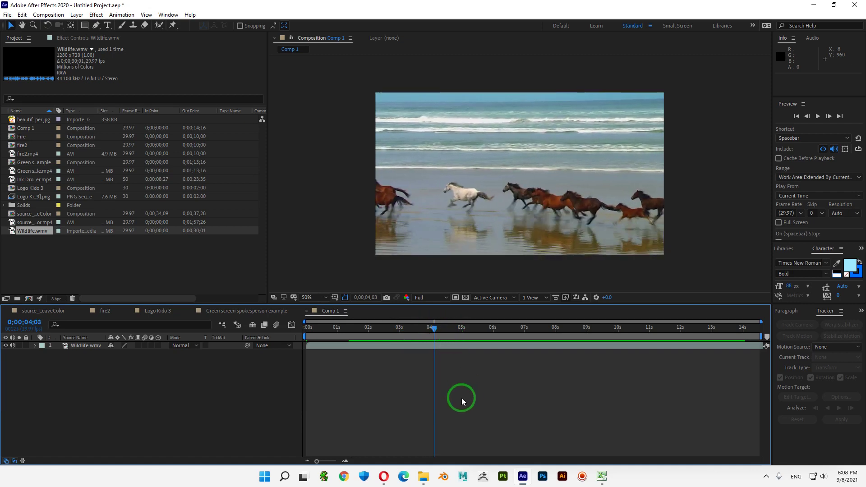
key("n")
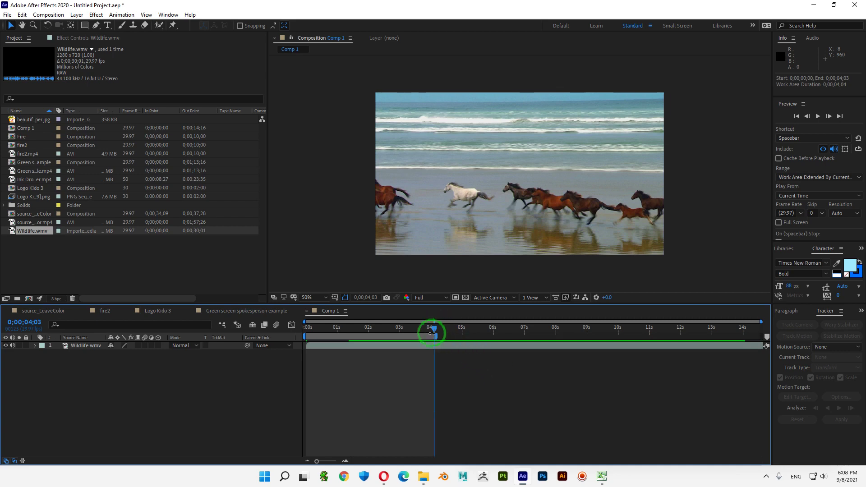
left_click_drag(427, 332, 305, 332)
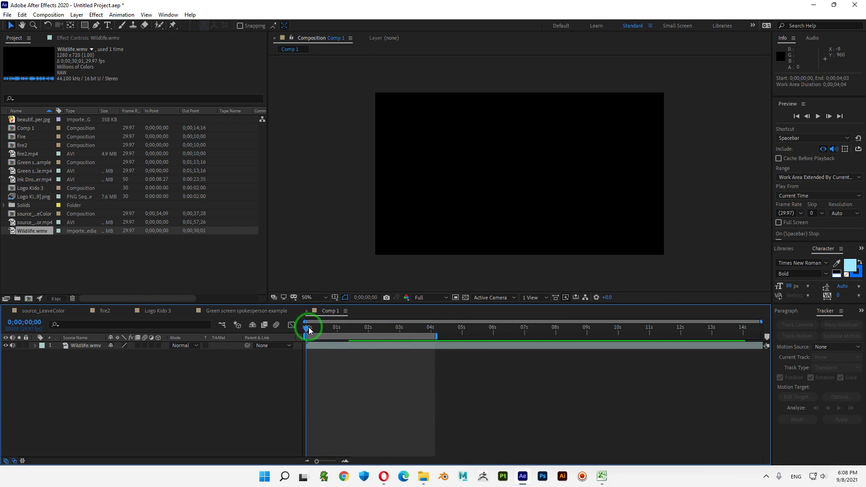
left_click(309, 329)
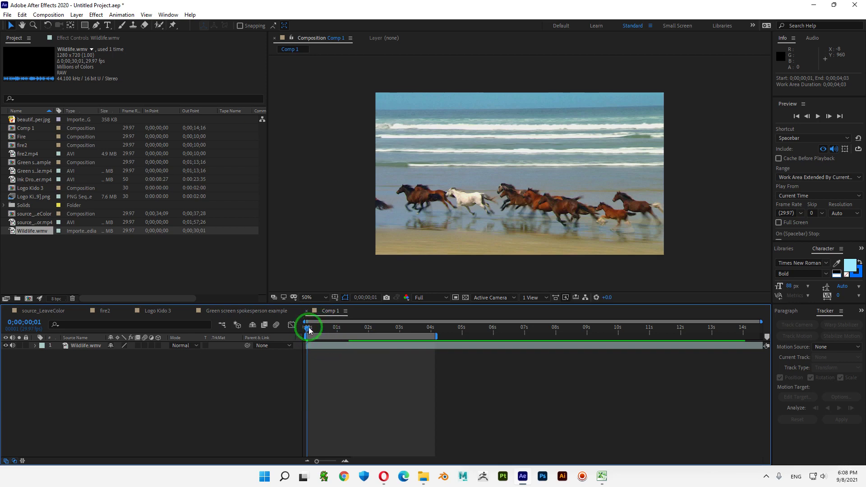
right_click(347, 334)
left_click(387, 360)
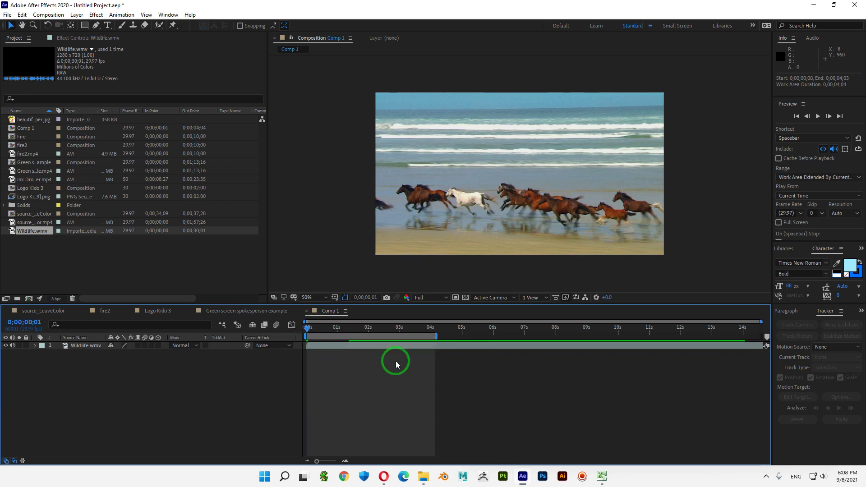
Step: Play the trimmed composition, and scrub through it at 100% magnification to examine how the horses move across the frame
key("space")
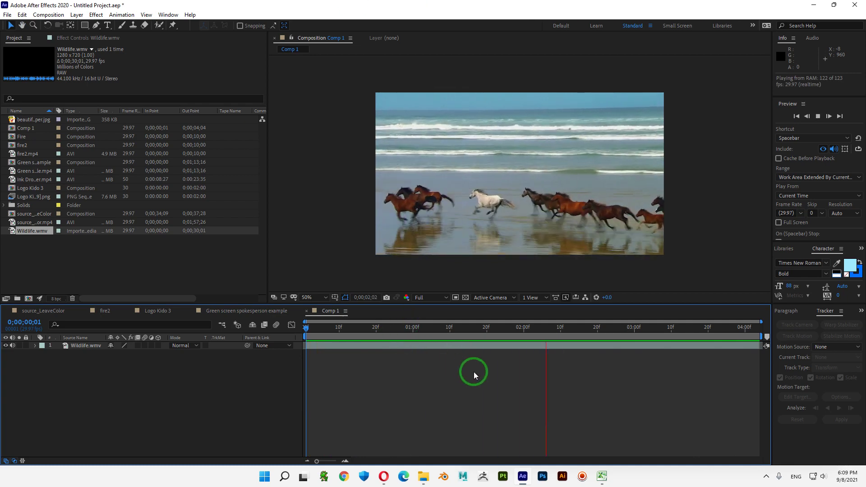
left_click(643, 230)
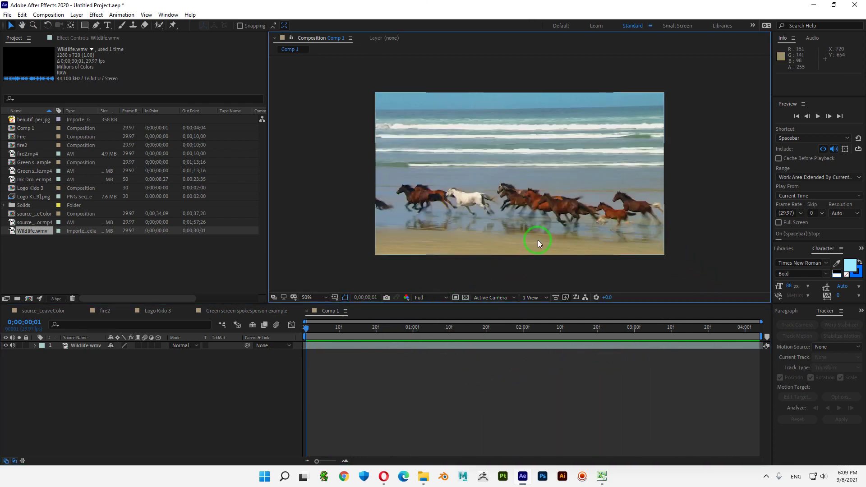
key("period")
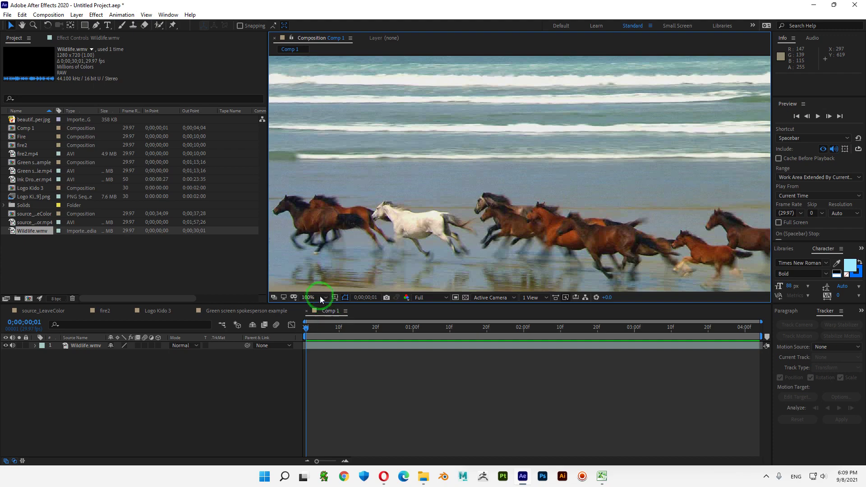
left_click_drag(310, 331, 364, 330)
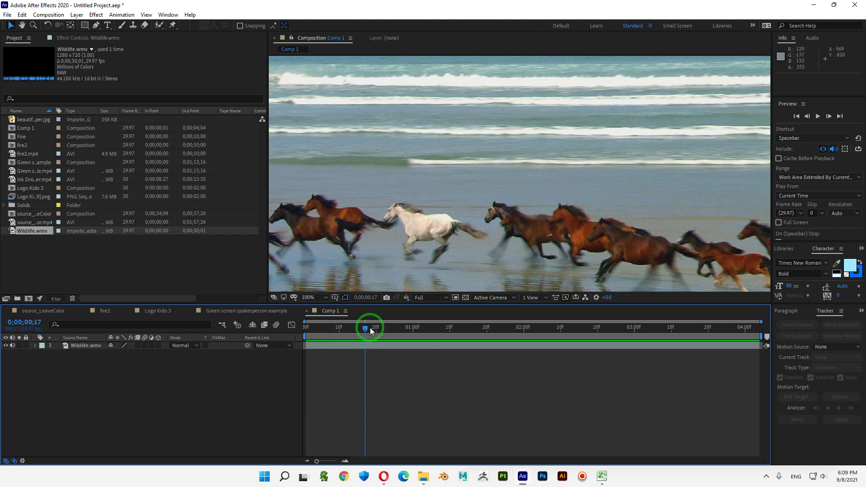
left_click_drag(365, 329, 508, 326)
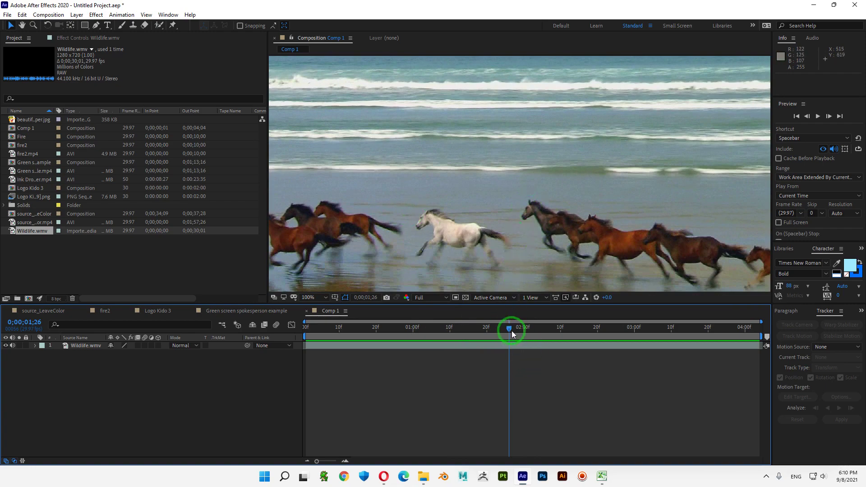
left_click_drag(510, 330, 377, 330)
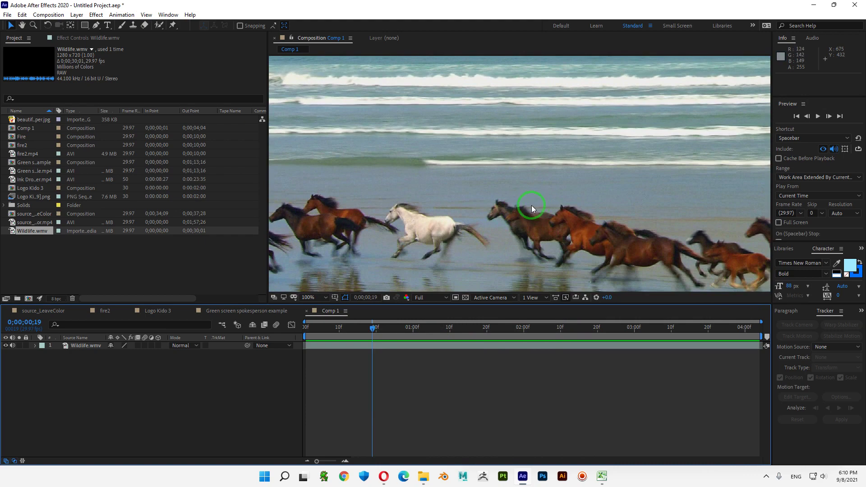
left_click_drag(375, 329, 604, 339)
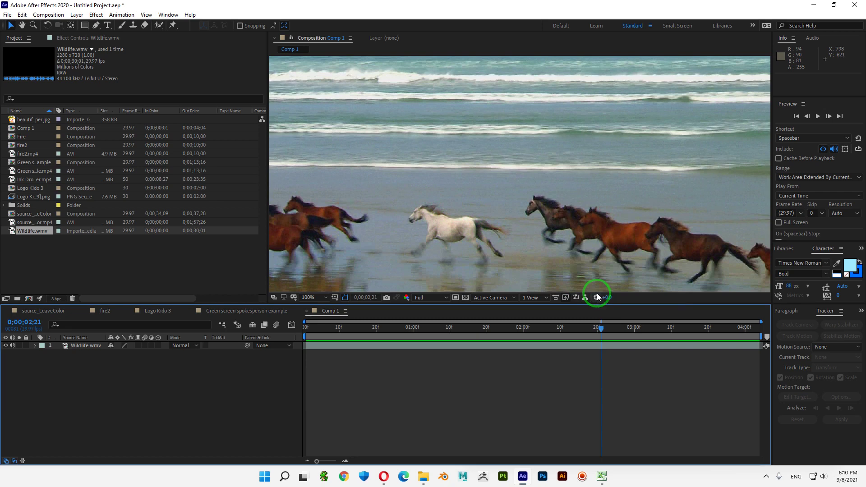
Step: Close the Paragraph panel and display the Tracker panel in its place
left_click(168, 16)
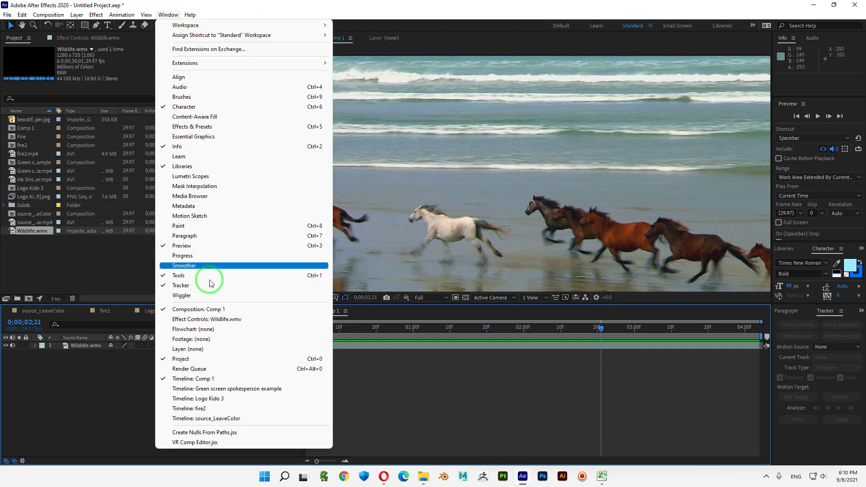
left_click(179, 286)
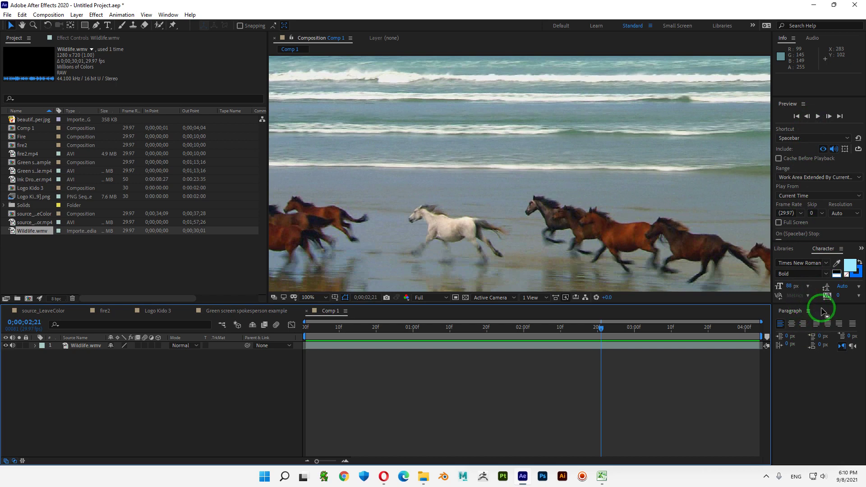
right_click(844, 312)
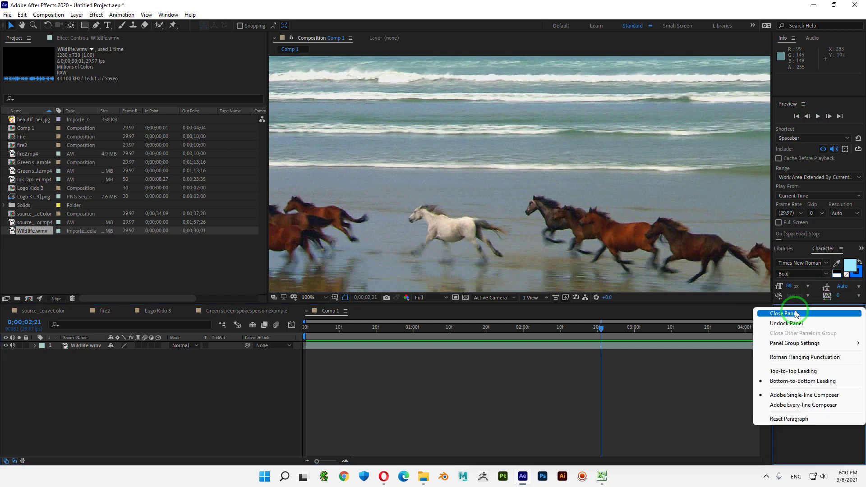
left_click(792, 314)
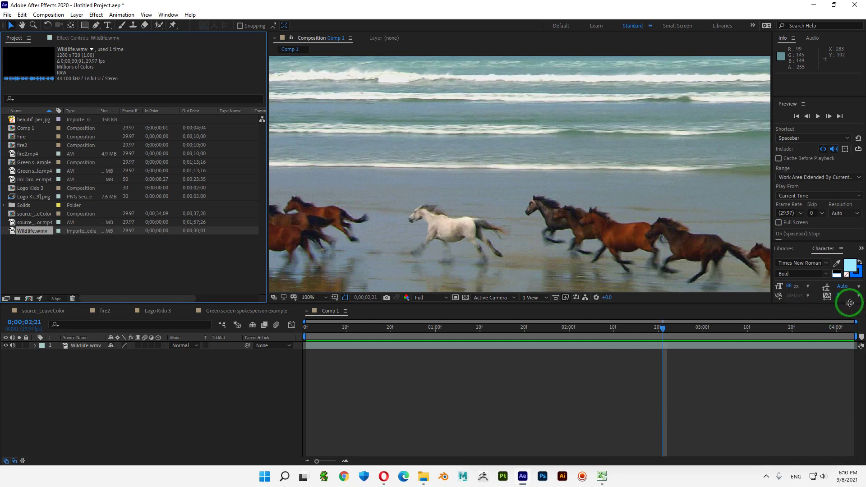
left_click(174, 16)
left_click(201, 285)
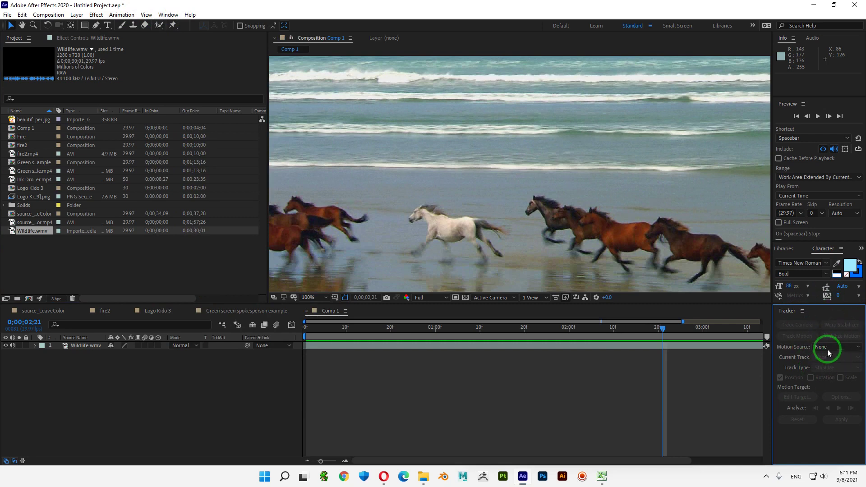
Step: Start a Track Motion tracker on the Wildlife.wmv layer at 0;00;02;21
left_click(122, 15)
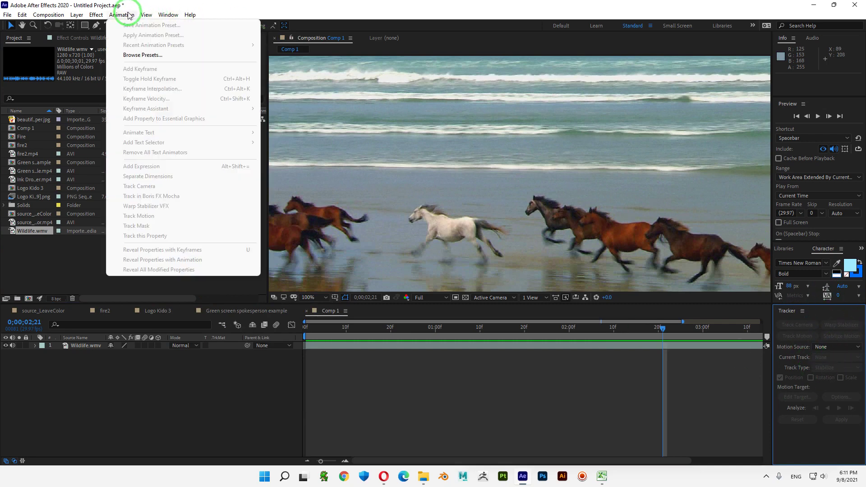
left_click(197, 27)
left_click(86, 347)
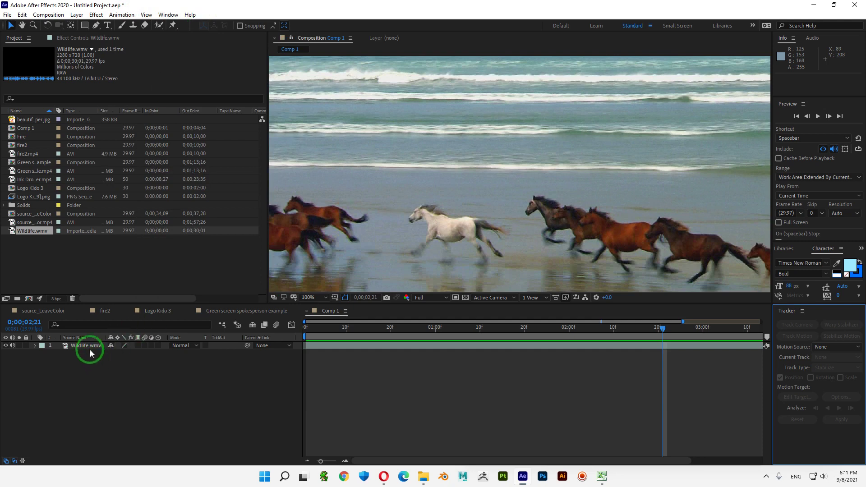
left_click(83, 347)
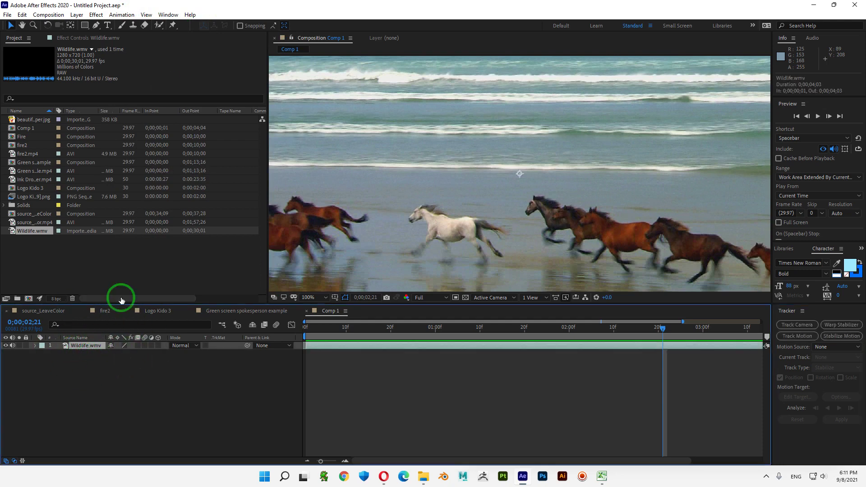
left_click(121, 14)
left_click(155, 187)
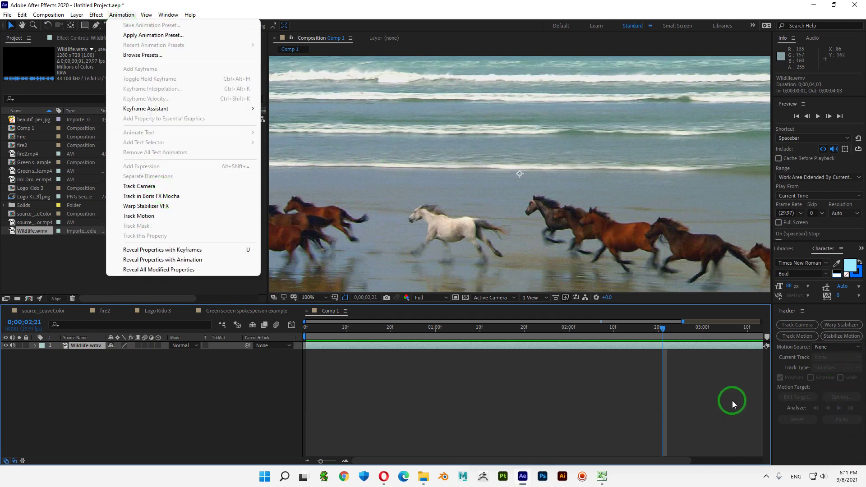
left_click(95, 352)
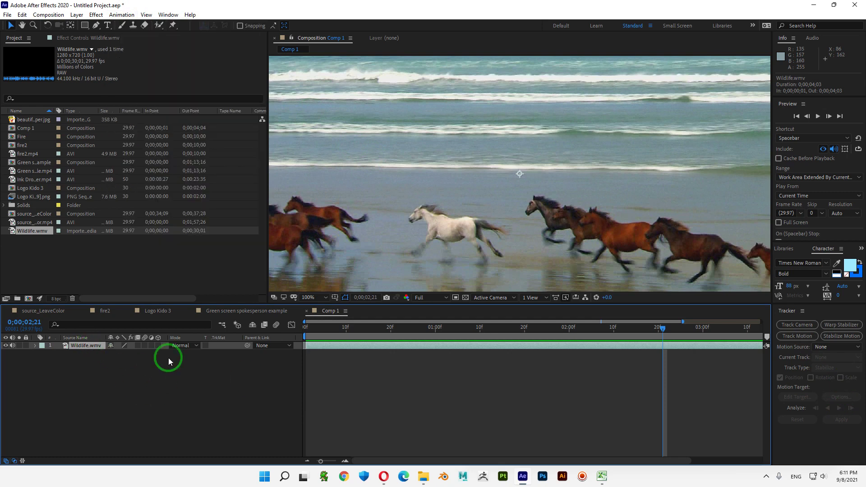
left_click(797, 336)
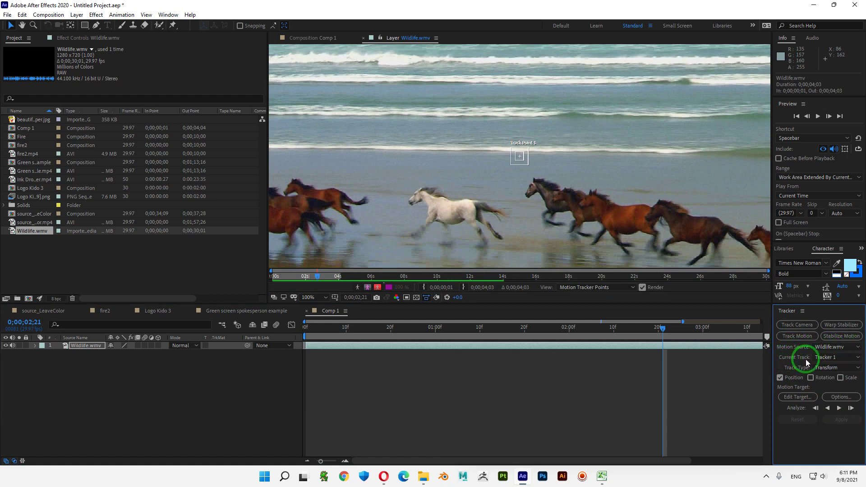
Step: Keep Tracker 1 as the current track and place Track Point 1 on the head of the dark horse behind the white one
left_click(858, 358)
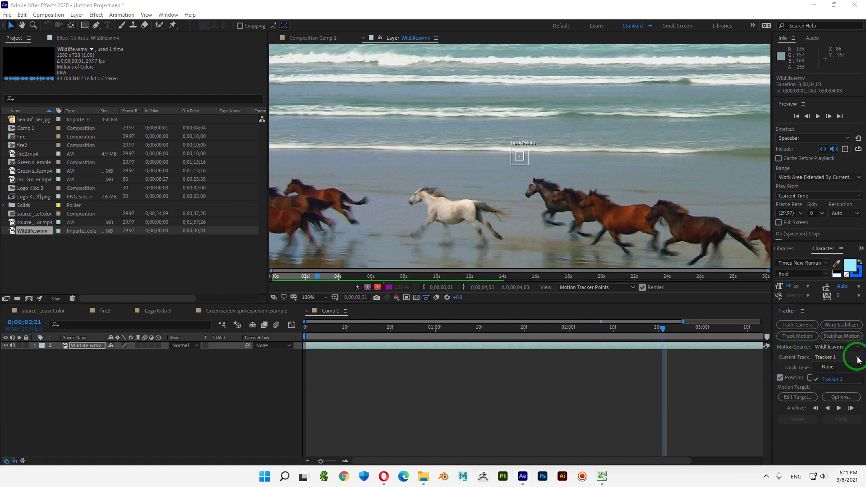
left_click(832, 378)
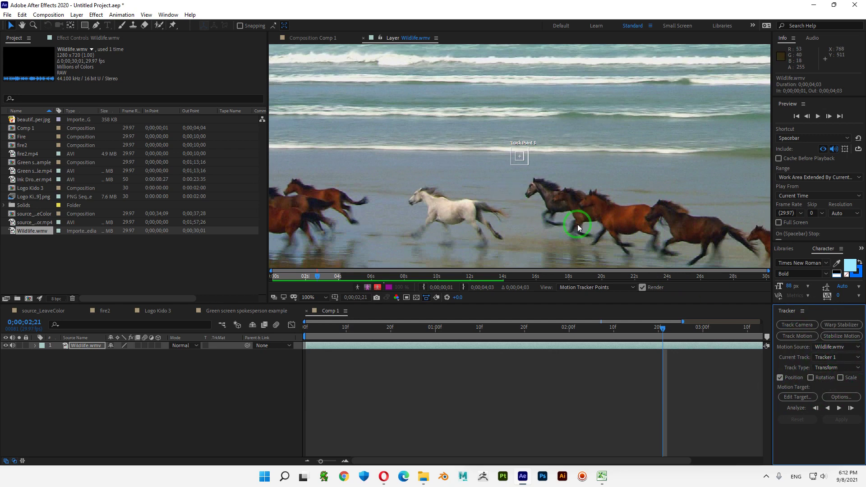
scroll(577, 221, "up", 1)
key("h")
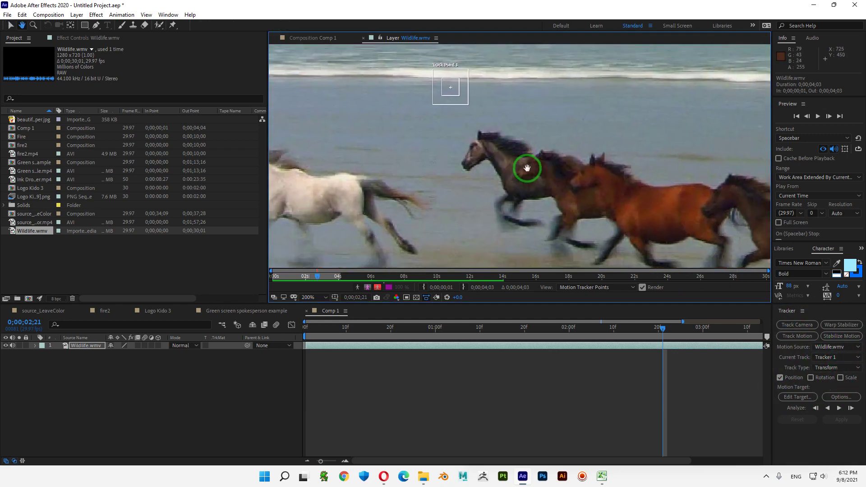
scroll(527, 167, "up", 2)
left_click_drag(511, 179, 528, 184)
key("v")
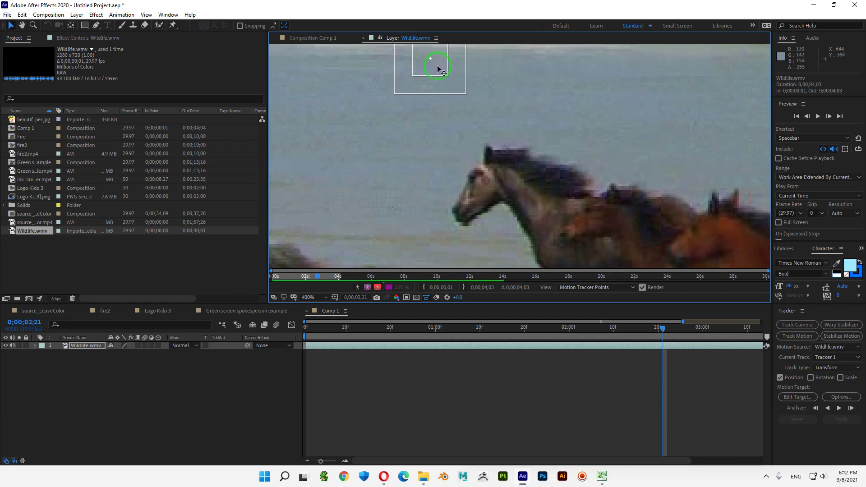
left_click_drag(438, 68, 486, 181)
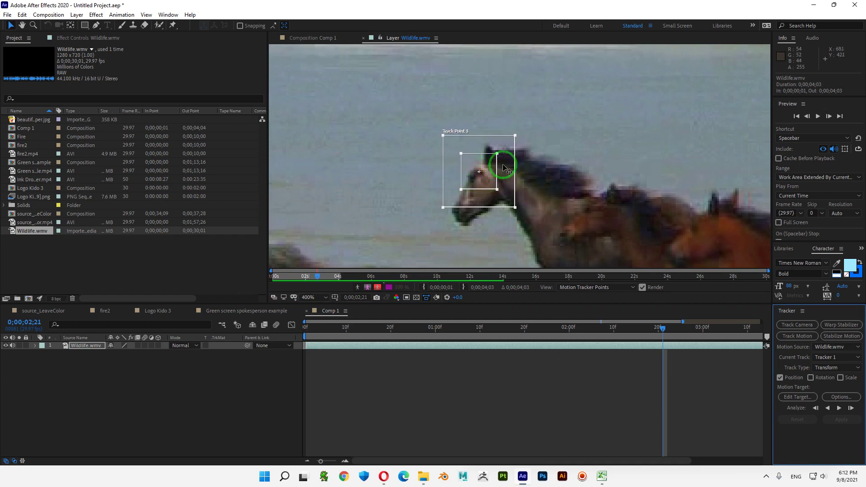
left_click_drag(482, 179, 537, 189)
scroll(479, 189, "up", 2)
scroll(527, 176, "down", 2)
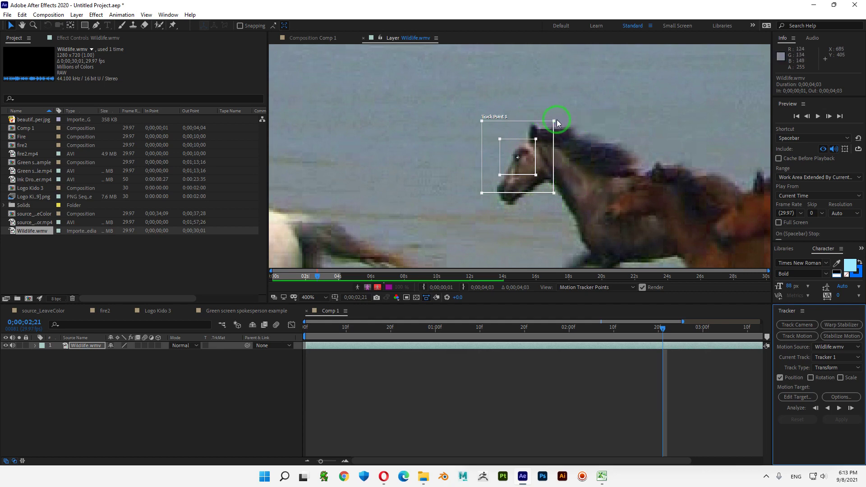
Step: Resize Track Point 1's outer search region into a tall rectangle that encloses the dark horse's whole head with some margin
left_click_drag(554, 121, 562, 105)
left_click(514, 152)
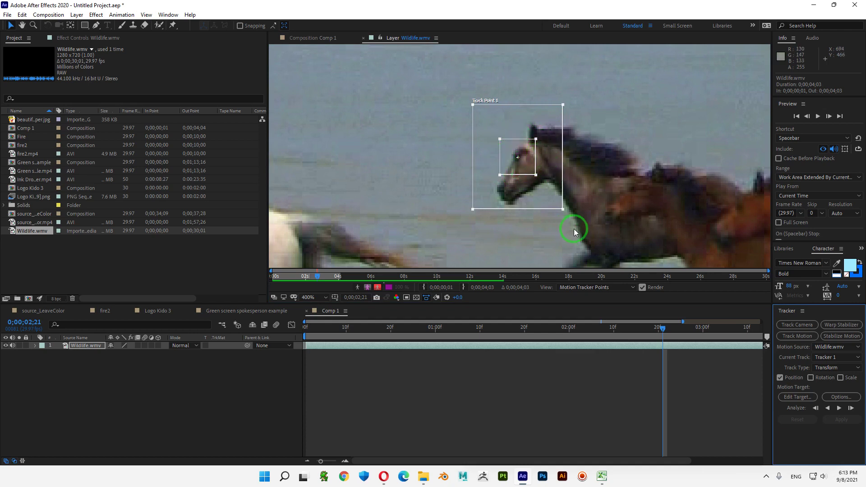
left_click_drag(564, 209, 543, 197)
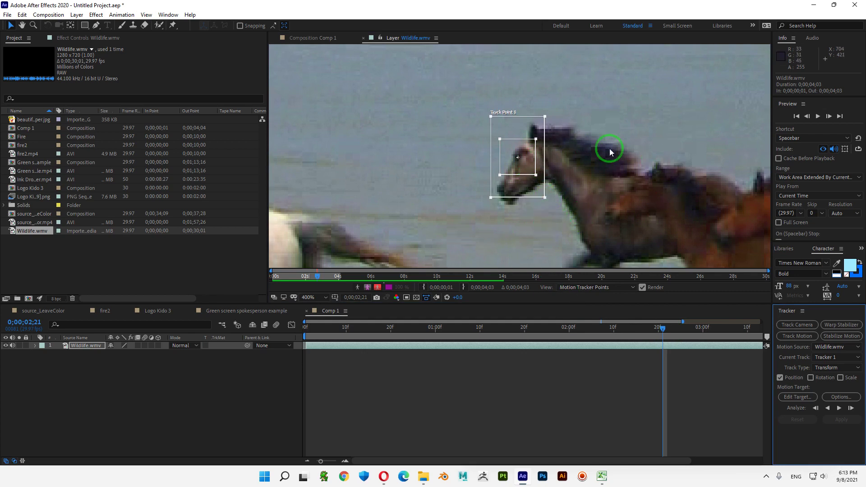
mouse_move(544, 198)
left_mouse_down()
mouse_move(569, 187)
mouse_move(546, 193)
mouse_move(546, 203)
left_mouse_up()
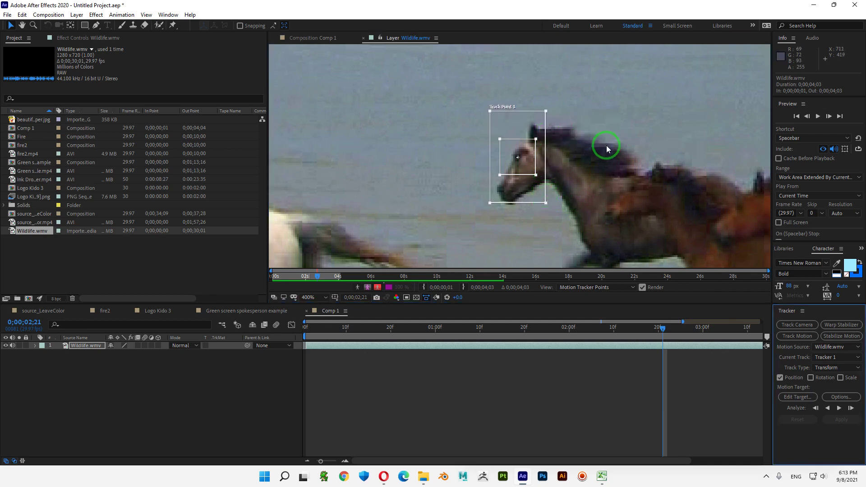
left_click_drag(545, 203, 547, 214)
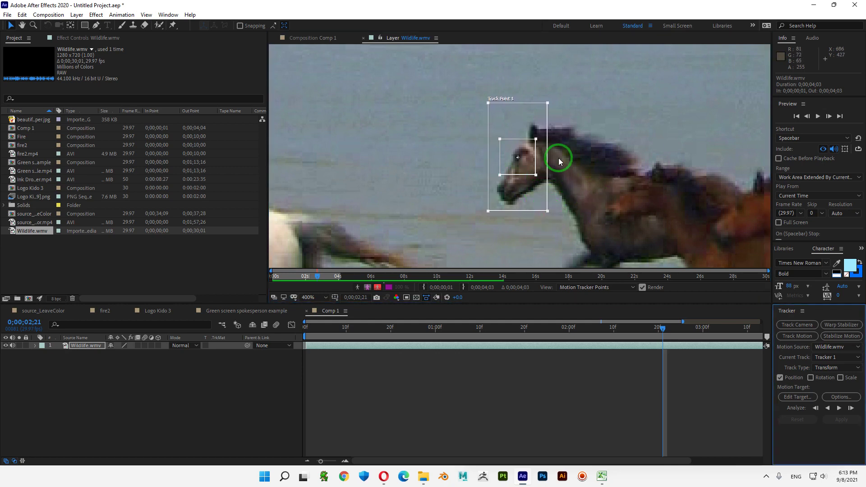
Step: Show the layer at 100% magnification and enlarge its viewer to fit the full frame, keeping the Tracker's analysis controls visible
key("comma")
key("comma")
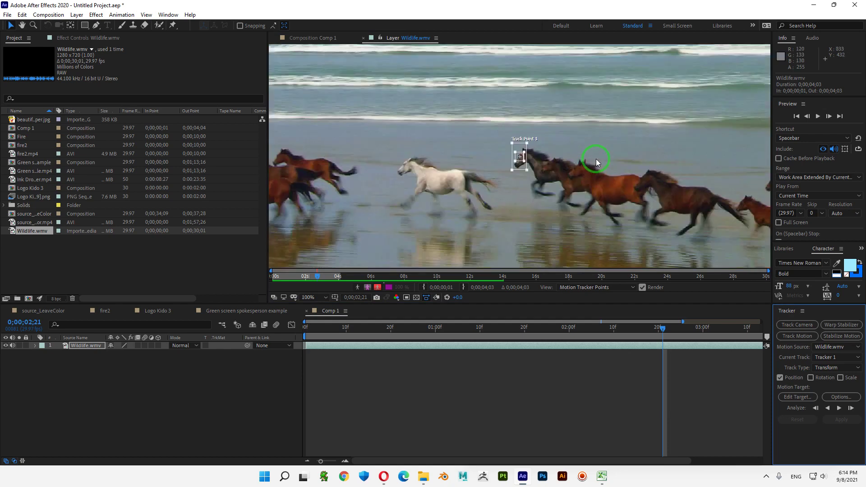
key("comma")
key("period")
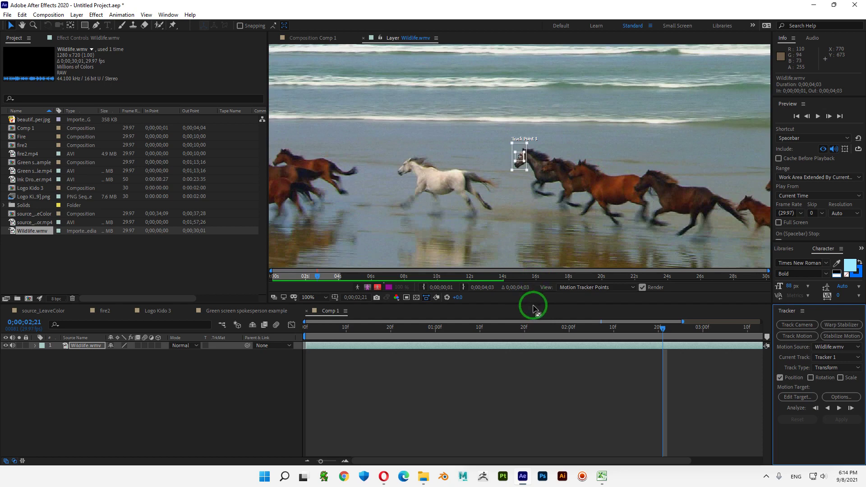
left_click_drag(533, 304, 529, 362)
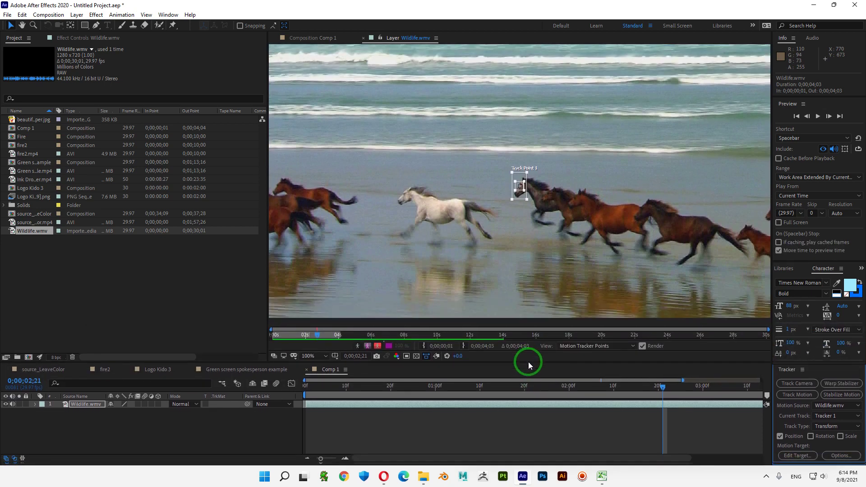
left_click_drag(267, 199, 130, 202)
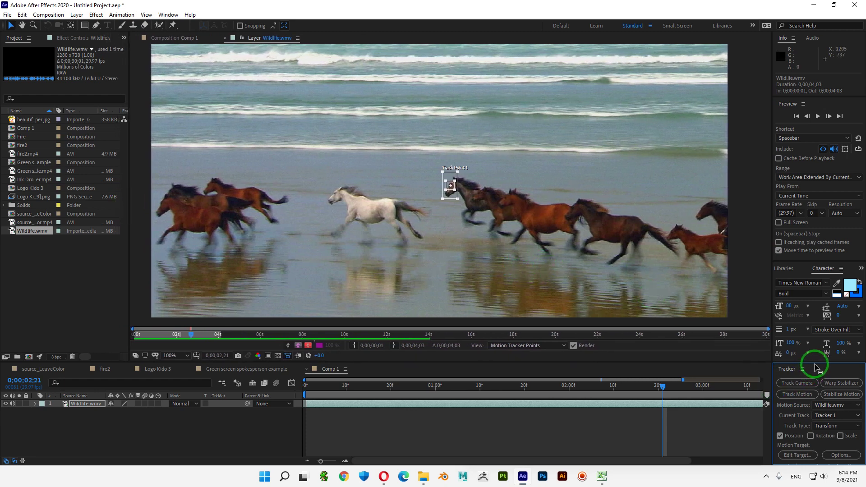
left_click_drag(815, 361, 813, 339)
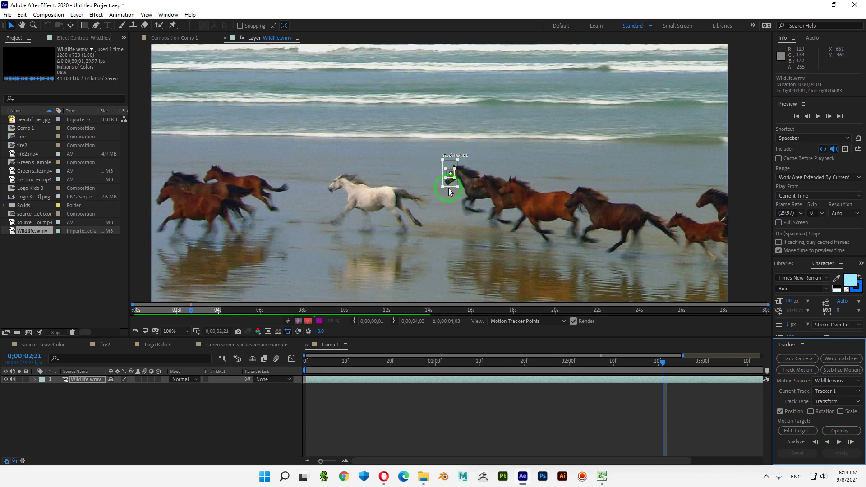
Step: Analyze the track forward from 0;00;02;21 to the end of the clip, and return the current time to 0;00;02;21
left_click(839, 443)
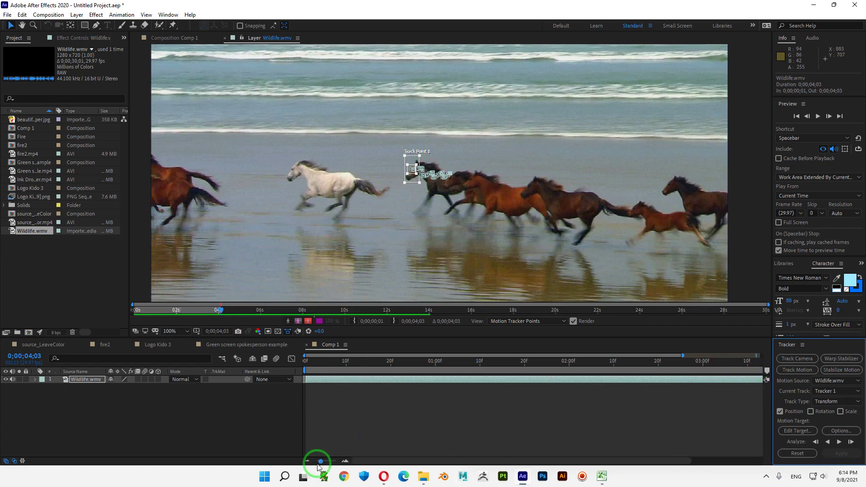
left_click_drag(318, 464, 314, 464)
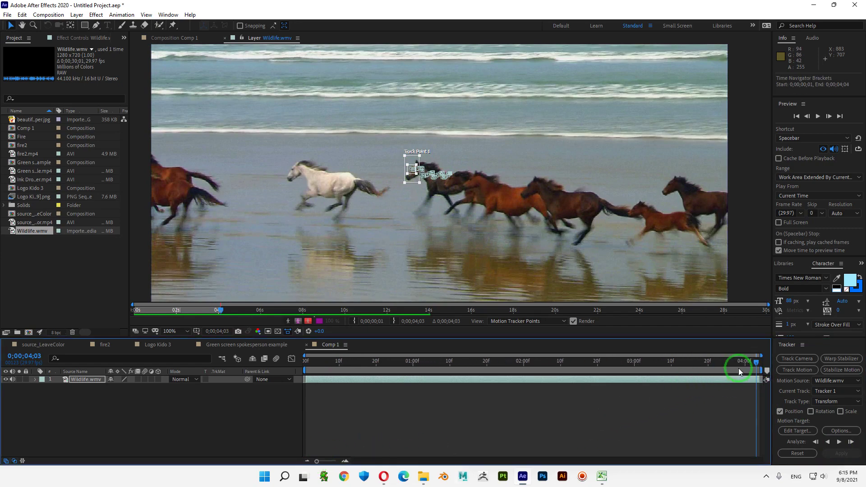
left_click_drag(756, 364, 601, 361)
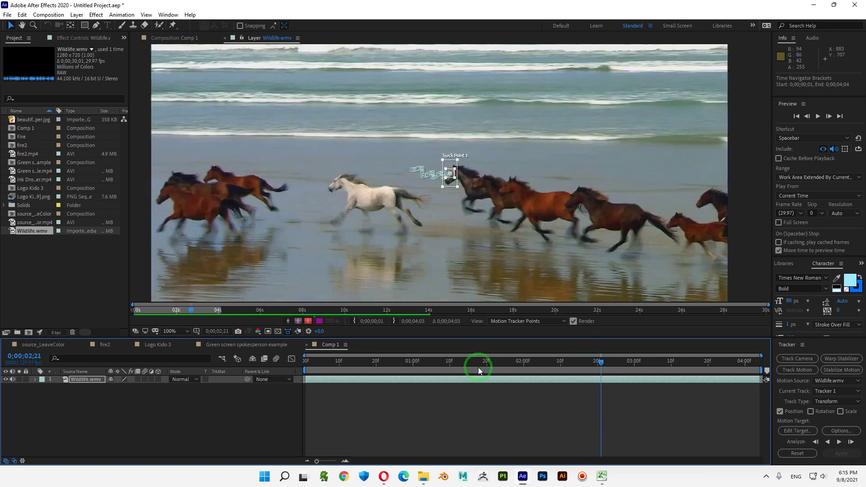
Step: Reveal the Wildlife.wmv layer's tracking keyframes and analyze the track backward from 0;00;02;21 to the start of the clip
left_click(86, 384)
left_click(82, 380)
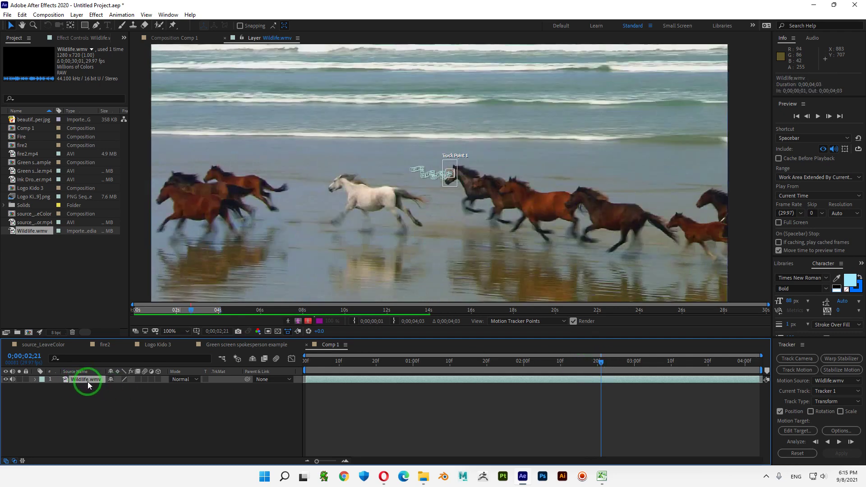
key("u")
left_click(172, 400)
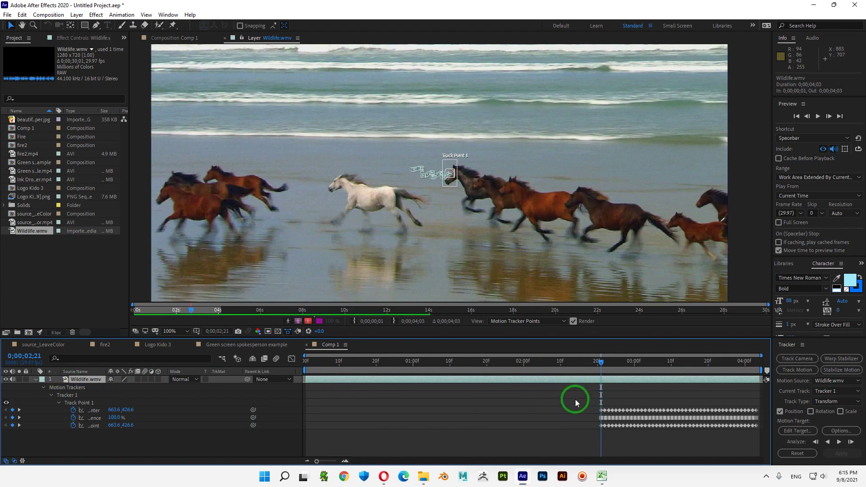
mouse_move(611, 366)
left_mouse_down()
mouse_move(659, 363)
mouse_move(603, 370)
left_mouse_up()
left_click(828, 443)
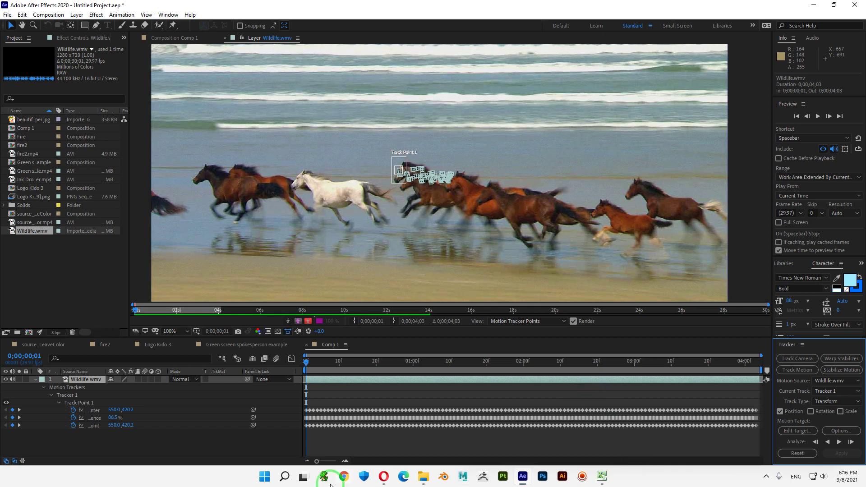
Step: Add a null object to Comp 1 and set it as the motion target of Tracker 1
right_click(142, 451)
mouse_move(171, 348)
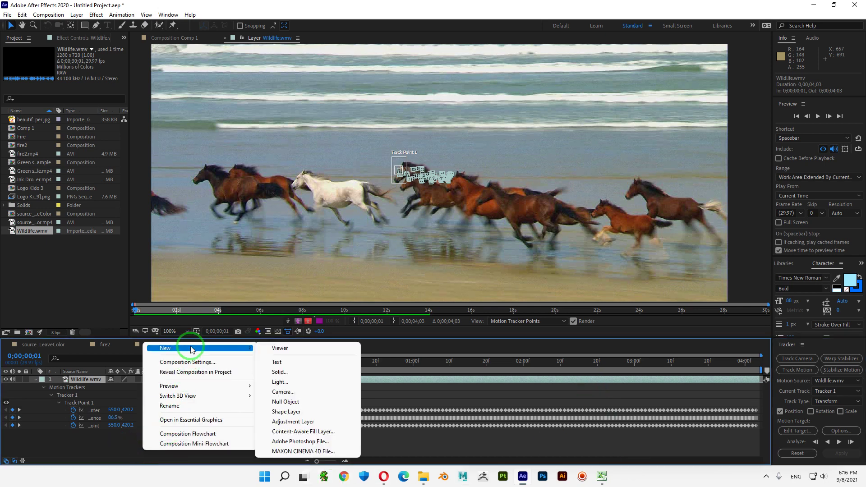
left_click(281, 404)
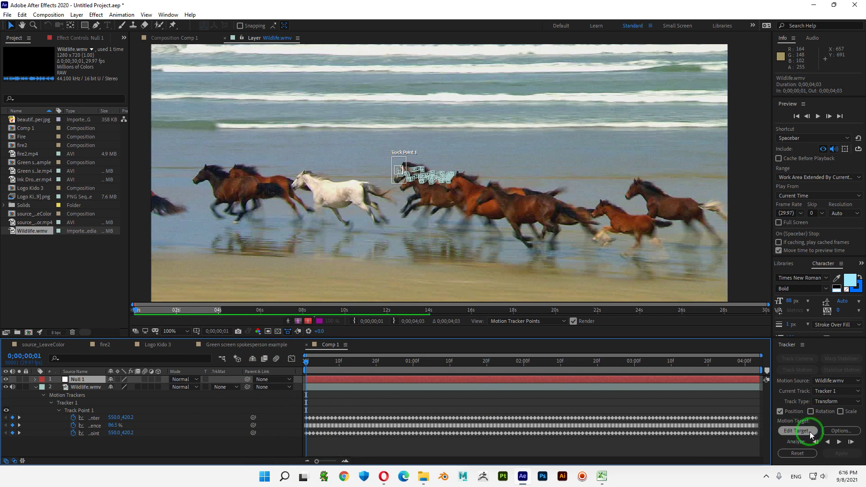
left_click(796, 431)
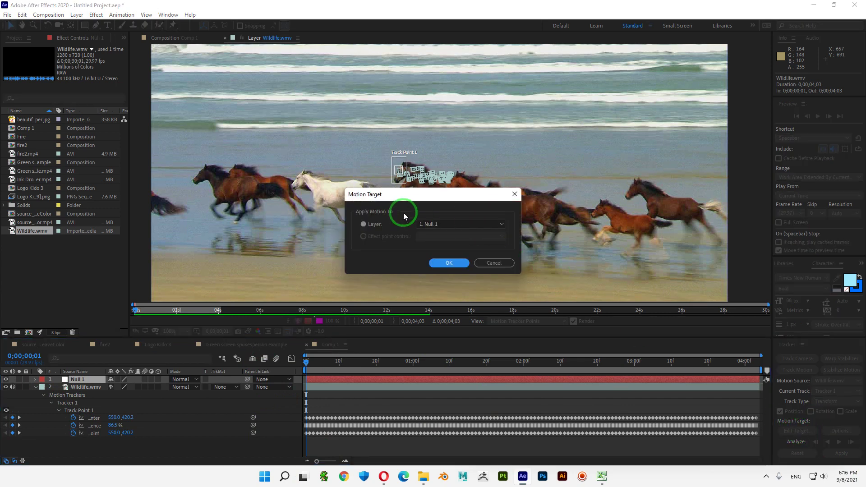
left_click(477, 225)
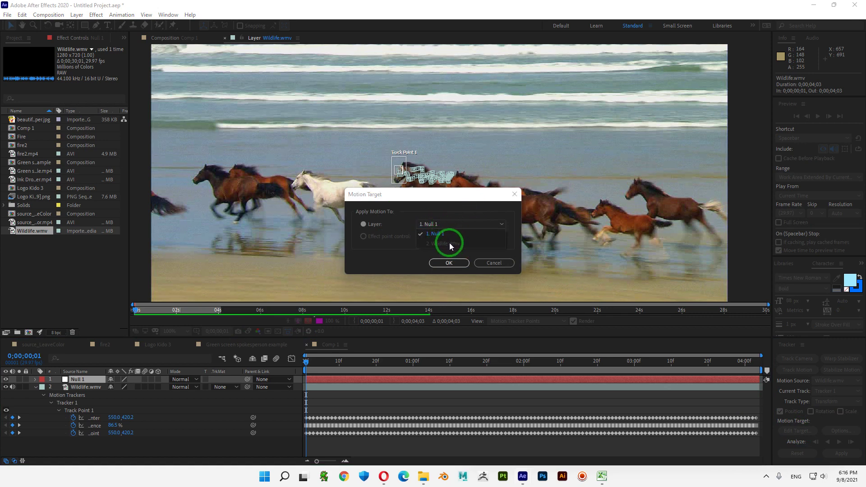
left_click(435, 233)
left_click(457, 262)
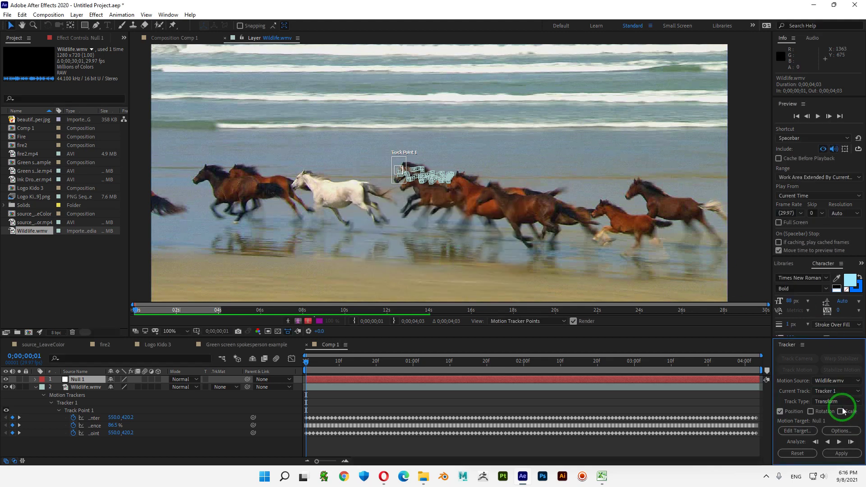
Step: Apply the tracking data to the null object in the X and Y dimensions
left_click(845, 455)
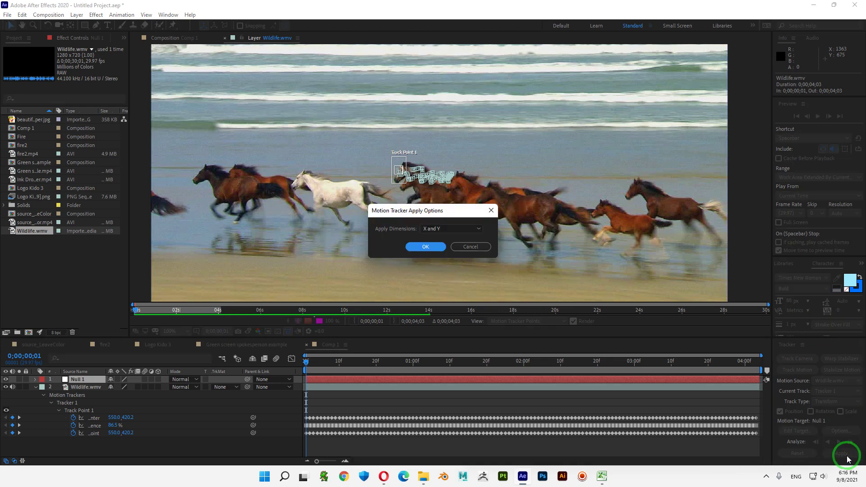
left_click_drag(441, 212, 444, 231)
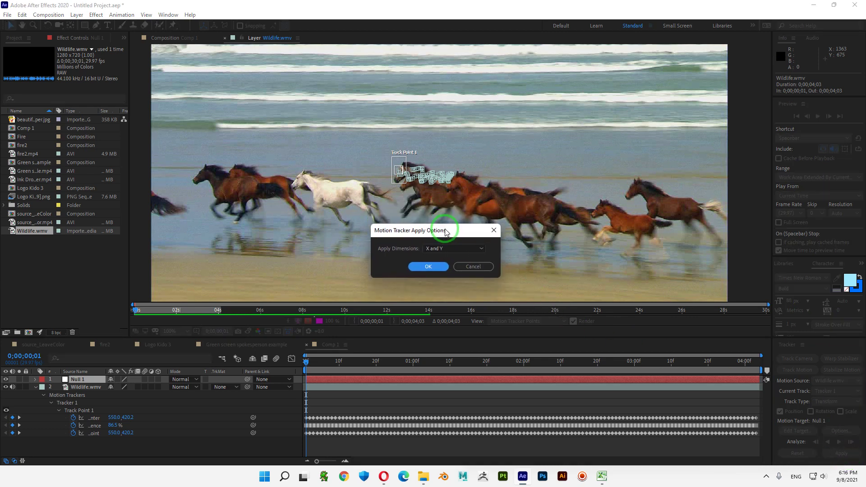
left_click(481, 248)
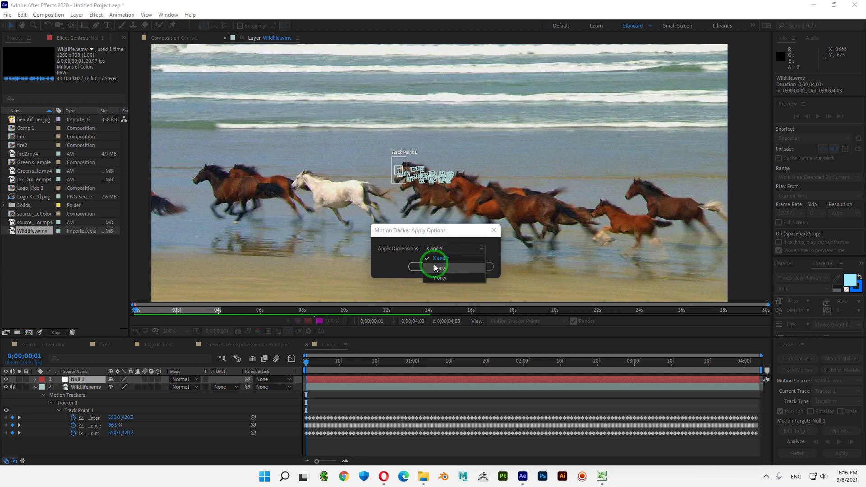
left_click(459, 249)
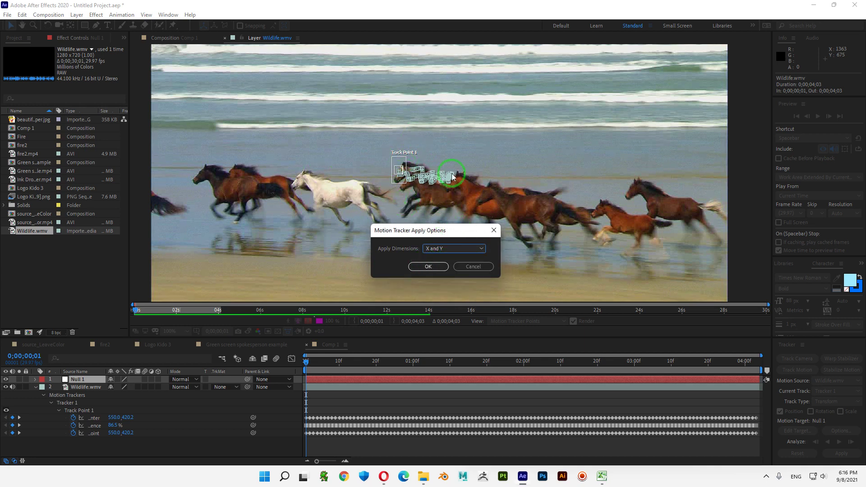
left_click(428, 266)
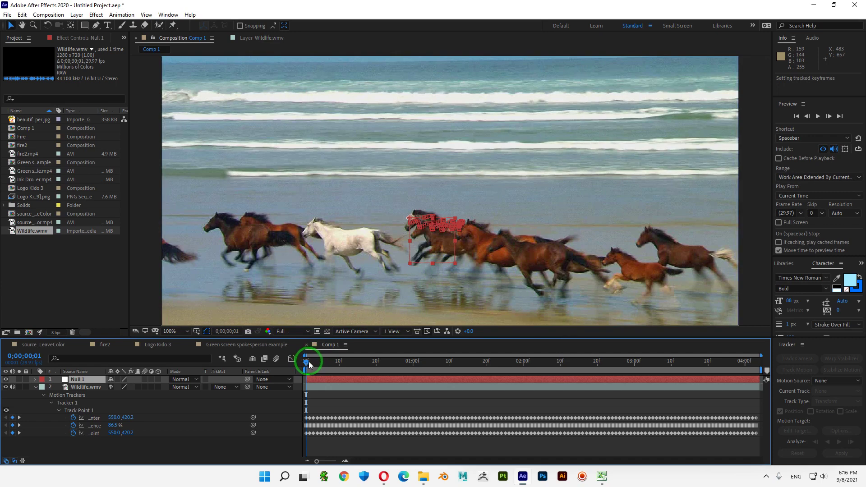
Step: Scrub through Comp 1 to check how the null follows the horse's head, and collapse the Wildlife.wmv layer's properties
left_click_drag(309, 363, 45, 399)
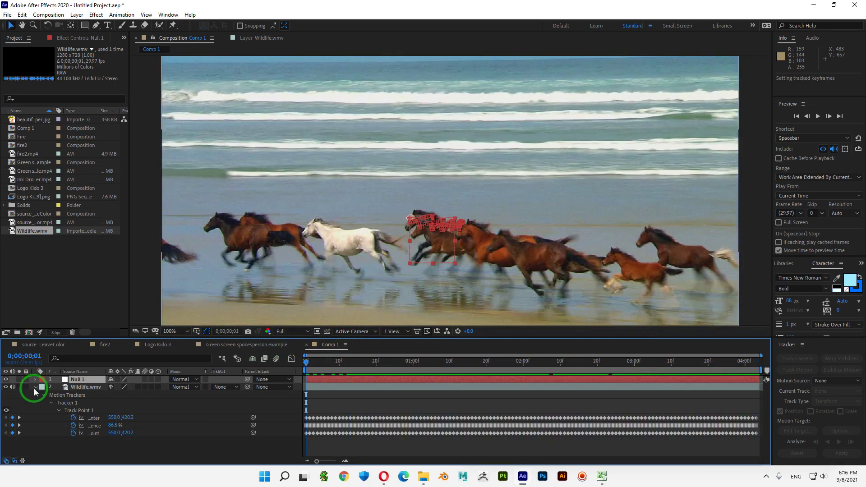
left_click(35, 387)
left_click(195, 417)
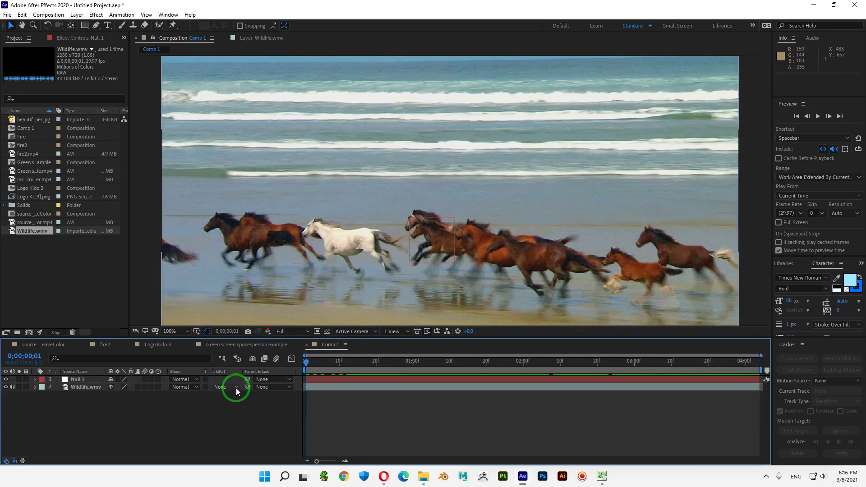
left_click_drag(244, 391, 426, 208)
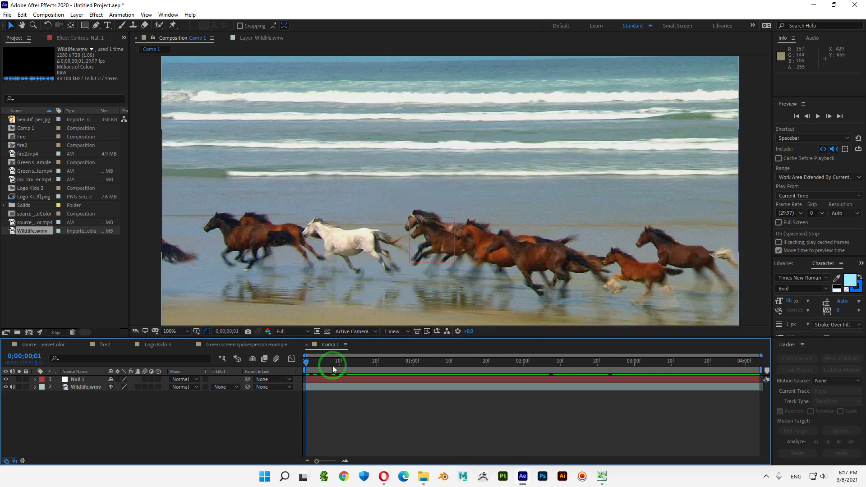
left_click_drag(332, 368, 391, 166)
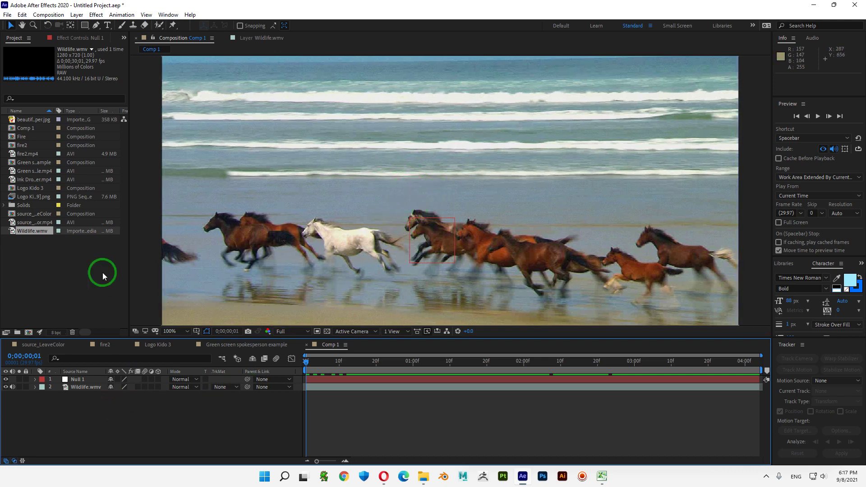
Step: Create a new 1280 × 720 composition at 29.97 fps lasting 0;00;14;16 and add an empty shape layer to it
left_click(28, 332)
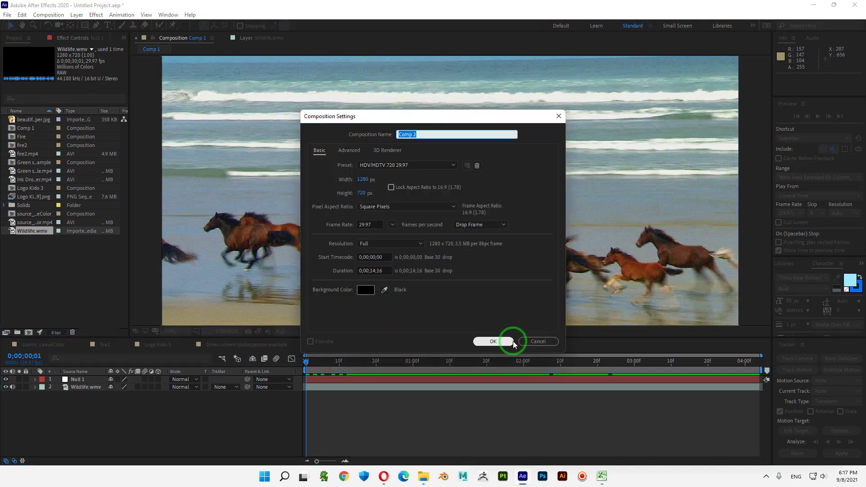
left_click(493, 341)
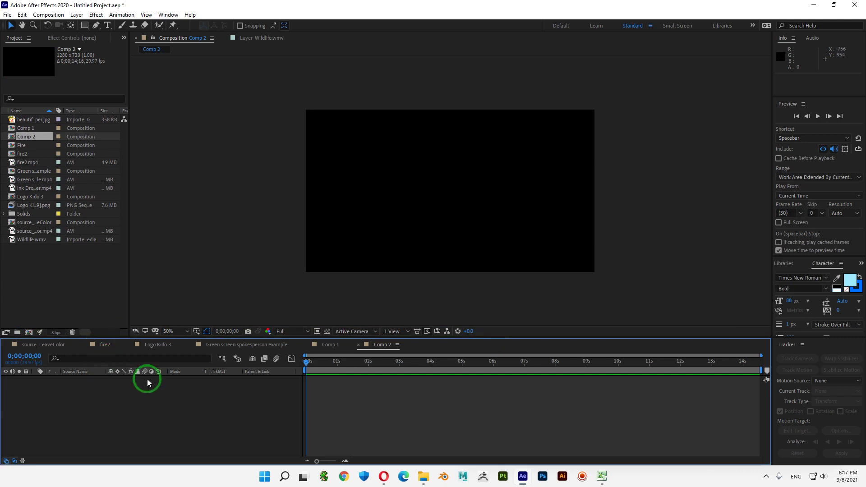
right_click(167, 382)
mouse_move(195, 284)
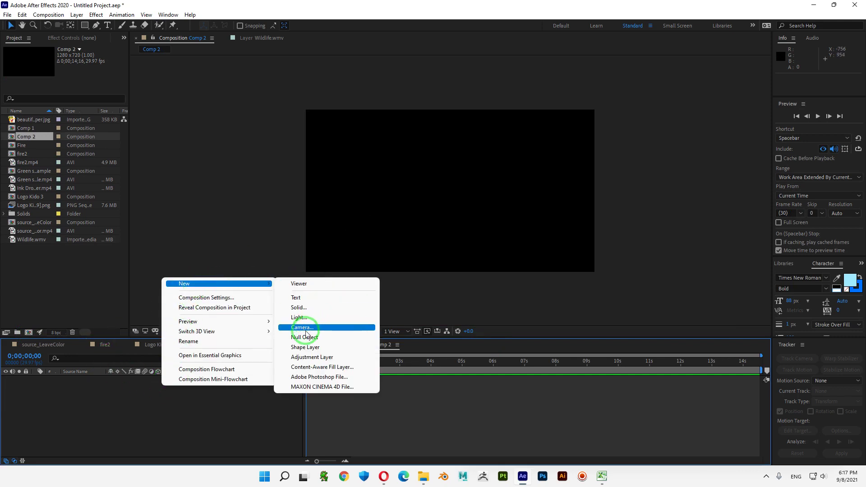
left_click(305, 348)
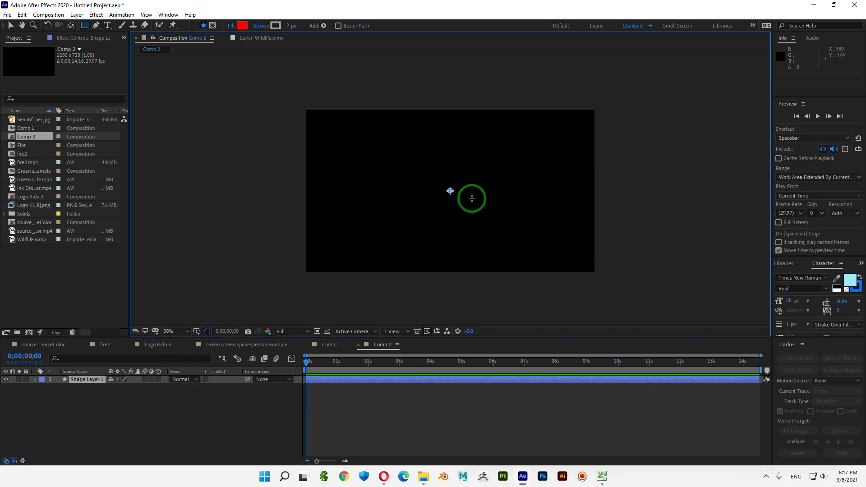
Step: Draw an open three-point path with the Pen tool near the frame's center, one diagonal segment leading up into a vertical one
key("period")
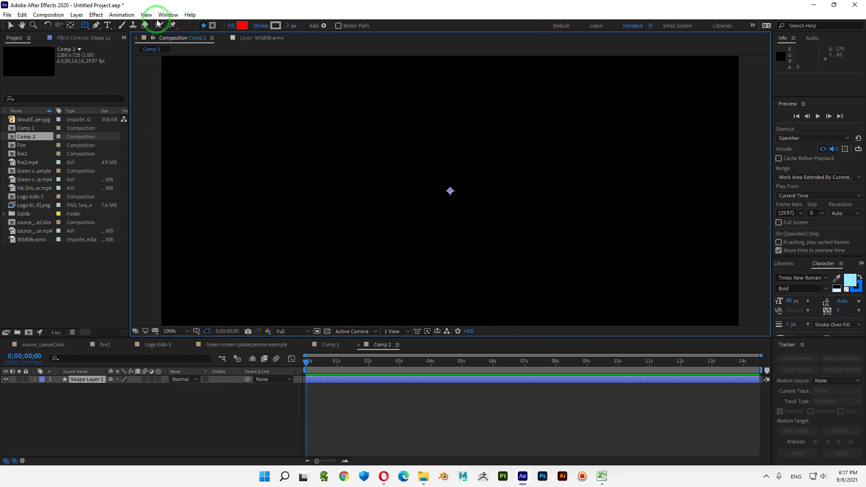
left_click(96, 25)
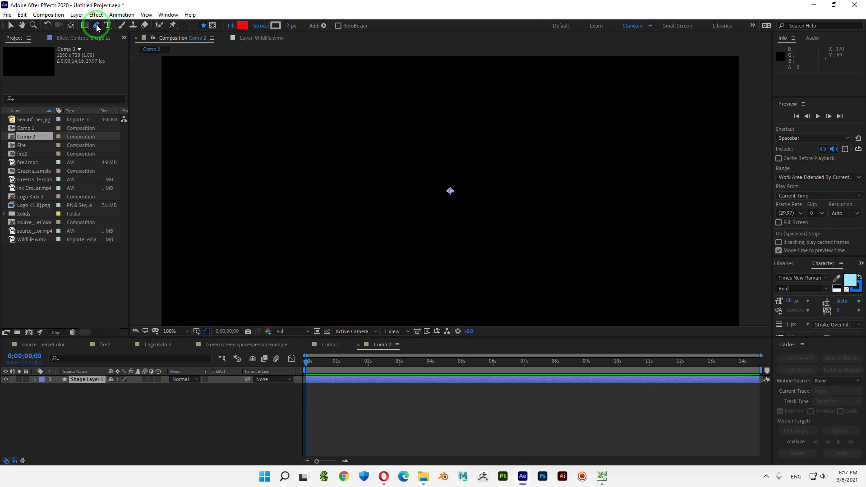
left_click(482, 252)
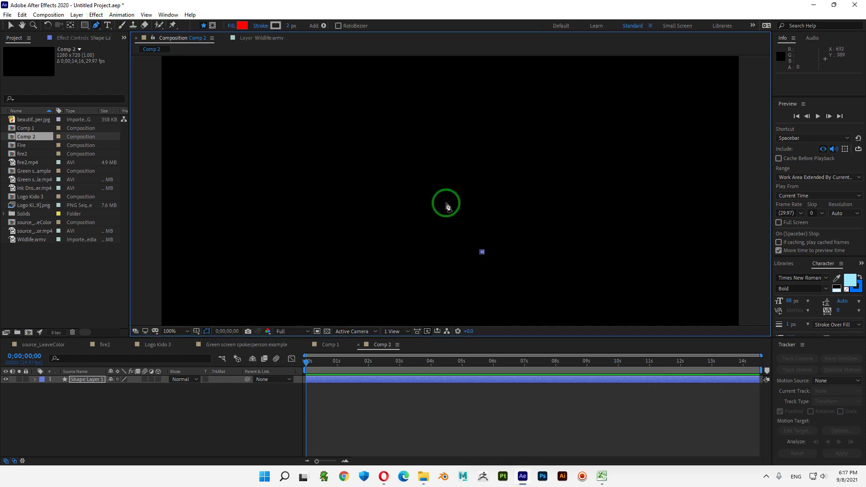
left_click(432, 186)
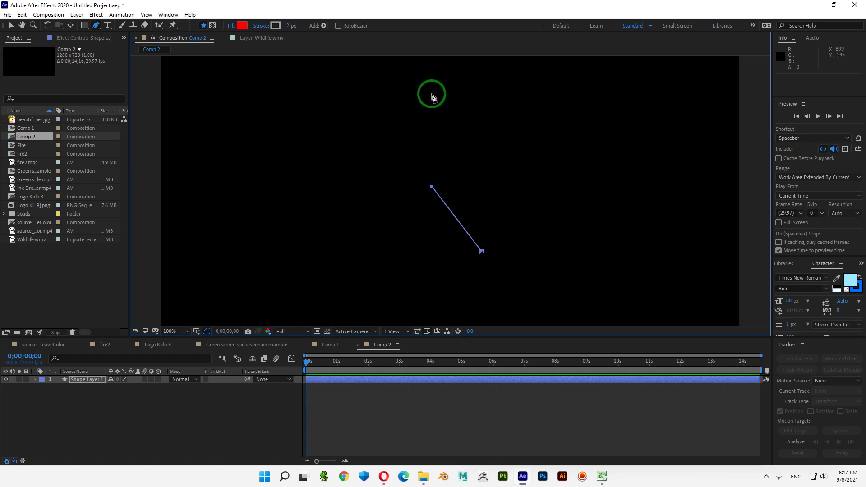
left_click(431, 94)
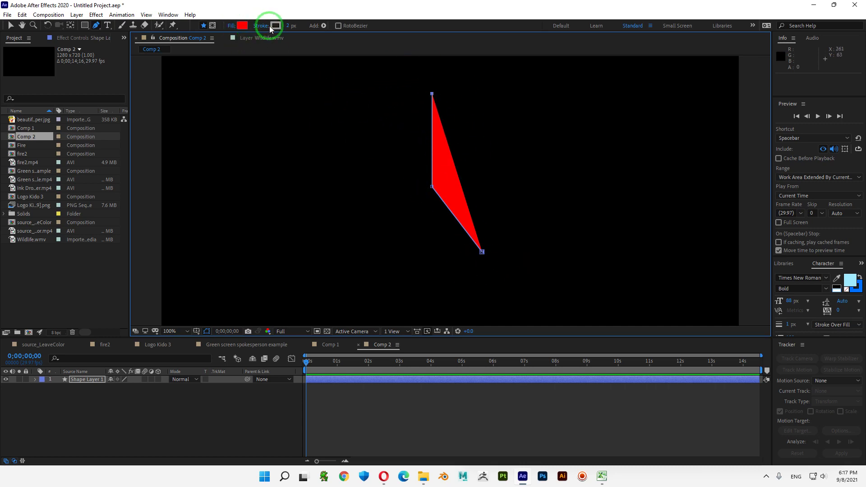
Step: Set the fill of the drawn path to None so only its outline remains
left_click(232, 26)
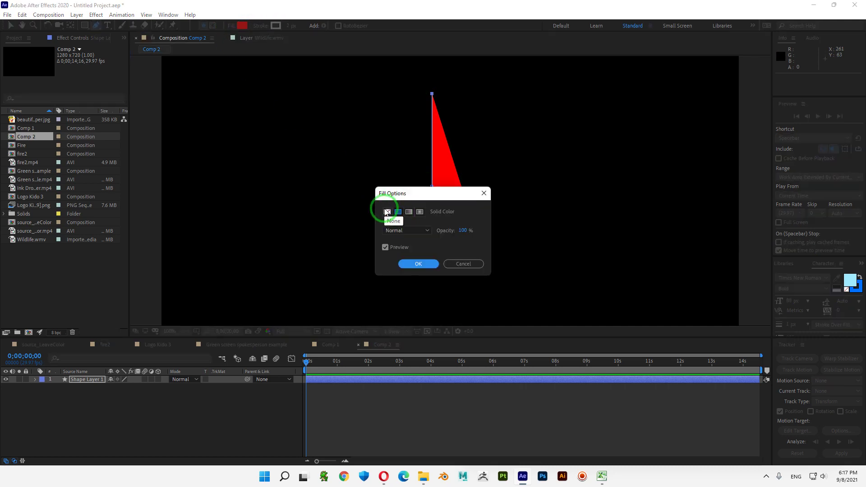
left_click(387, 211)
left_click(419, 264)
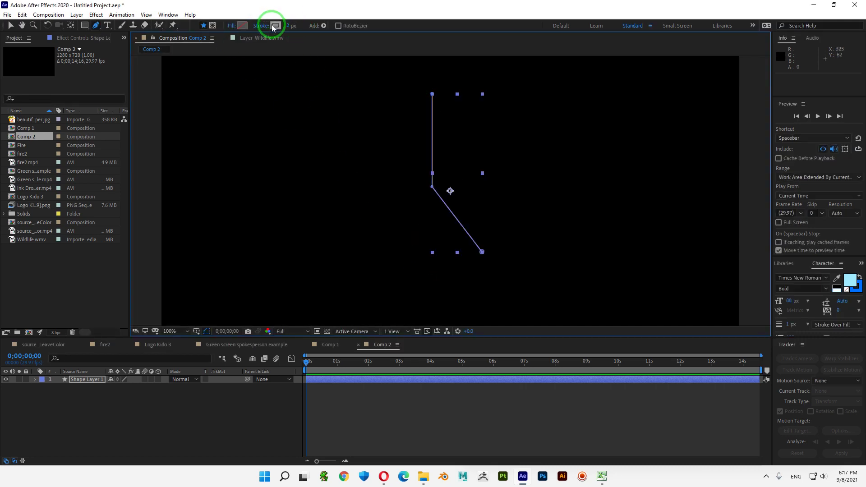
Step: Set the stroke width of Shape Layer 1's path to 8 and collapse the layer's properties
left_click(92, 379)
left_click(35, 381)
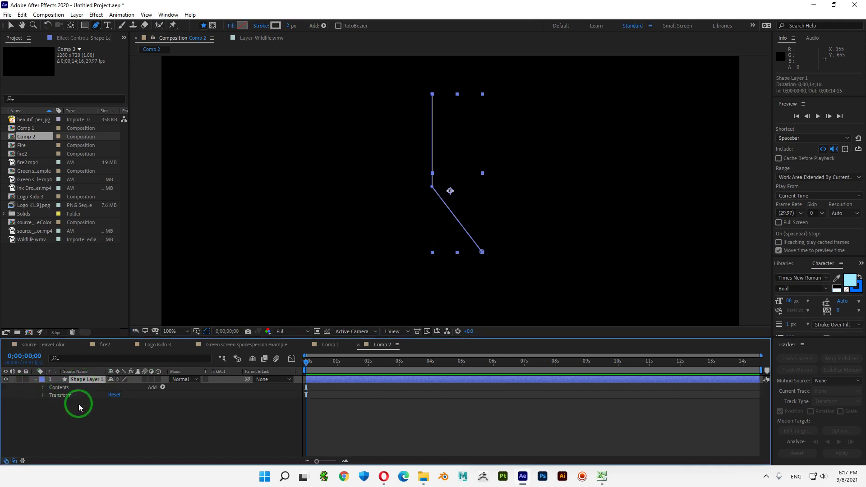
left_click(42, 387)
left_click(50, 395)
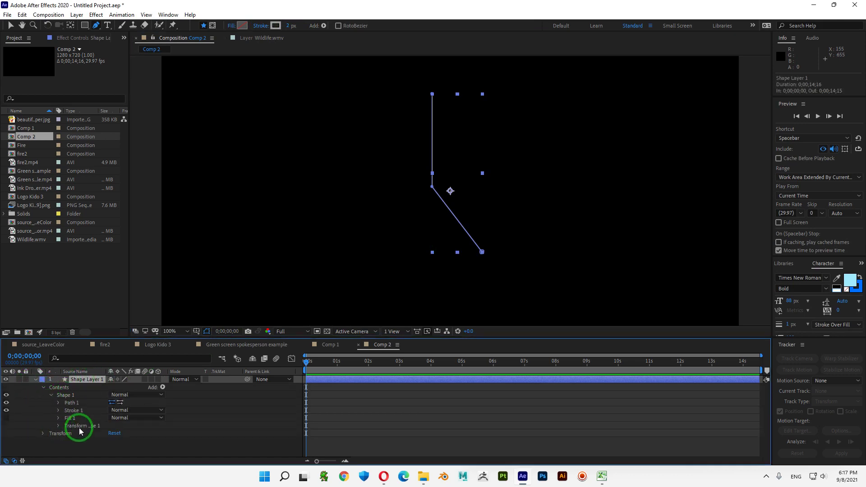
left_click(58, 410)
scroll(58, 411, "down", 2)
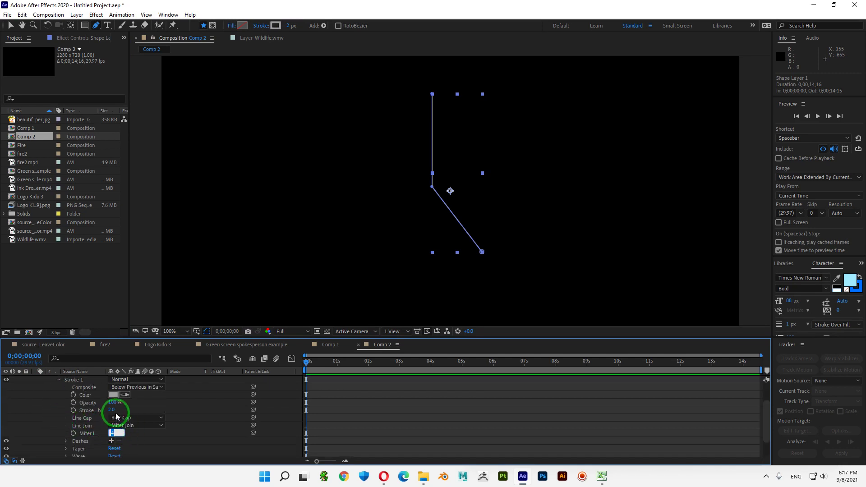
left_click_drag(112, 411, 115, 411)
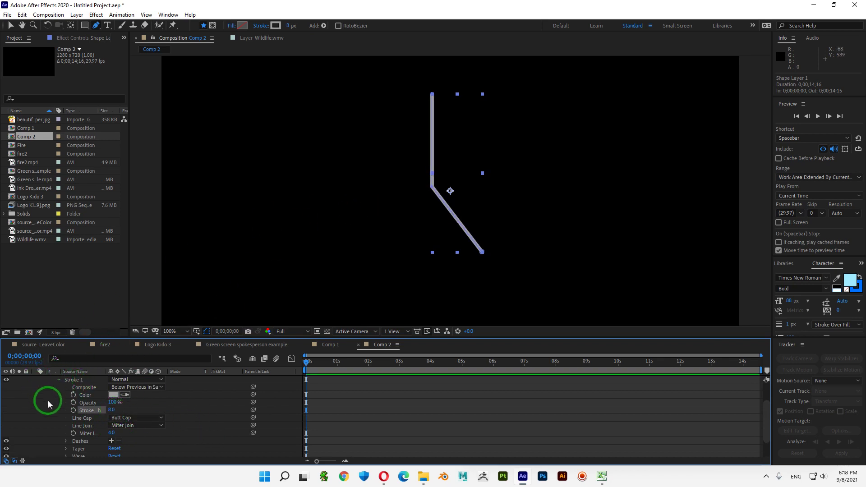
scroll(48, 400, "up", 2)
left_click(36, 379)
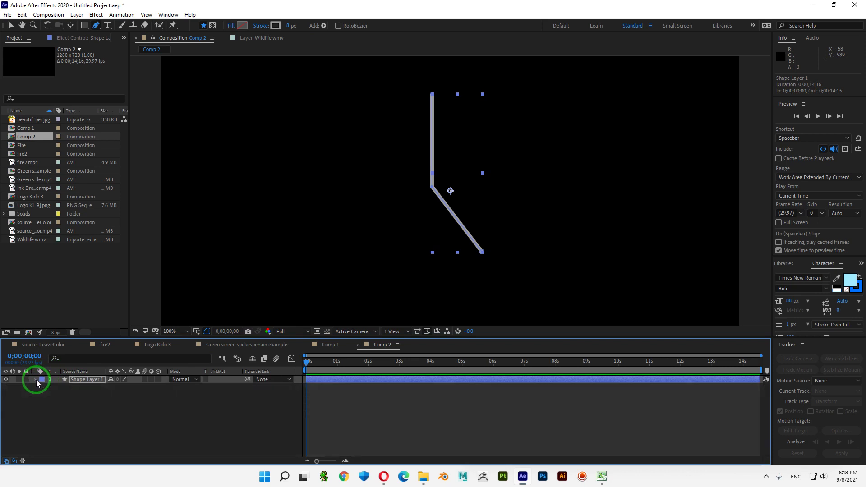
Step: Change the stroke color of Shape Layer 1's path to white (FFFFFF) and collapse the layer's properties
left_click(187, 421)
key("comma")
key("comma")
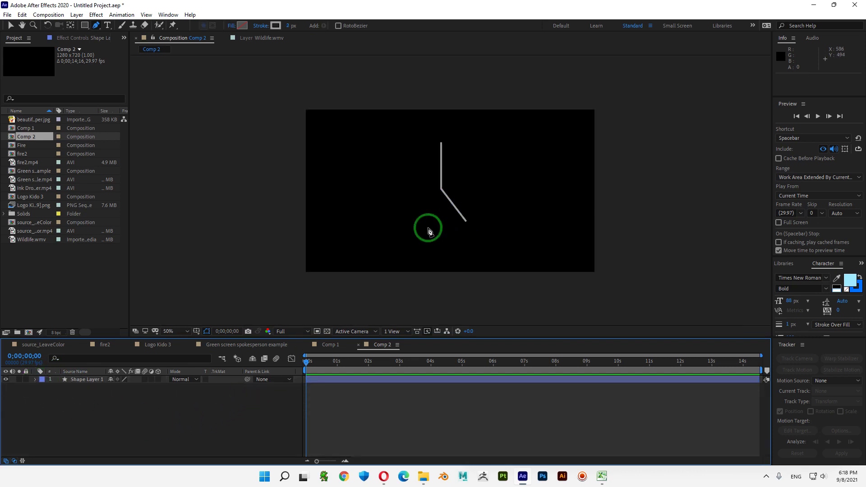
left_click(82, 380)
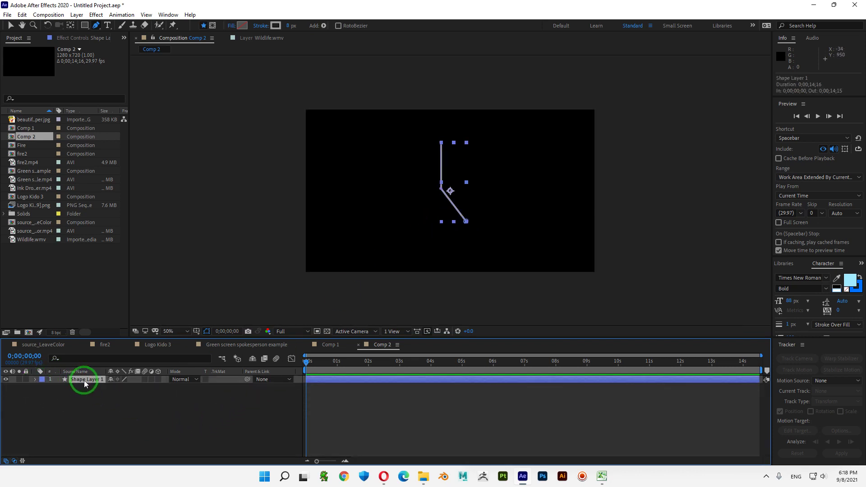
left_click(35, 380)
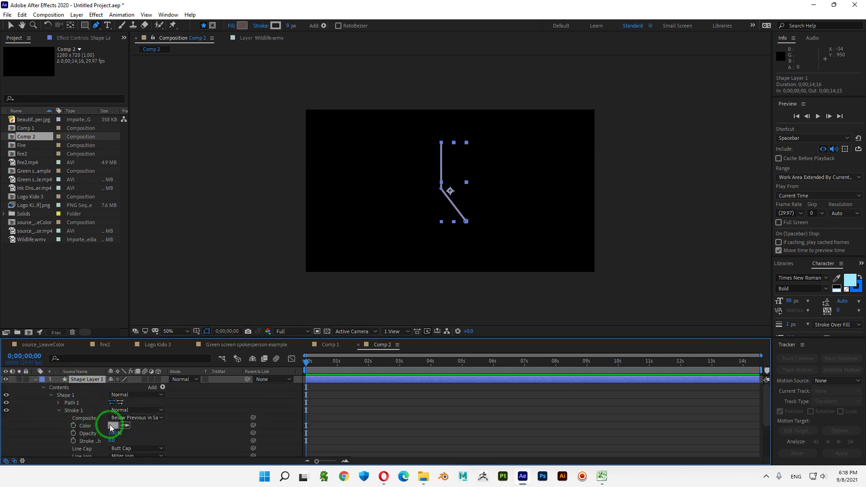
left_click(111, 426)
left_click_drag(331, 190, 319, 168)
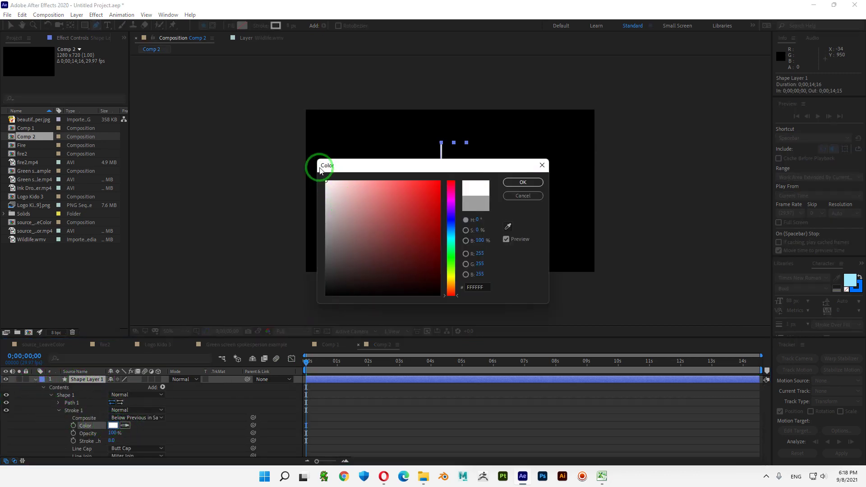
left_click(522, 182)
left_click(35, 379)
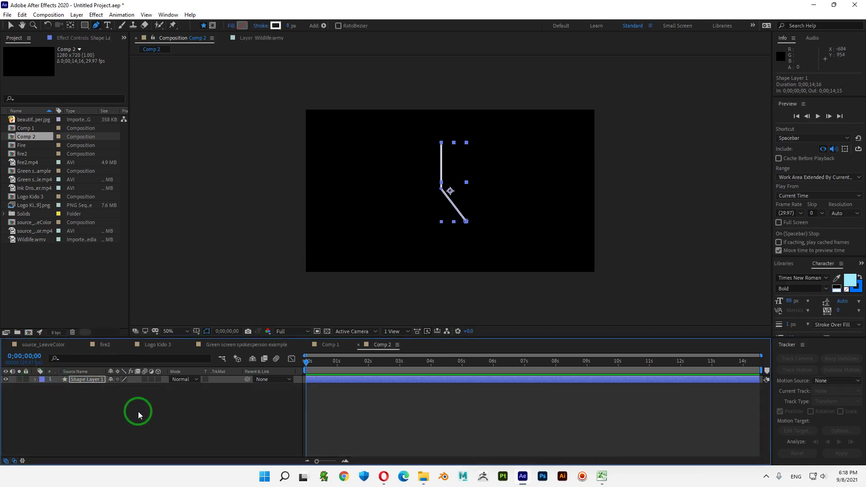
Step: Add a text layer reading "SỐ 1" to Comp 2
left_click(189, 415)
right_click(206, 404)
mouse_move(236, 301)
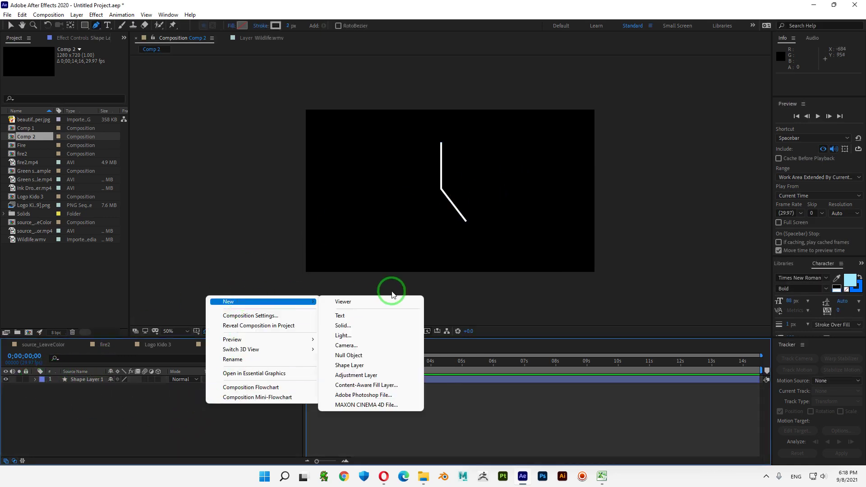
left_click(348, 315)
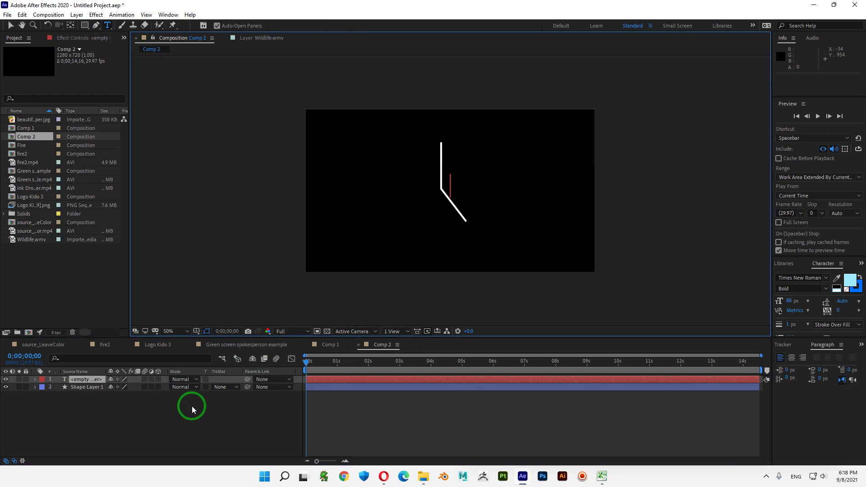
type("SỐ 1")
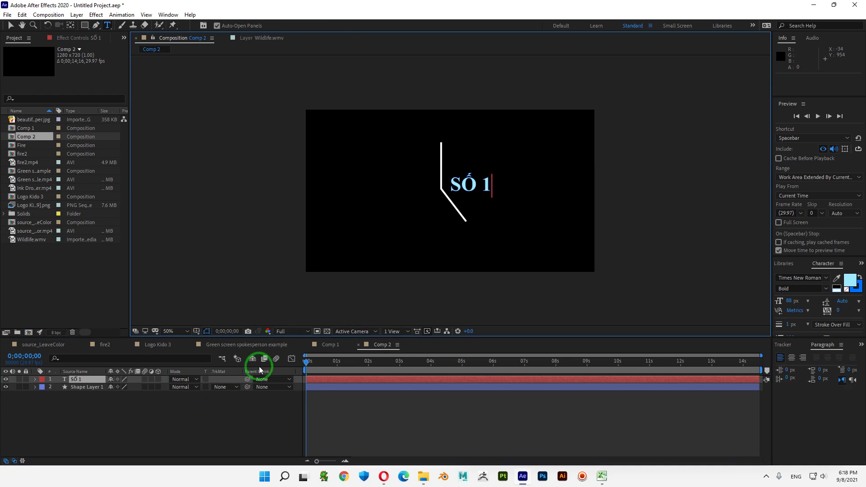
left_click(154, 432)
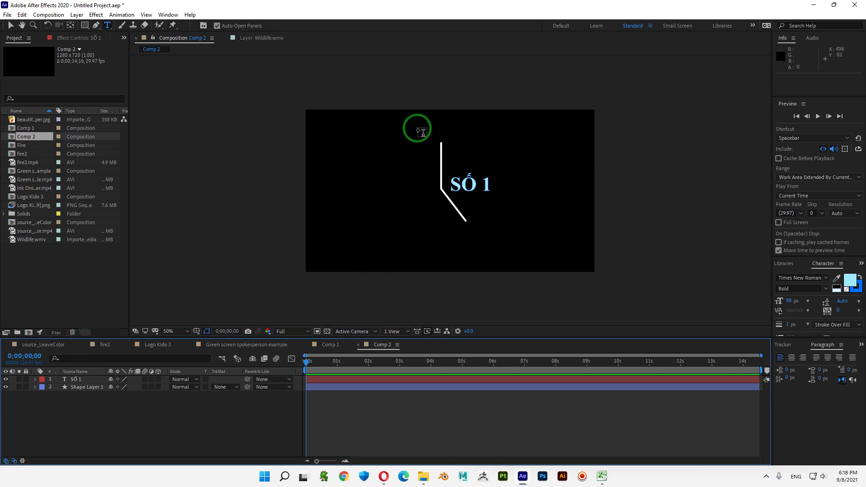
Step: Move the "SỐ 1" text to the upper end of the bent line and shift the line down to about 672, 430
left_click(85, 380)
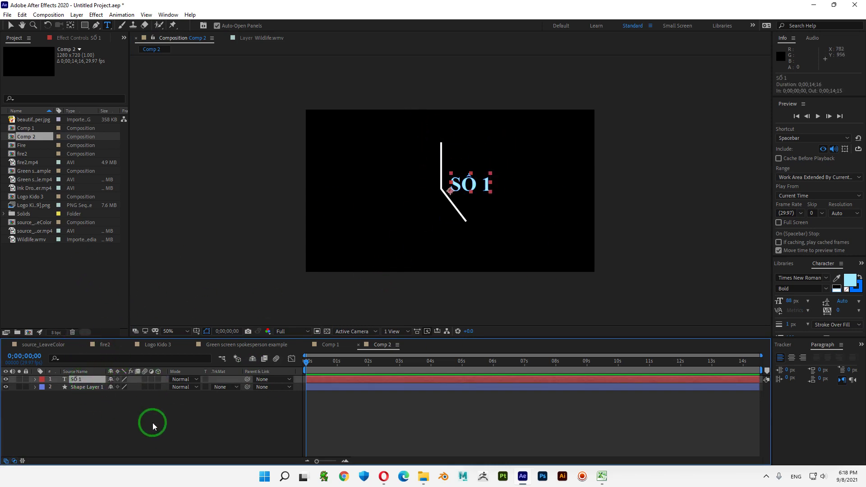
key("v")
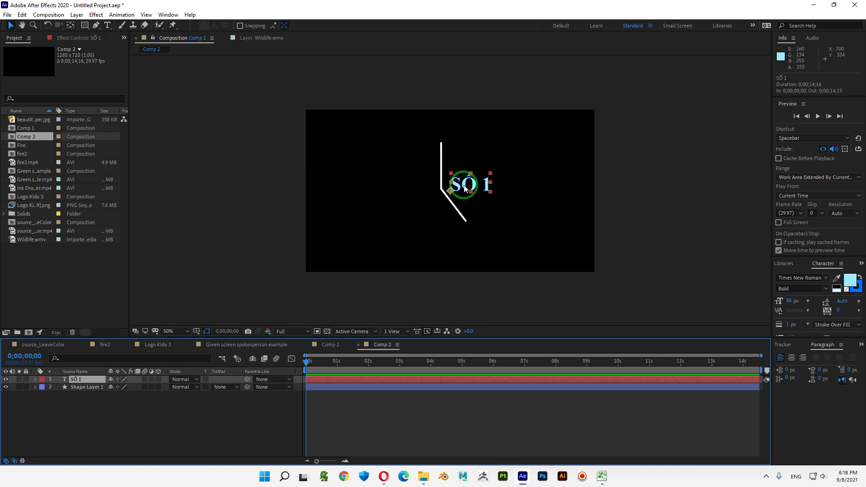
left_click_drag(464, 187, 460, 228)
left_click(442, 184)
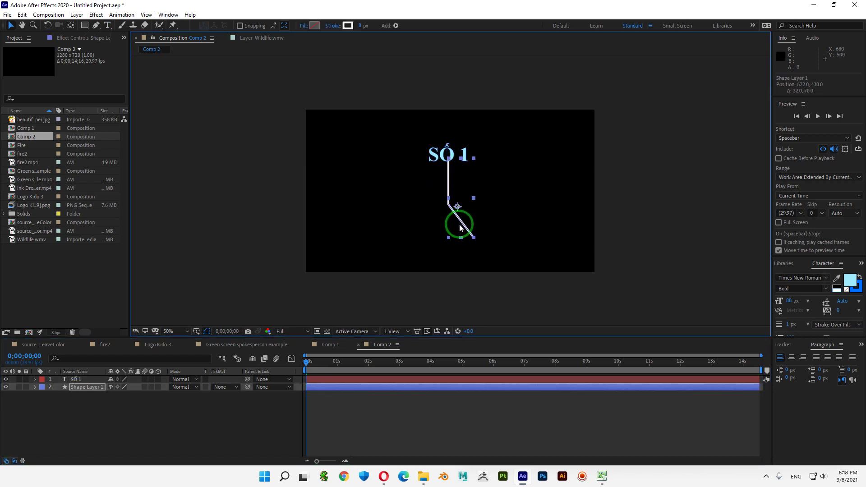
Step: Scale Shape Layer 1 to 46% and move the bent line directly beneath the "SỐ 1" text, at about 644, 350
left_click(101, 410)
key("s")
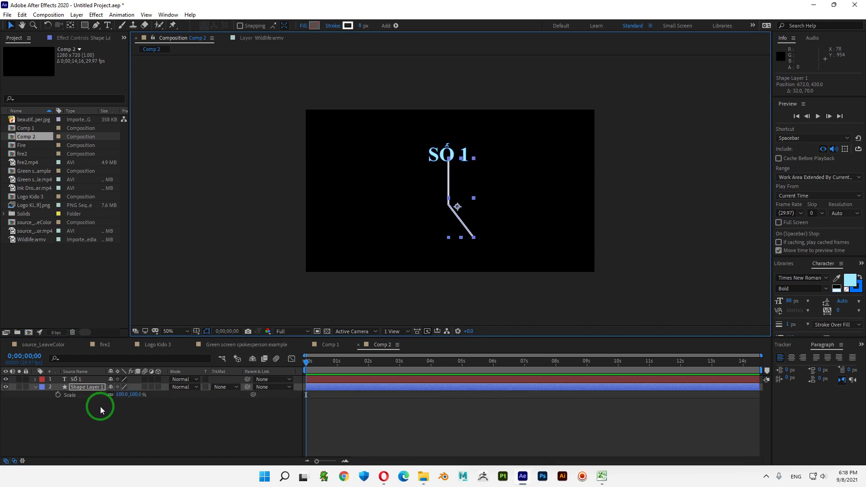
left_click(121, 394)
left_click_drag(121, 394, 90, 390)
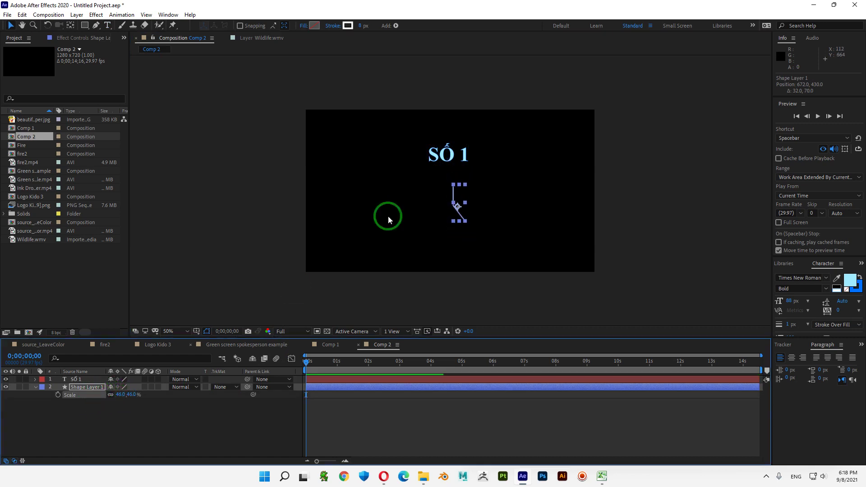
left_click_drag(454, 195, 453, 180)
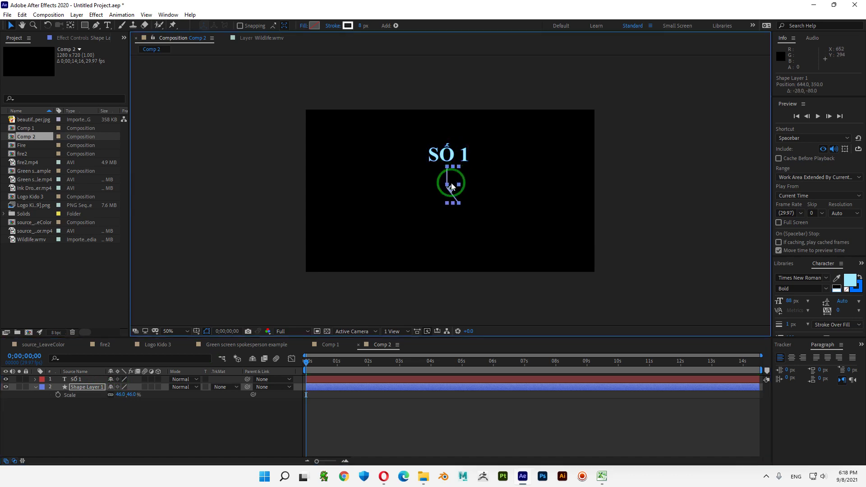
left_click(235, 403)
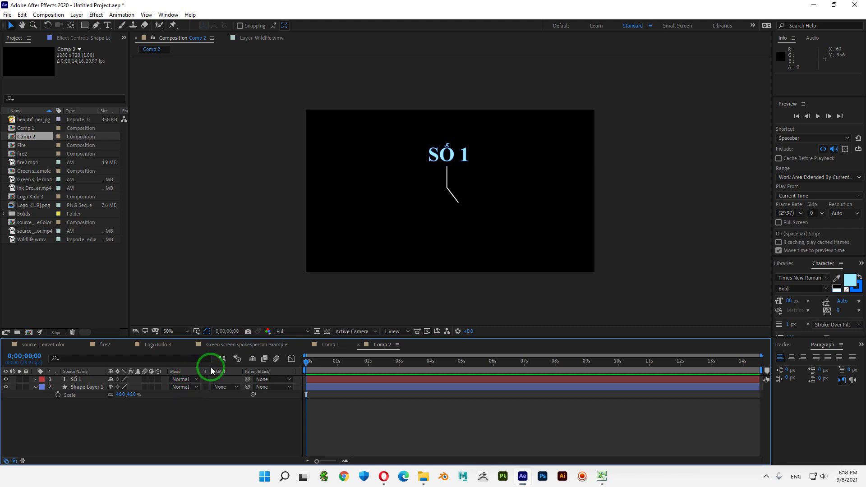
Step: Recolor Shape Layer 1's stroke to the light blue (A0EAFF) sampled from the "SỐ 1" text, and collapse the layer's properties
left_click(79, 388)
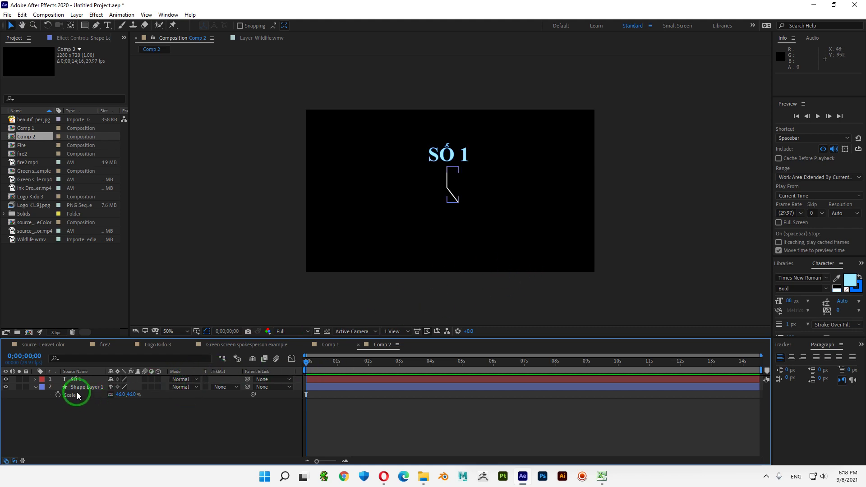
left_click(35, 389)
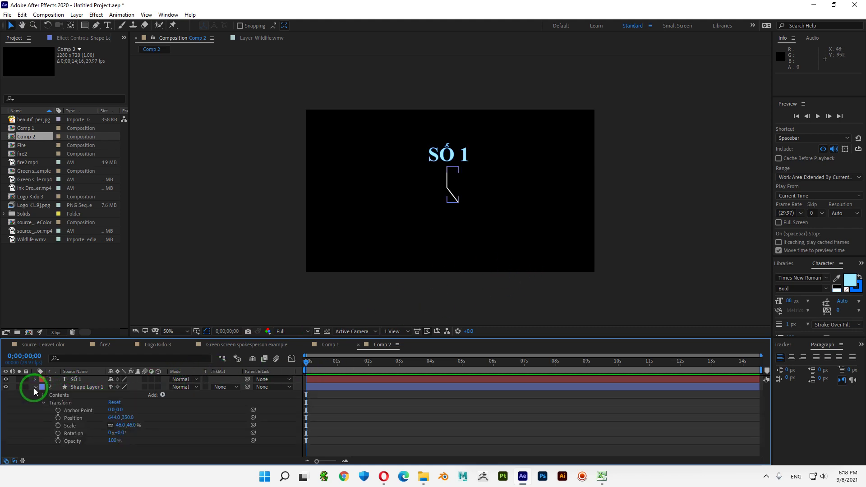
left_click(61, 396)
left_click(43, 395)
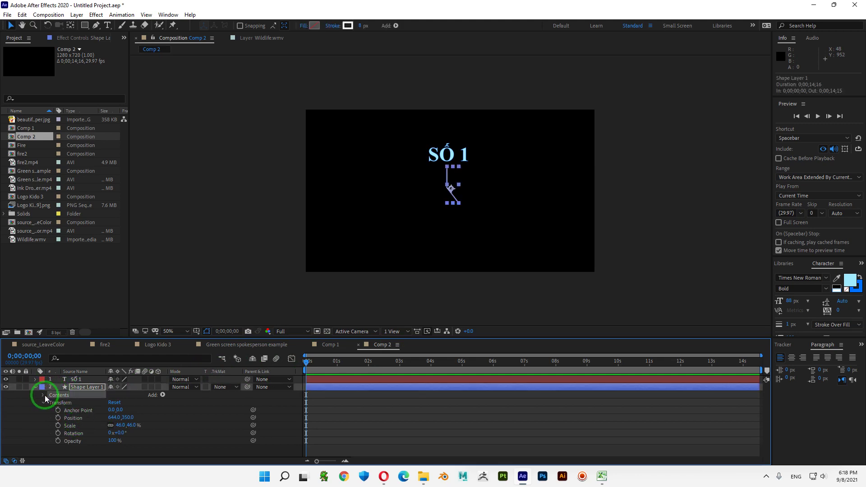
left_click(51, 402)
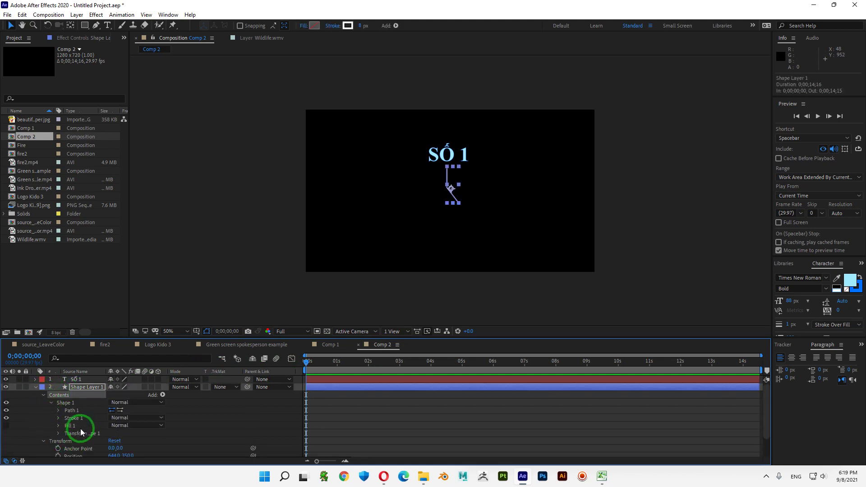
left_click(58, 417)
left_click(113, 395)
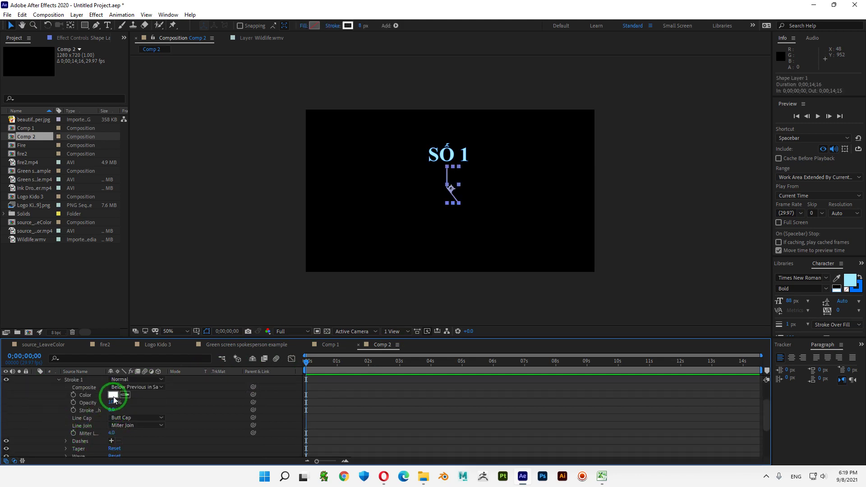
left_click(507, 226)
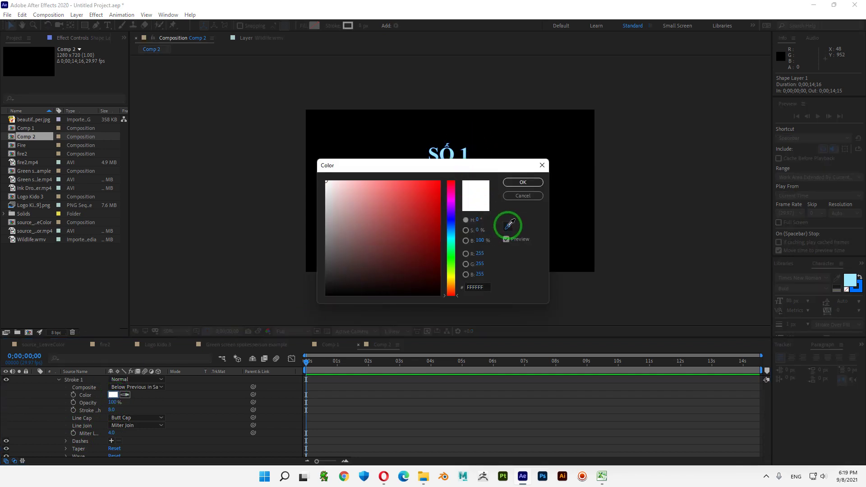
left_click(455, 151)
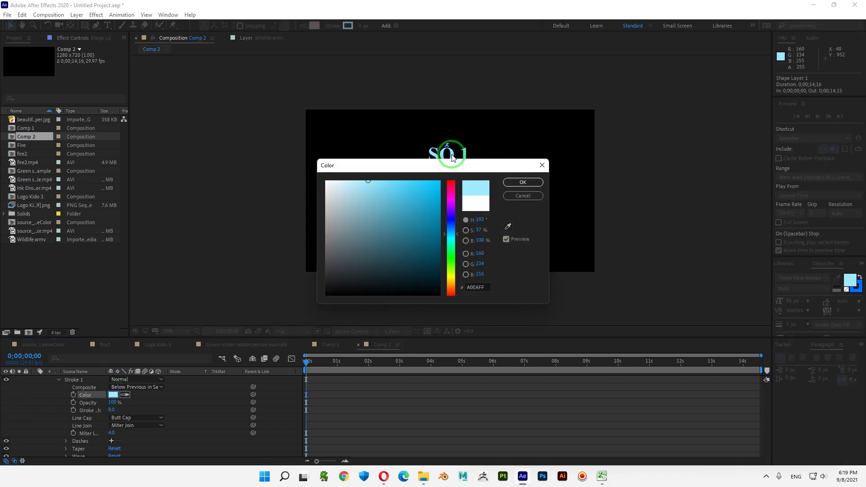
left_click(523, 182)
left_click(217, 420)
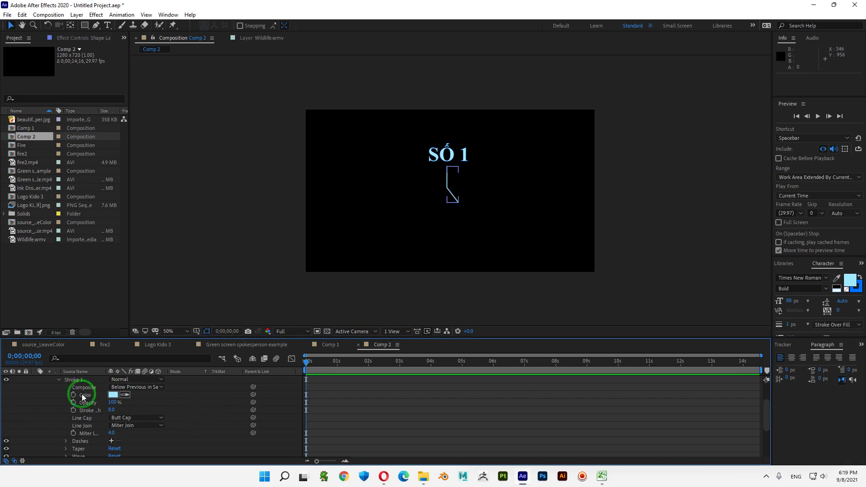
left_click(58, 379)
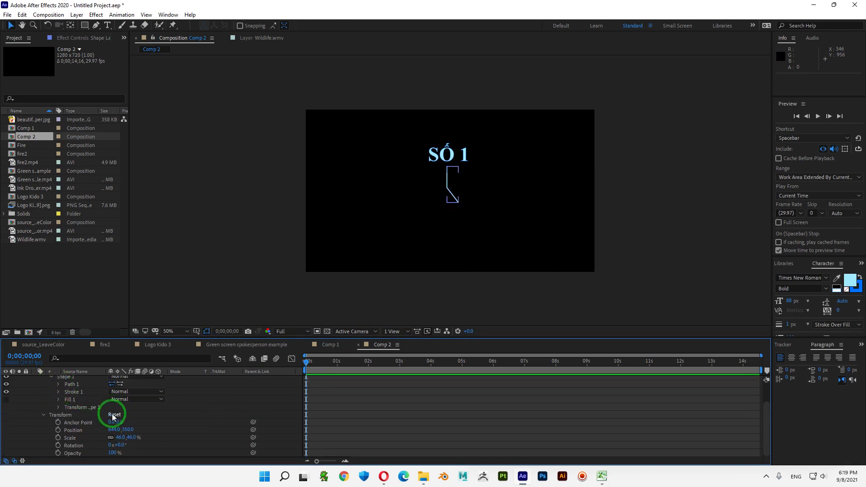
left_click(44, 415)
left_click(35, 386)
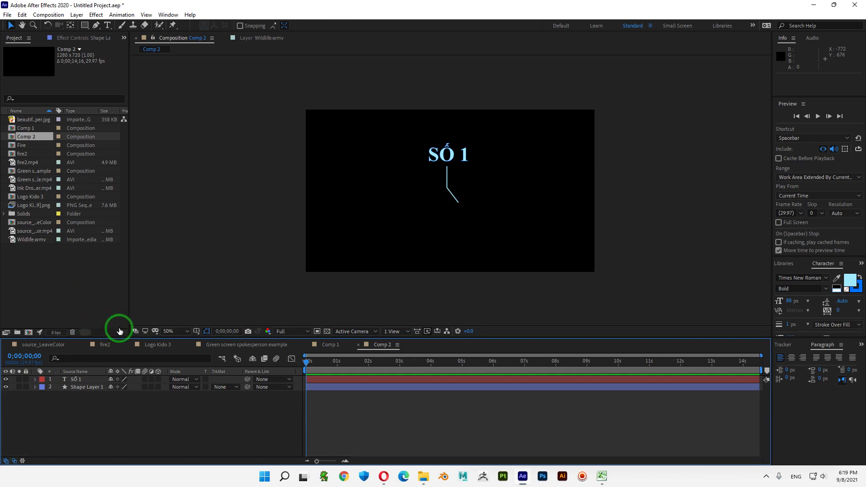
Step: Add Comp 2 to Comp 1 as the top layer, above Null 1
left_click(330, 344)
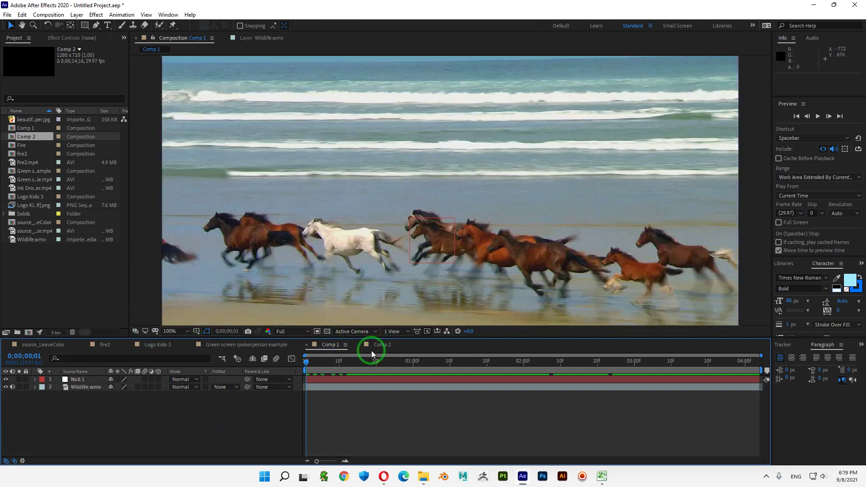
right_click(383, 345)
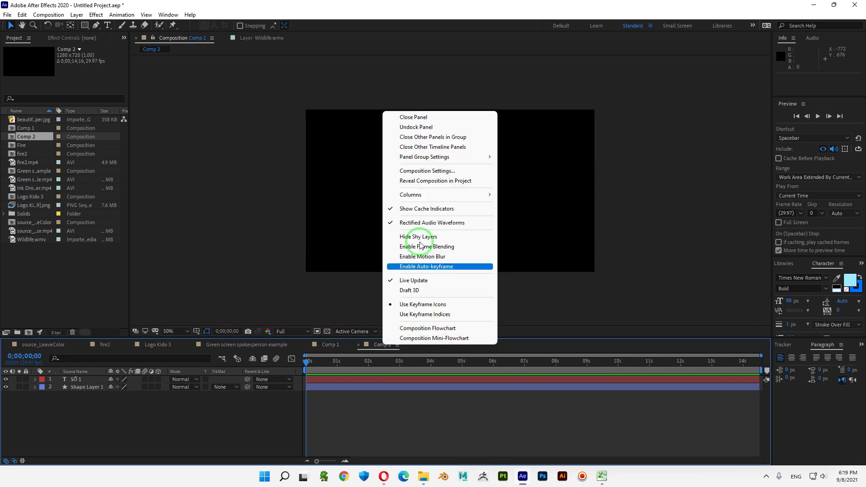
left_click(198, 433)
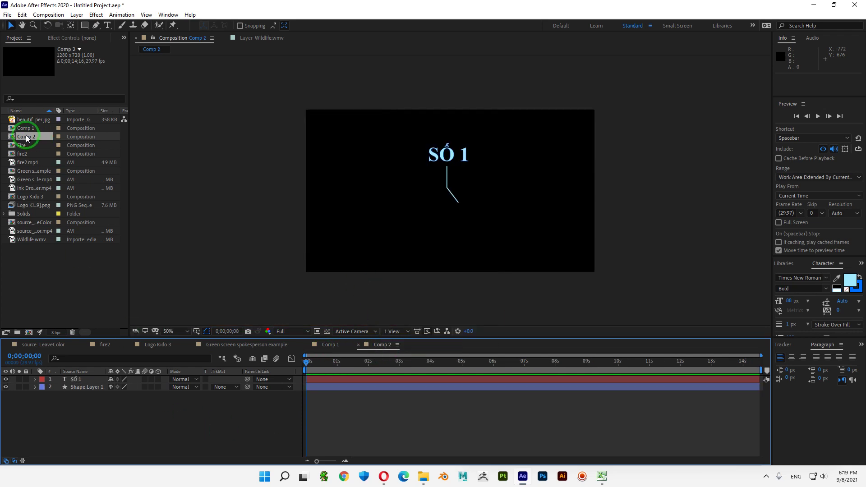
left_click_drag(25, 137, 283, 331)
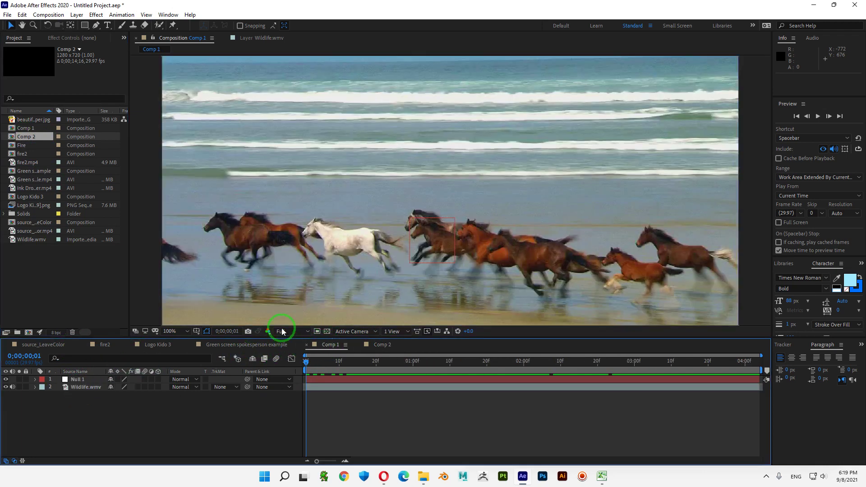
left_click_drag(28, 132, 83, 379)
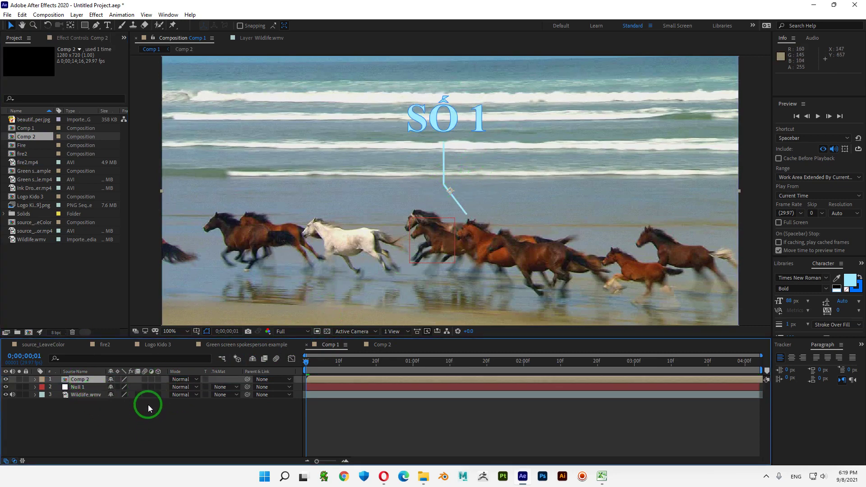
Step: Scale the Comp 2 layer to 37% and move it to about 519, 407 so its line points at the tracked horse's head
key("s")
left_click_drag(122, 387, 87, 383)
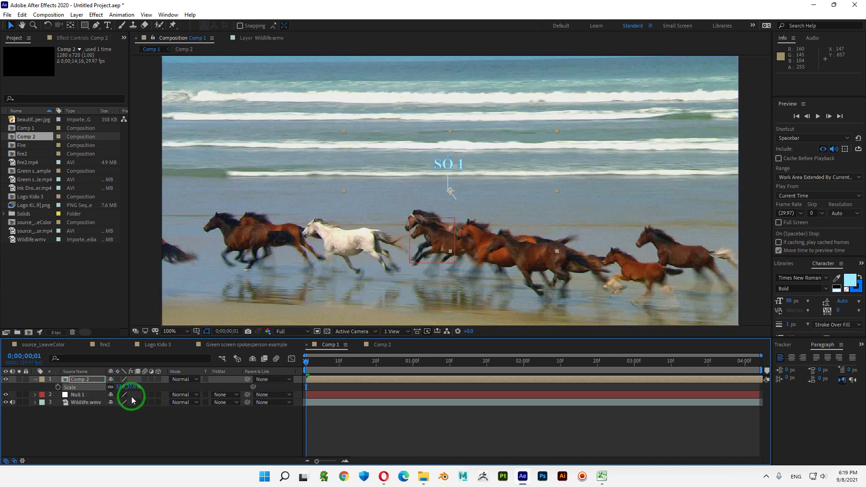
key("p")
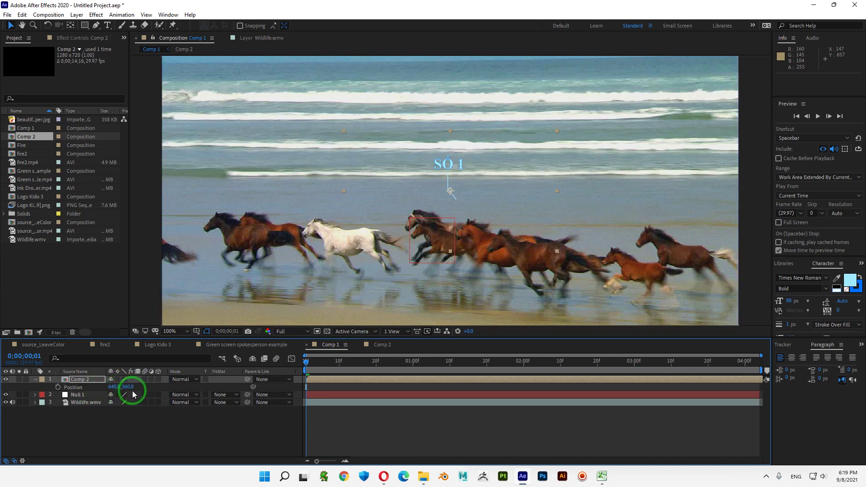
left_click_drag(450, 167, 400, 179)
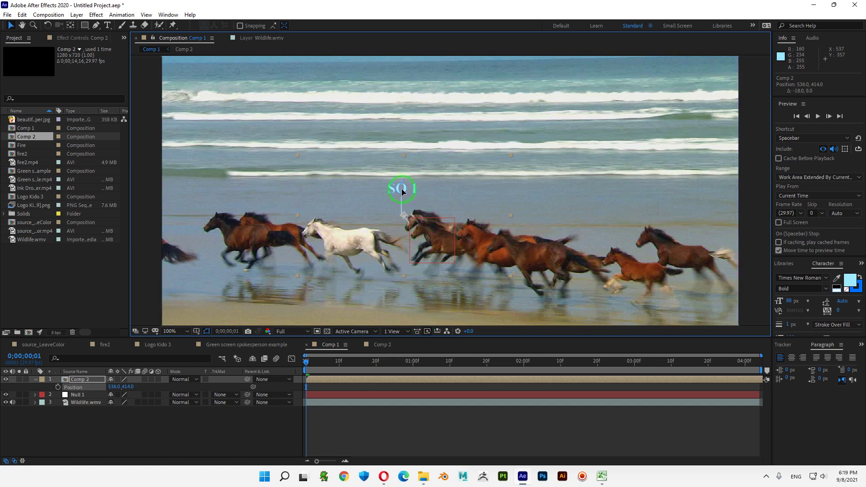
left_click(159, 435)
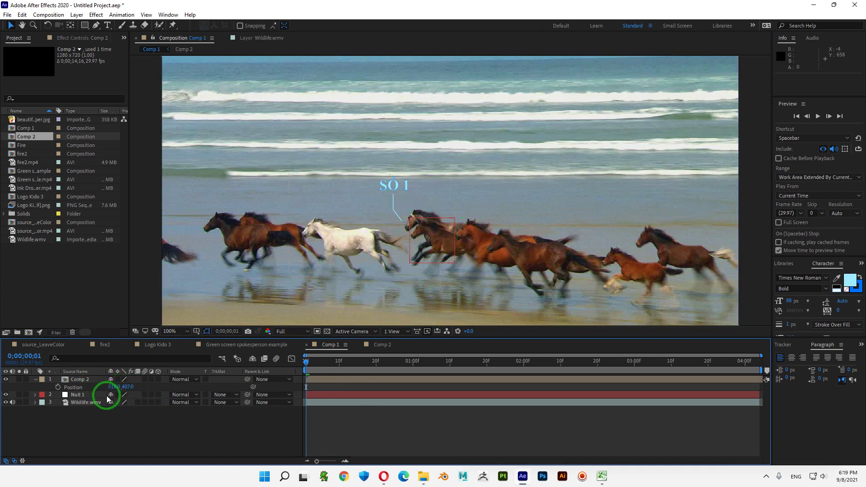
left_click(35, 379)
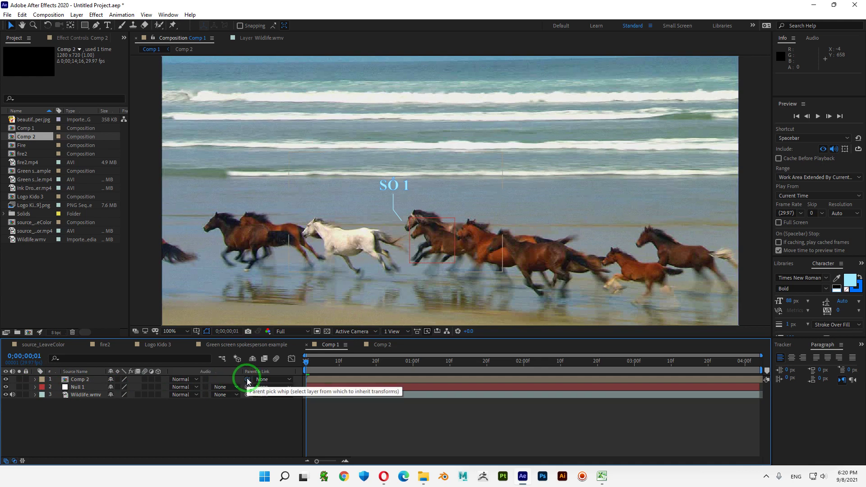
Step: Parent the Comp 2 layer to Null 1 and play back Comp 1 to check the callout's motion
left_click_drag(247, 380, 72, 387)
key("comma")
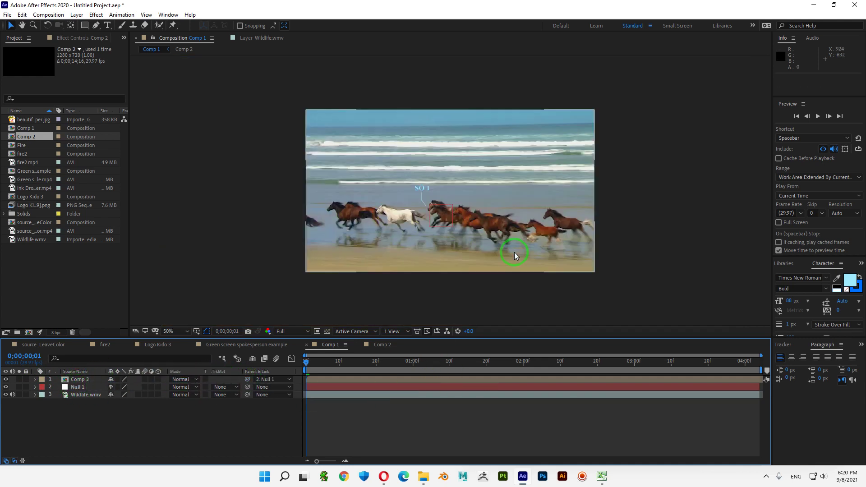
key("space")
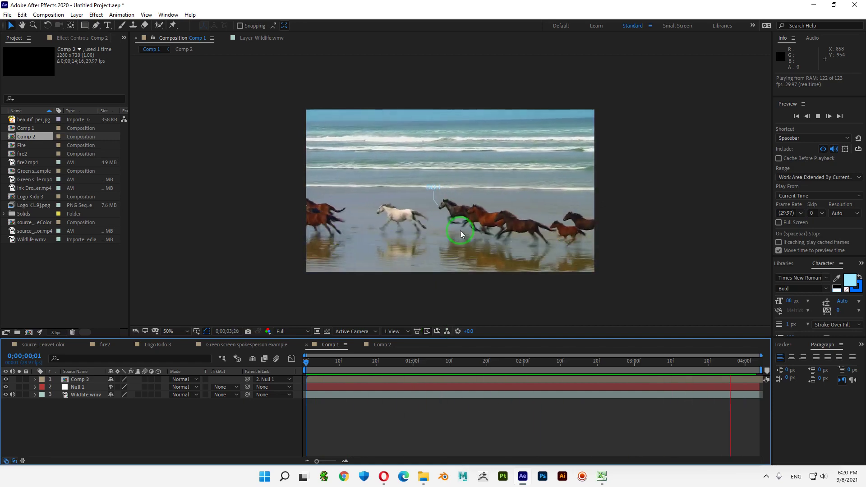
key("space")
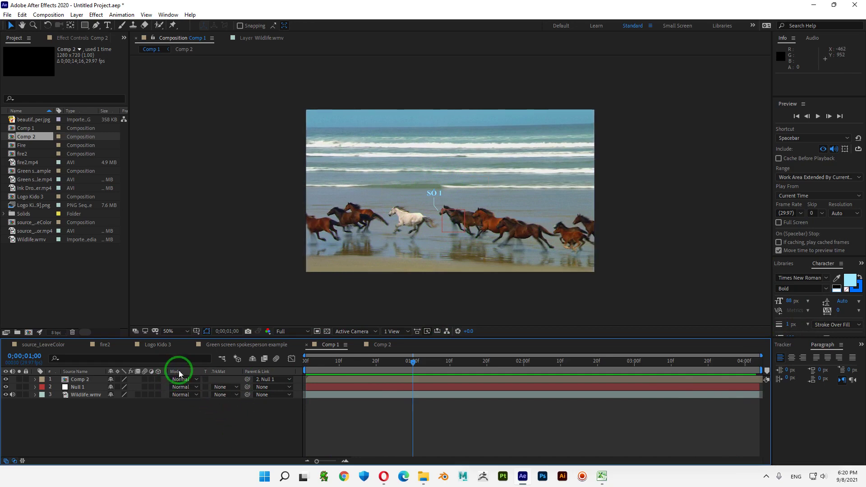
Step: Import the mau-trang-tri-noi-that-phong-khach-5 image from the NoiThat folder under Footage > images and create a composition from it
double_click(87, 266)
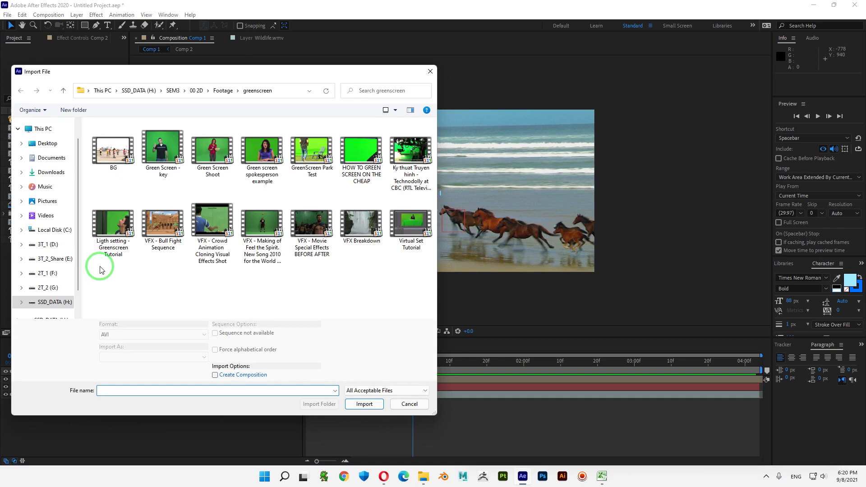
left_click(430, 71)
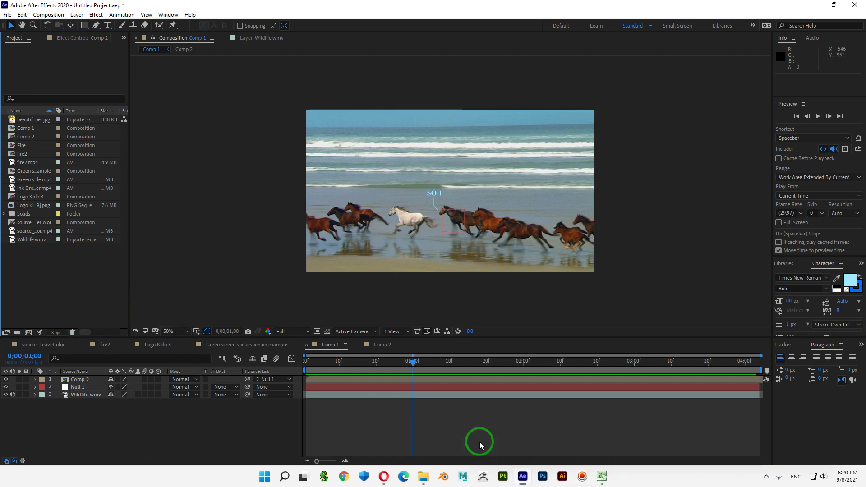
double_click(92, 286)
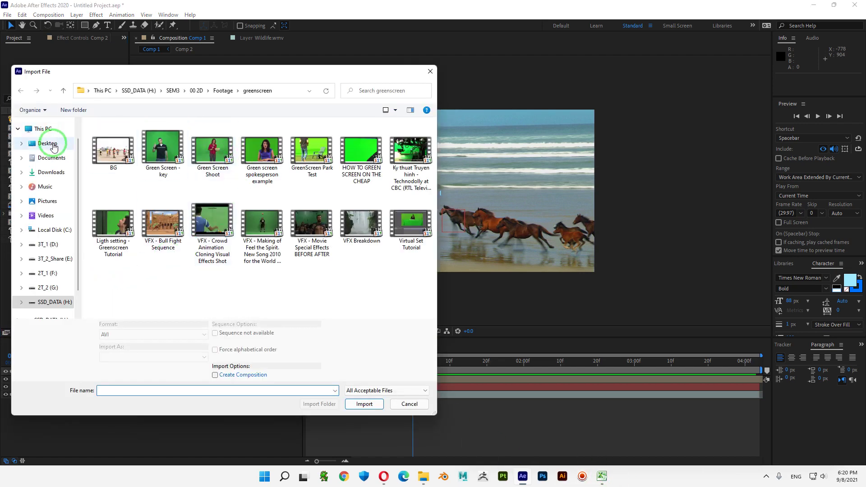
left_click(222, 90)
double_click(117, 165)
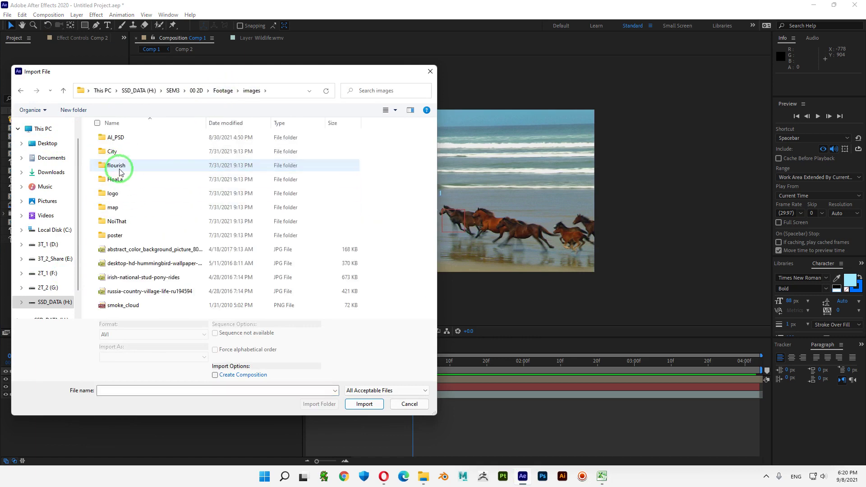
double_click(118, 221)
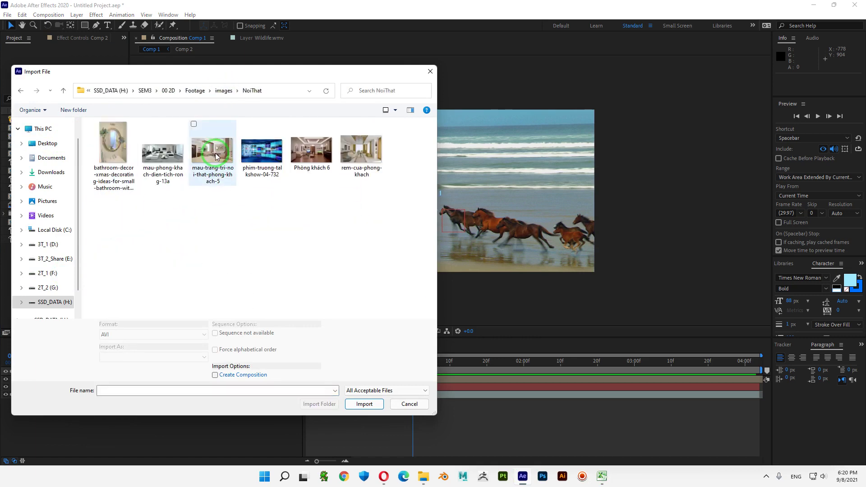
left_click(218, 169)
left_click(364, 403)
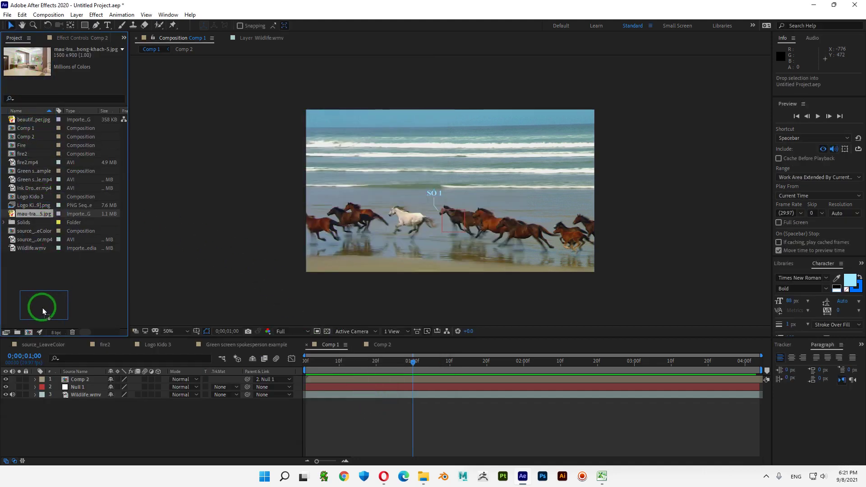
left_click(28, 334)
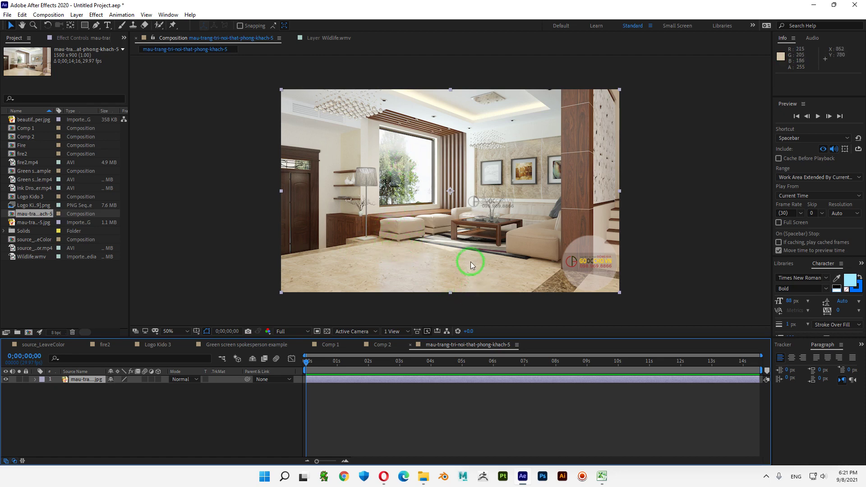
mouse_move(311, 361)
left_mouse_down()
mouse_move(762, 366)
mouse_move(306, 363)
left_mouse_up()
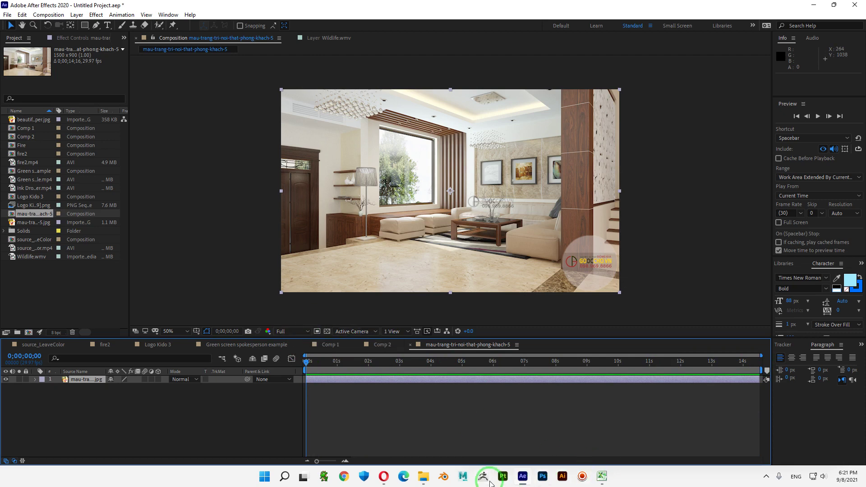
Step: Watch the Track Motion 2 sample video from the SEM3 > 2D > Day 16_DC_AE folder, close it and return to After Effects
mouse_move(423, 481)
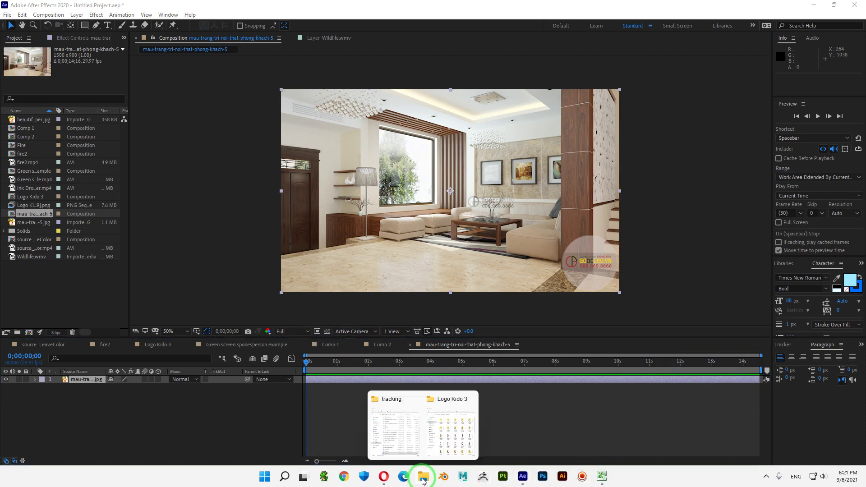
left_click(448, 432)
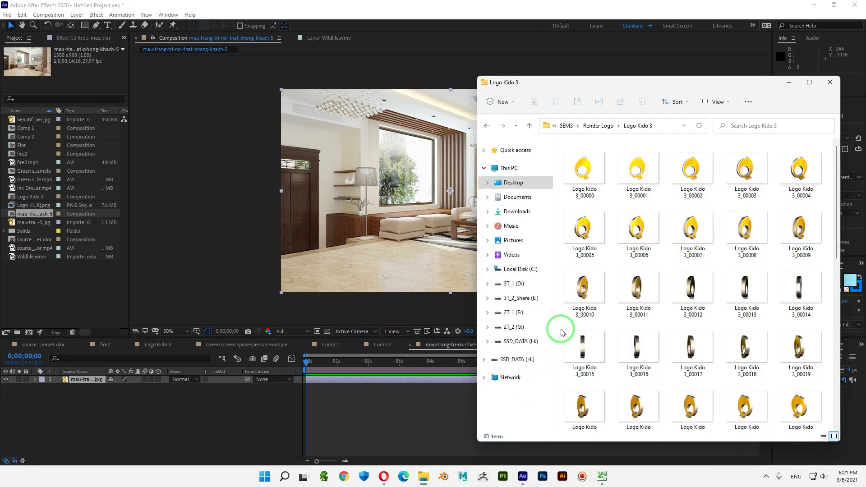
left_click(529, 125)
left_click(530, 125)
left_click(529, 126)
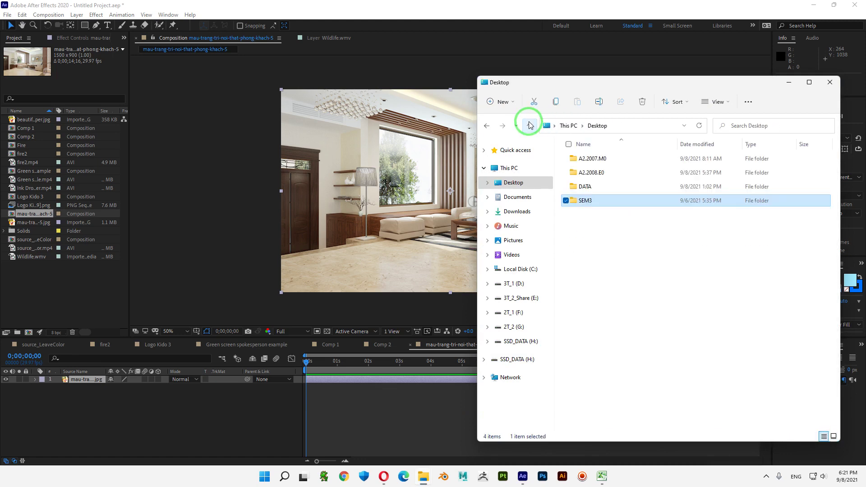
double_click(586, 202)
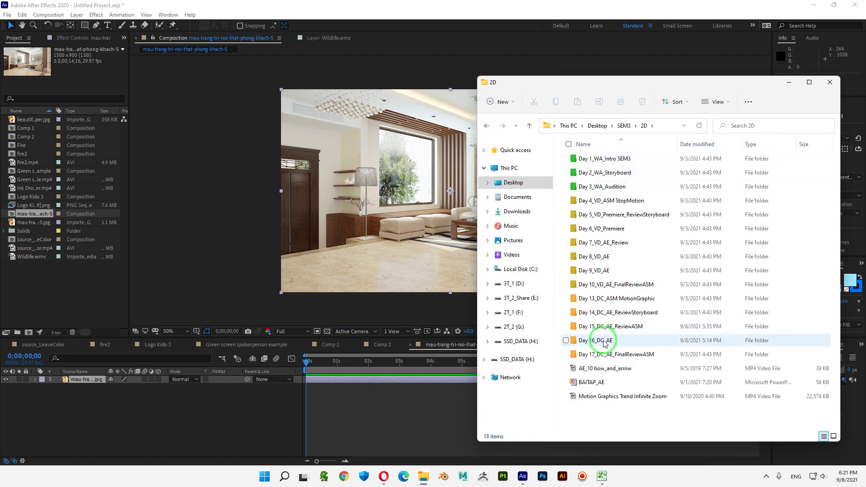
double_click(600, 340)
double_click(749, 172)
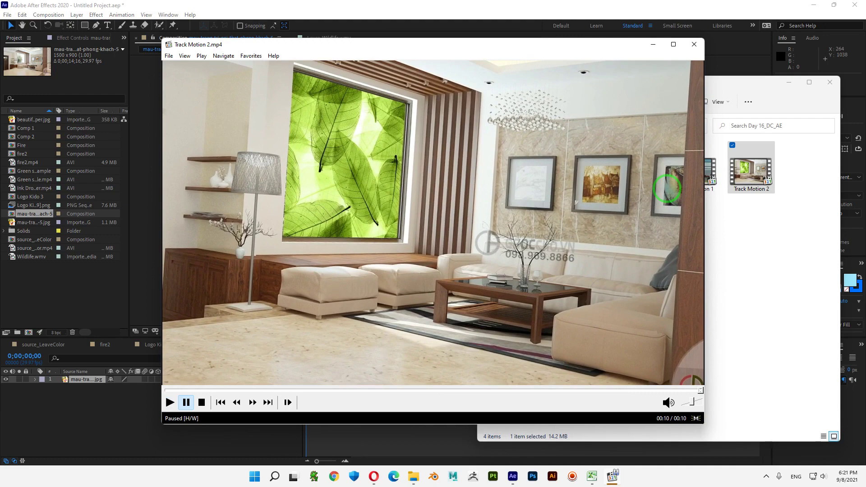
left_click(694, 44)
left_click(377, 411)
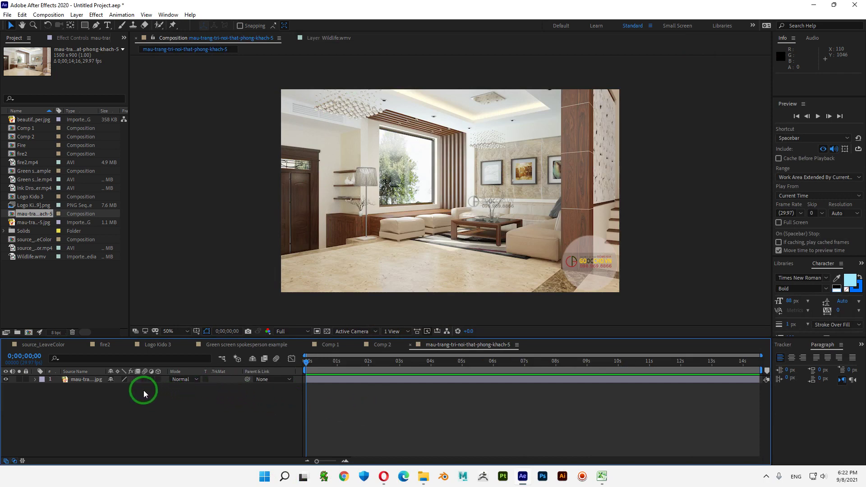
Step: Add the expression wiggle(5,20) to the interior photo layer's Position and play back the composition to check the shake
left_click(91, 380)
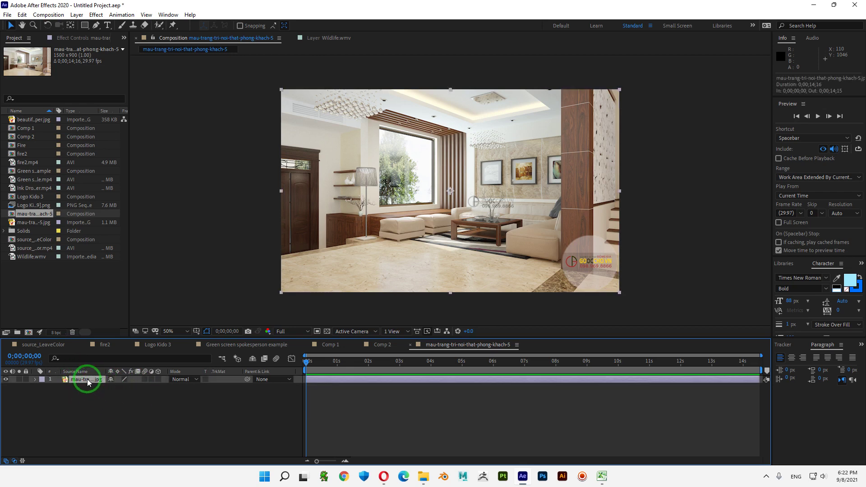
left_click(35, 379)
left_click(43, 388)
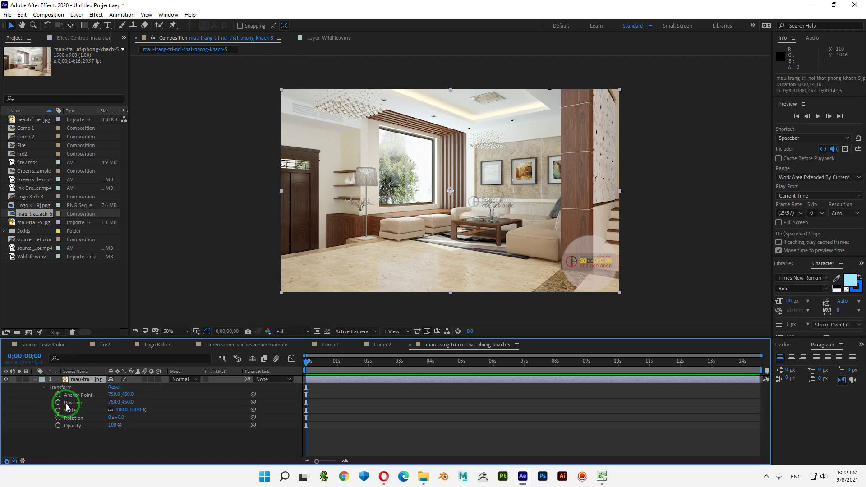
left_click(79, 404)
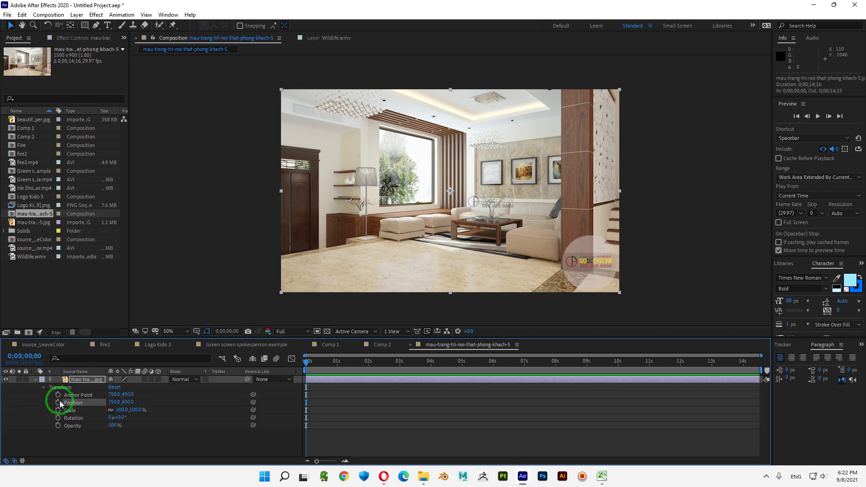
left_click(59, 402, "alt")
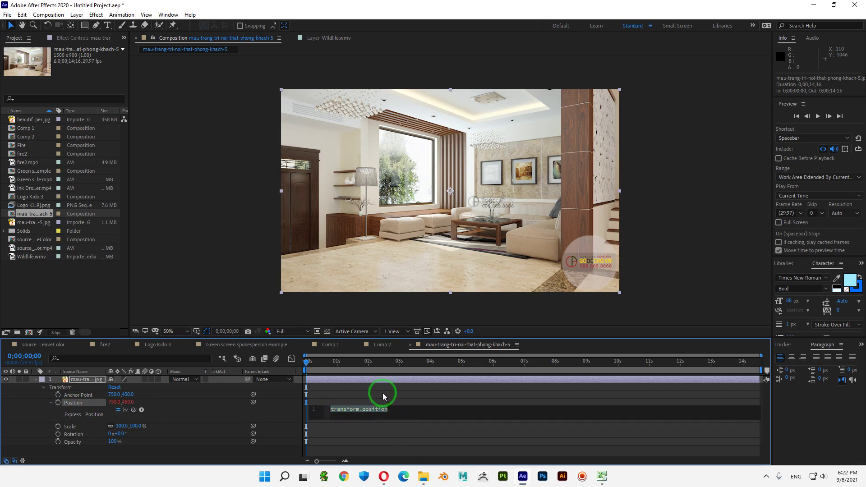
type("wi")
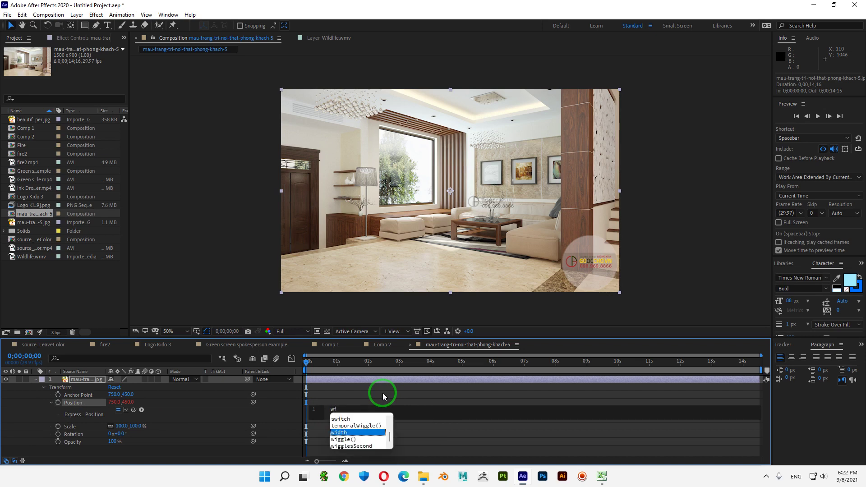
type("gg")
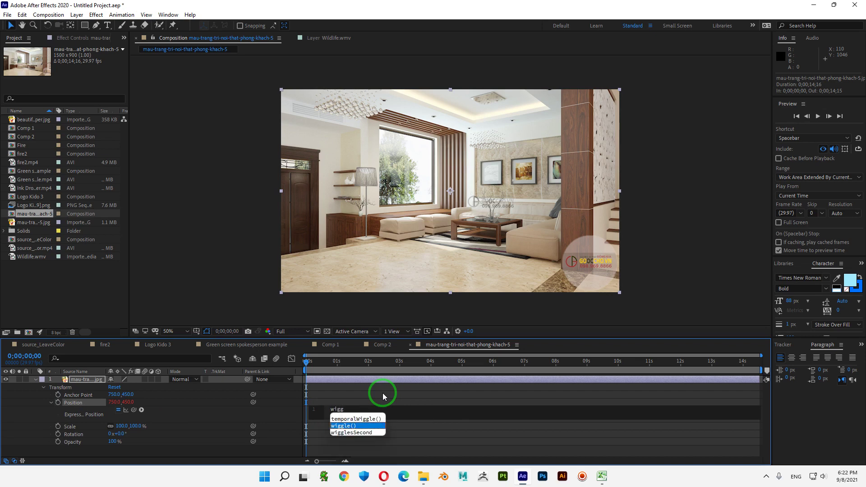
type("le")
key("Return")
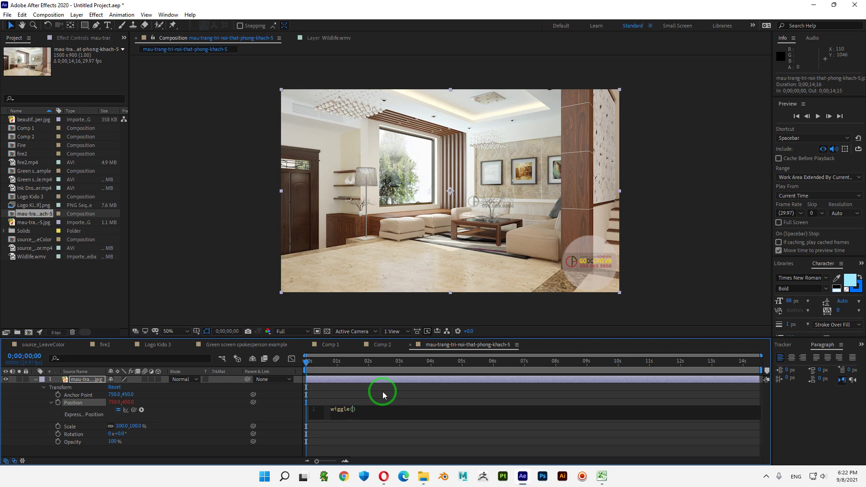
type("5,20")
left_click(175, 450)
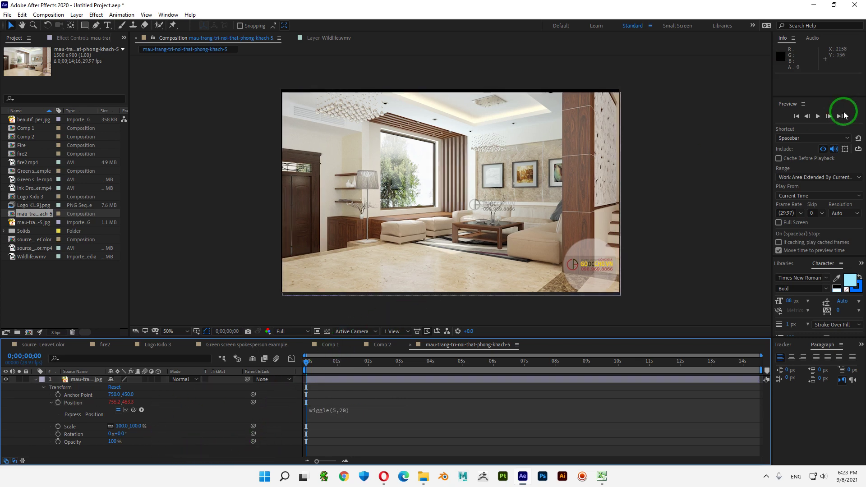
left_click(817, 116)
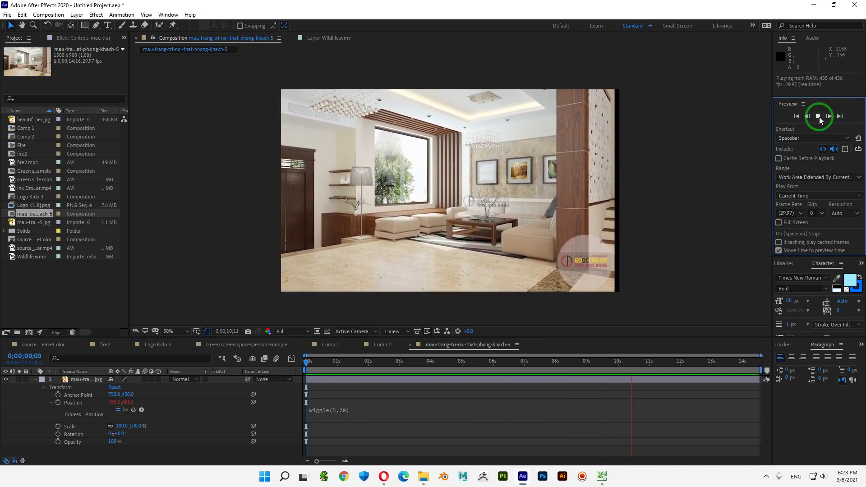
left_click(631, 224)
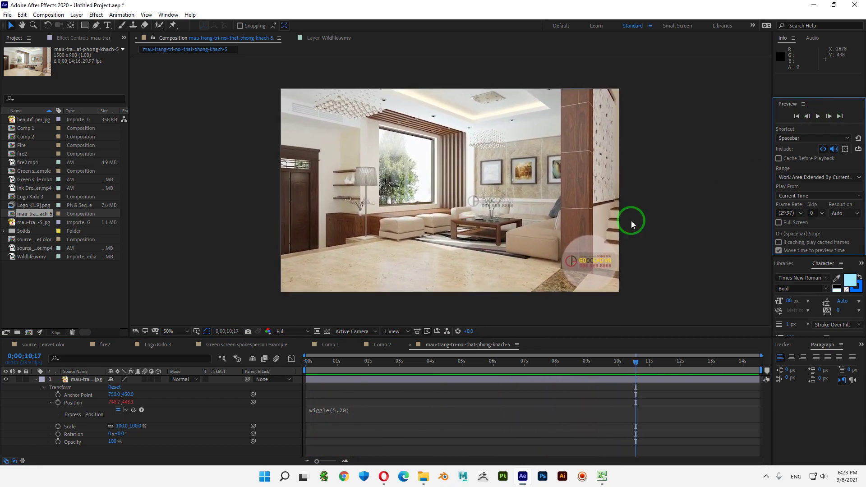
Step: Change the Position expression to wiggle(5,50) and play back the composition to check the stronger shake
left_click(343, 410)
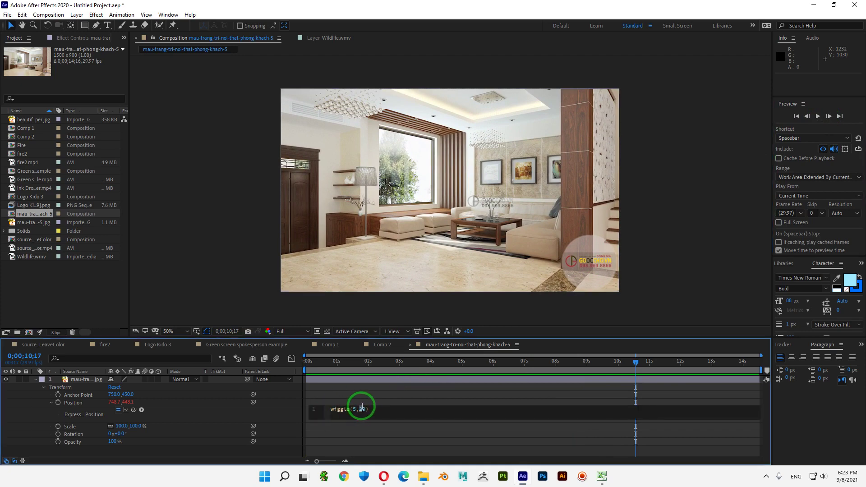
double_click(361, 409)
type("50")
left_click(249, 407)
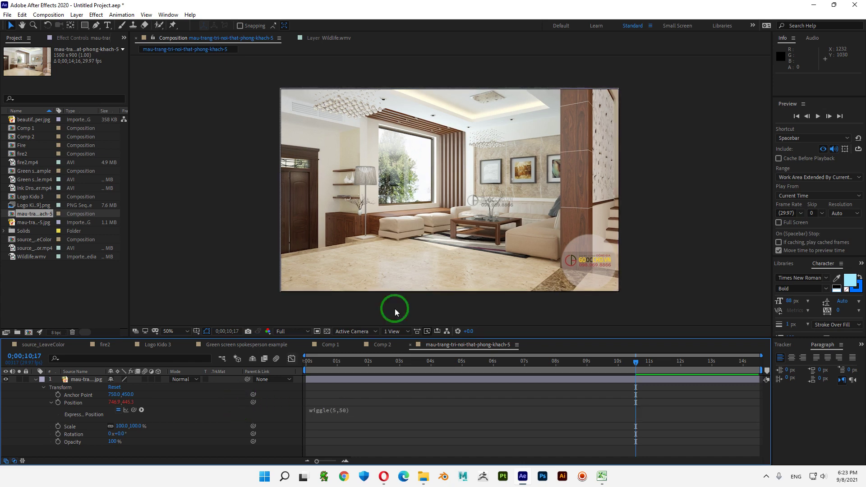
left_click(818, 116)
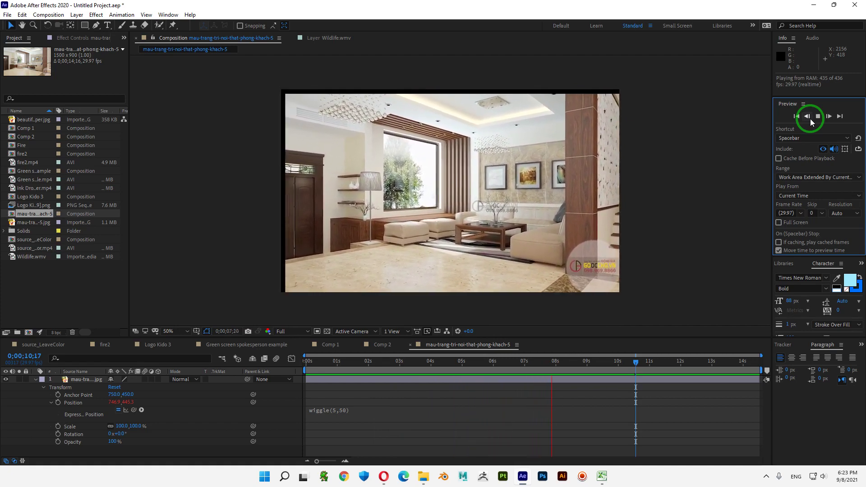
left_click(818, 118)
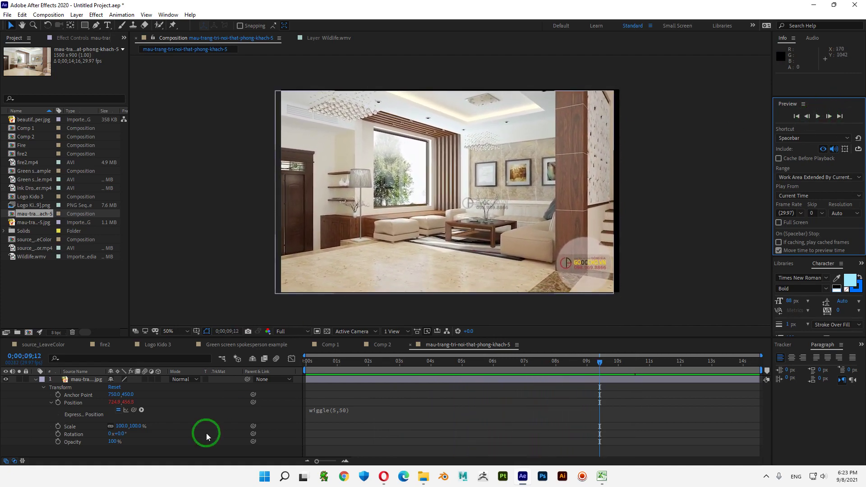
Step: Collapse the photo layer's properties and return the current time to 0;00;00;00 to check the exposed frame edges
left_click(36, 381)
left_click(35, 381)
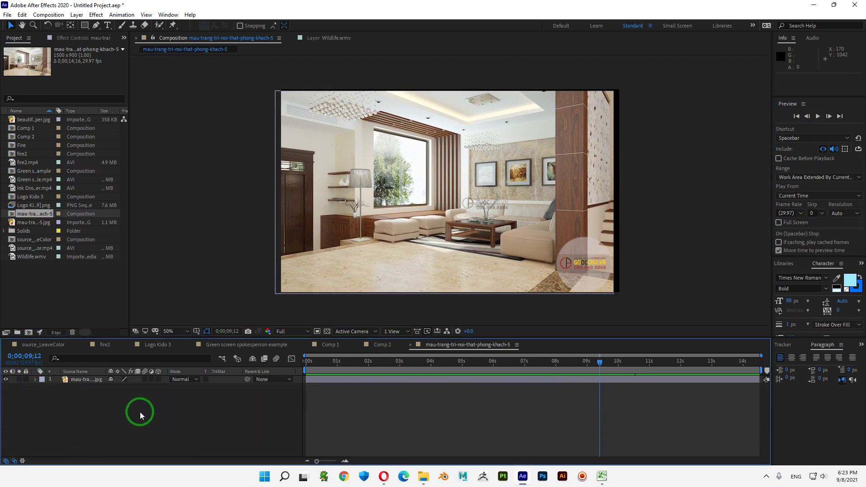
left_click_drag(334, 367, 289, 354)
left_click(341, 357)
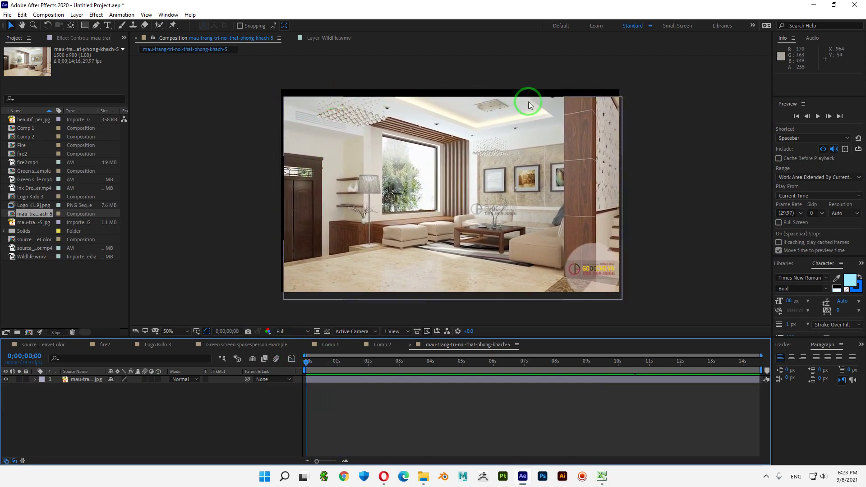
left_click(312, 359)
left_click_drag(325, 360, 291, 356)
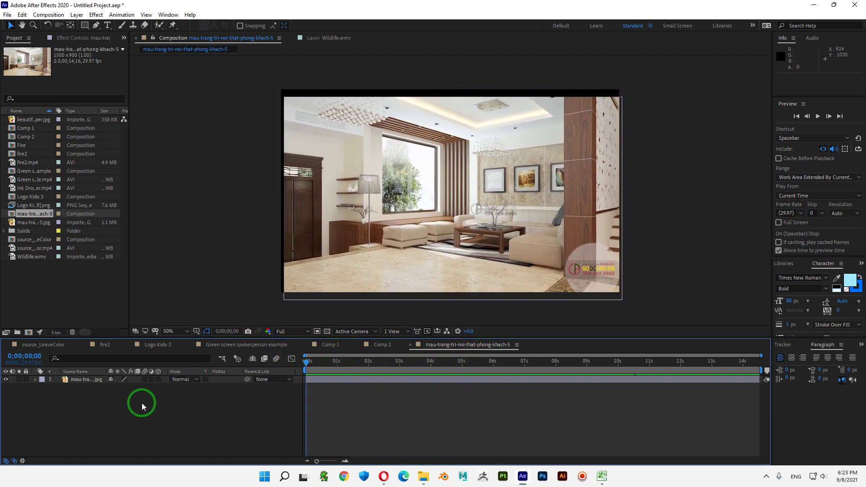
Step: Reduce the interior composition's size to 1469 x 830 px in its settings to crop the edges, and scrub its start to check
left_click(95, 382)
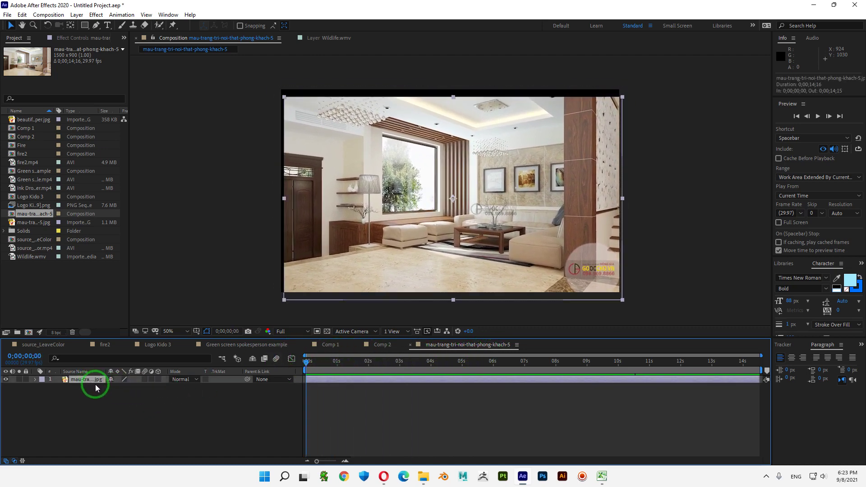
right_click(487, 349)
left_click(532, 171)
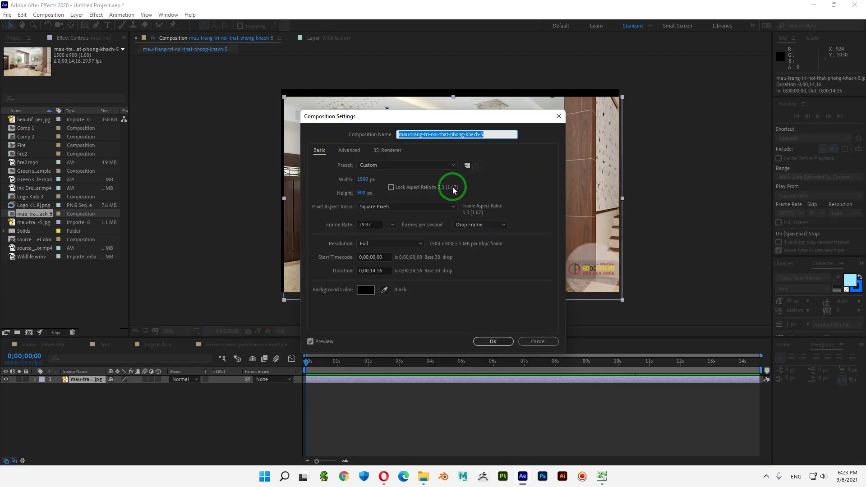
left_click(363, 194)
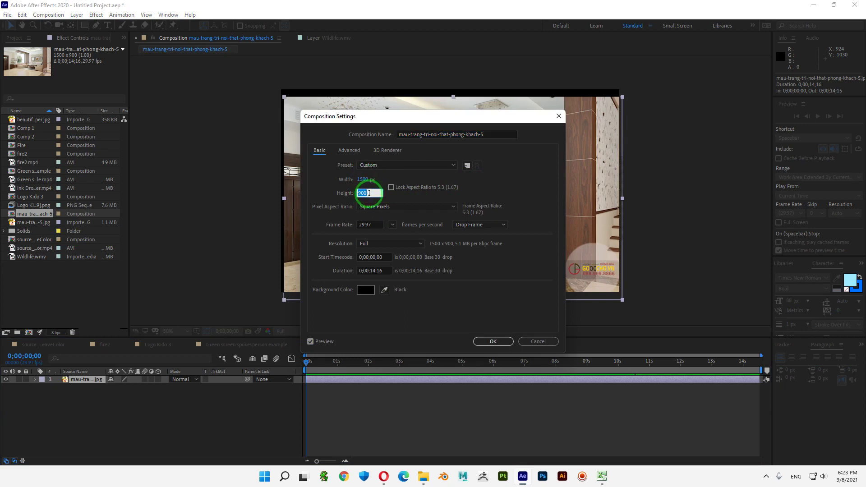
type("846")
key("Tab")
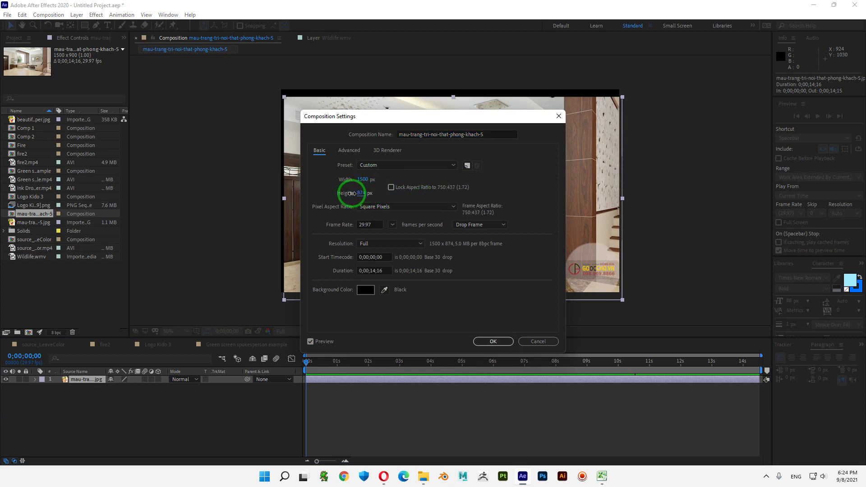
left_click_drag(341, 194, 334, 193)
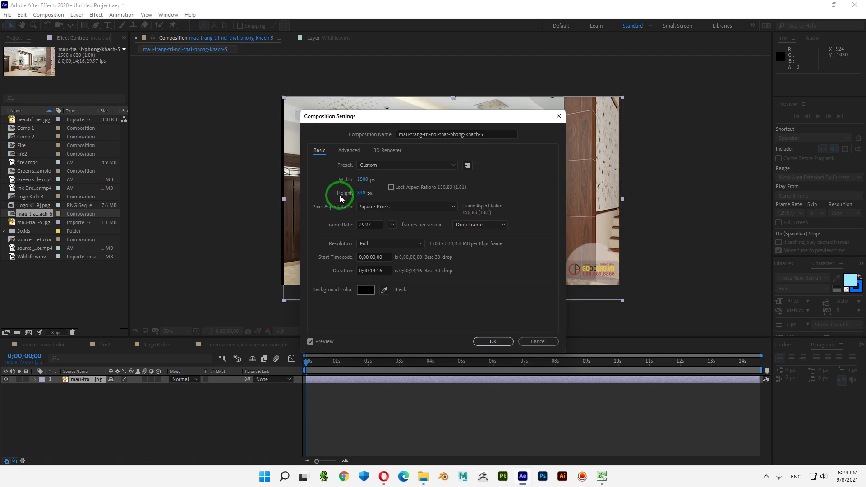
left_click(315, 360)
left_click(399, 197)
left_click_drag(359, 180, 344, 179)
left_click(364, 181)
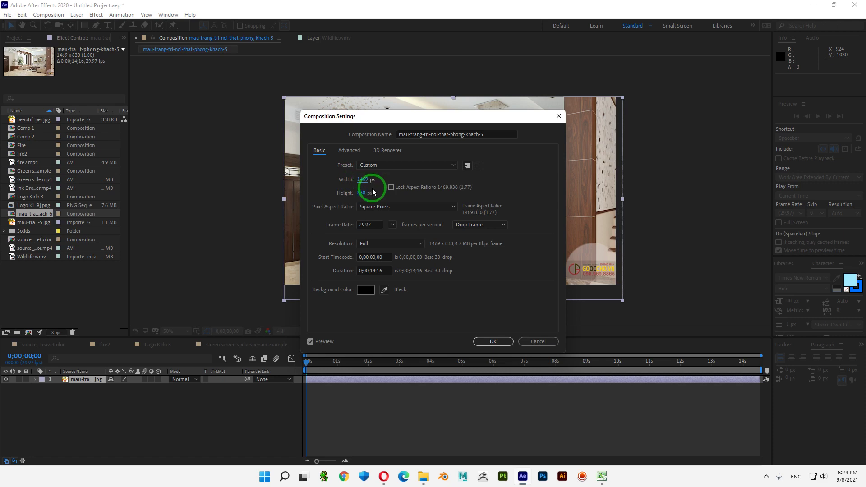
left_click(499, 342)
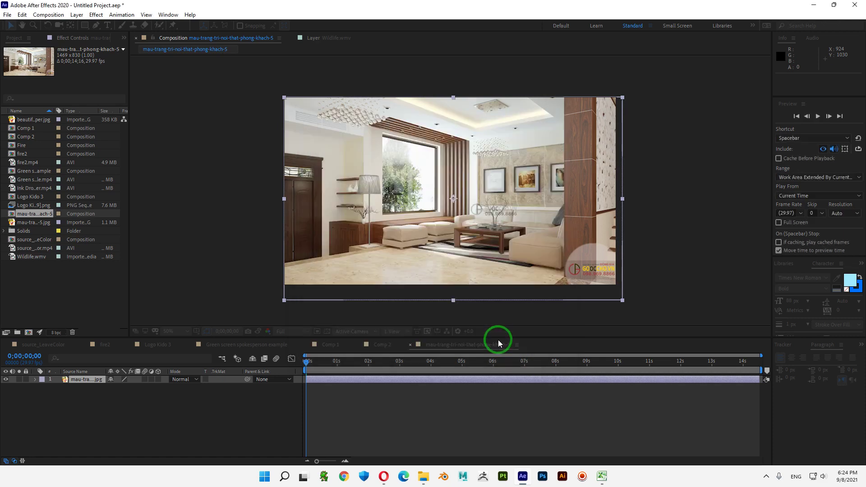
left_click_drag(338, 361, 261, 350)
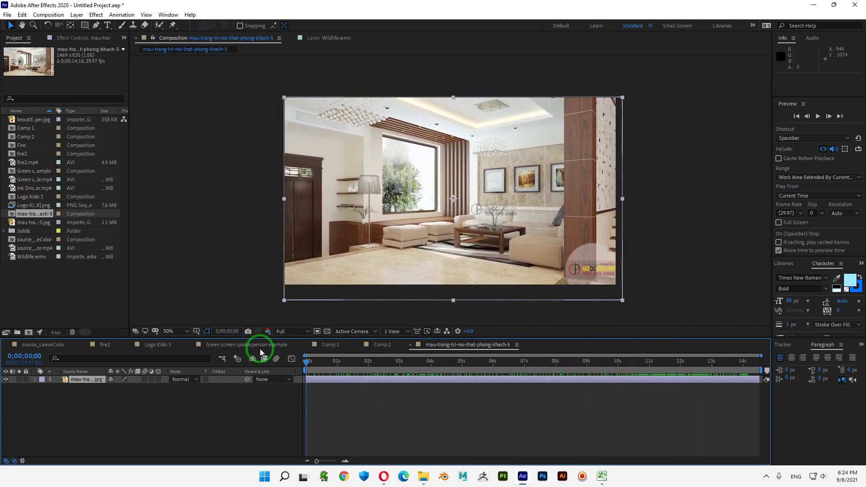
left_click(177, 412)
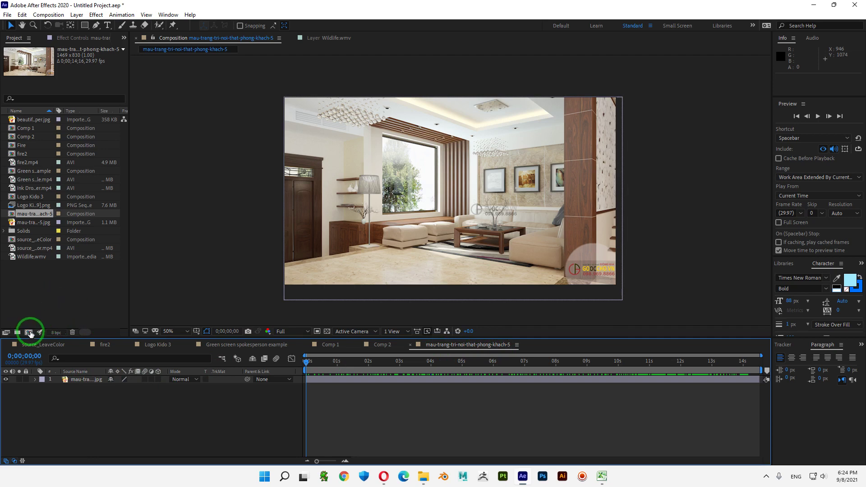
Step: Create a new 1469 x 830 px composition lasting 0;00;14;16 and nest the mau-trang-tri-noi-that-phong-khach-5 composition in it
left_click(28, 333)
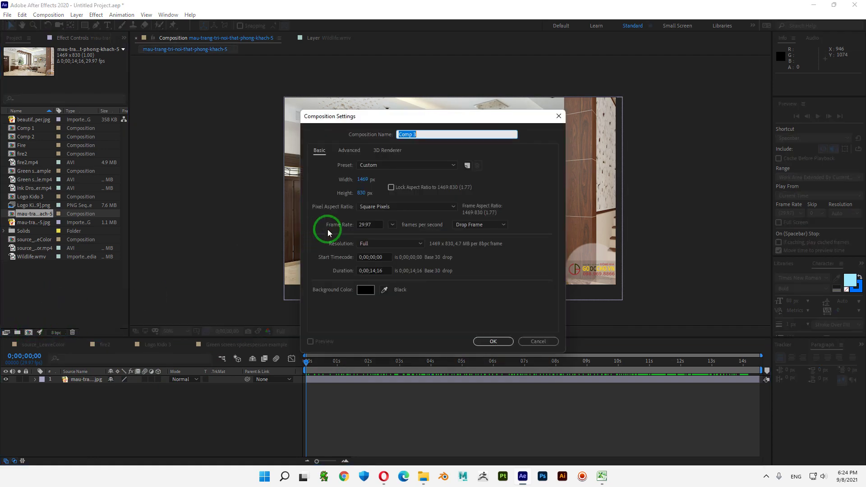
left_click(493, 341)
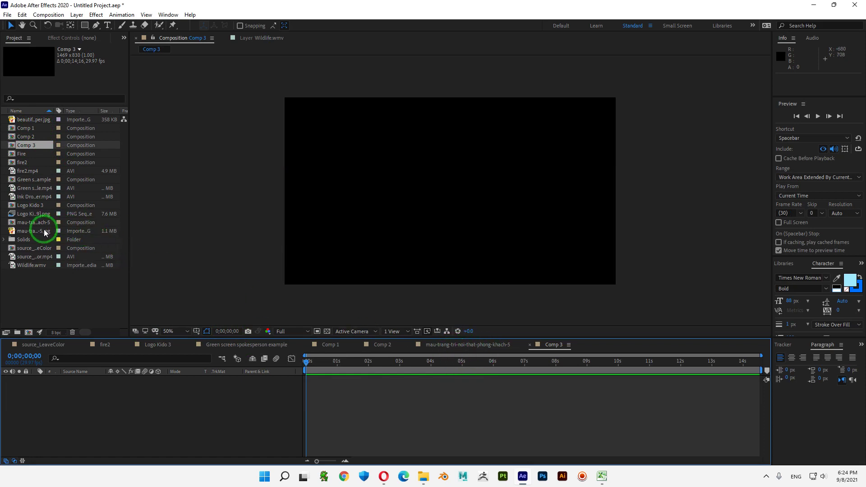
left_click_drag(32, 222, 89, 388)
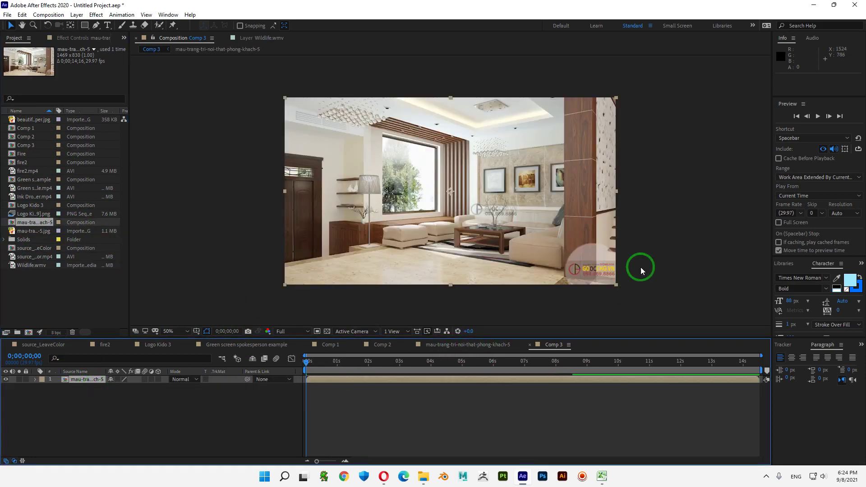
Step: Play back Comp 3 to check the camera shake in the nested shot
key("space")
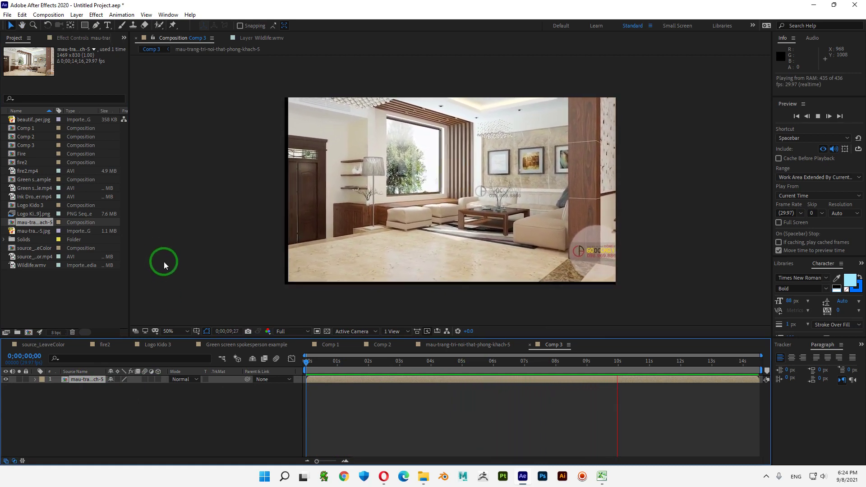
left_click(359, 283)
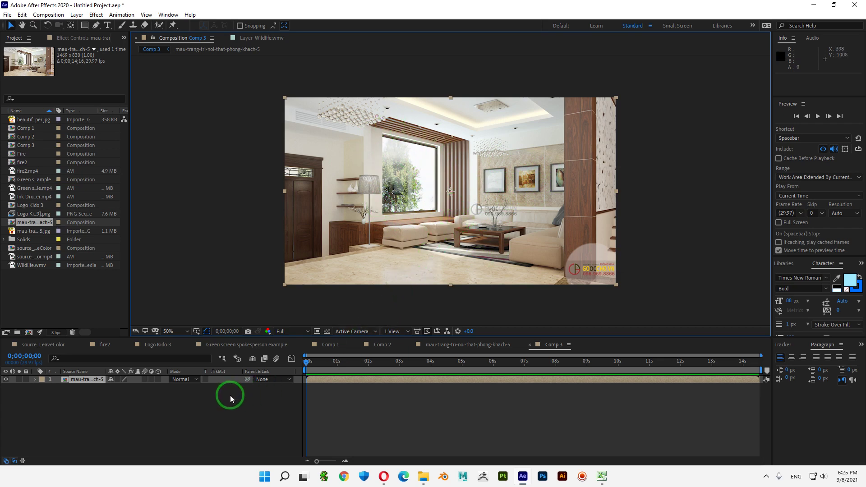
left_click(242, 401)
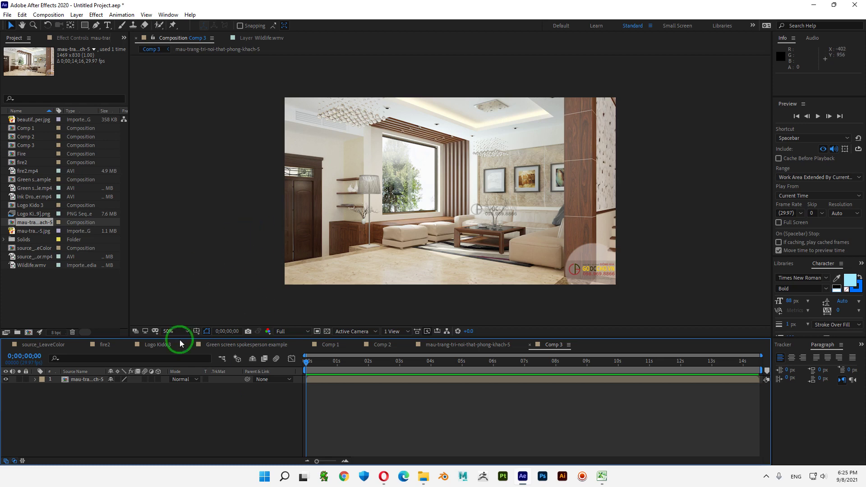
Step: Start Track Motion on the nested interior layer in Comp 3 and compare its layer view with the composition view
left_click(84, 378)
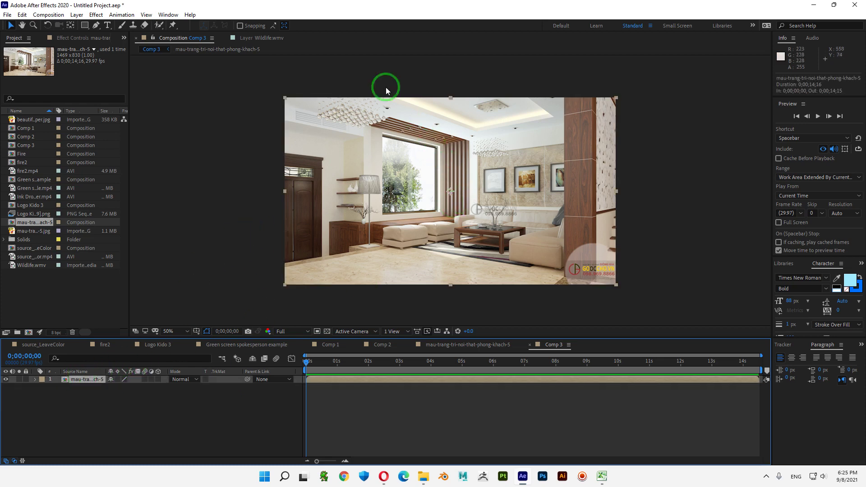
left_click(122, 14)
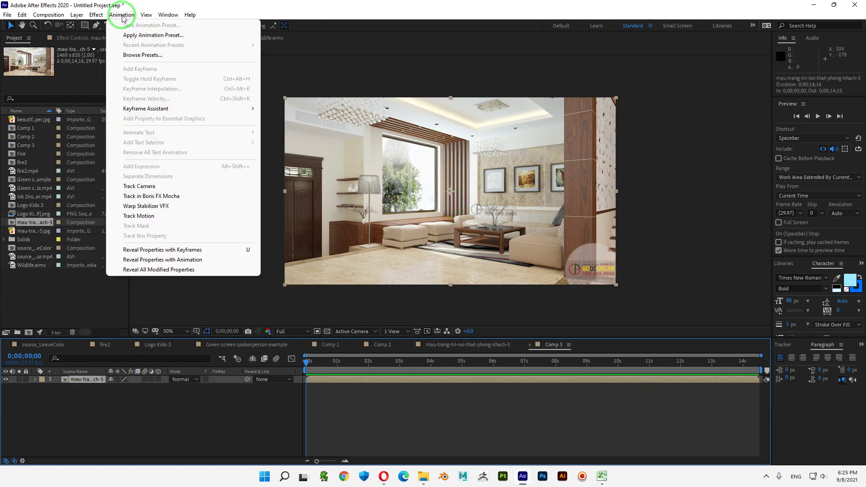
left_click(147, 220)
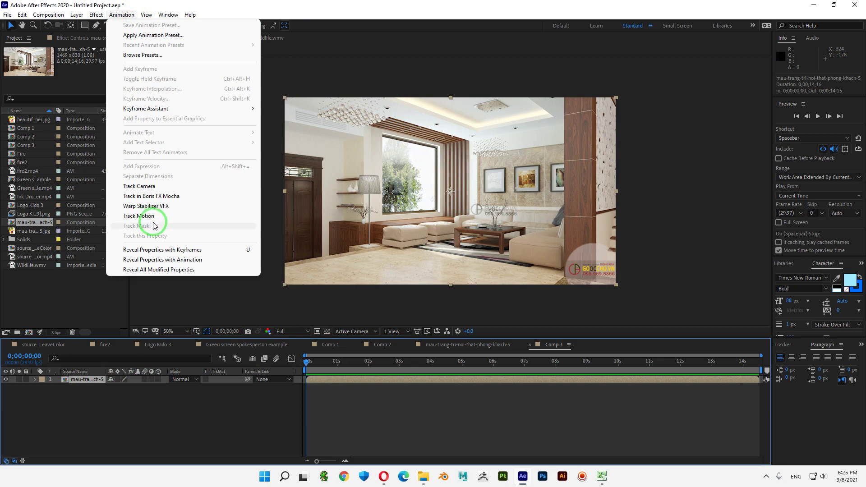
left_click(154, 217)
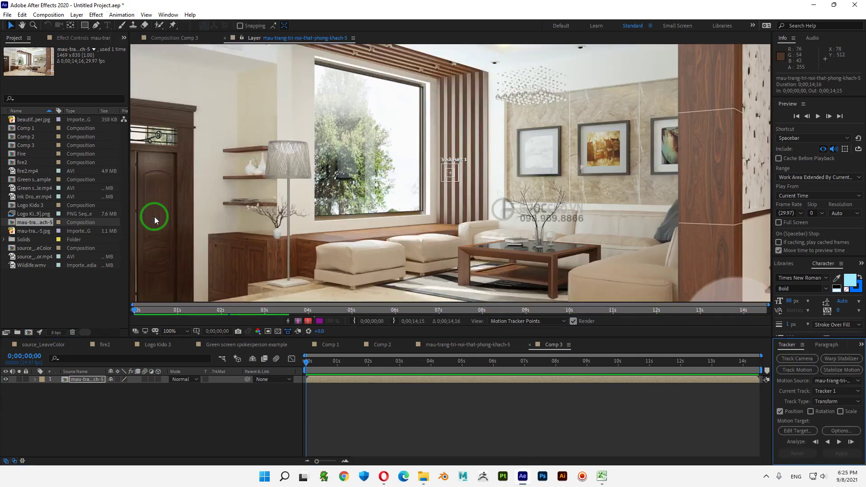
scroll(517, 240, "down", 2)
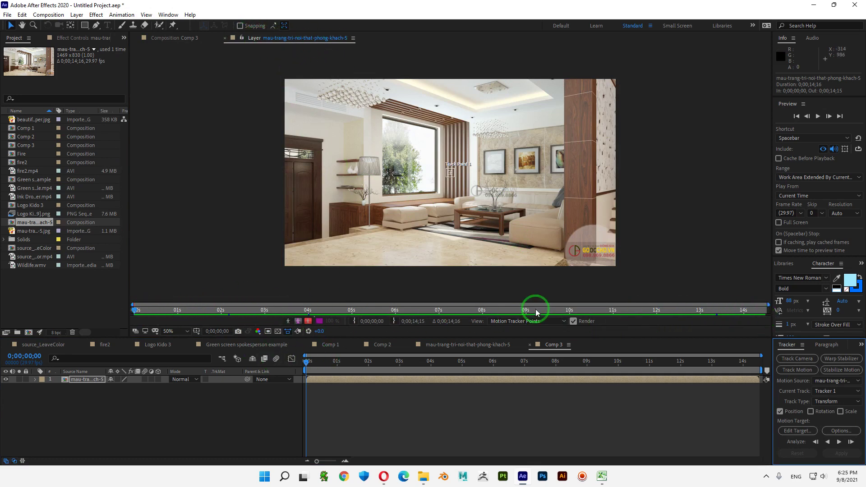
left_click(169, 39)
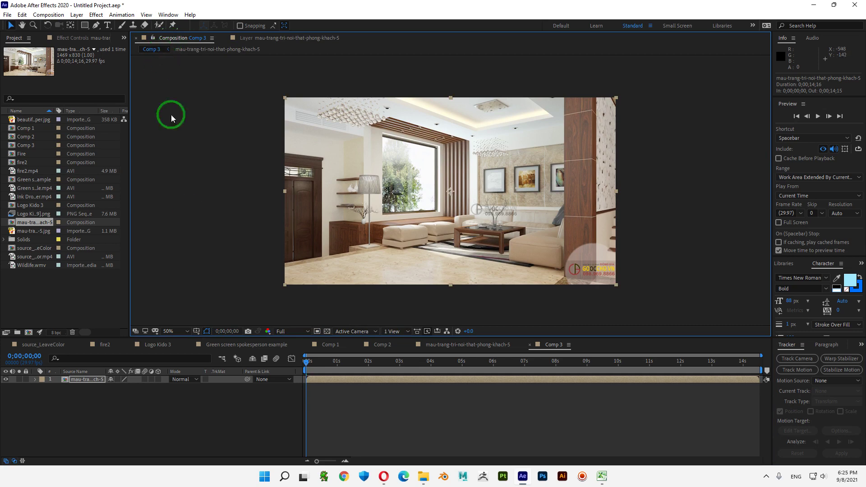
left_click(288, 38)
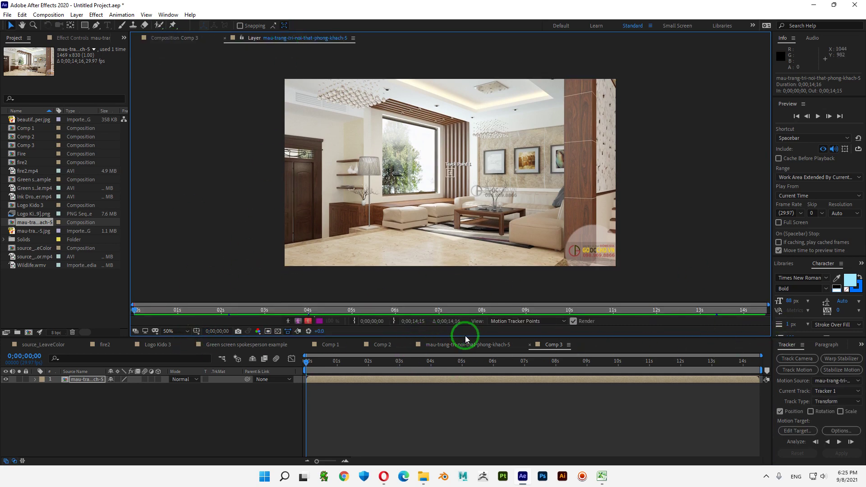
Step: Place Track Point 1 on the lower-right inner corner of the window frame
key("period")
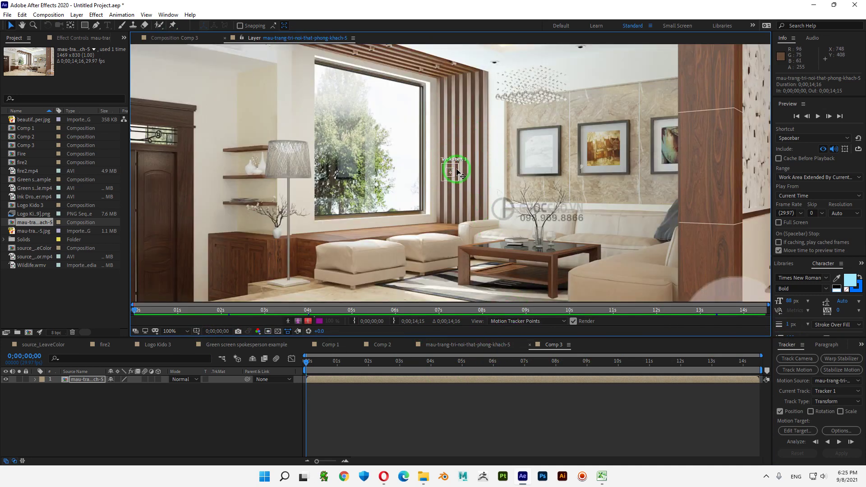
scroll(457, 171, "up", 2)
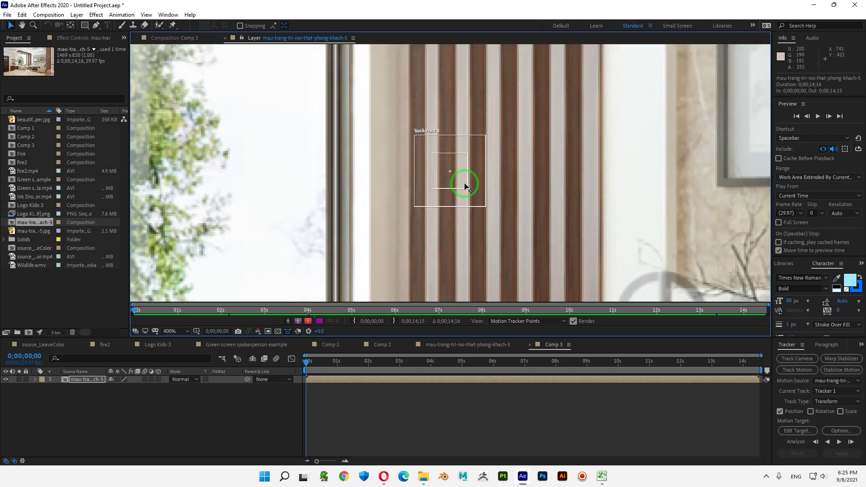
left_click_drag(441, 247, 521, 214)
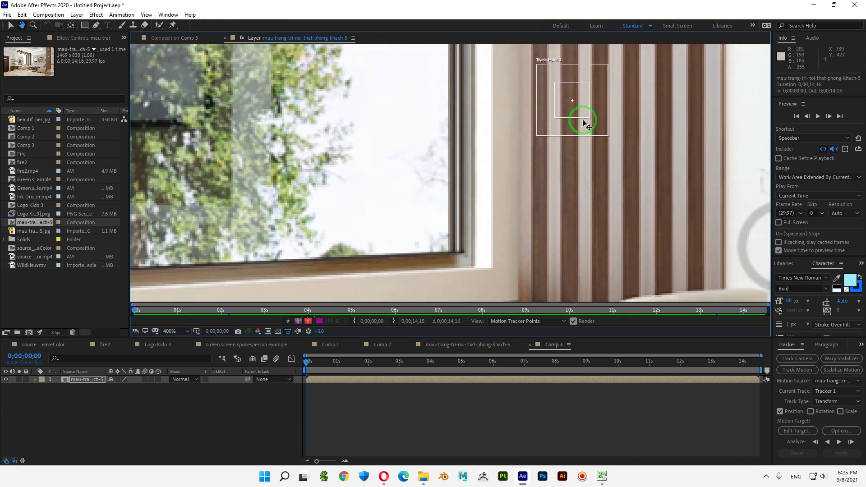
left_click_drag(532, 154, 456, 260)
scroll(455, 261, "up", 2)
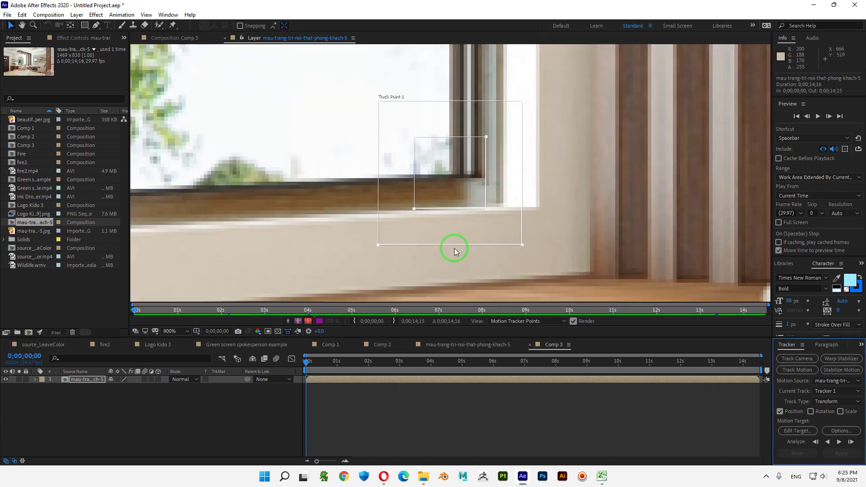
left_click_drag(474, 178, 463, 178)
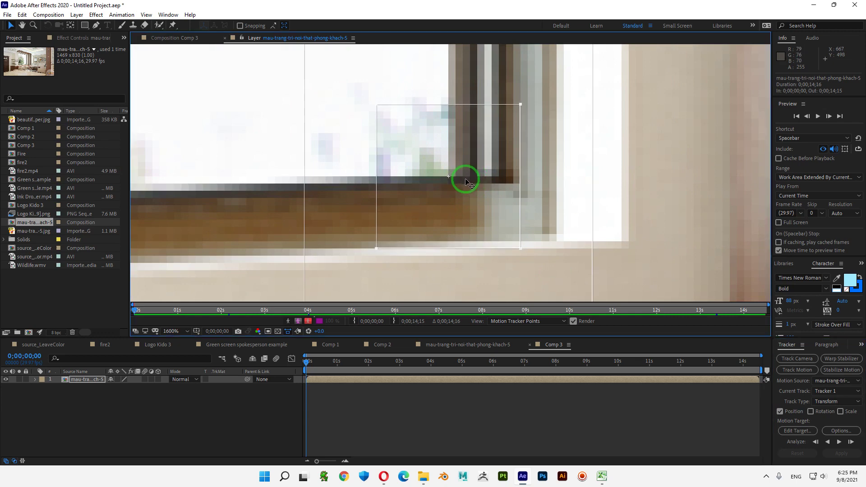
scroll(481, 213, "down", 2)
scroll(480, 220, "down", 2)
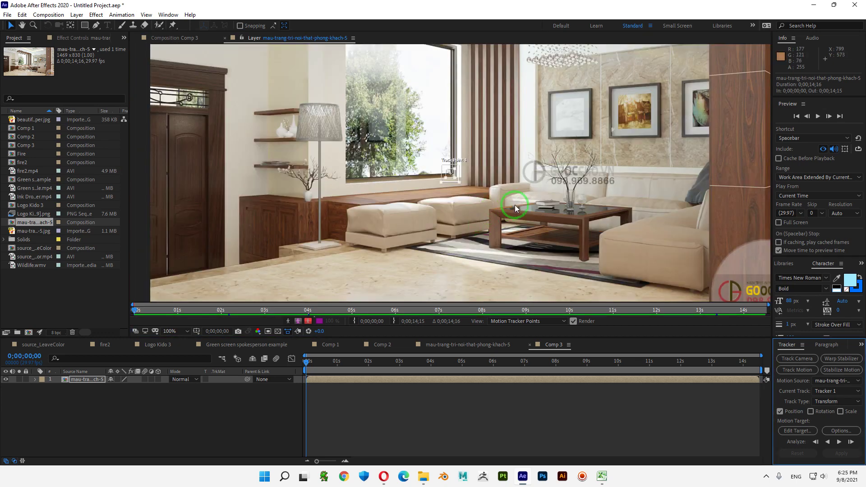
left_click_drag(512, 119, 529, 182)
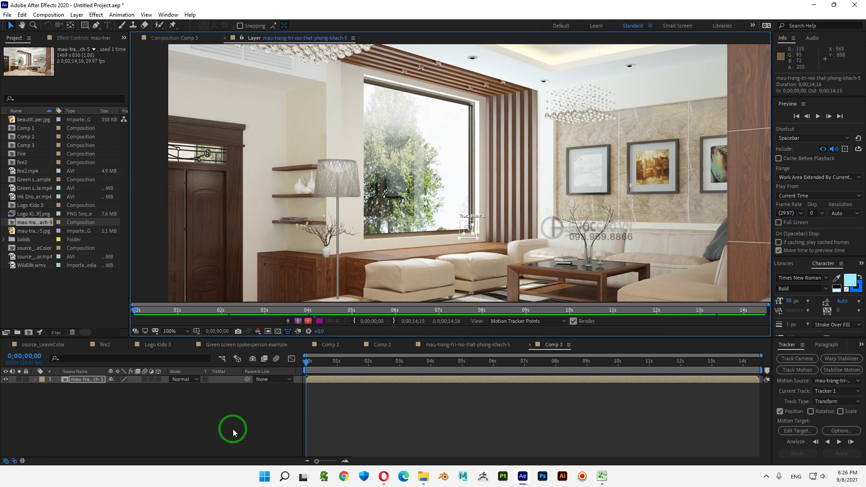
Step: In the mau-trang-tri-noi-that-phong-khach-5 composition, add starting Scale and Rotation keyframes to the photo layer at 0;00;00;00
left_click(178, 400)
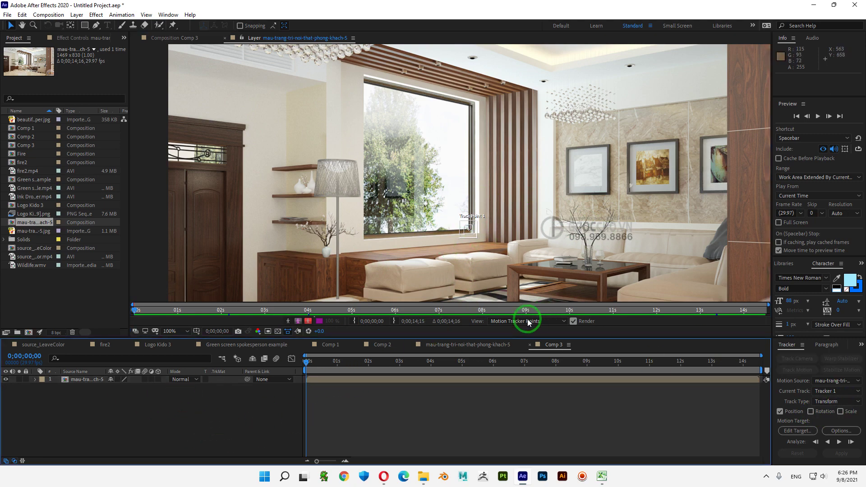
left_click(457, 345)
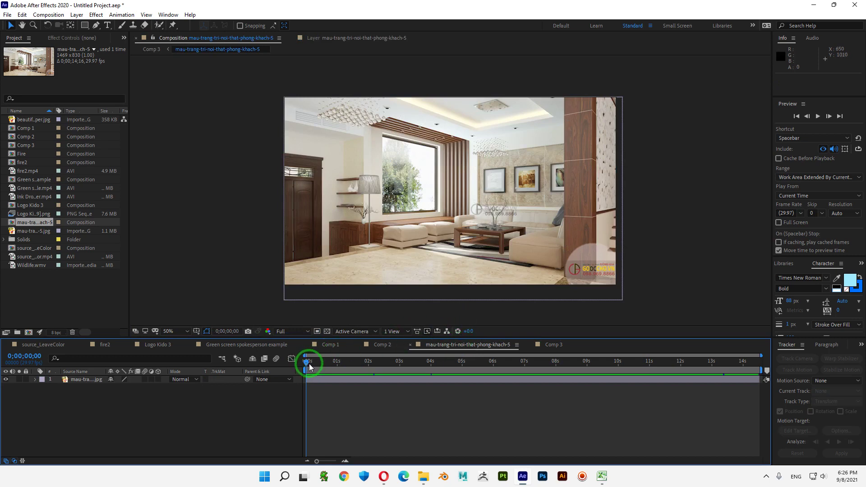
mouse_move(309, 363)
left_mouse_down()
mouse_move(464, 358)
mouse_move(295, 359)
left_mouse_up()
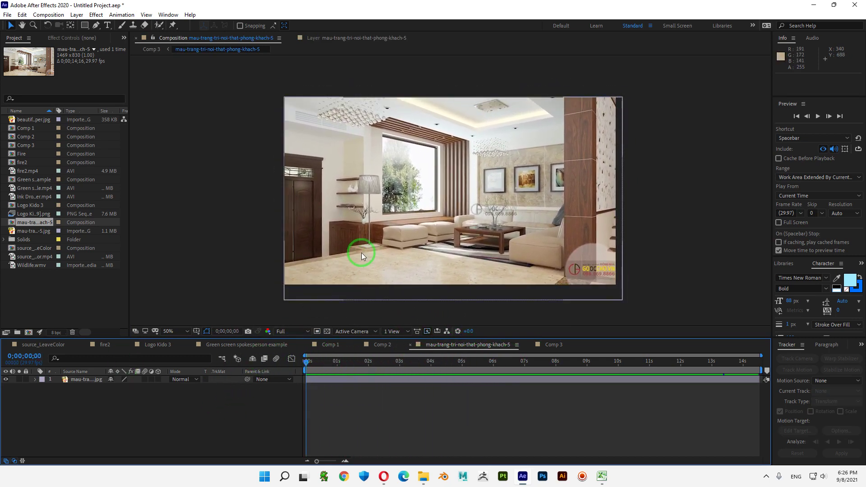
left_click(91, 380)
key("r")
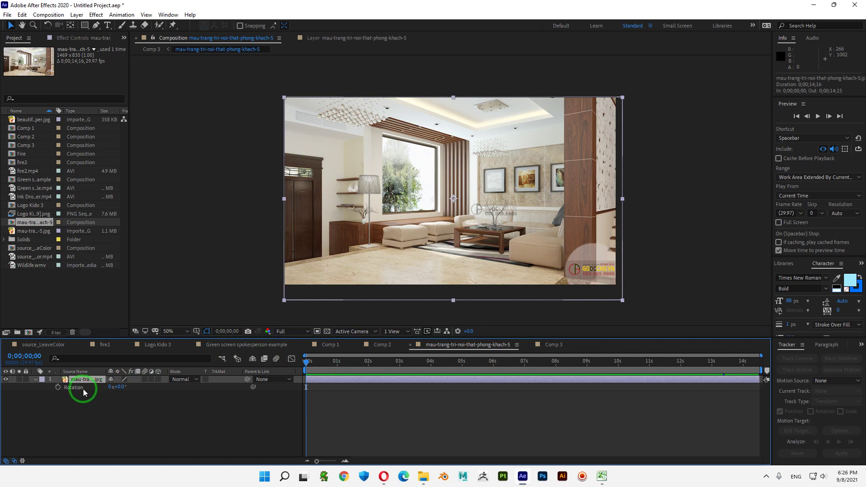
key("shift+s")
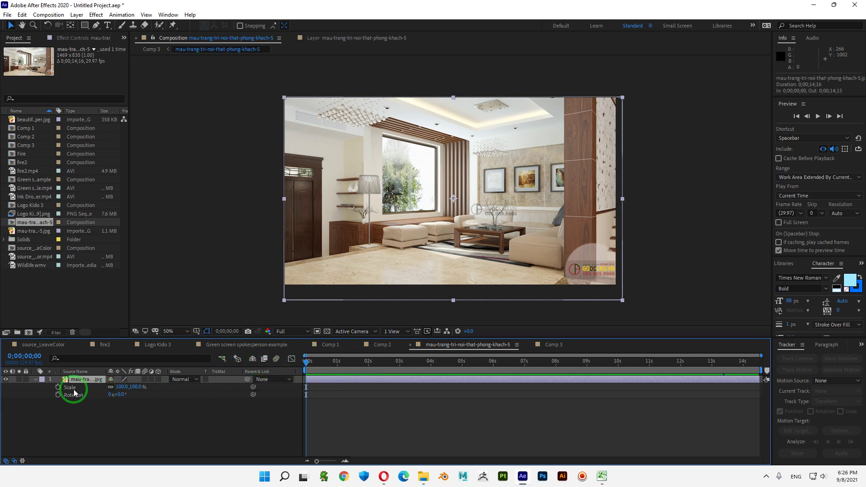
left_click(58, 387)
left_click(58, 394)
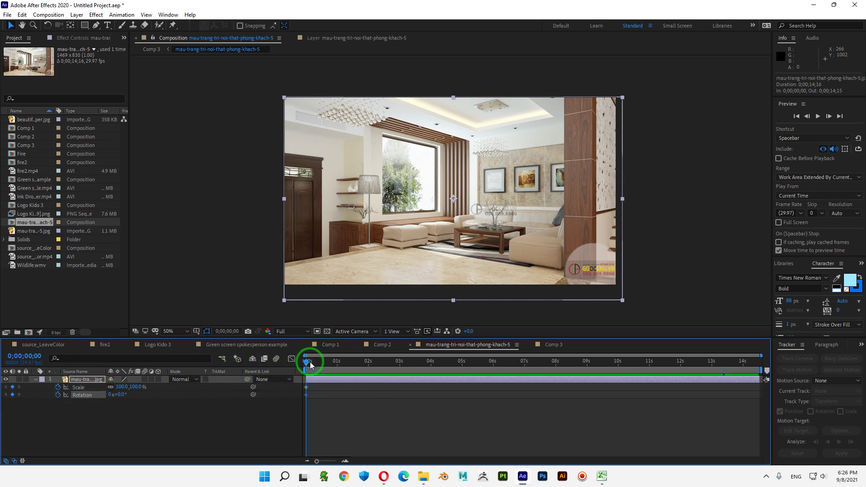
Step: At 0;00;02;12, keyframe the photo's Scale at 126% and its Rotation at -5°
left_click_drag(310, 366, 381, 365)
left_click(131, 388)
mouse_move(131, 390)
left_mouse_down()
mouse_move(119, 391)
mouse_move(142, 387)
mouse_move(131, 384)
left_mouse_up()
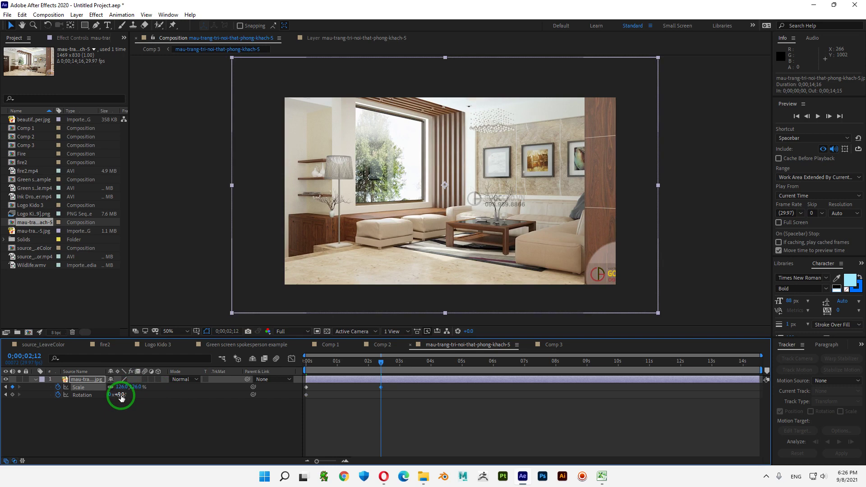
left_click(160, 396)
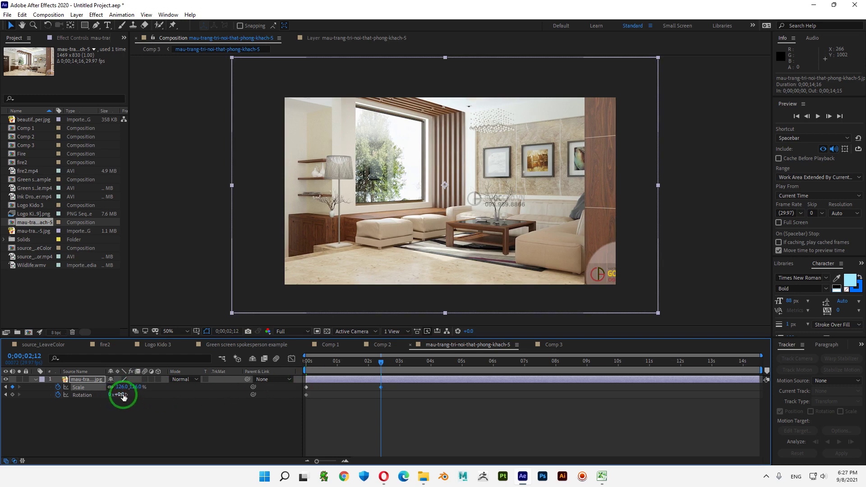
left_click_drag(120, 394, 117, 394)
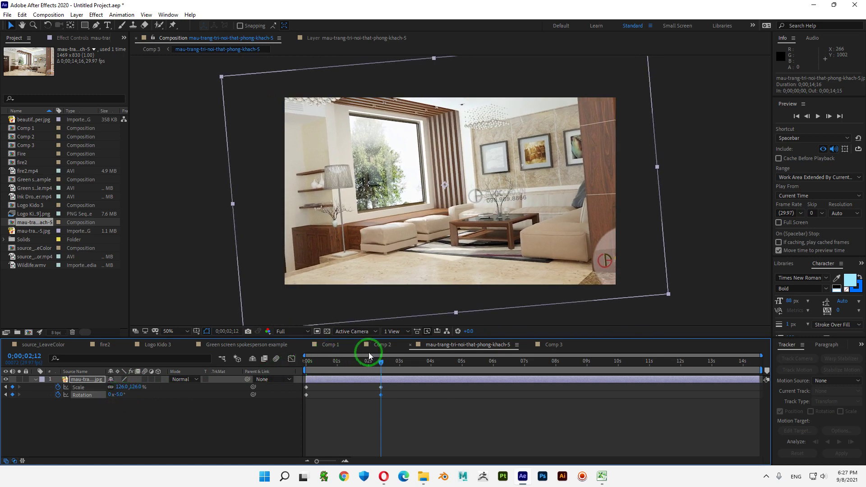
Step: At 0;00;05;09, keyframe the photo's Scale at 114% and its Rotation at 4°
left_click_drag(382, 365, 472, 372)
left_click_drag(120, 387, 116, 387)
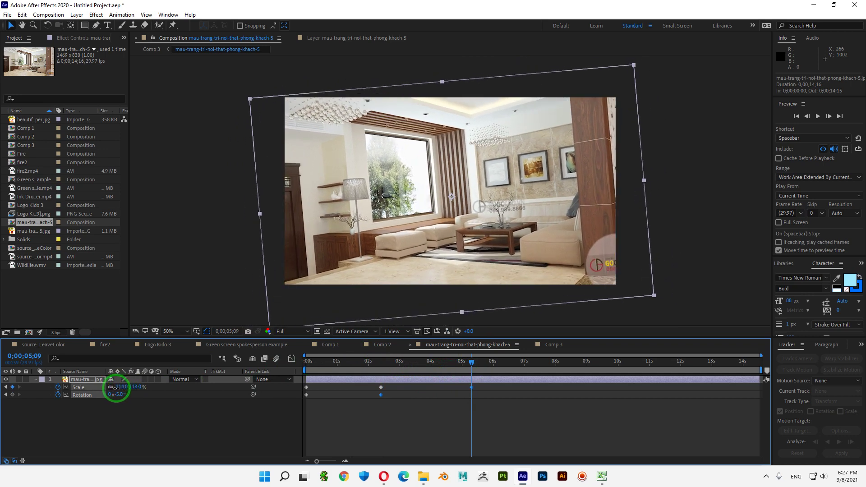
left_click(121, 395)
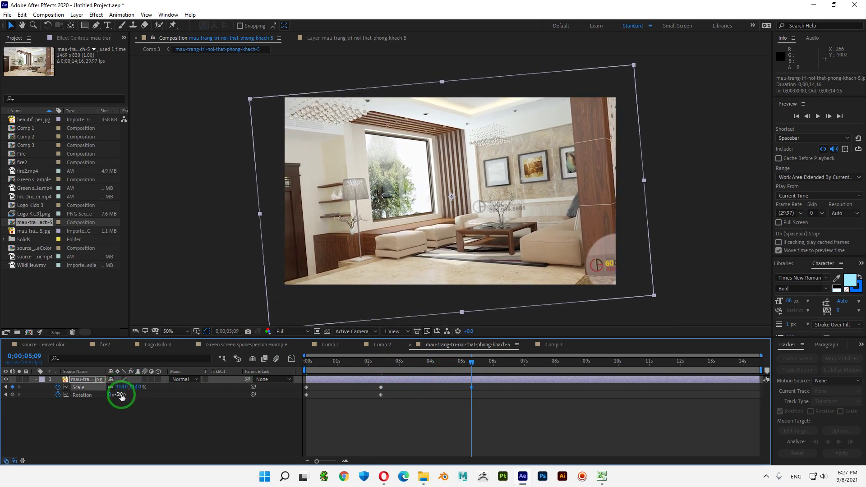
left_click_drag(120, 395, 121, 394)
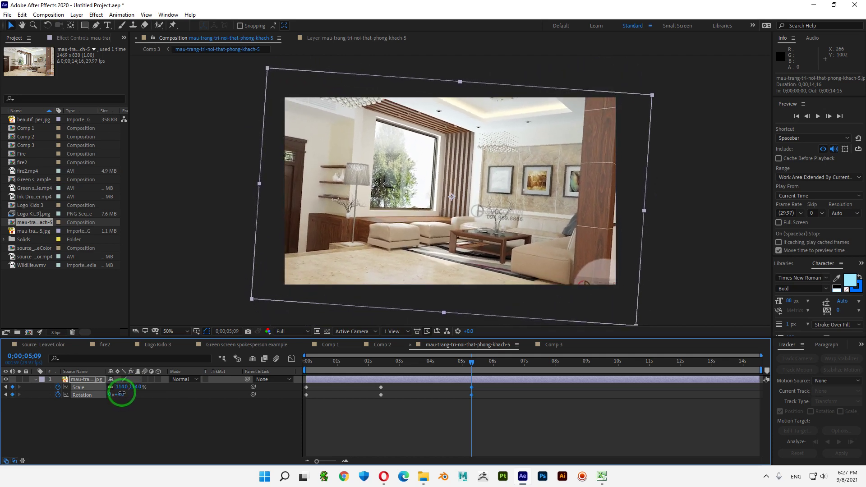
Step: At 0;00;07;07, keyframe the photo's Rotation at 0° and its Scale at 105%
left_click_drag(477, 363, 531, 361)
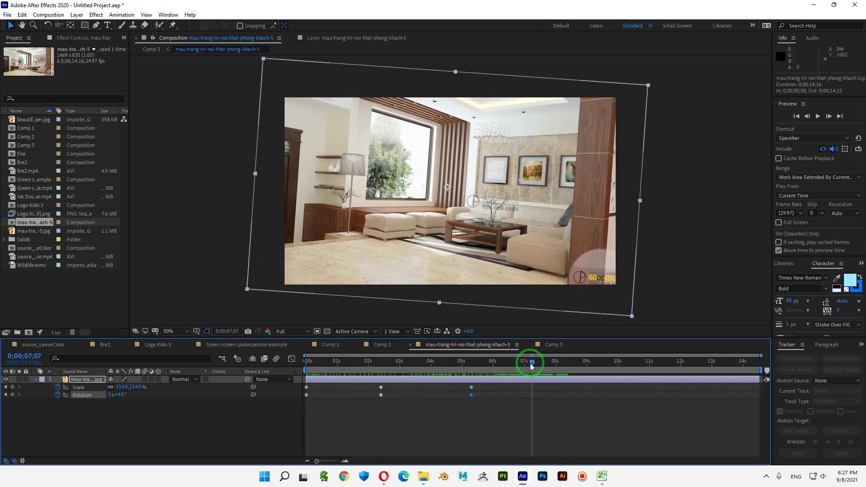
left_click(131, 389)
left_click(119, 395)
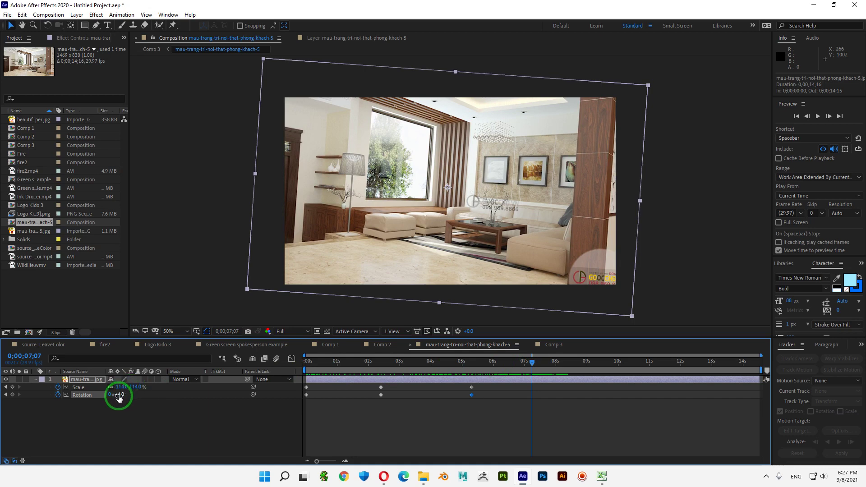
type("0")
key("Return")
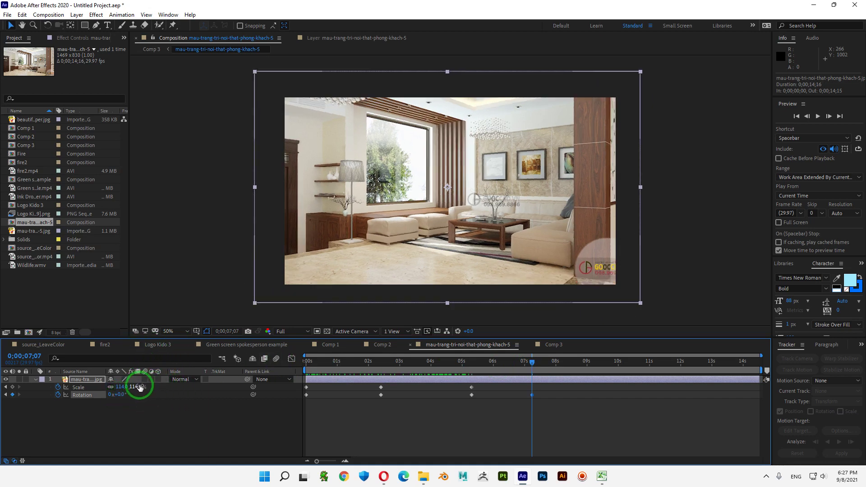
left_click_drag(133, 387, 128, 387)
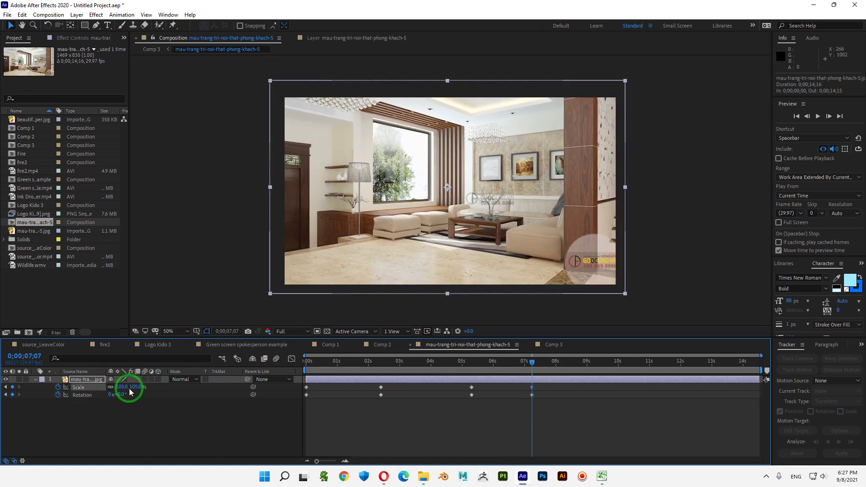
Step: At 0;00;08;12, keyframe the photo's Scale at 123%
left_click_drag(532, 362, 568, 361)
left_click(134, 379)
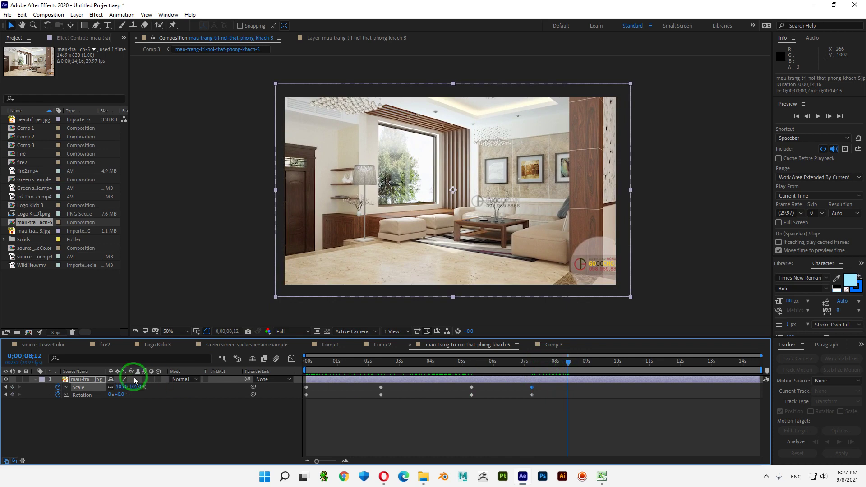
left_click_drag(134, 386, 140, 387)
left_click(361, 382)
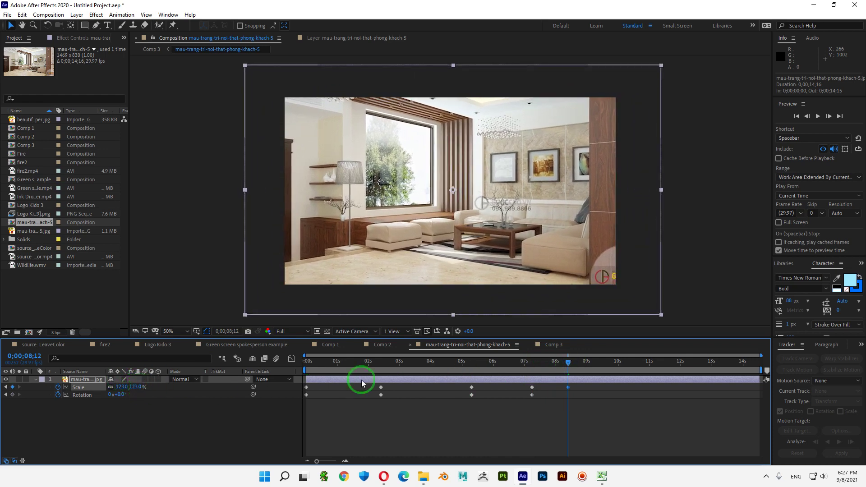
Step: At 0;00;09;19, keyframe the photo's Scale at 106% and its Rotation at 1°
left_click_drag(568, 361, 608, 364)
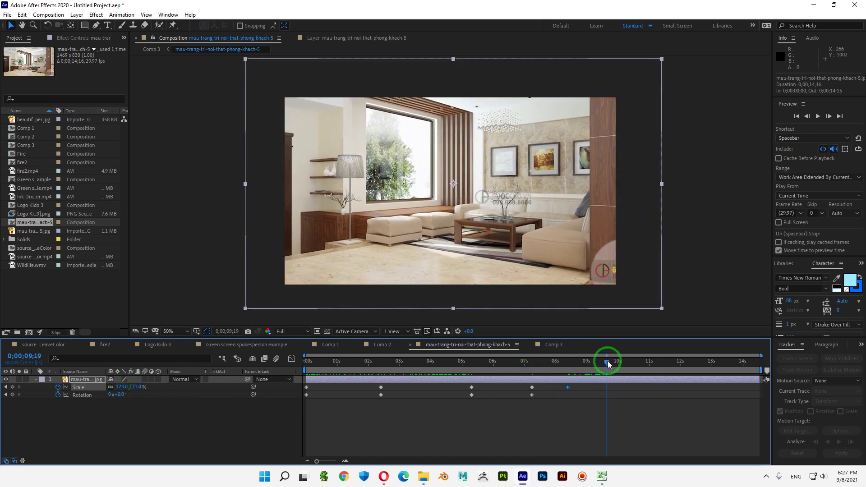
left_click(172, 390)
left_click_drag(123, 388, 115, 386)
left_click(121, 388)
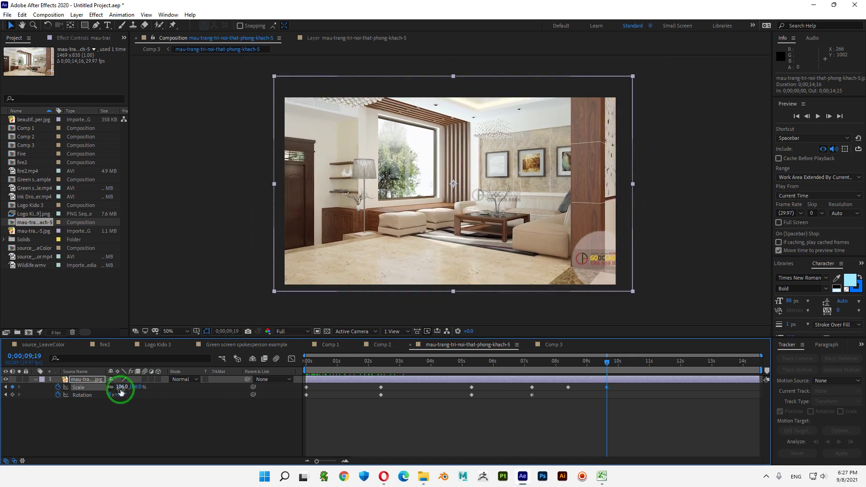
left_click(126, 396)
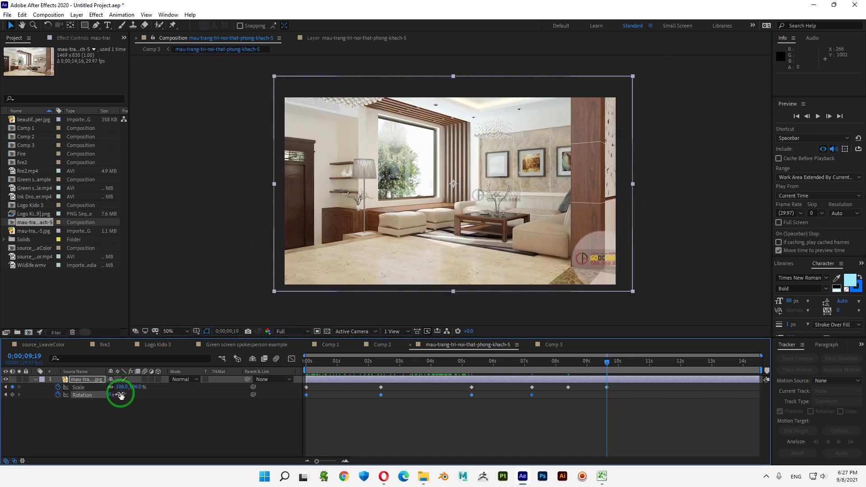
left_click_drag(121, 396, 119, 393)
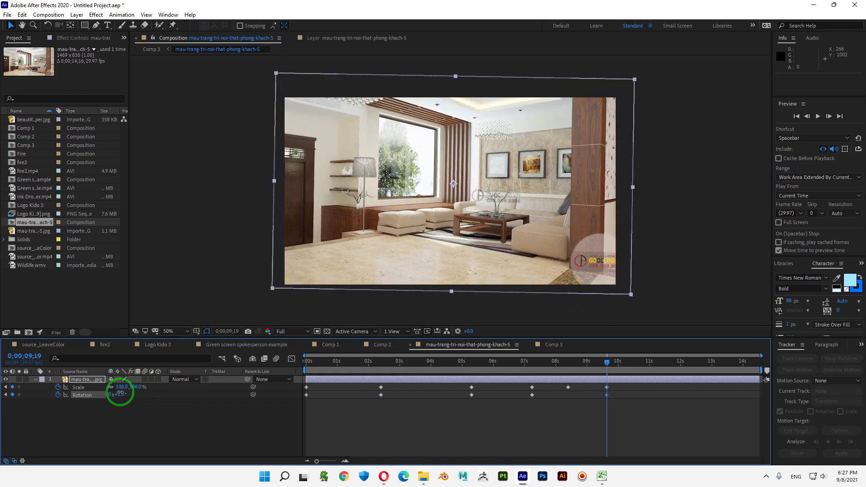
Step: At 0;00;14;15, paste copies of the photo's first keyframes, with Scale at 100% and Rotation at 0°
left_click_drag(604, 361, 685, 364)
left_click_drag(714, 361, 772, 356)
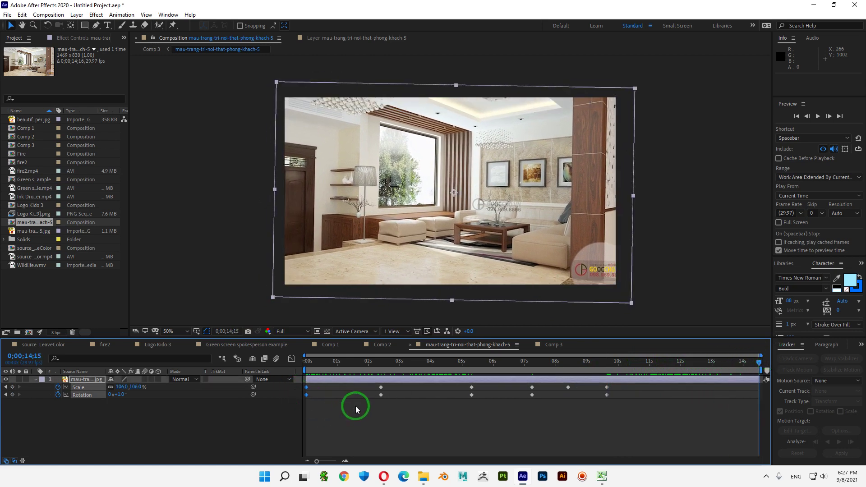
key("ctrl+v")
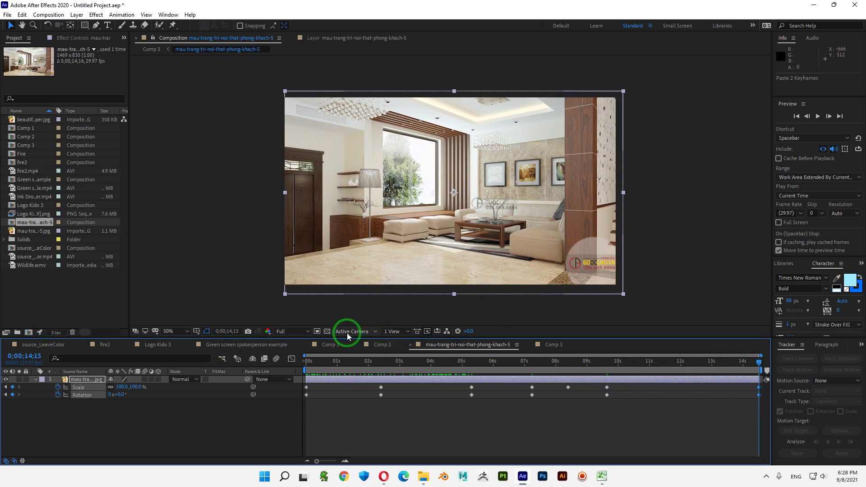
Step: Preview the animated camera shot in Comp 3
left_click(556, 346)
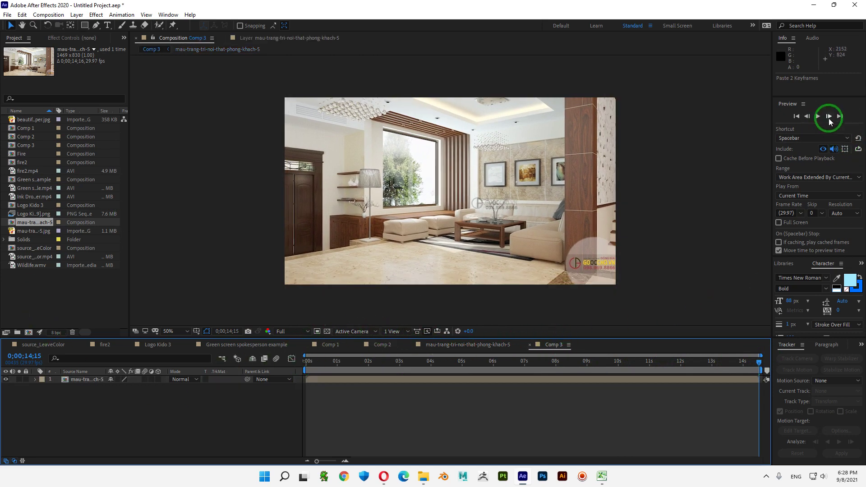
left_click(816, 115)
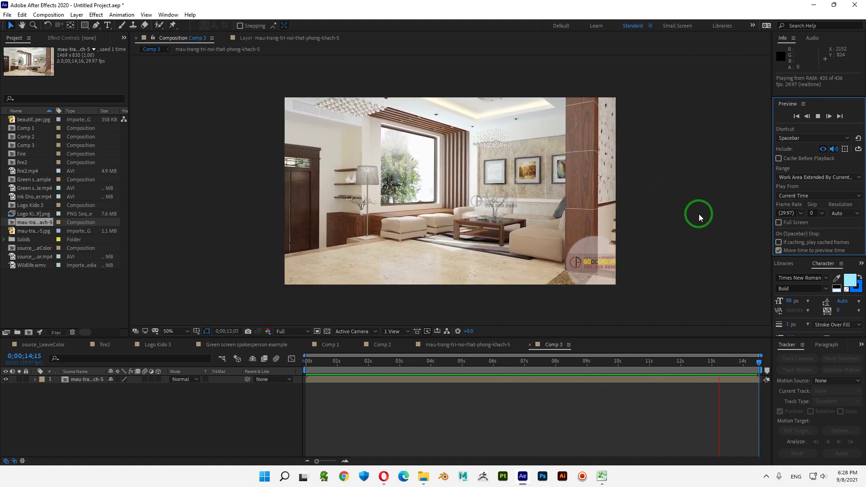
left_click(817, 116)
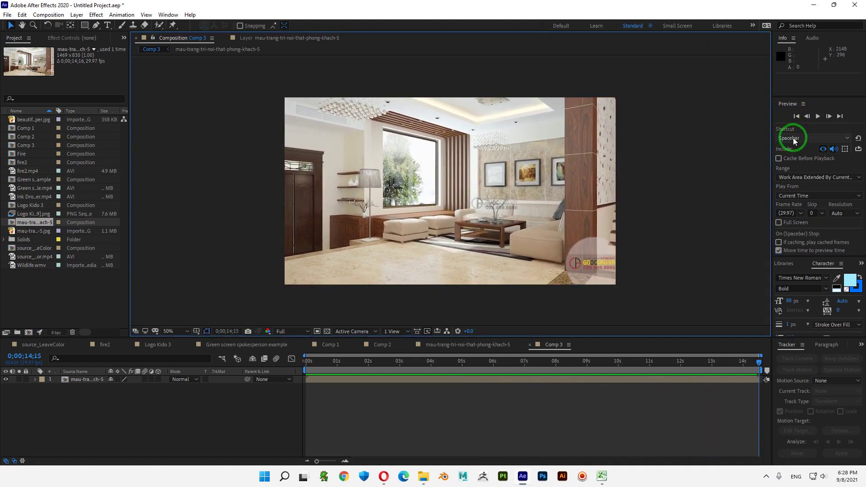
Step: Delete the existing Motion Trackers from the nested photo layer in Comp 3 and return to 0;00;00;00
left_click(87, 381)
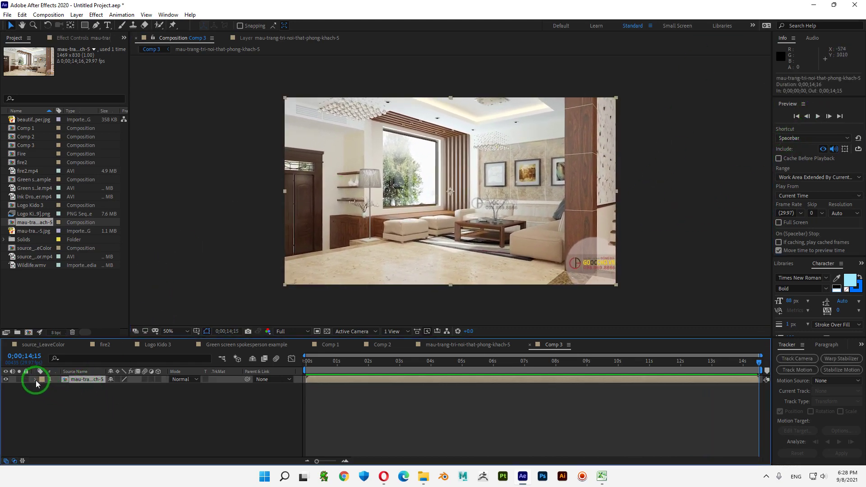
left_click(35, 380)
left_click(74, 388)
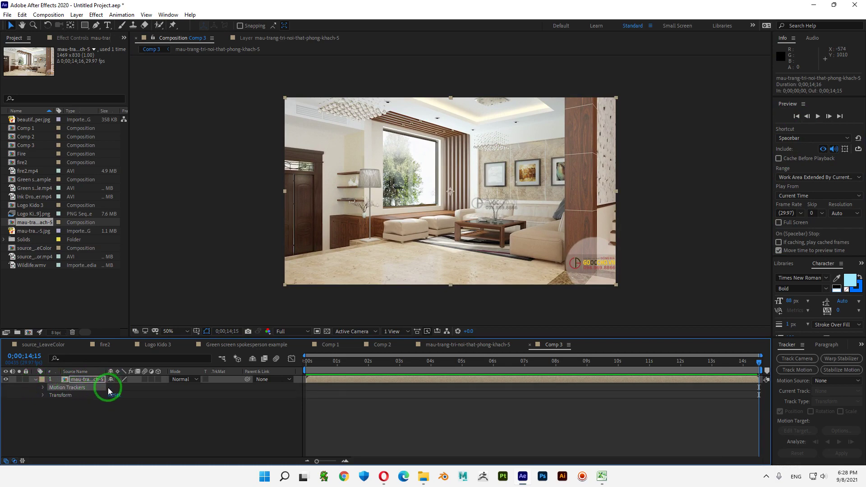
left_click_drag(759, 360, 228, 377)
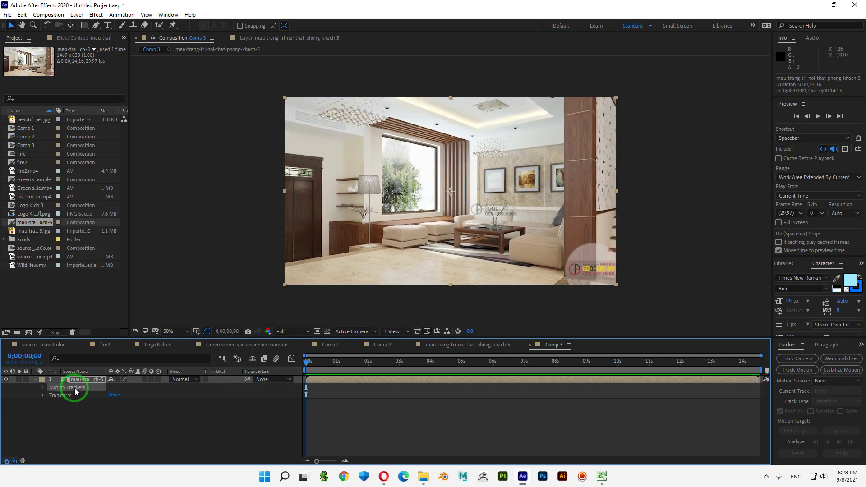
key("Delete")
left_click(456, 215)
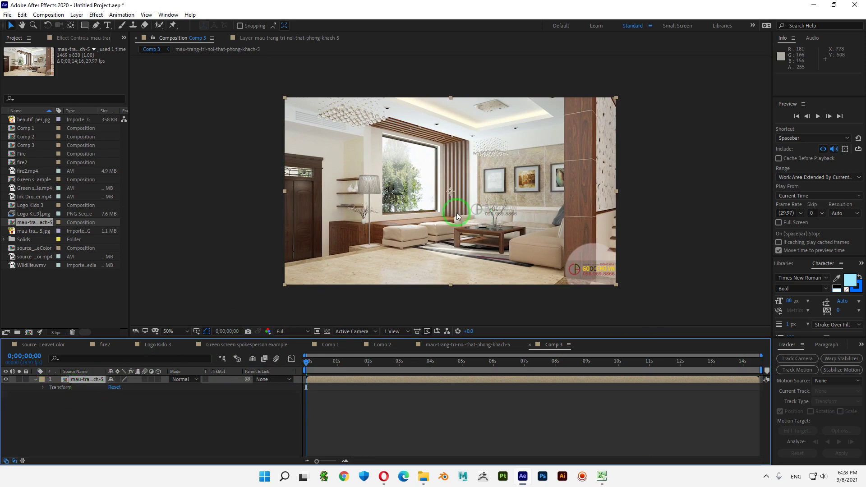
Step: Create a motion tracker on the nested photo layer and place Track Point 1 on the window's lower-right corner
left_click(794, 370)
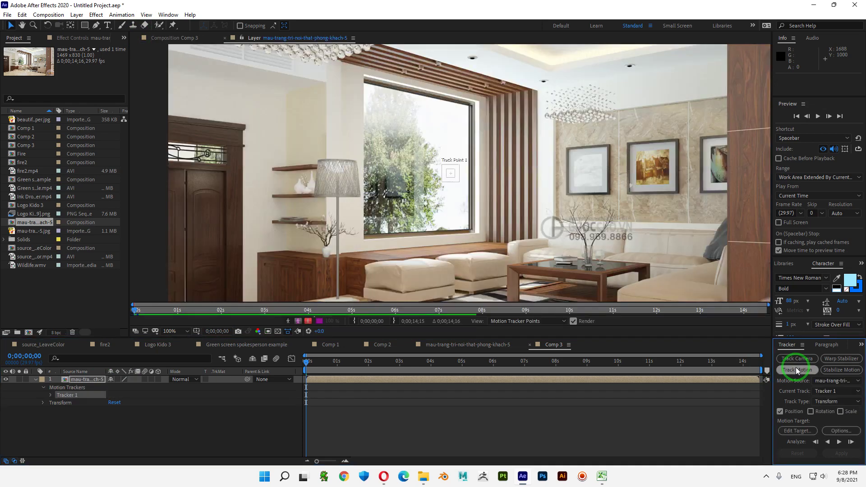
scroll(473, 185, "up", 1)
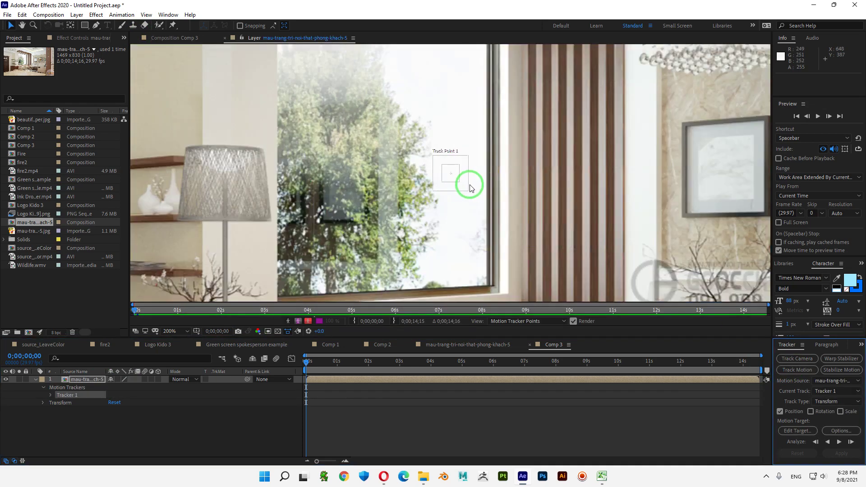
left_click_drag(456, 180, 489, 286)
scroll(526, 260, "down", 4)
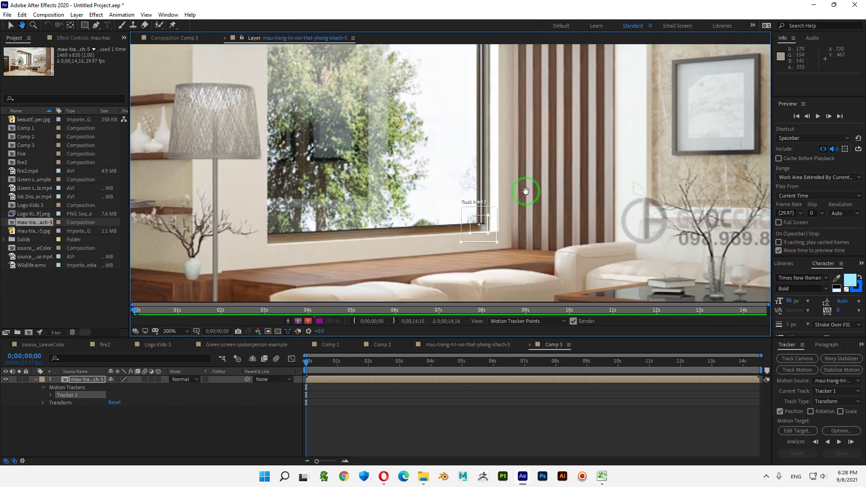
scroll(521, 234, "up", 3)
left_click_drag(467, 186, 459, 182)
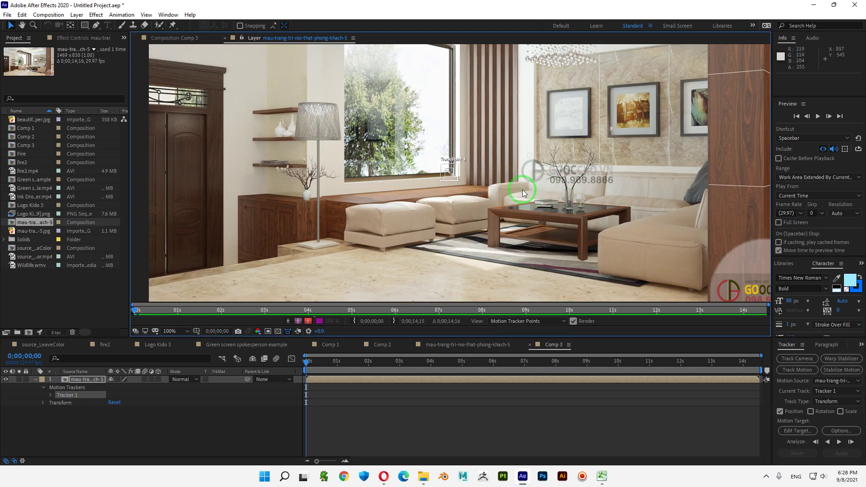
left_click_drag(498, 170, 560, 242)
Step: Enable Rotation and Scale tracking alongside Position for Tracker 1
left_click(796, 371)
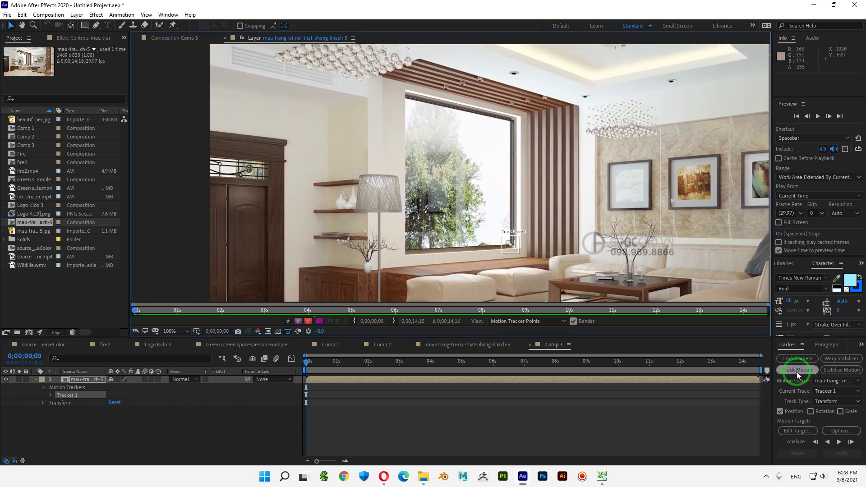
left_click(811, 412)
left_click(839, 412)
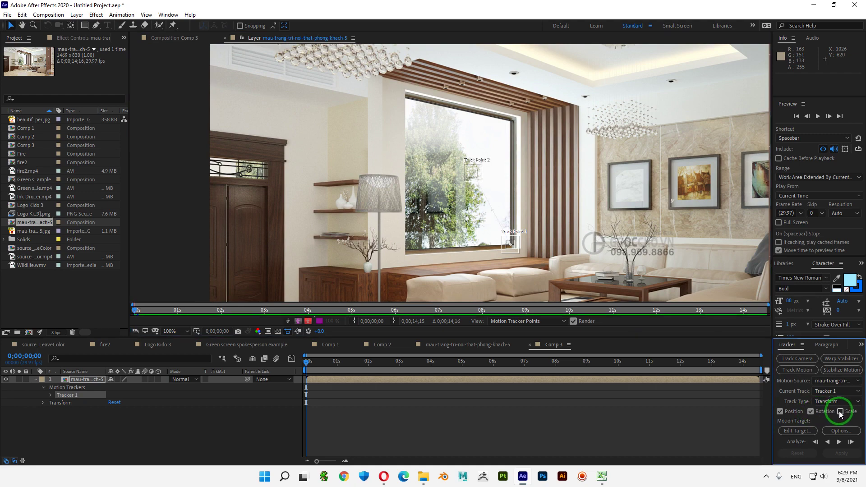
Step: Place Track Point 2 on the upper-left corner of the window frame
key("period")
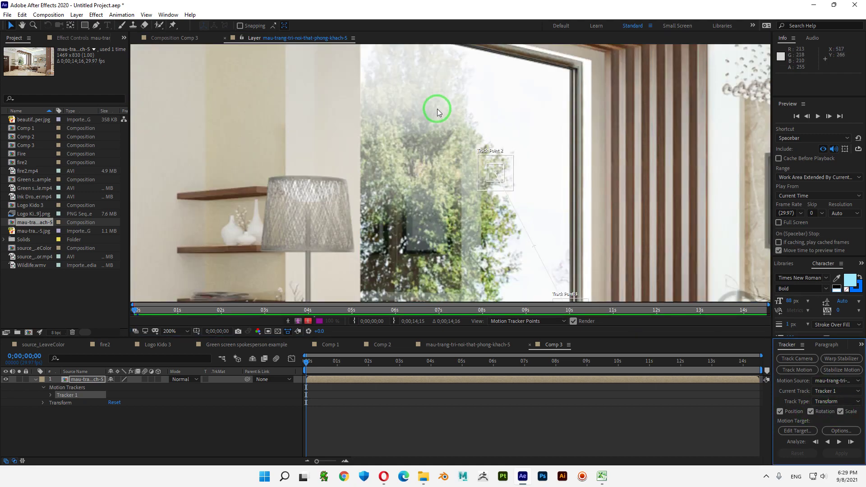
left_click_drag(455, 126, 489, 191)
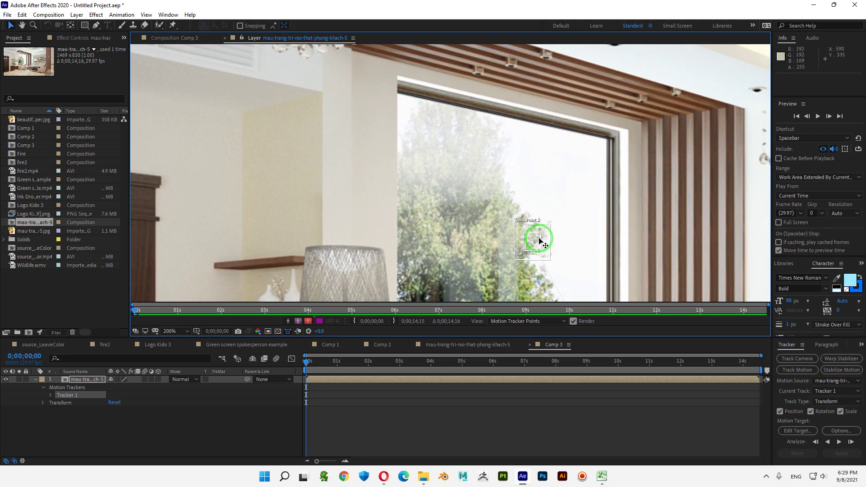
left_click_drag(540, 241, 414, 104)
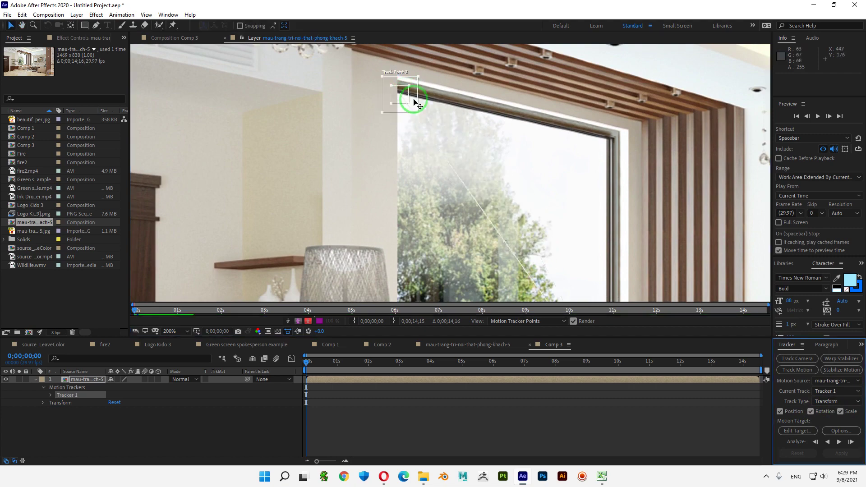
scroll(414, 102, "up", 3)
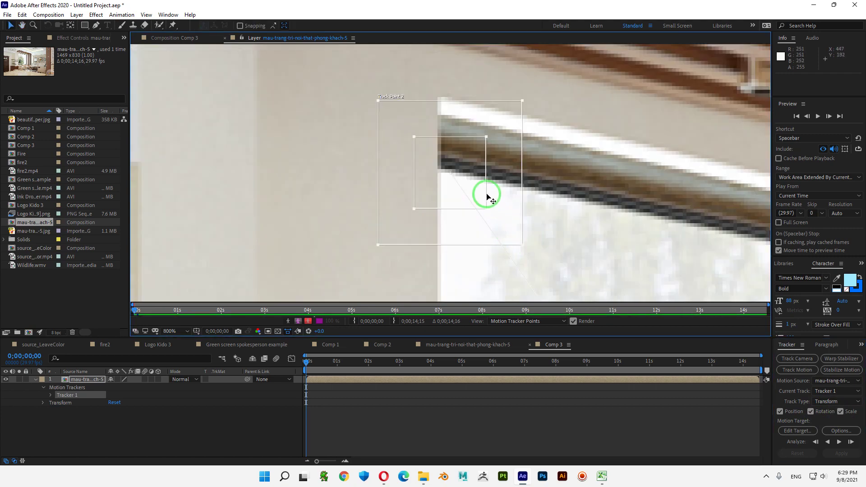
mouse_move(487, 195)
left_mouse_down()
mouse_move(465, 185)
mouse_move(483, 195)
left_mouse_up()
scroll(468, 188, "up", 1)
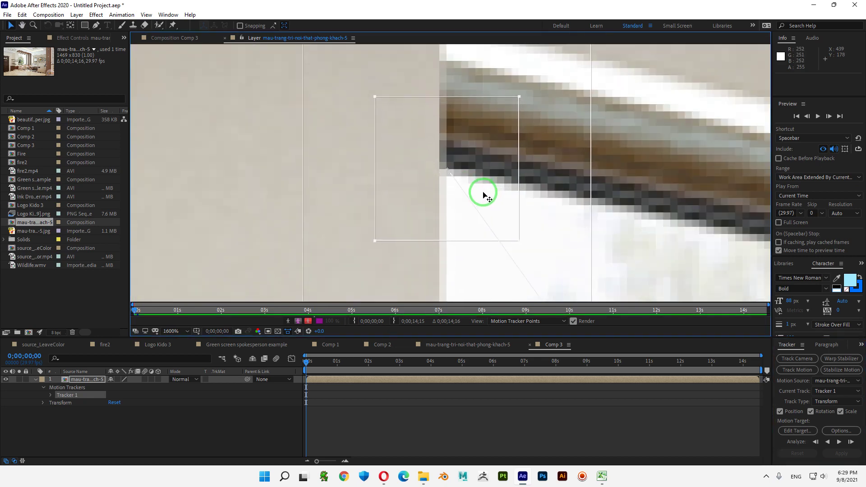
Step: Try to track both window corners by analyzing forward through the entire nested clip
scroll(483, 194, "down", 3)
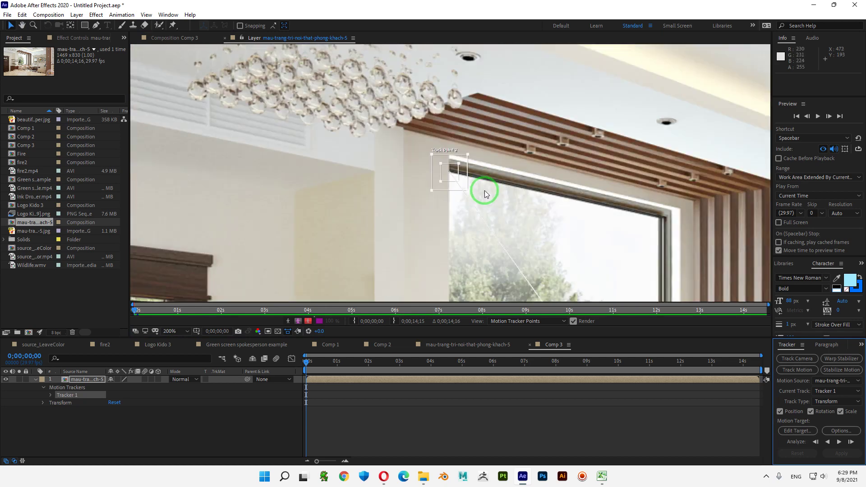
scroll(492, 194, "down", 3)
scroll(575, 226, "up", 1)
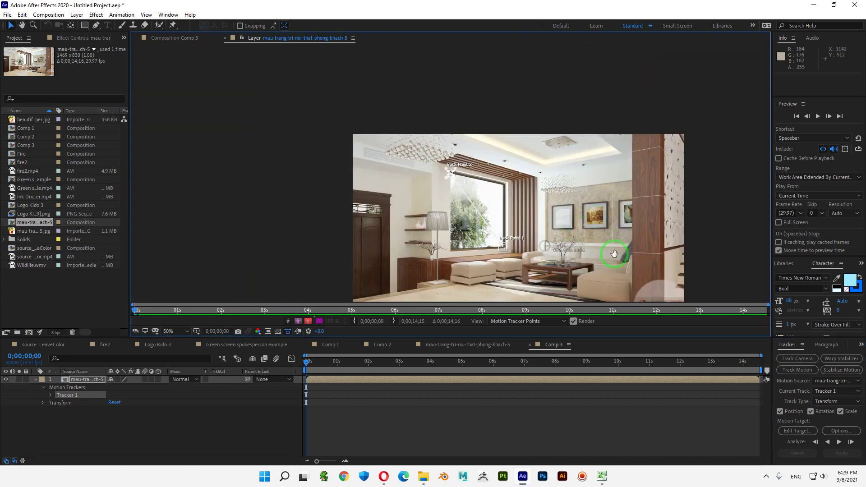
left_click_drag(613, 253, 543, 214)
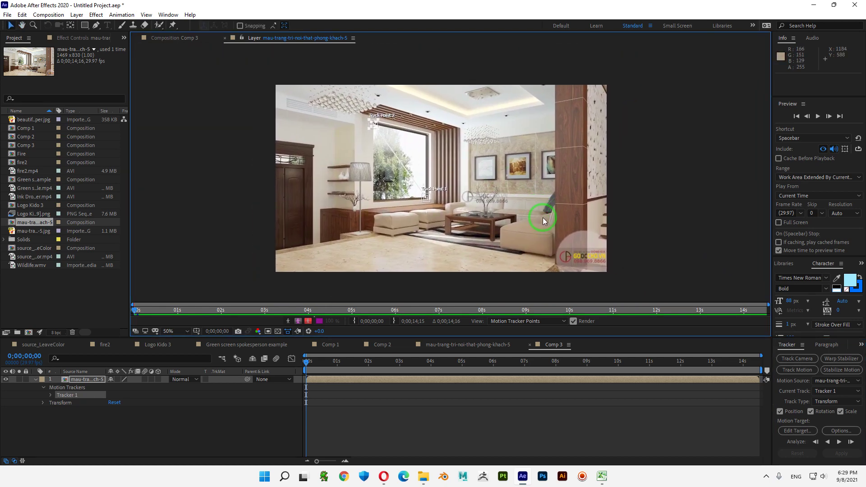
left_click(839, 442)
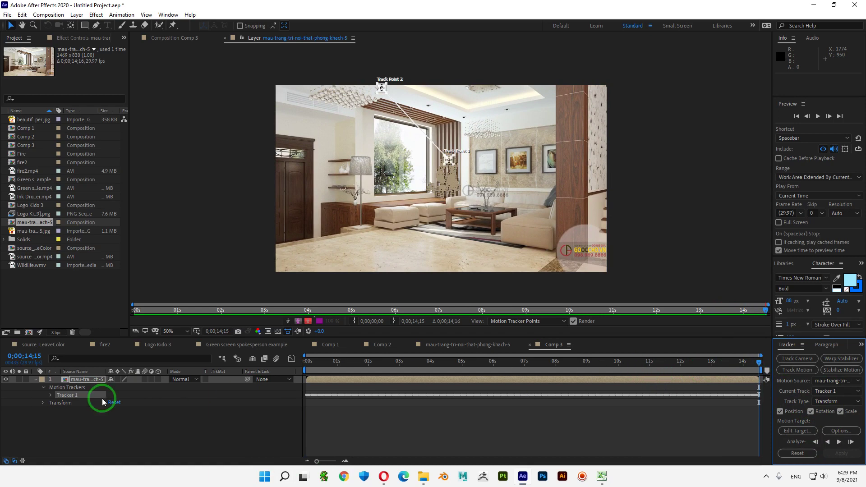
Step: Delete Track Point 2 and Track Point 1 from Tracker 1, returning to 0;00;00;00
left_click(76, 408)
left_click(50, 394)
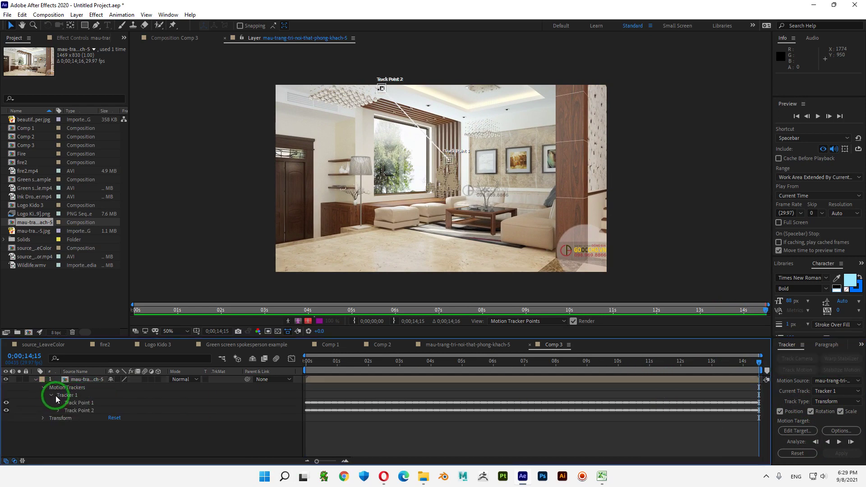
left_click(87, 410)
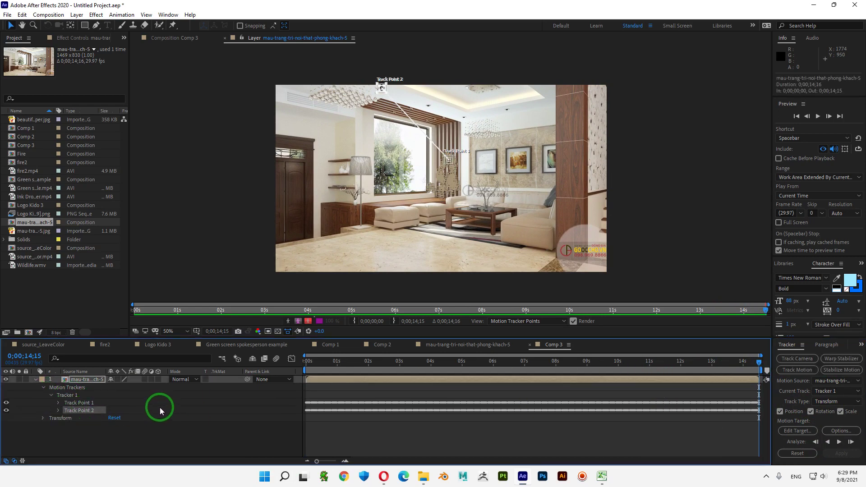
key("Delete")
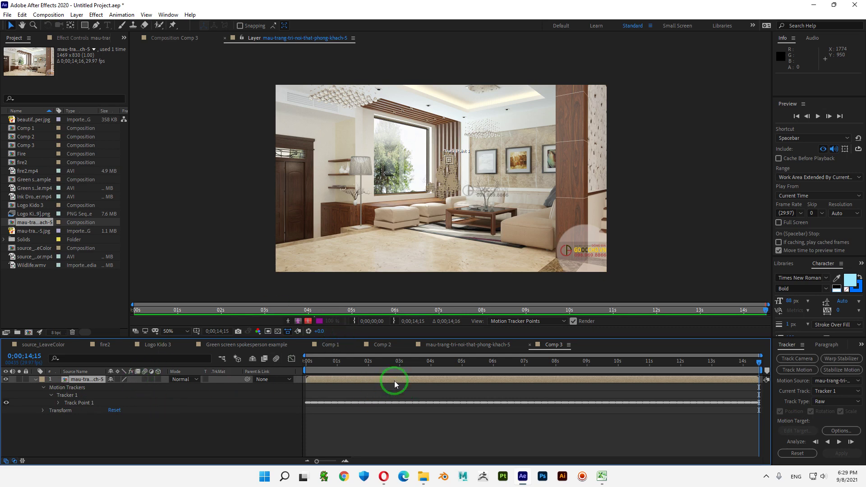
left_click_drag(389, 358, 306, 360)
left_click(91, 402)
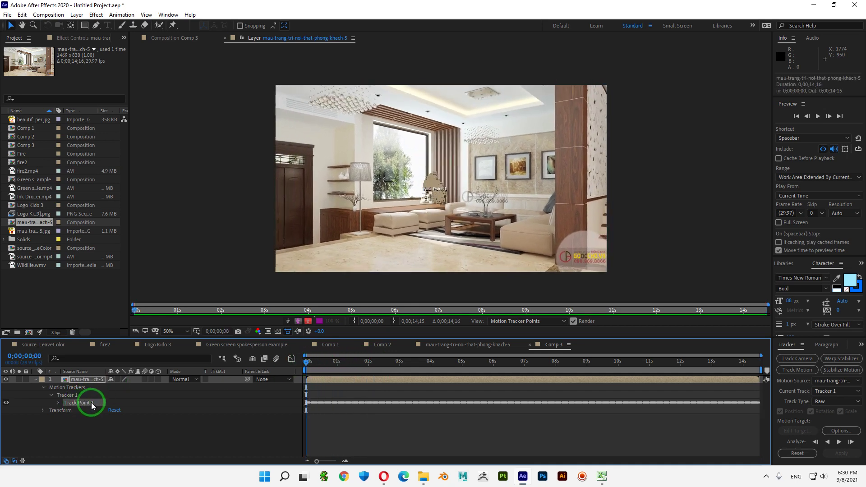
key("Delete")
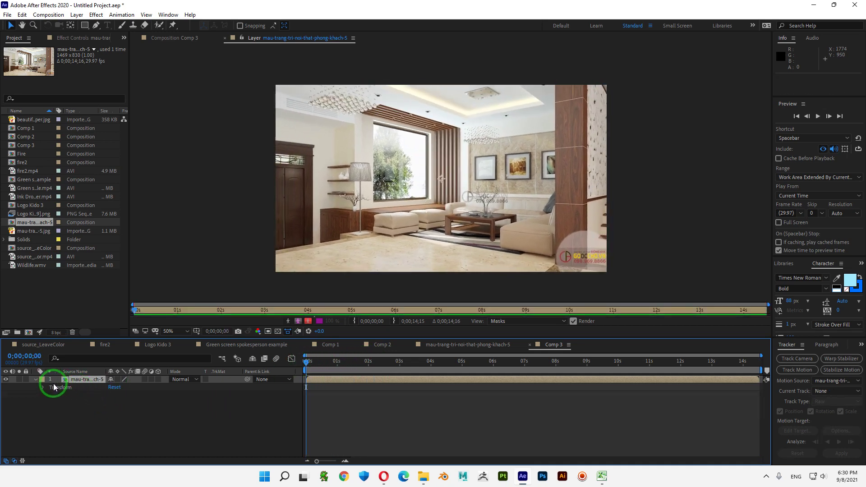
Step: Create a new motion tracker on the nested photo layer at 0;00;00;00
left_click(407, 255)
left_click(813, 437)
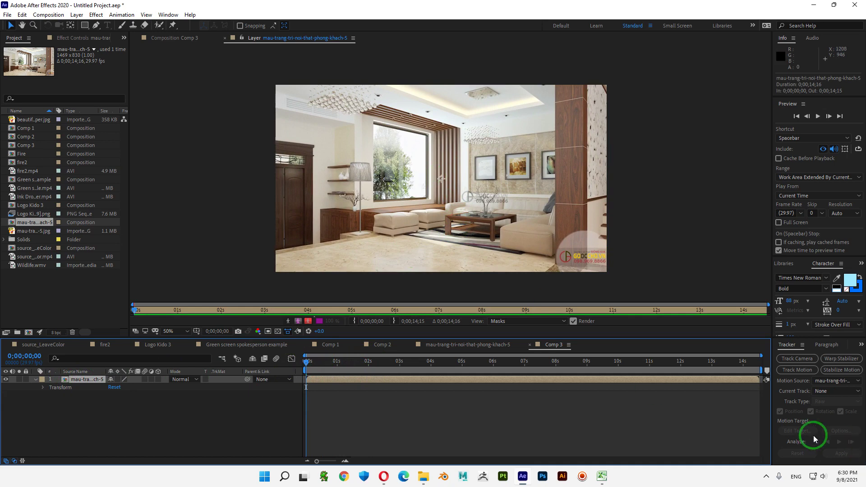
left_click(794, 368)
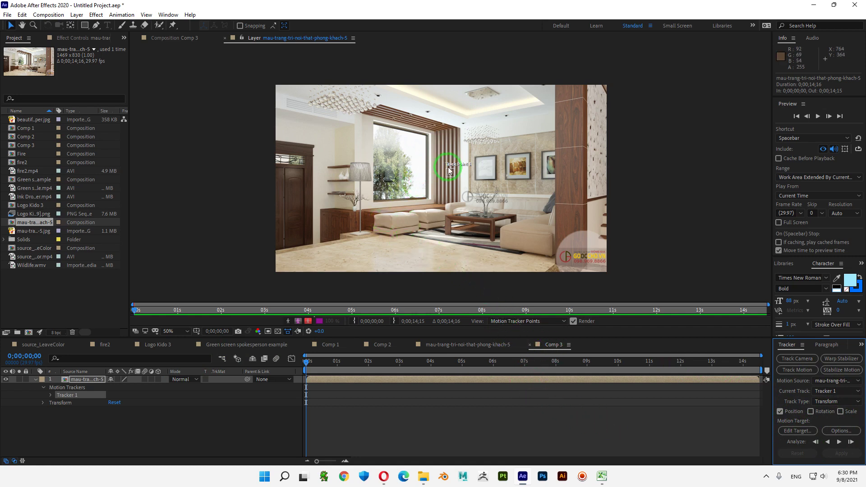
Step: Place Track Point 1 on the lower-right corner of the window frame at 0;00;00;00
scroll(455, 173, "up", 4)
left_click_drag(434, 220, 517, 212)
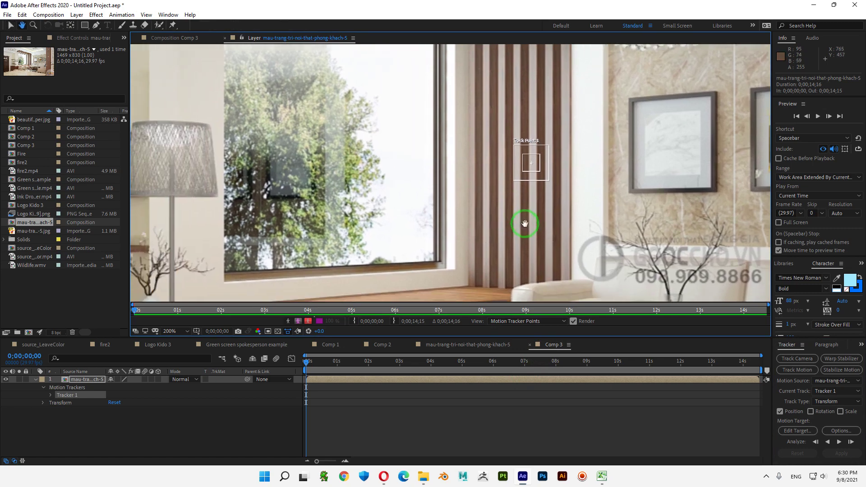
left_click_drag(541, 171, 448, 253)
key("space")
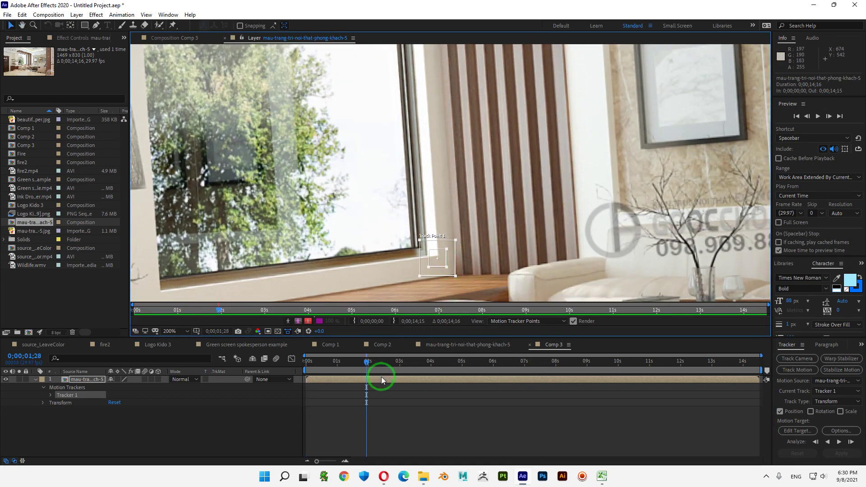
left_click_drag(355, 362, 284, 361)
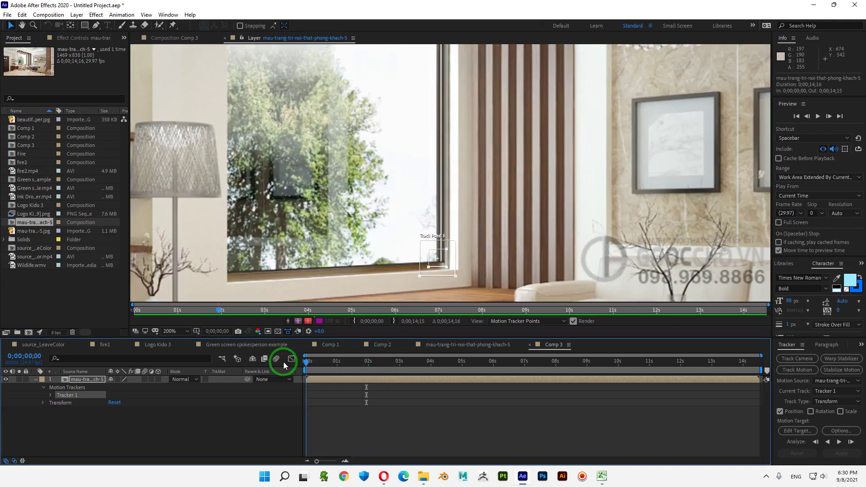
left_click(438, 261)
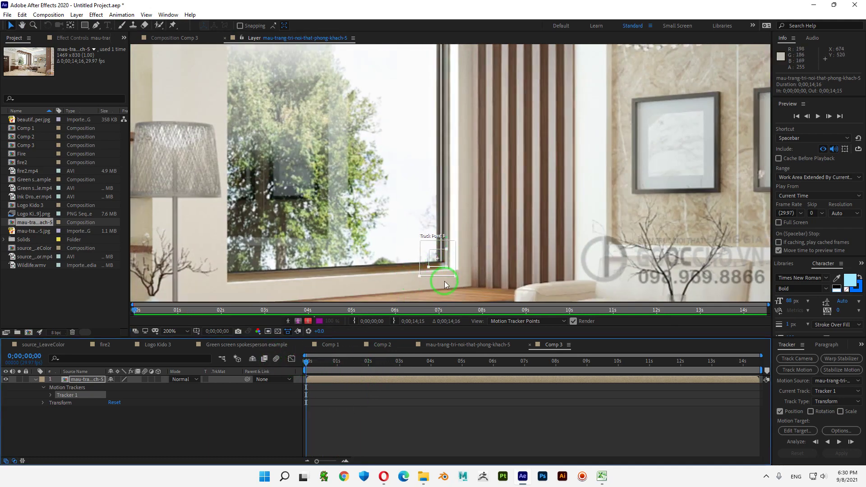
scroll(445, 281, "up", 3)
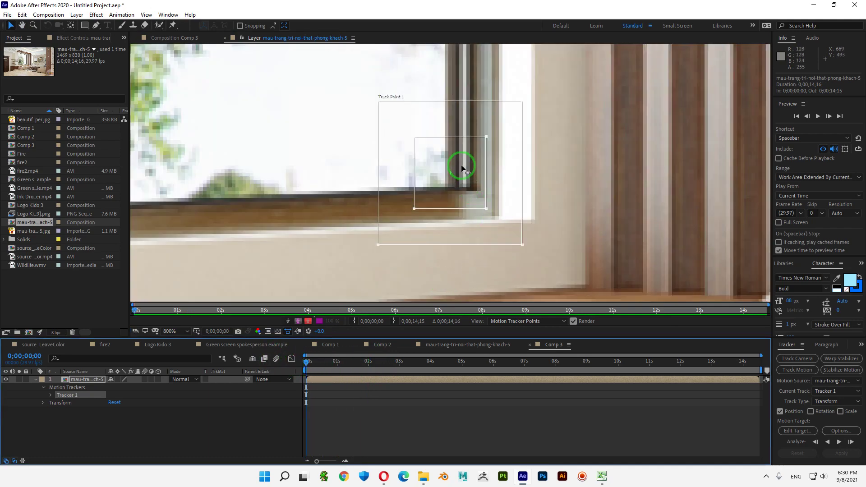
left_click_drag(462, 170, 474, 201)
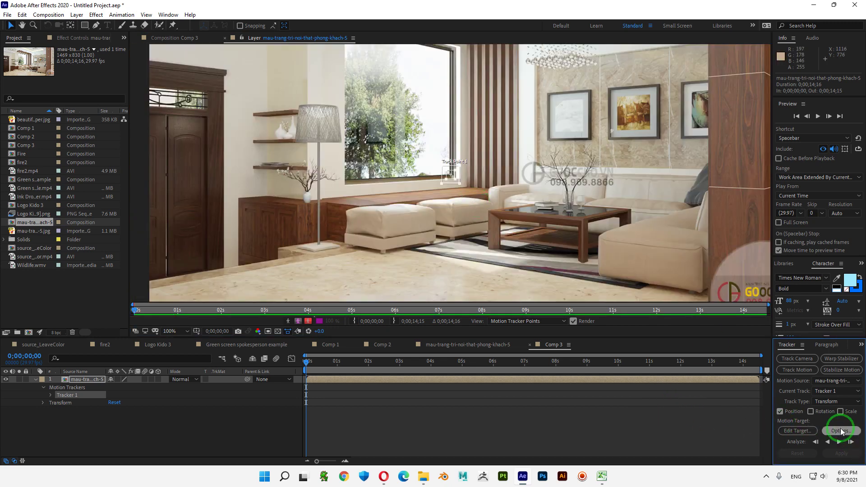
Step: Enable rotation and scale tracking for Tracker 1, keeping the current time at 0;00;00;00
left_click_drag(841, 431, 353, 386)
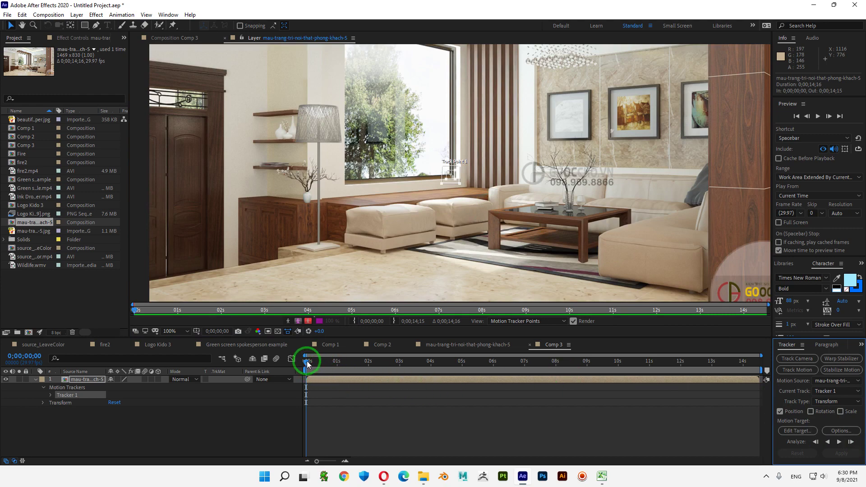
left_click_drag(307, 363, 301, 366)
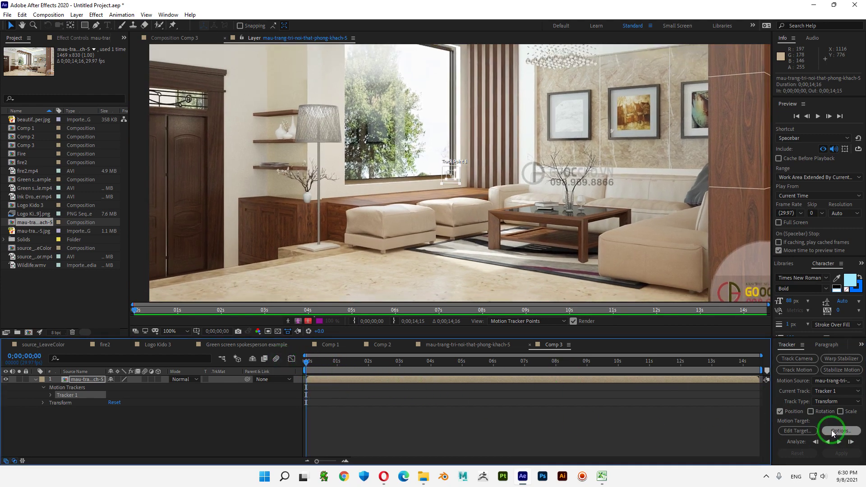
left_click(810, 411)
left_click(839, 412)
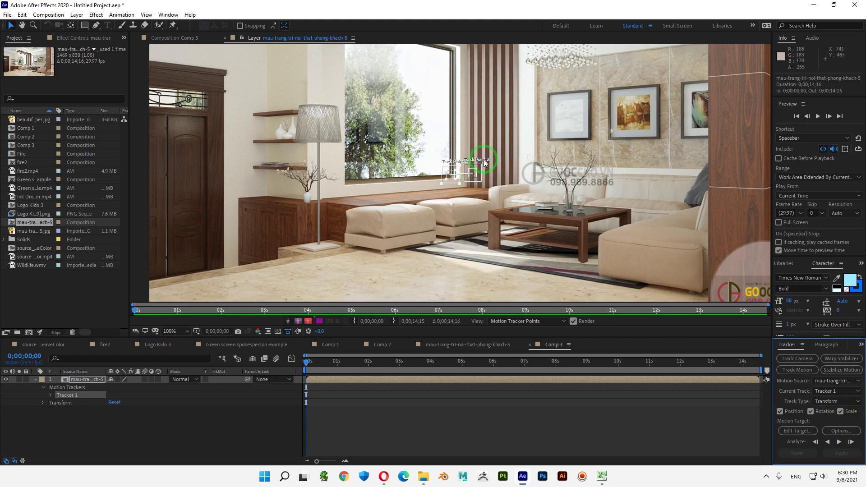
Step: Place Track Point 2 on the upper-left corner of the window frame
scroll(483, 163, "up", 2)
left_click_drag(501, 173, 363, 97)
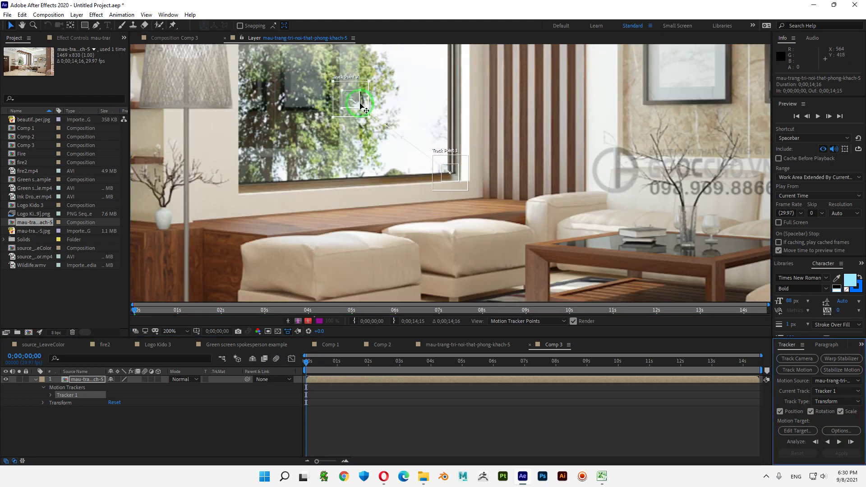
key("h")
left_click_drag(422, 90, 551, 257)
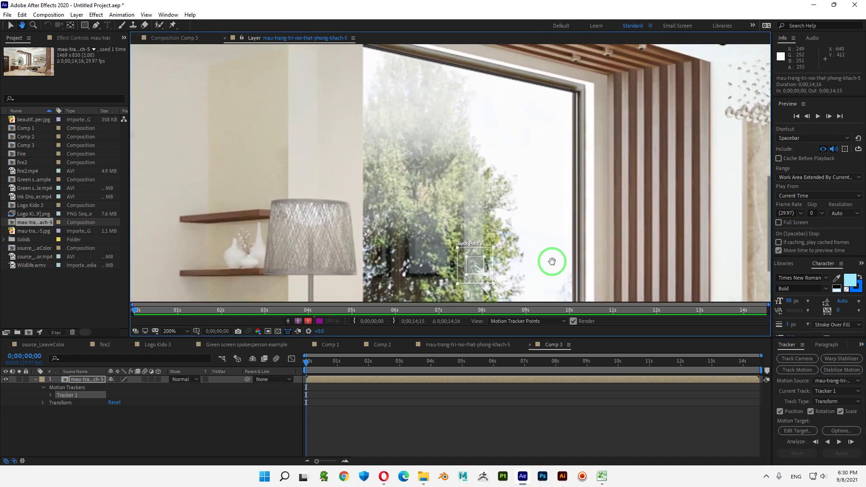
key("v")
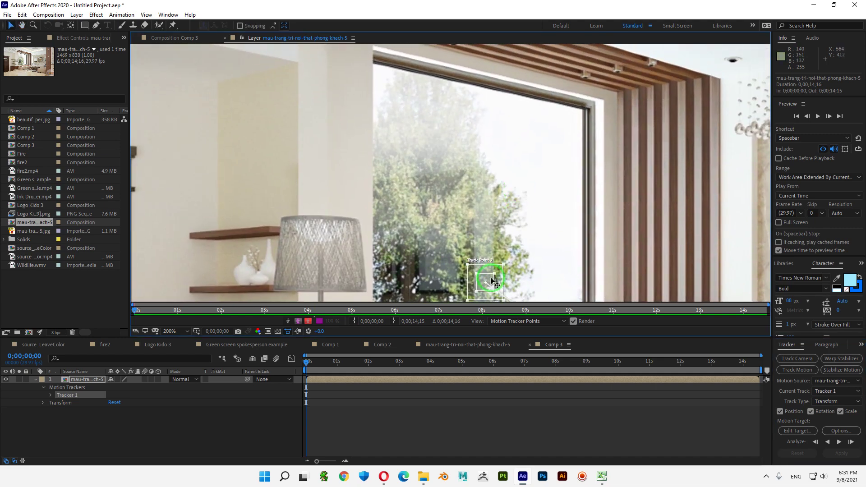
left_click_drag(484, 275, 388, 68)
scroll(454, 127, "up", 4)
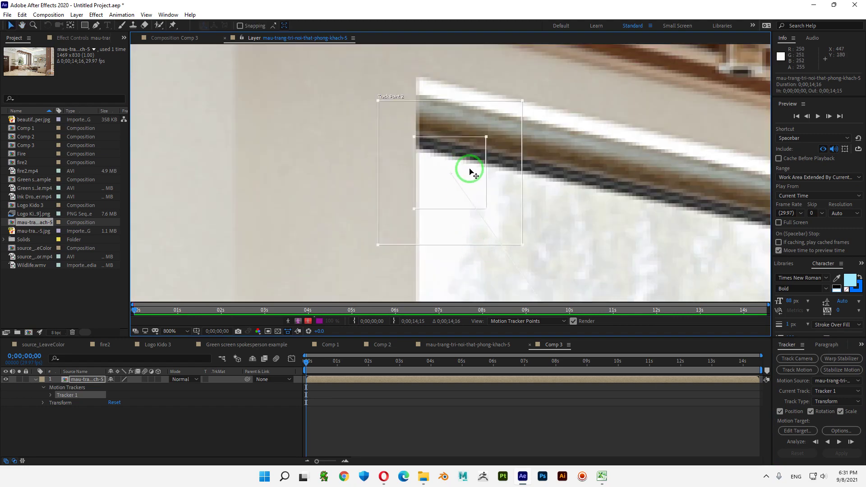
left_click_drag(470, 173, 446, 151)
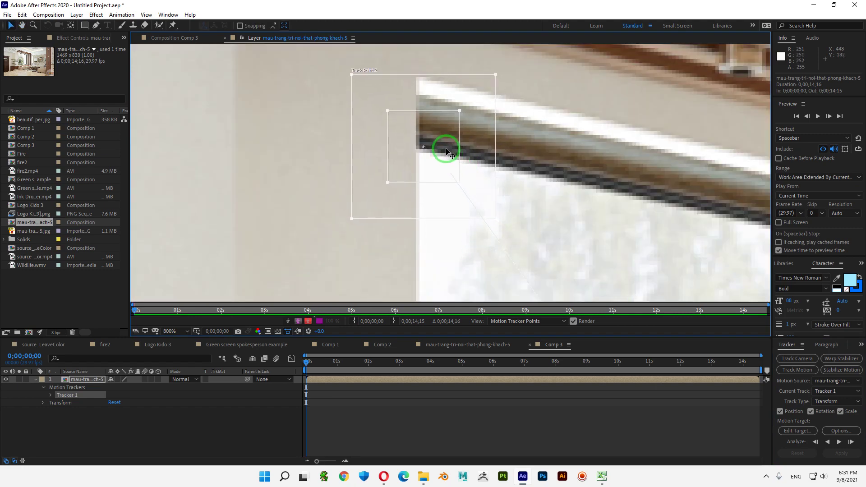
Step: Try to track both window corners by analyzing forward through the whole nested clip
scroll(486, 188, "down", 8)
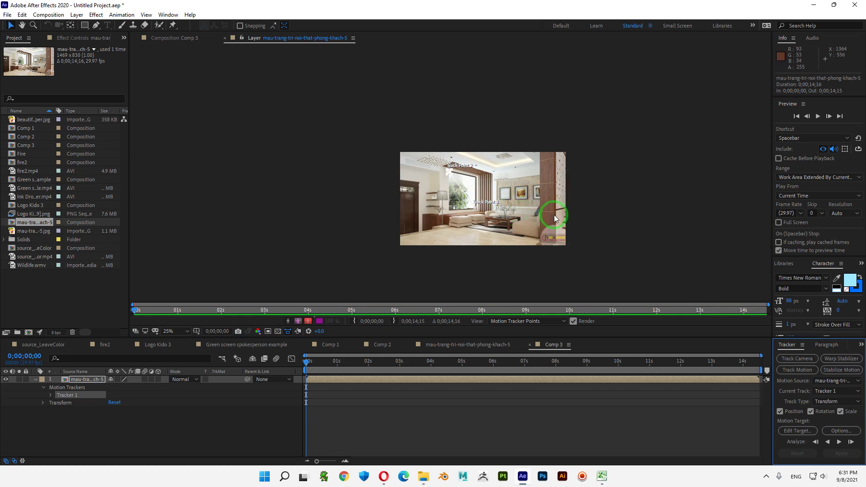
scroll(516, 216, "up", 2)
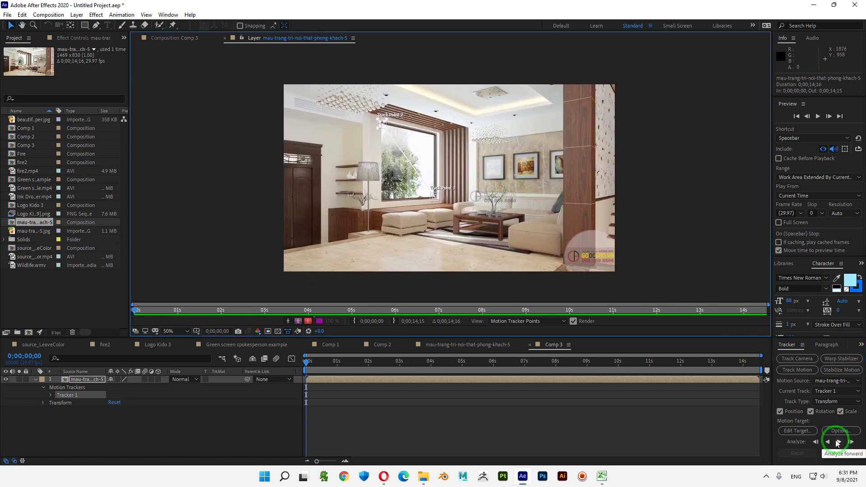
left_click(837, 442)
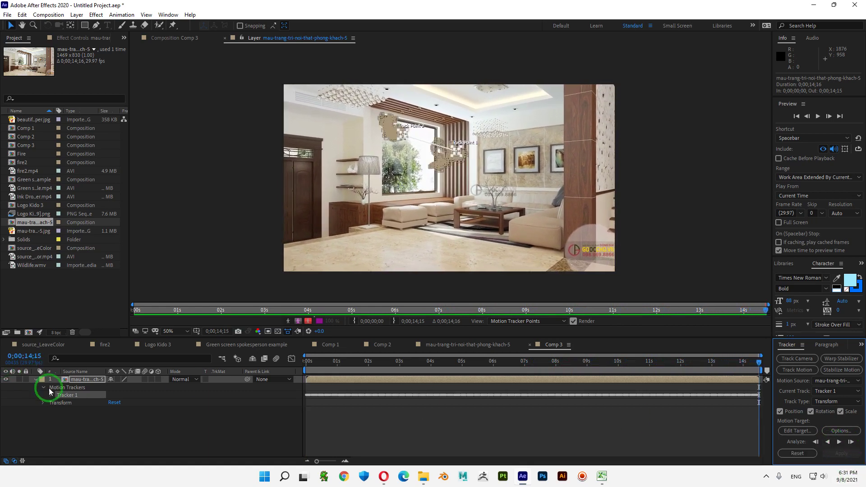
Step: Examine the tracking keyframes of Track Point 1 and Track Point 2 on the nested photo layer
left_click(82, 380)
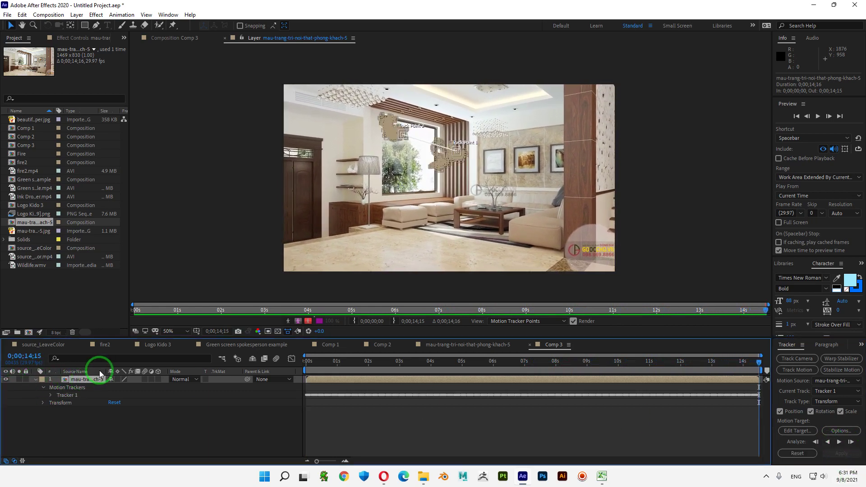
key("u")
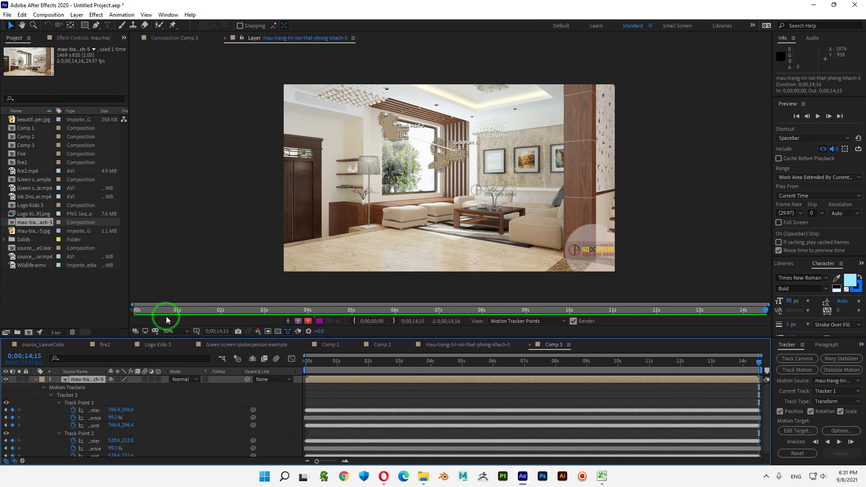
scroll(201, 400, "down", 1)
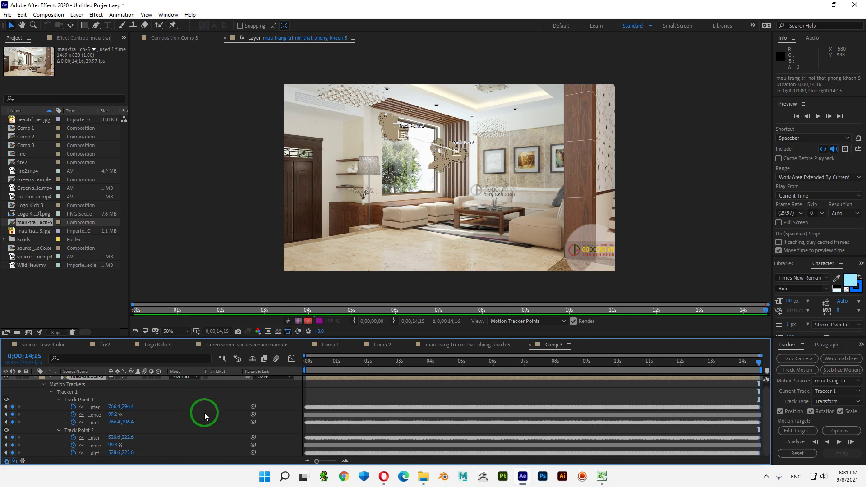
left_click(44, 383)
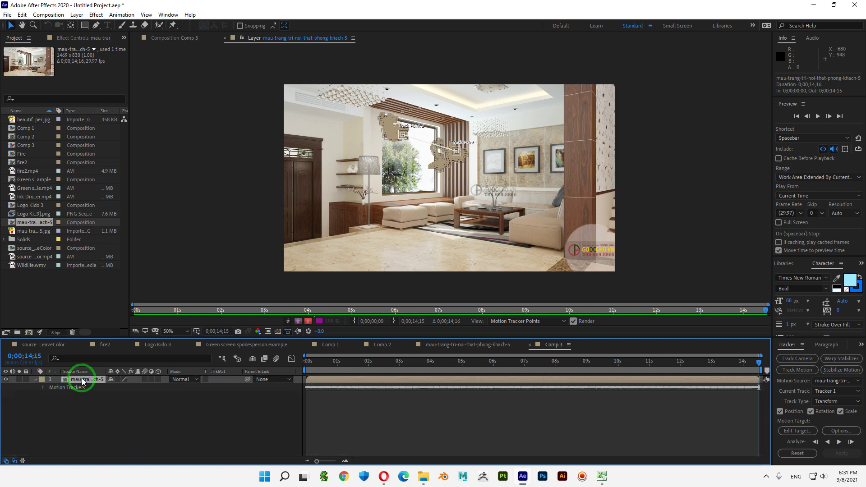
Step: Return to 0;00;00;00 and delete Track Point 1 and Track Point 2 from Tracker 1
left_click_drag(324, 362, 291, 361)
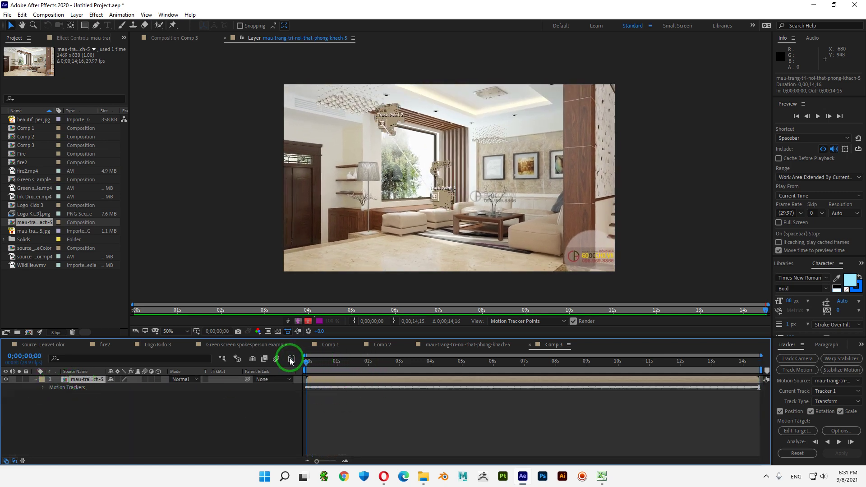
left_click(44, 388)
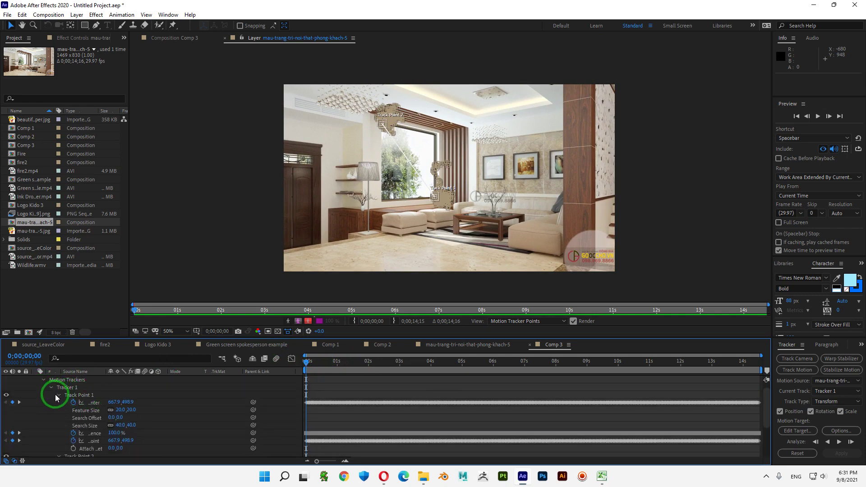
left_click(58, 401)
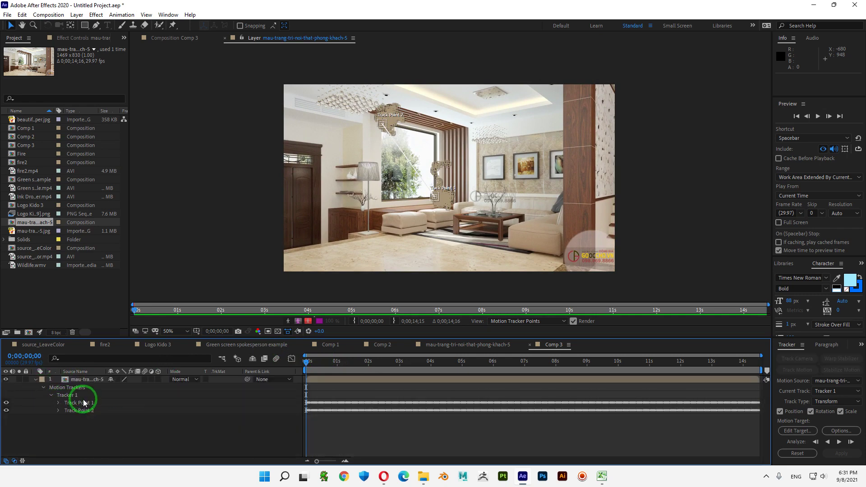
left_click(85, 405)
key("Delete")
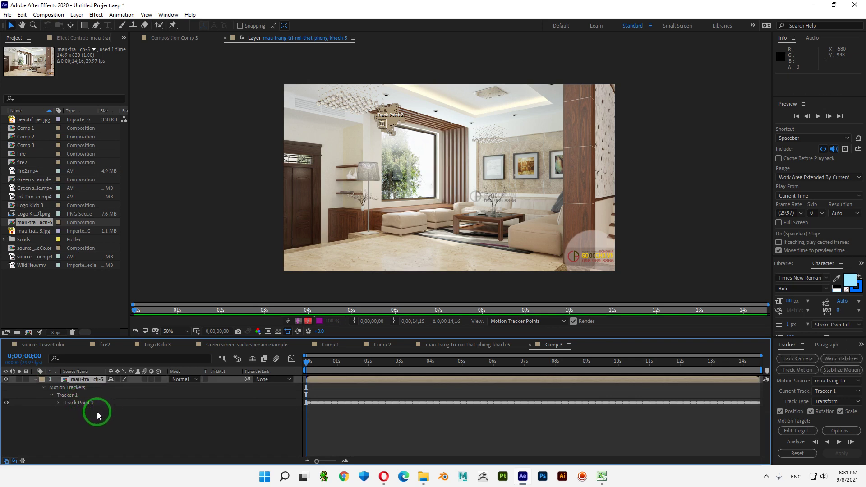
left_click(88, 403)
key("Delete")
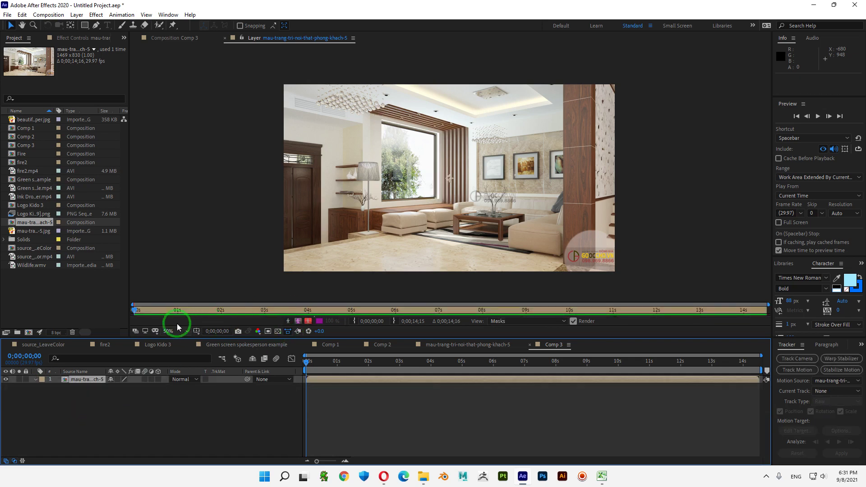
Step: Close the layer view and create a new motion tracker on the nested photo layer in Comp 3
left_click(225, 38)
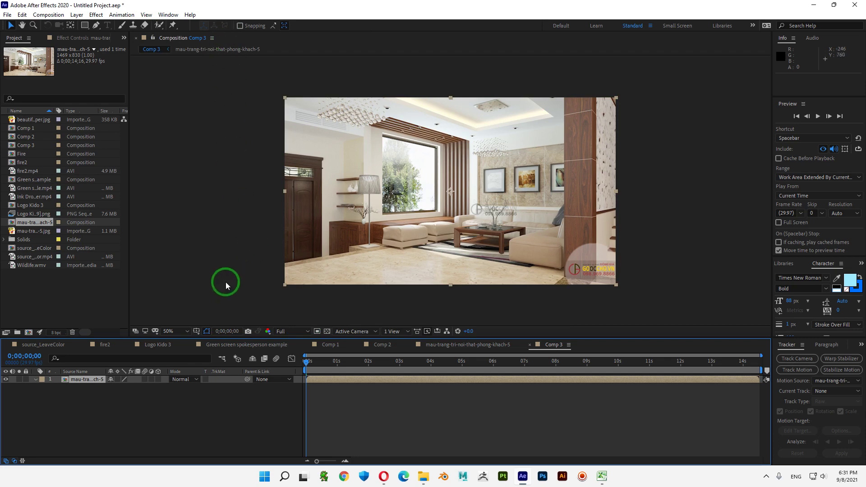
left_click(151, 408)
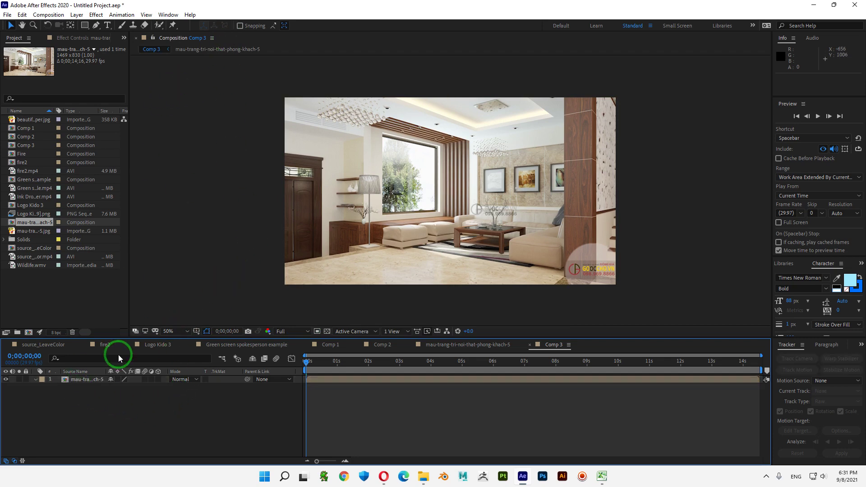
left_click(90, 379)
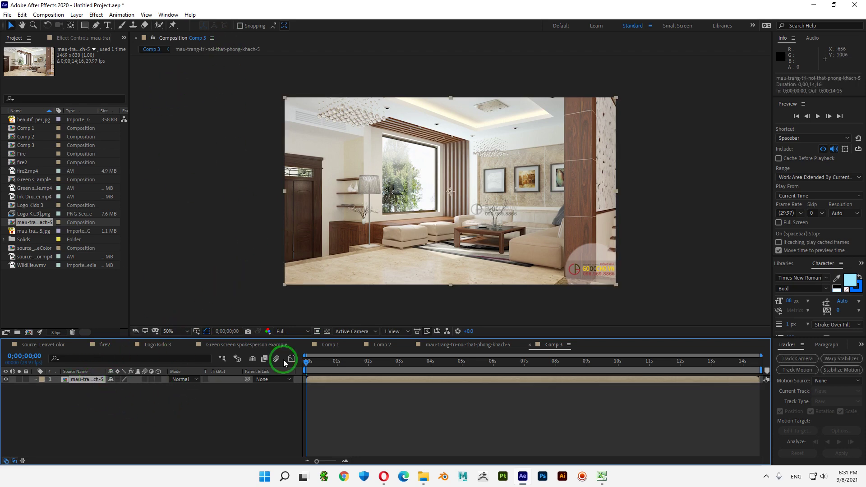
left_click(796, 370)
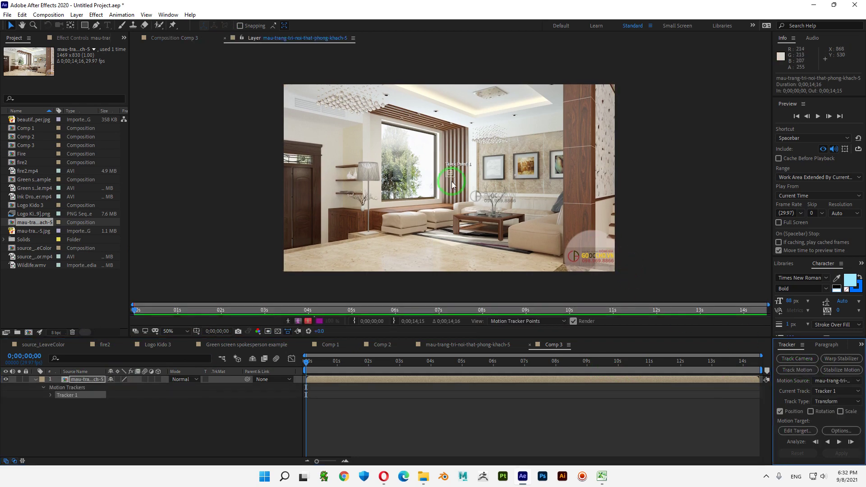
Step: Place Track Point 1 on the lower-right corner of the window frame and enlarge its search region
key("period")
key("period")
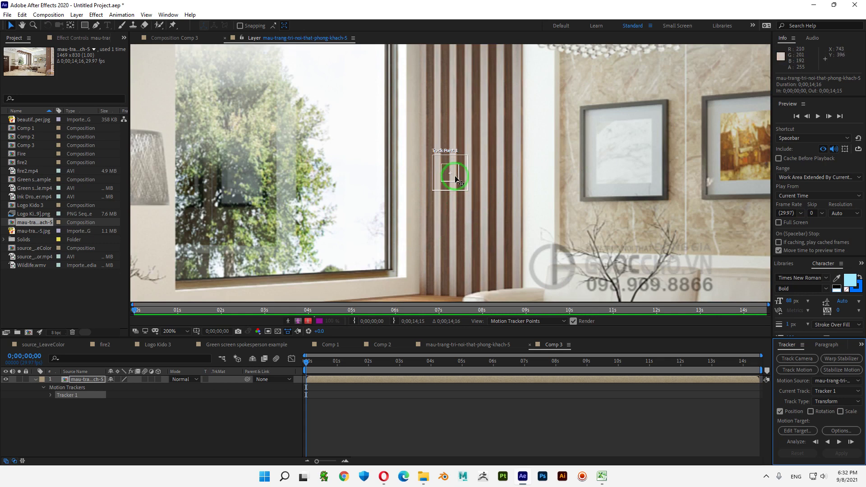
left_click_drag(456, 180, 407, 281)
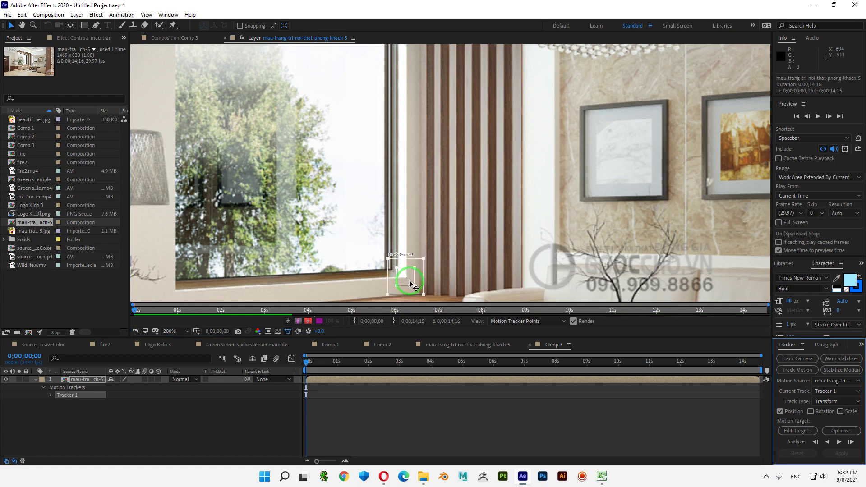
scroll(408, 280, "up", 2)
left_click_drag(496, 182, 441, 187)
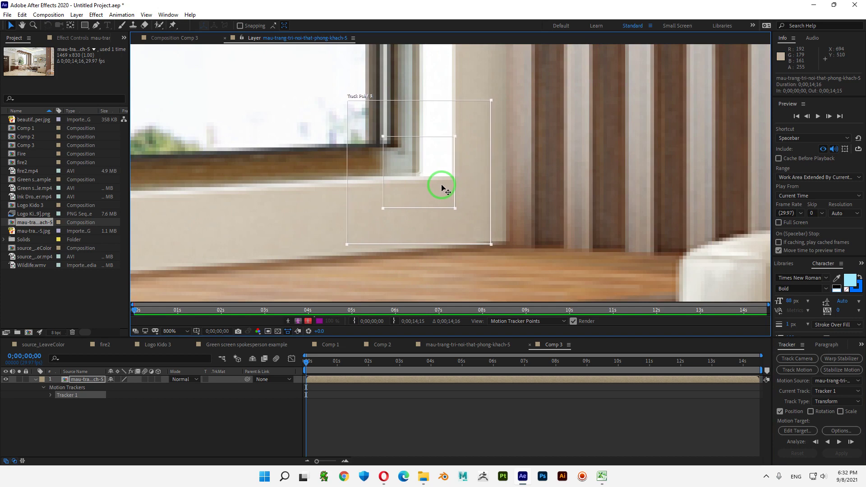
scroll(459, 188, "down", 2)
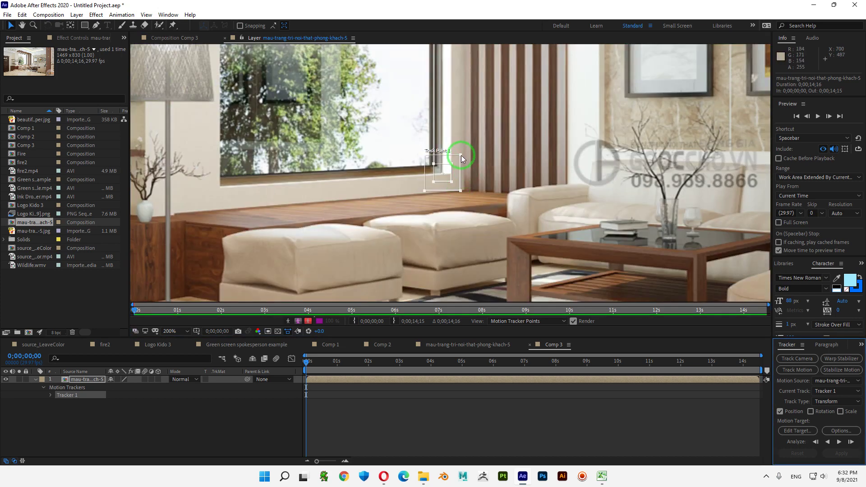
left_click_drag(459, 153, 470, 138)
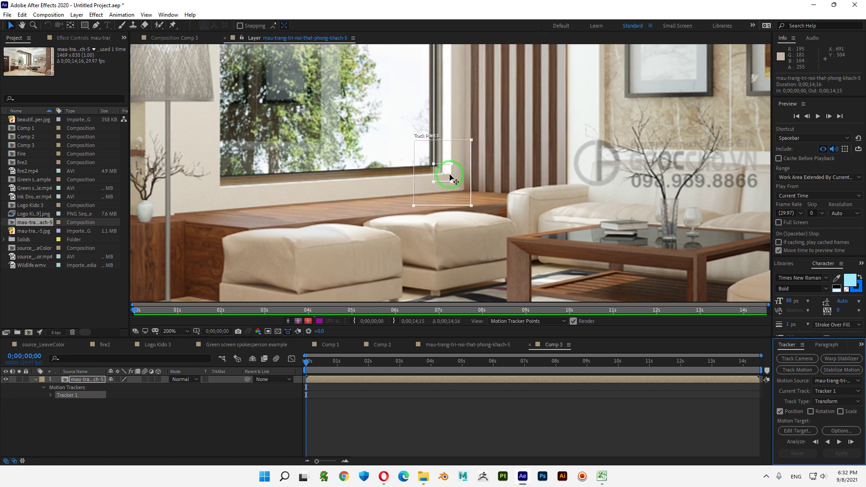
left_click_drag(451, 177, 451, 177)
key("comma")
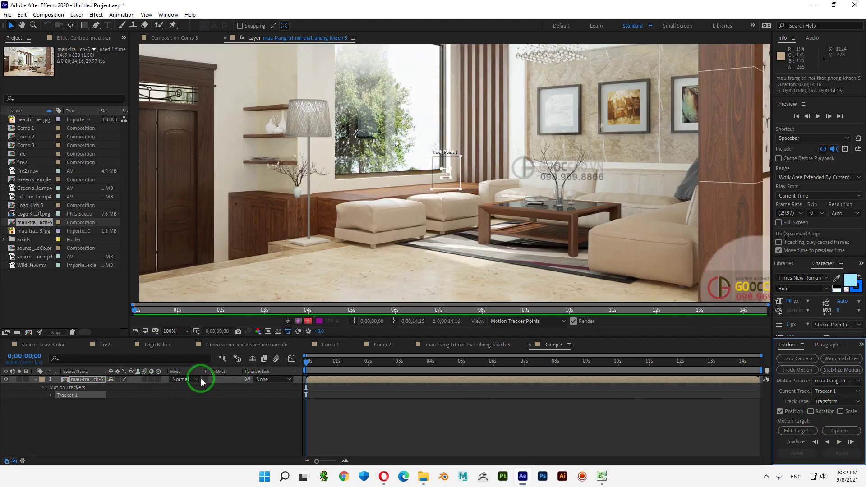
Step: Enable rotation and scale tracking for Tracker 1 to add Track Point 2
left_click(810, 411)
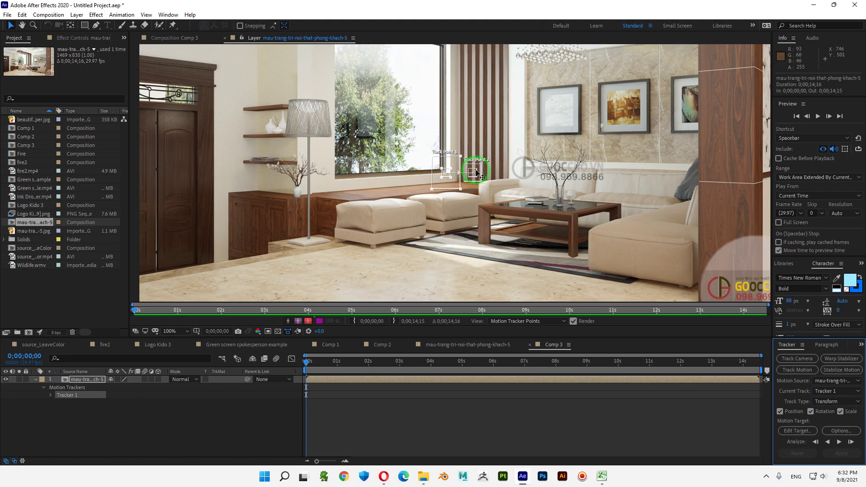
key("h")
left_click_drag(447, 113, 491, 191)
key("v")
scroll(534, 263, "up", 2)
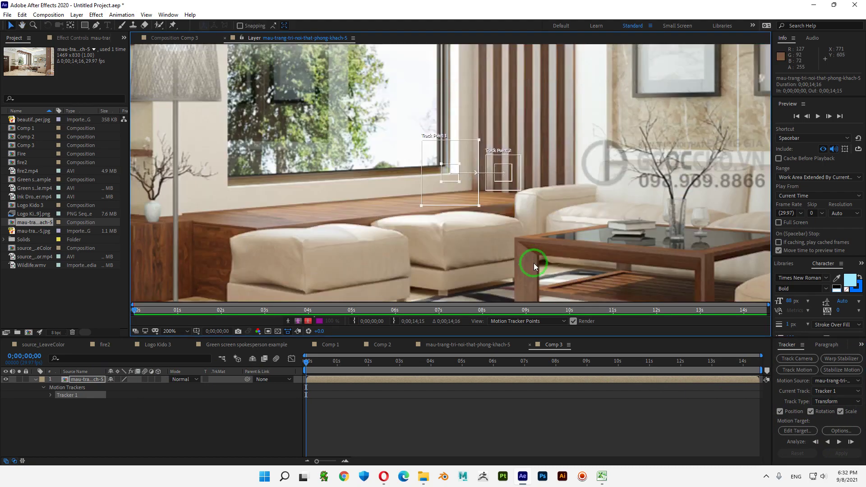
Step: Move Track Point 2 onto the upper-left corner of the window frame
left_click_drag(504, 167, 311, 72)
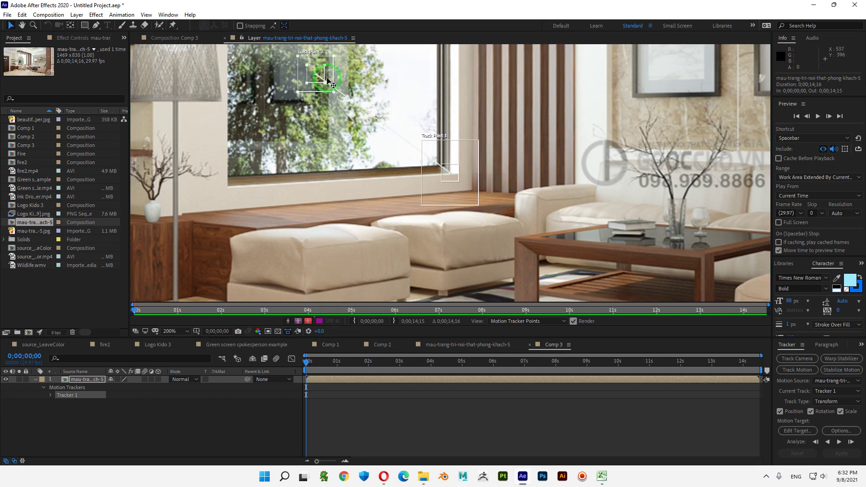
key("h")
left_click_drag(420, 106, 570, 276)
key("v")
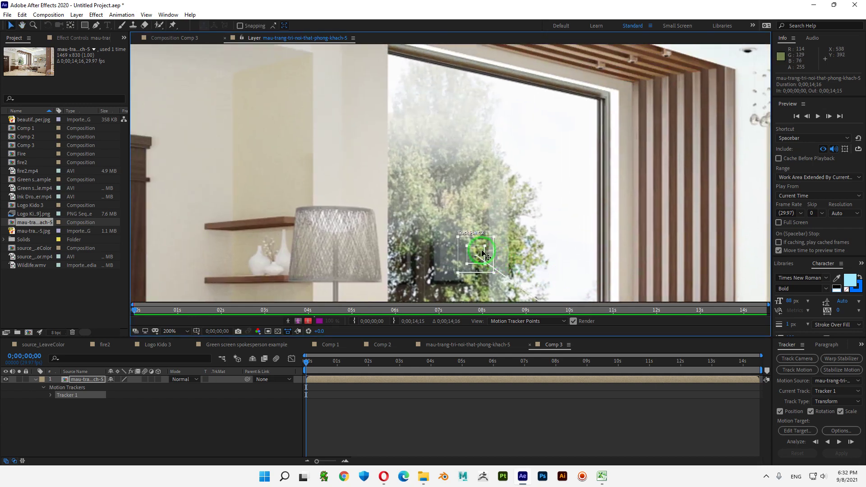
left_click_drag(479, 251, 525, 213)
key("h")
key("v")
left_click_drag(524, 212, 466, 187)
scroll(506, 252, "up", 2)
scroll(493, 263, "up", 2)
scroll(466, 186, "up", 2)
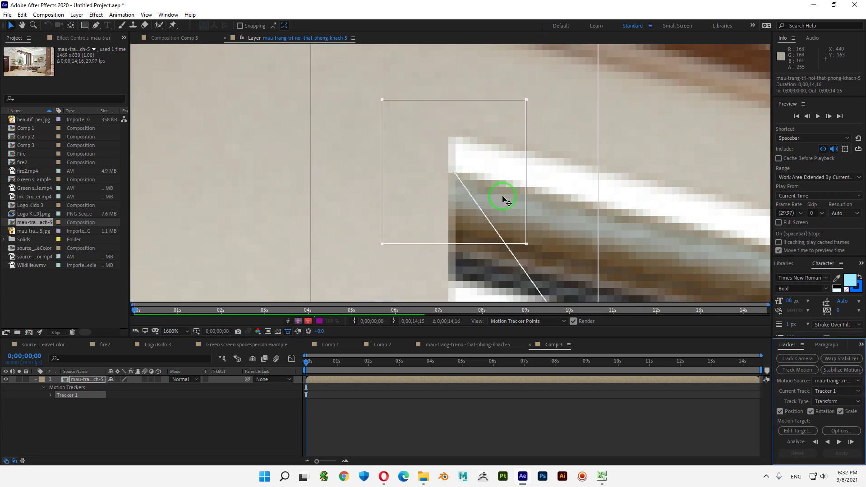
scroll(503, 198, "down", 2)
scroll(501, 197, "down", 3)
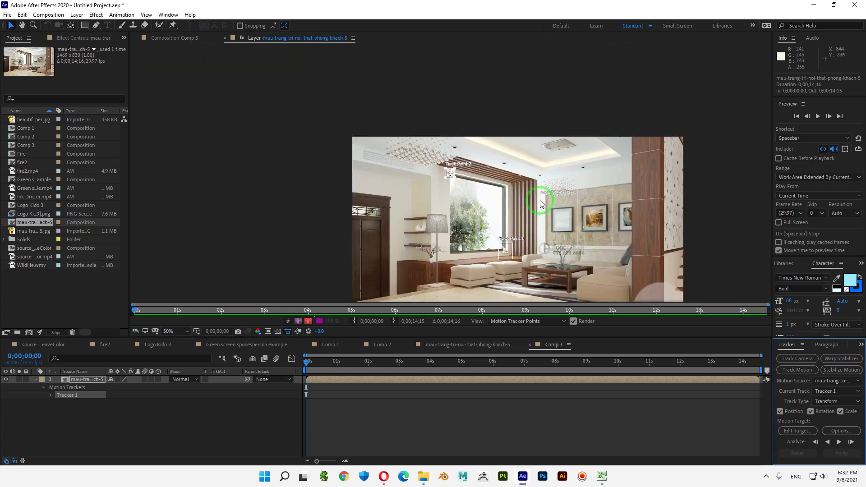
Step: Enlarge Track Point 2's outer search region around the window corner and analyze the motion forward through the clip
scroll(480, 164, "up", 4)
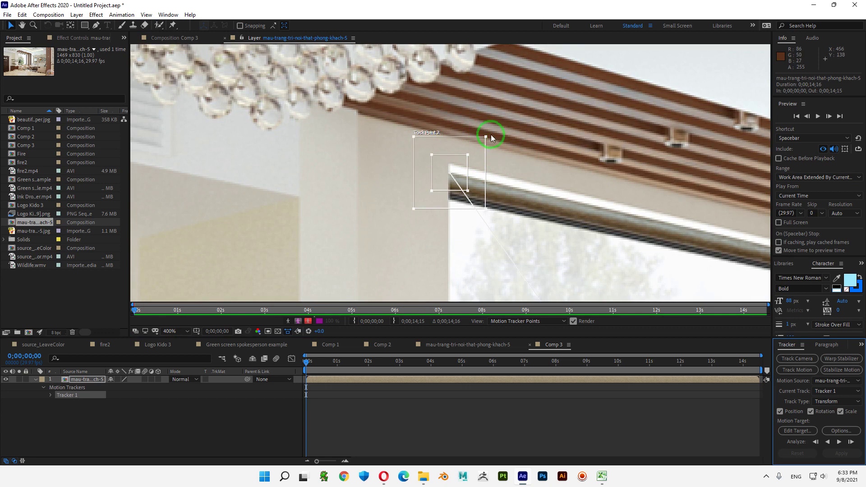
left_click(486, 136)
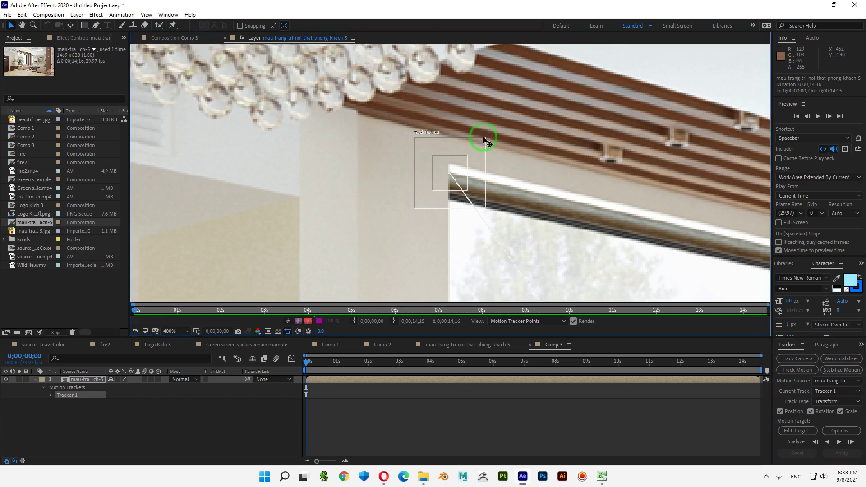
left_click_drag(485, 137, 510, 100)
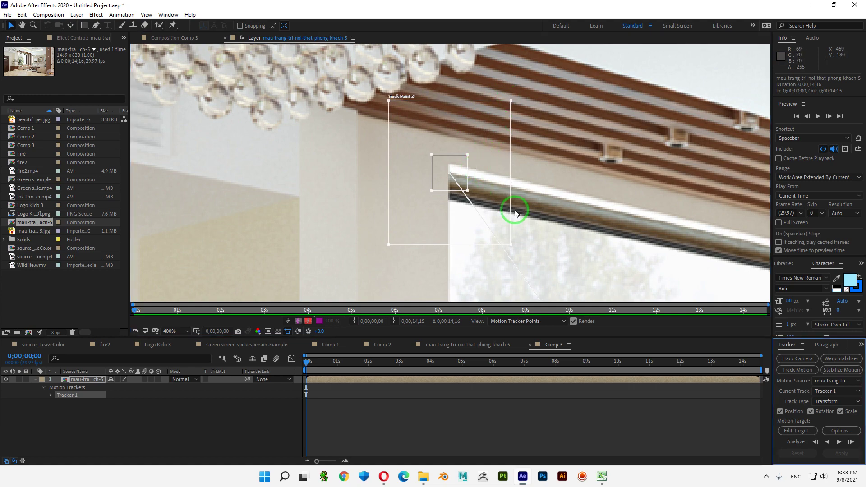
scroll(512, 207, "down", 5)
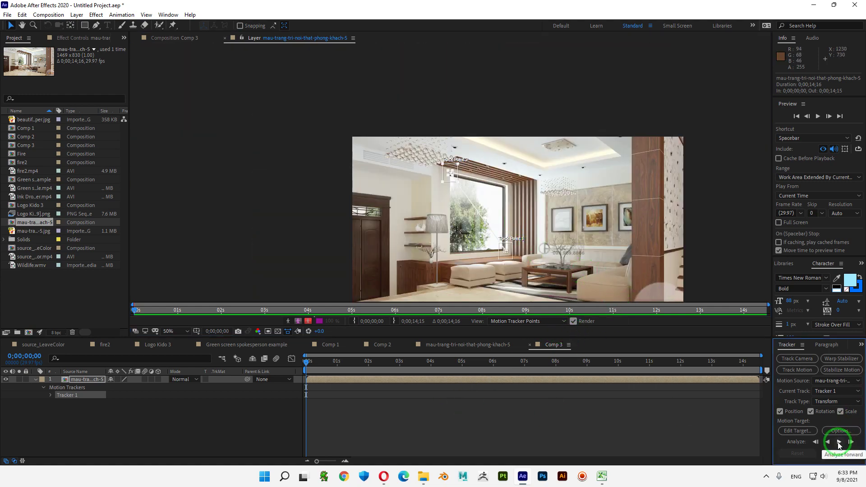
left_click(839, 442)
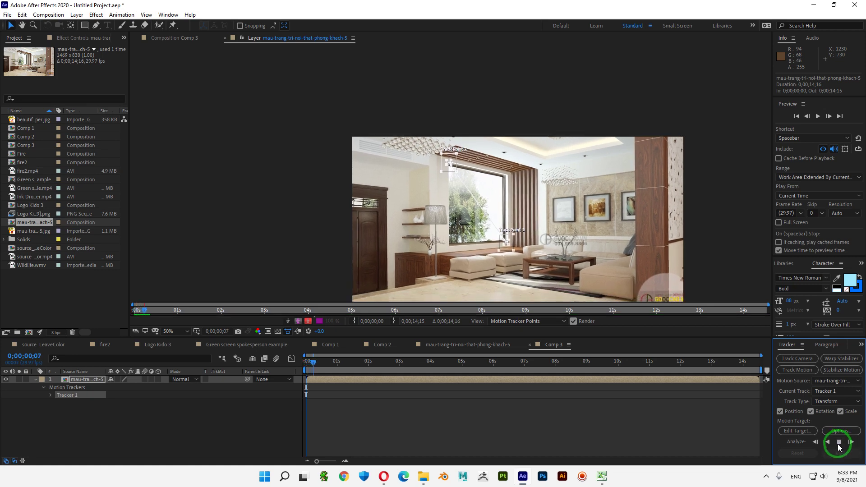
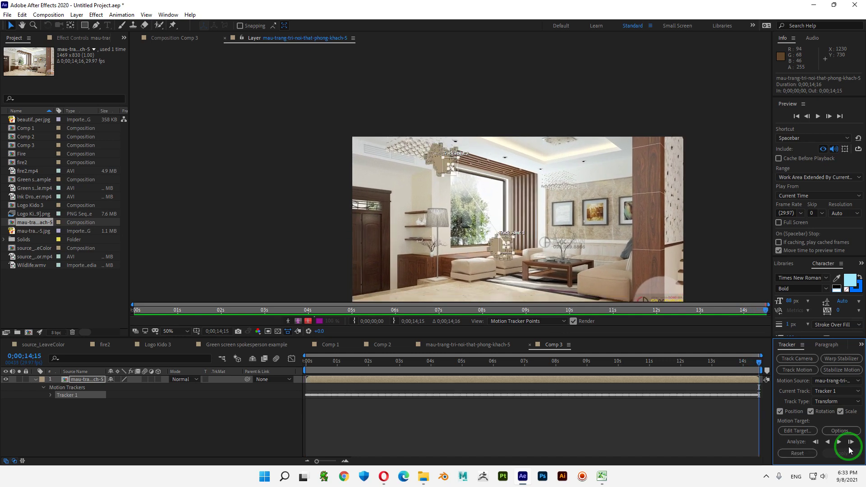
Step: Add a null object to Comp 3 and collapse the tracked footage layer's properties
left_click(225, 412)
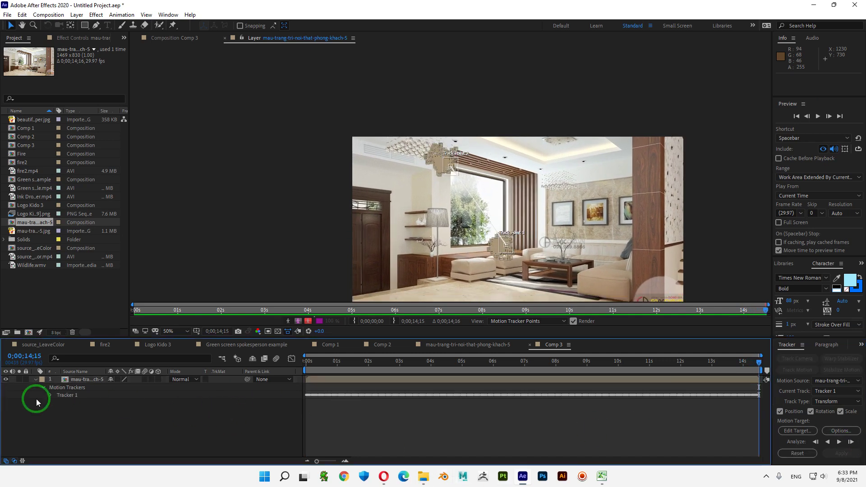
right_click(218, 412)
mouse_move(275, 310)
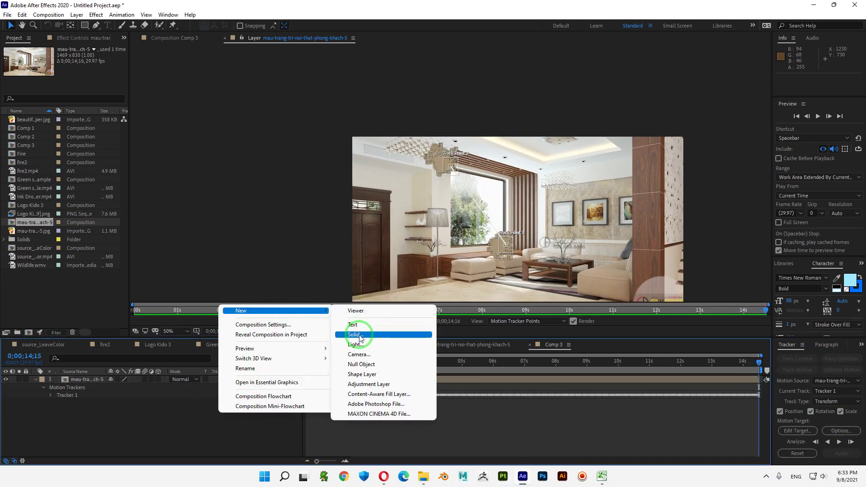
left_click(357, 364)
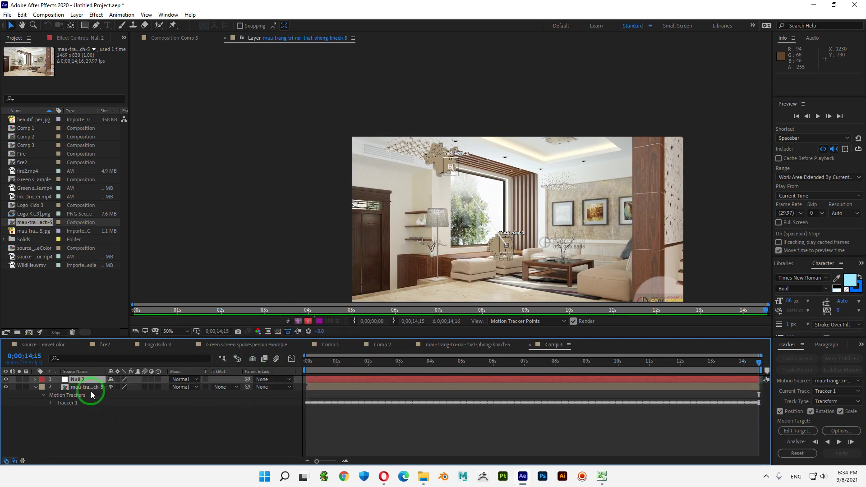
left_click(35, 386)
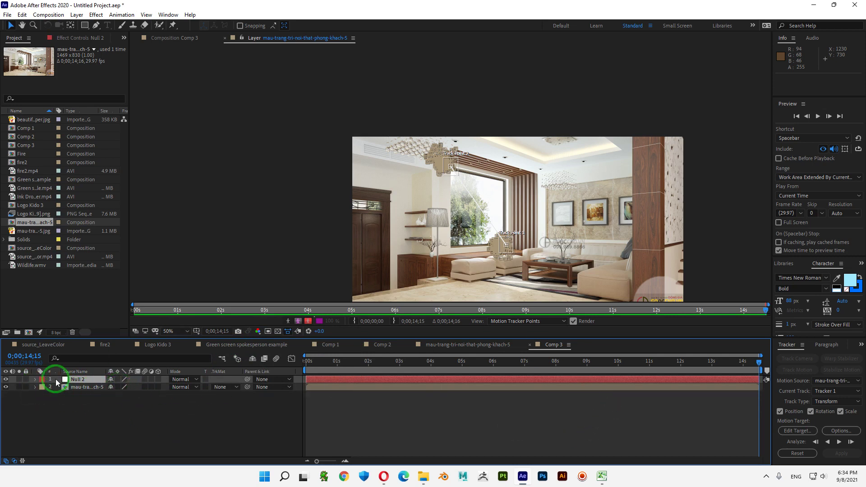
Step: Set the new null layer as the motion target of Tracker 1
left_click(797, 431)
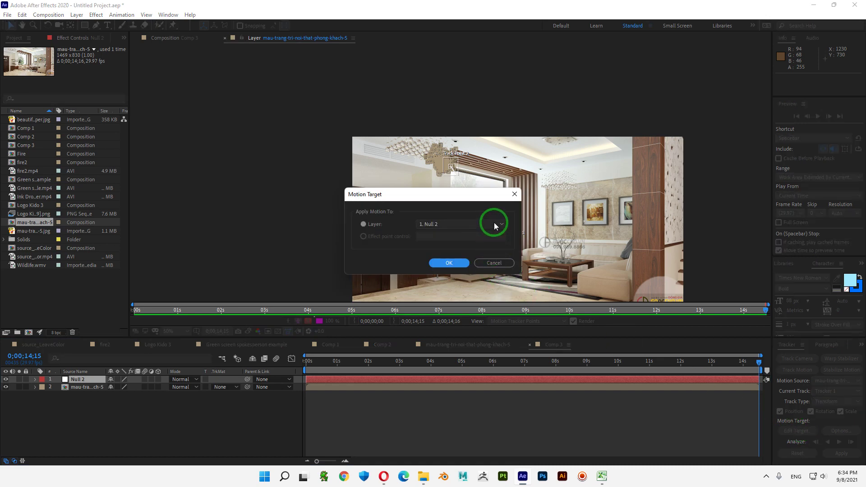
left_click(494, 223)
left_click(464, 234)
left_click(448, 263)
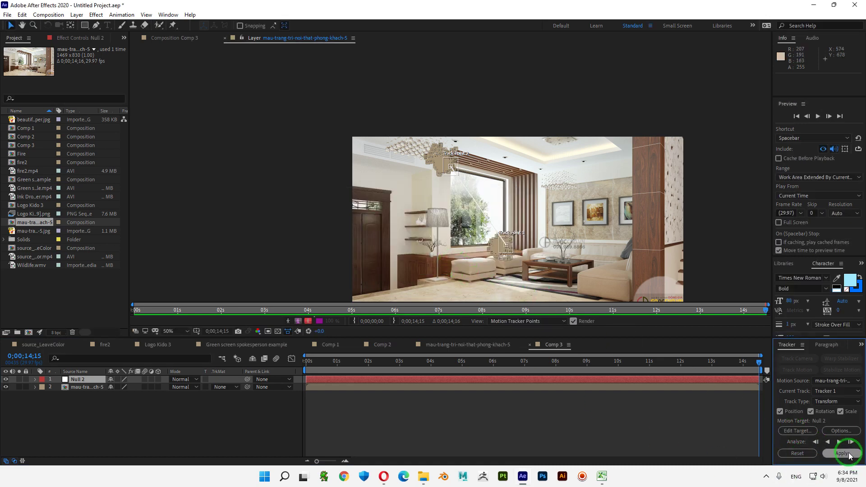
Step: Apply the tracking data to the null in X and Y from the first frame, then collapse the null's properties
left_click_drag(759, 361, 288, 370)
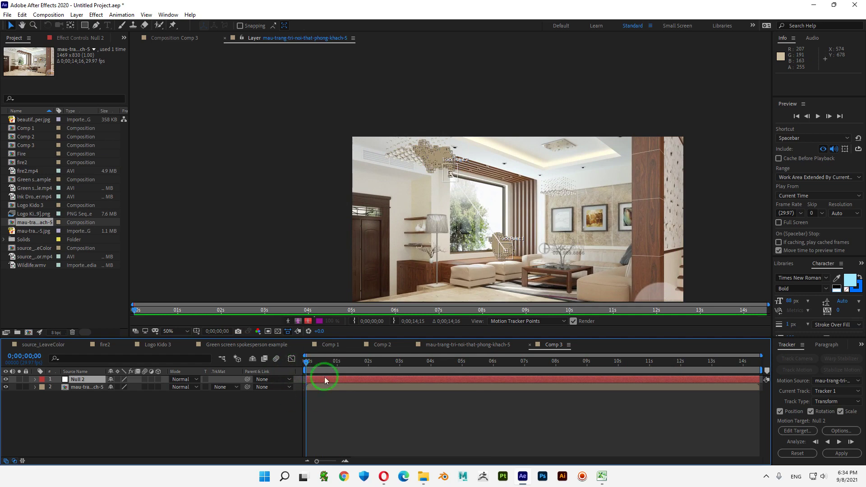
left_click(841, 452)
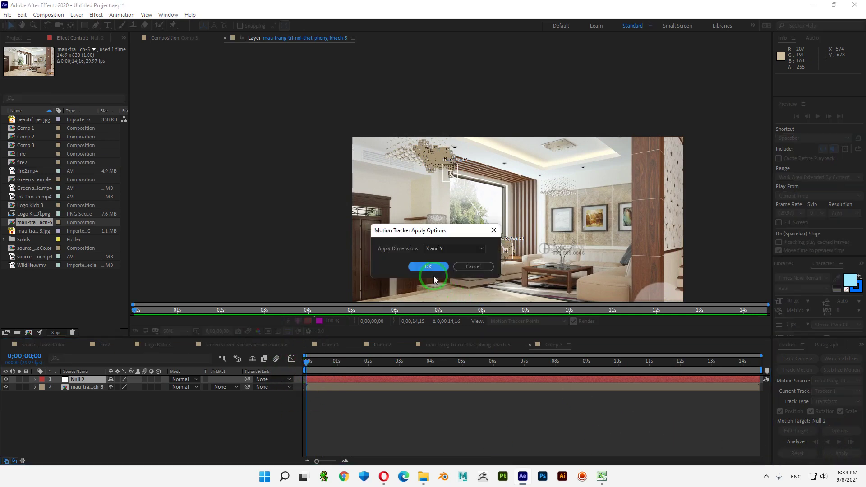
left_click(453, 249)
left_click(421, 268)
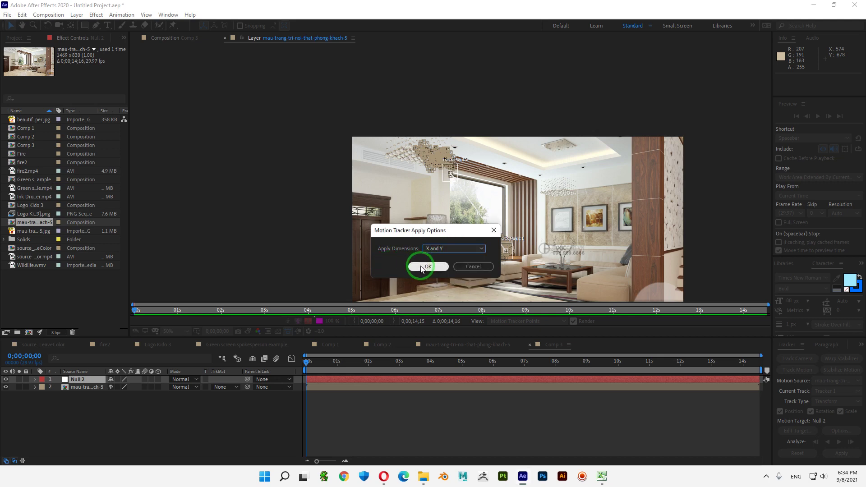
left_click(428, 267)
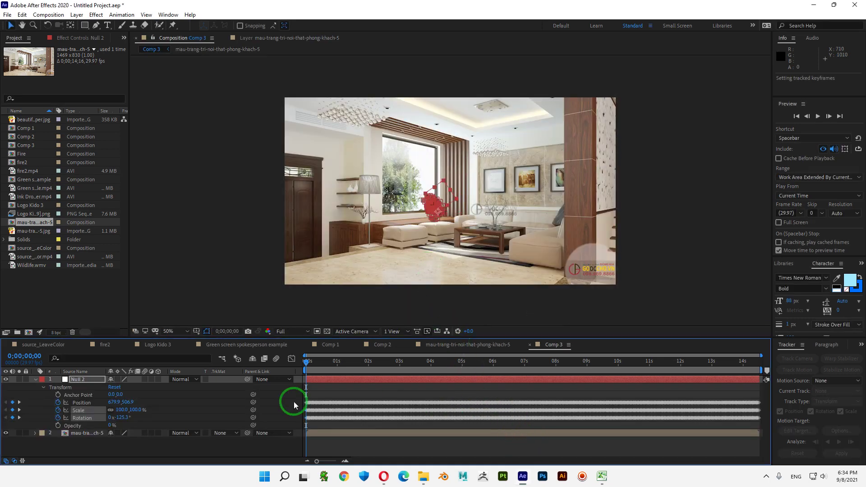
left_click(34, 380)
left_click(165, 431)
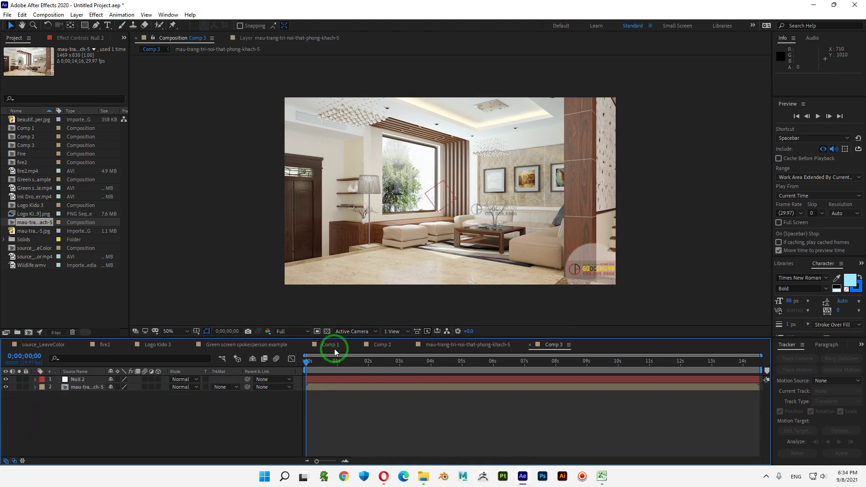
Step: Import the Evive-Designs Celosia Leaves image from the HoaLa folder inside images
double_click(65, 298)
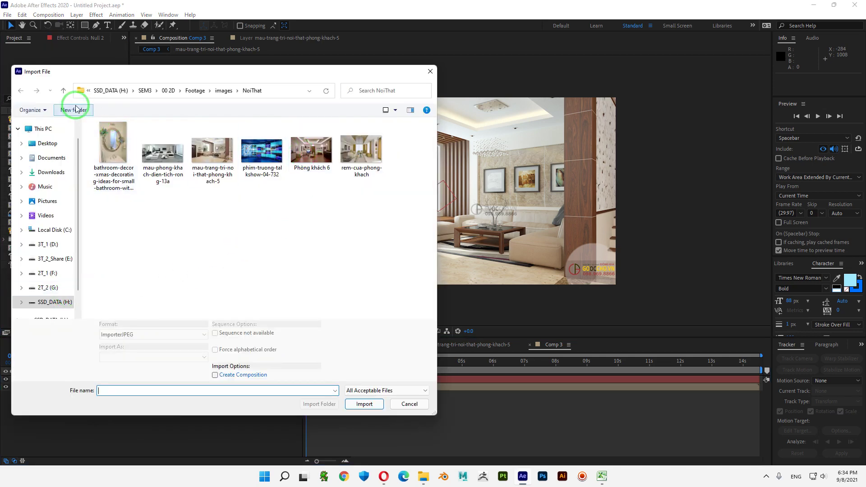
left_click(63, 90)
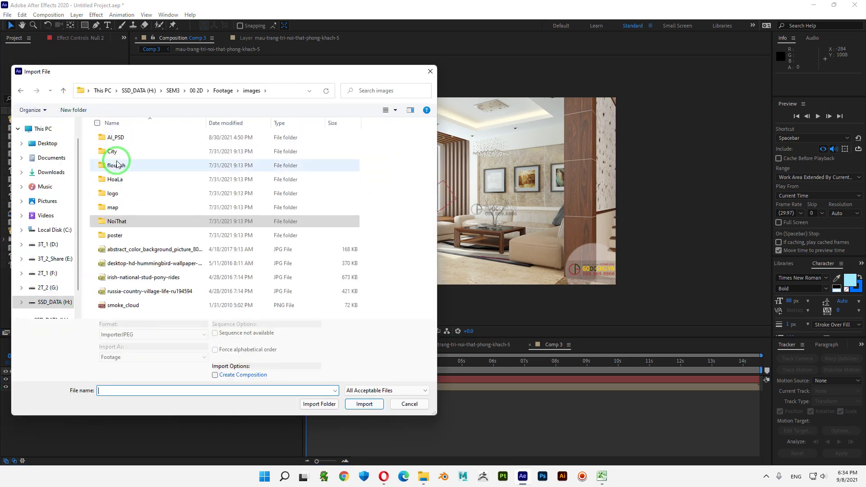
double_click(116, 178)
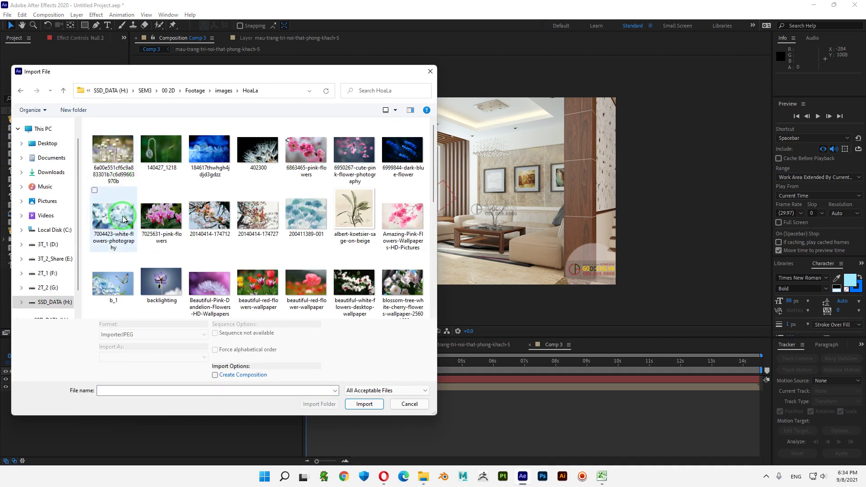
scroll(316, 202, "down", 2)
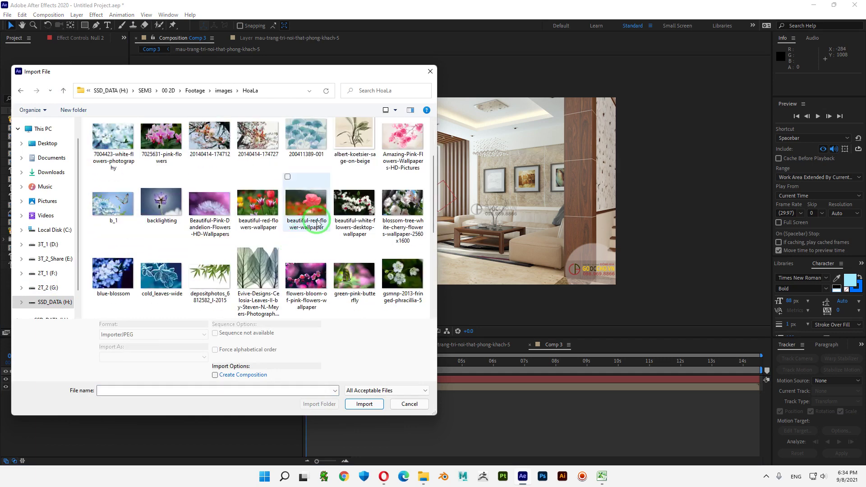
scroll(367, 209, "down", 2)
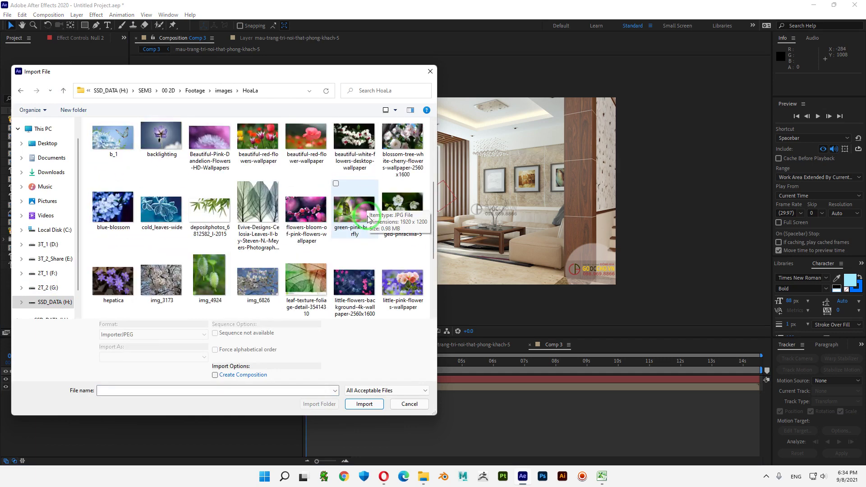
left_click_drag(368, 78, 360, 88)
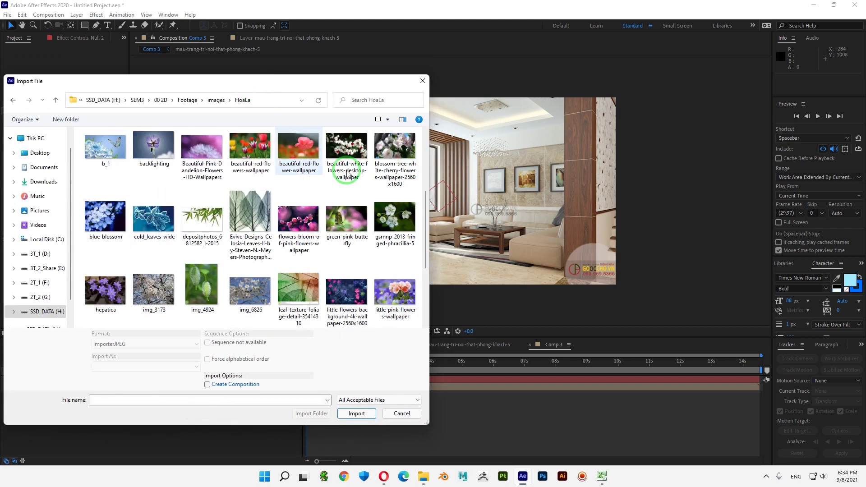
left_click(256, 217)
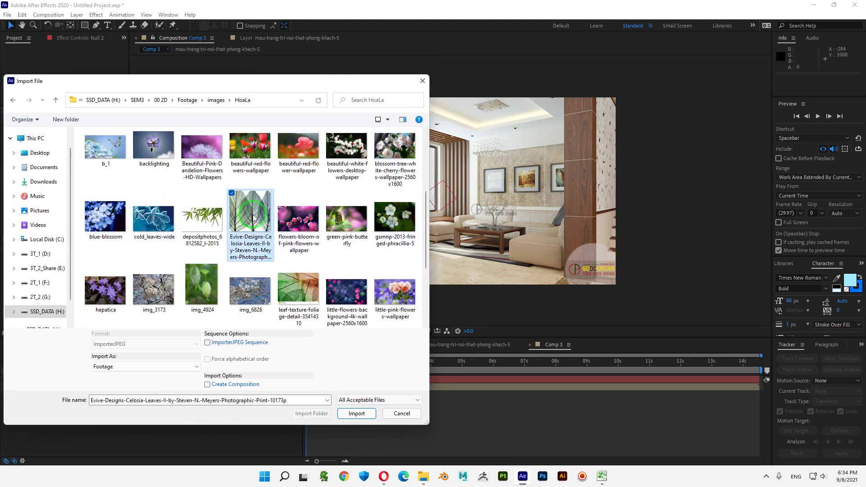
left_click(356, 413)
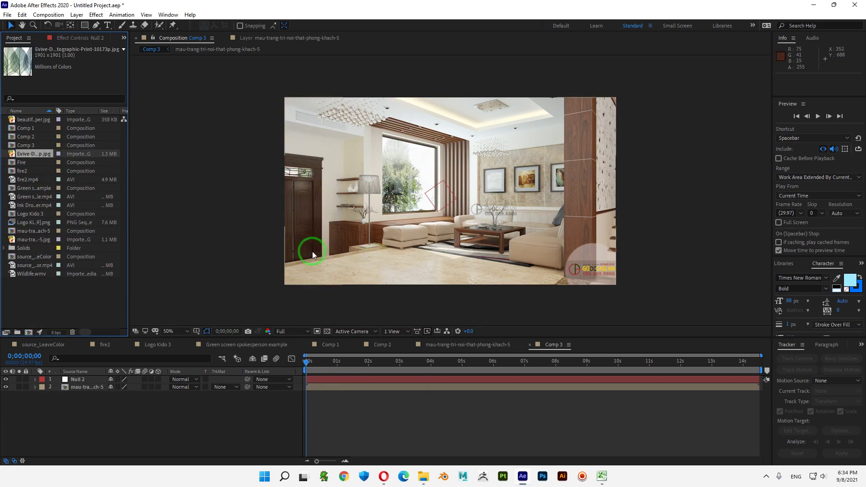
Step: Add the imported leaves image to Comp 3 as the top layer above the null
left_click_drag(34, 156, 90, 381)
left_click(143, 375)
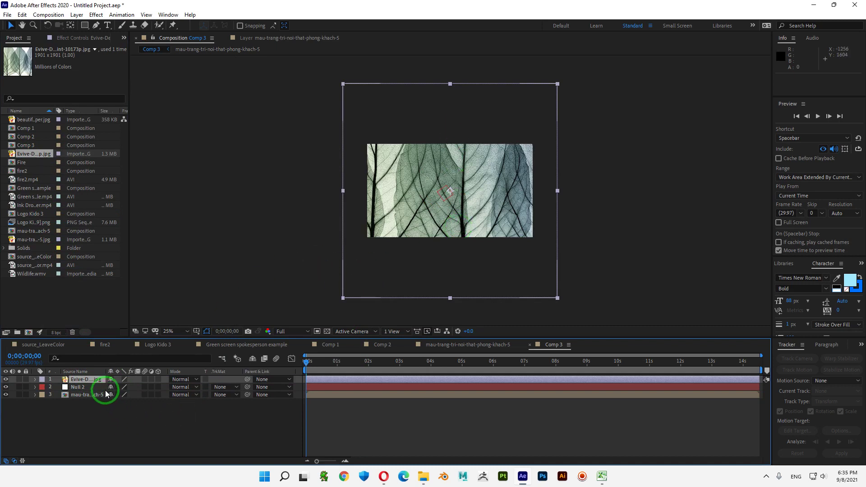
Step: Scale the leaves image to 18% and move it over the window at about position 569.5, 343
key("s")
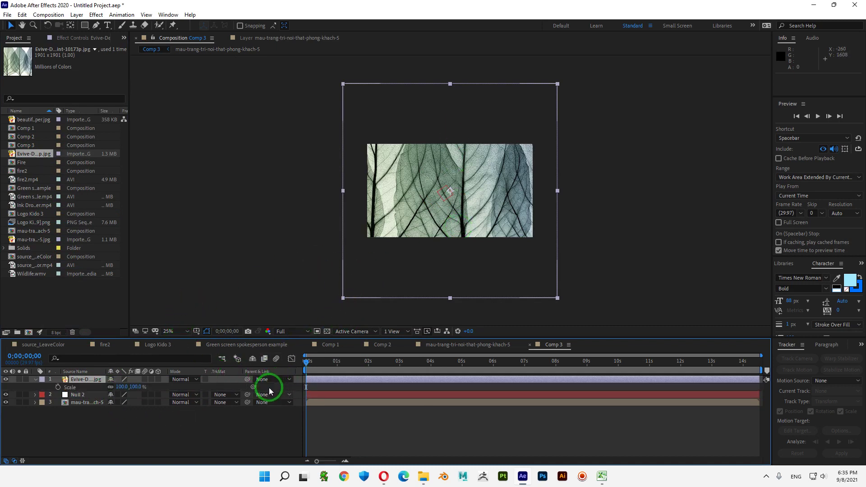
left_click_drag(121, 390, 81, 384)
key("period")
key("period")
key("period")
key("period")
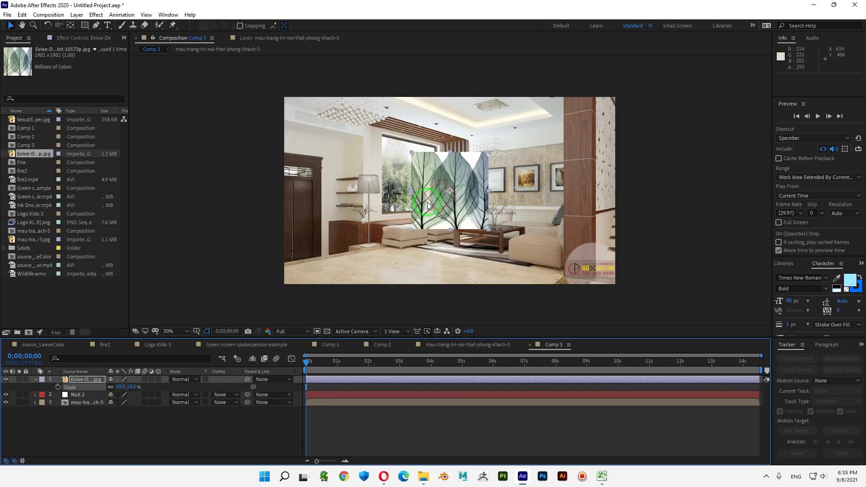
left_click_drag(474, 198, 401, 169)
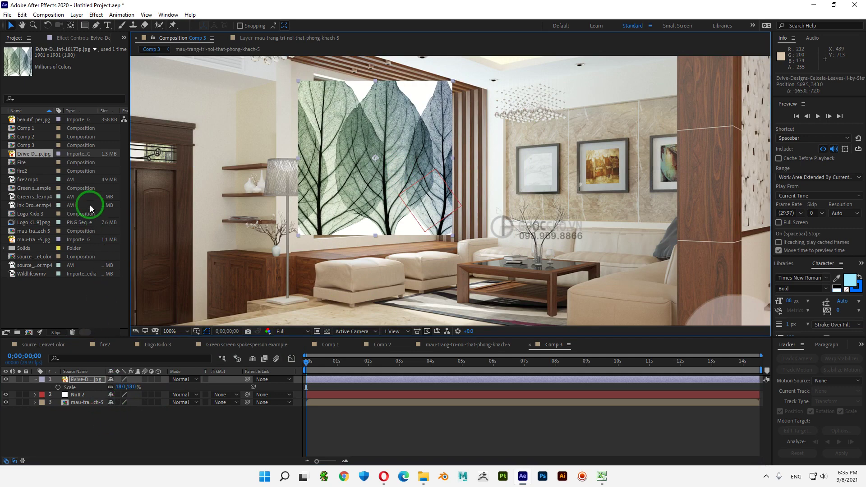
Step: Apply the Corner Pin distort effect to the leaves image layer
left_click(96, 15)
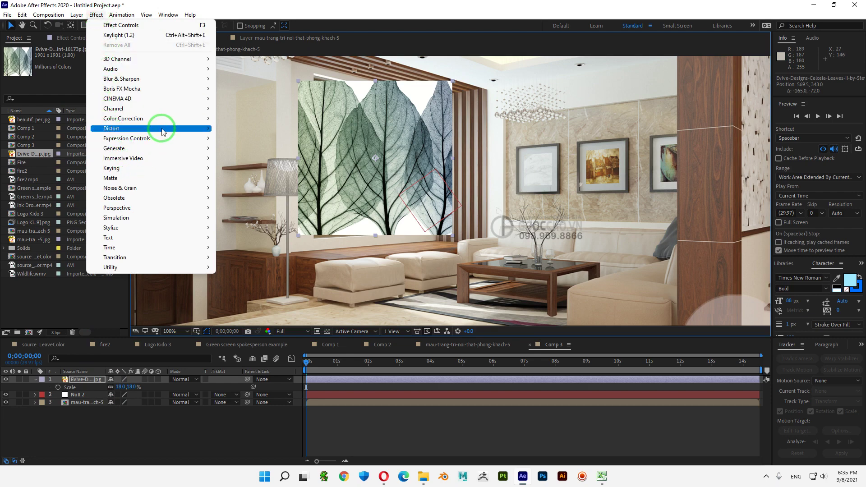
mouse_move(161, 128)
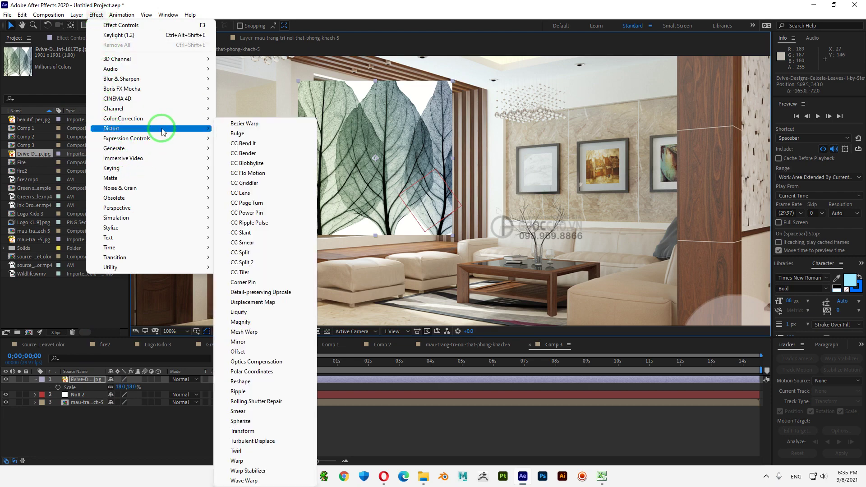
left_click(244, 283)
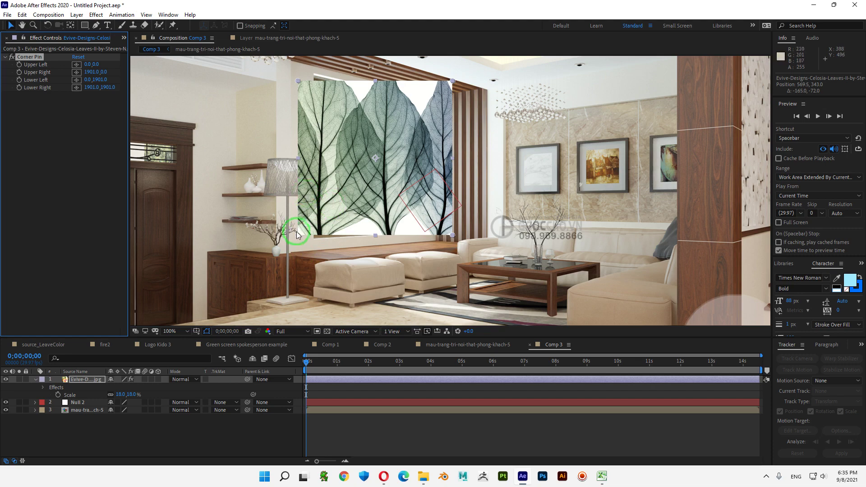
Step: Pin the leaves image's lower-left corner to the window glass's lower-left corner, at about 199.3, 1874.6
left_click_drag(300, 234, 421, 231)
scroll(314, 233, "up", 6)
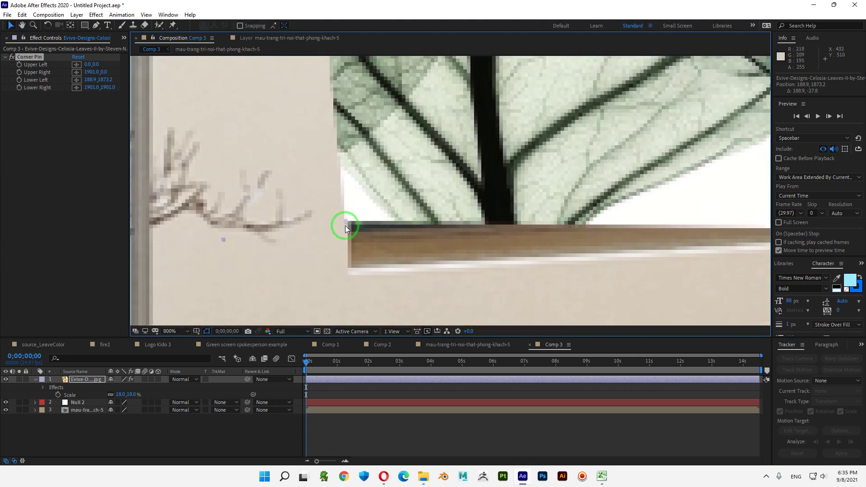
mouse_move(342, 226)
left_mouse_down()
mouse_move(429, 168)
mouse_move(480, 156)
mouse_move(352, 222)
left_mouse_up()
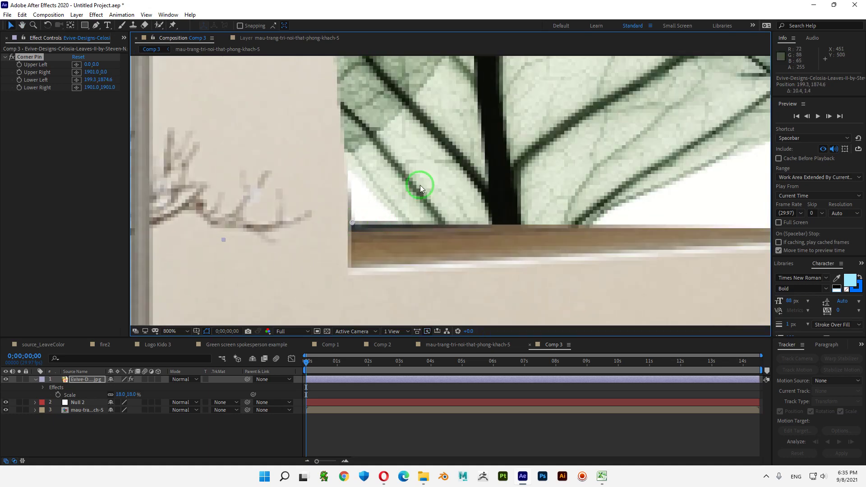
Step: Pin the leaves image's lower-right corner to the window glass's lower-right corner, at about 1487.5, 1814.2
scroll(482, 208, "down", 6)
scroll(496, 221, "up", 5)
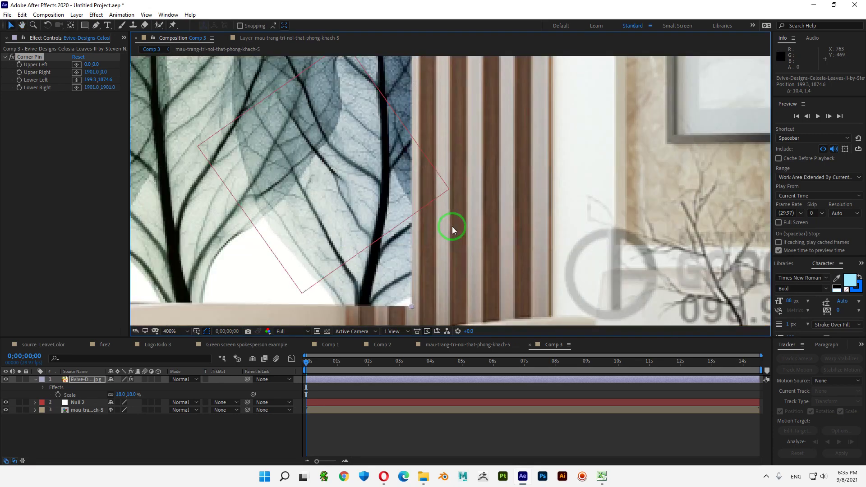
scroll(452, 229, "up", 2)
left_click_drag(420, 267, 554, 92)
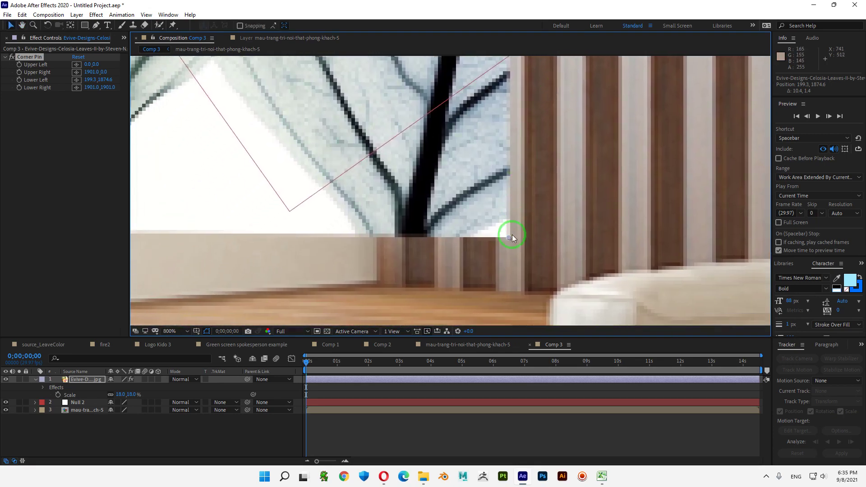
left_click_drag(509, 238, 235, 180)
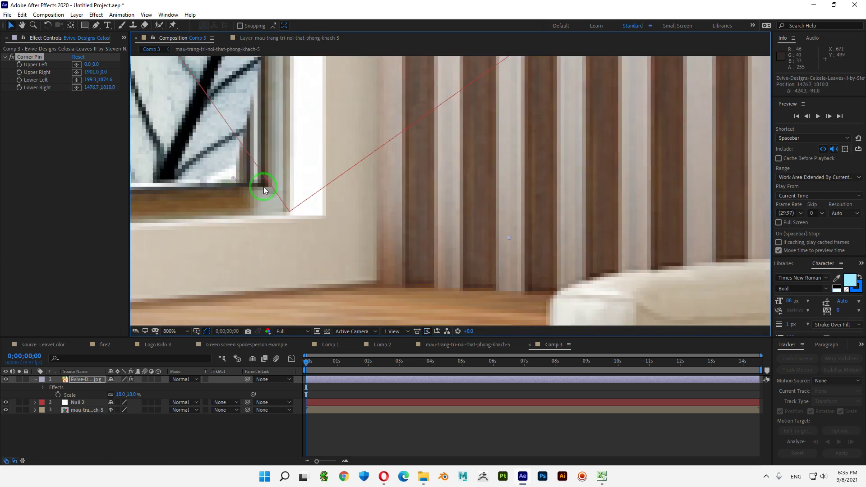
key("space")
left_click_drag(359, 189, 367, 199)
scroll(517, 219, "up", 1)
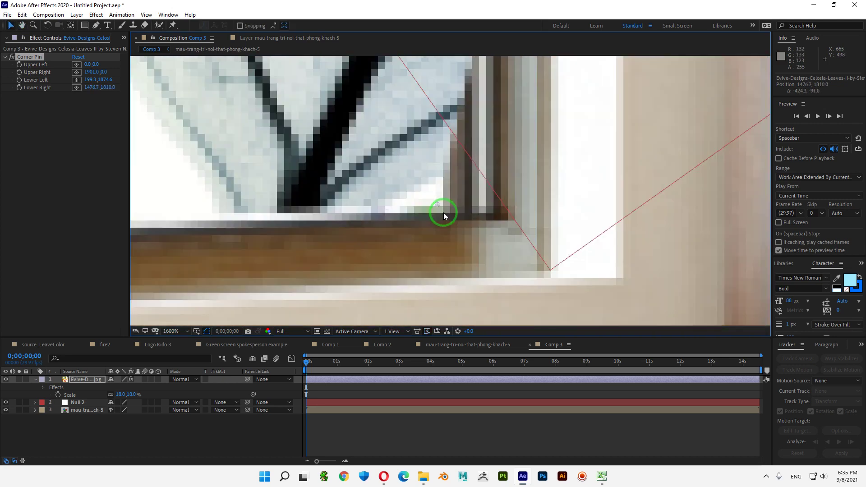
left_click_drag(436, 206, 451, 212)
Step: Pin the leaves image's upper-right corner to the window glass's upper-right corner, at about 1481.6, 292.4
scroll(451, 212, "down", 4)
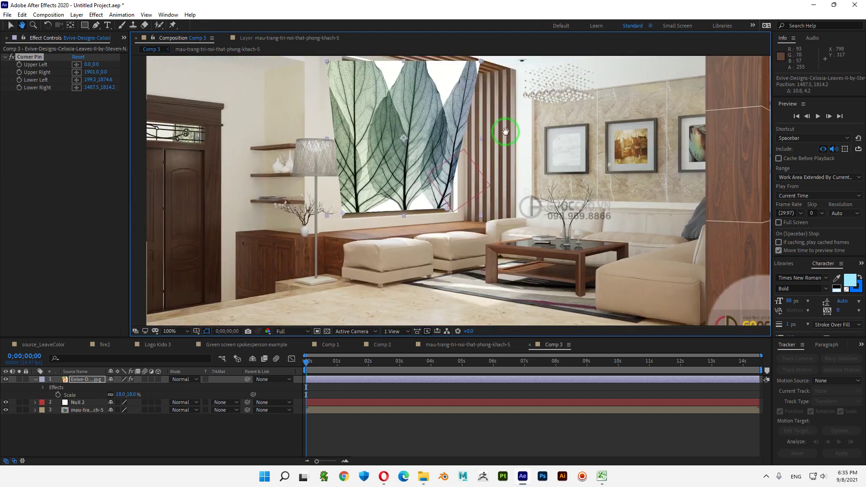
left_click_drag(505, 131, 489, 241)
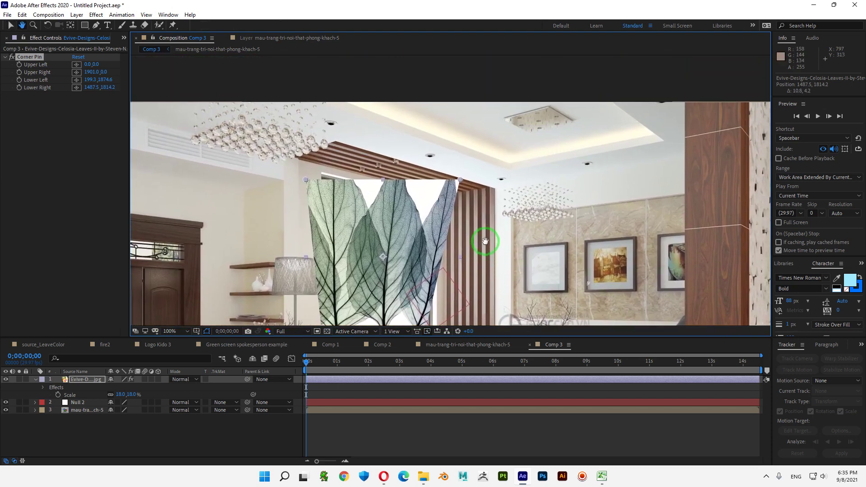
left_click_drag(460, 180, 426, 205)
scroll(447, 210, "up", 5)
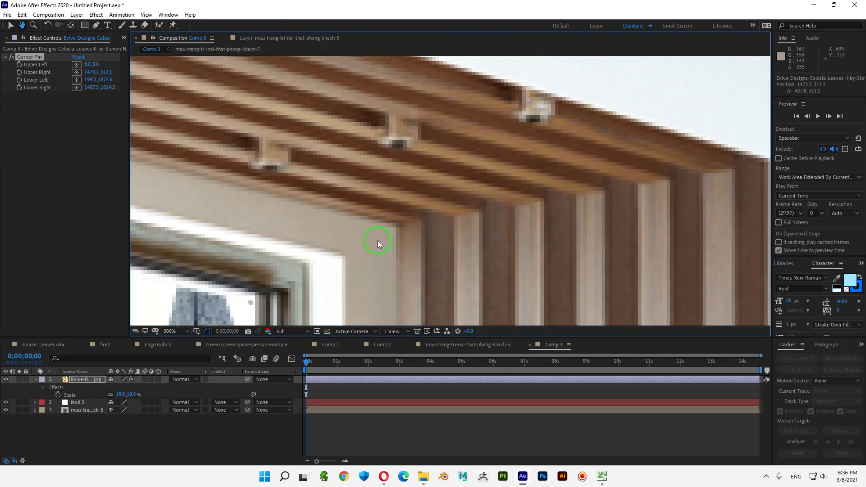
left_click_drag(330, 272, 532, 129)
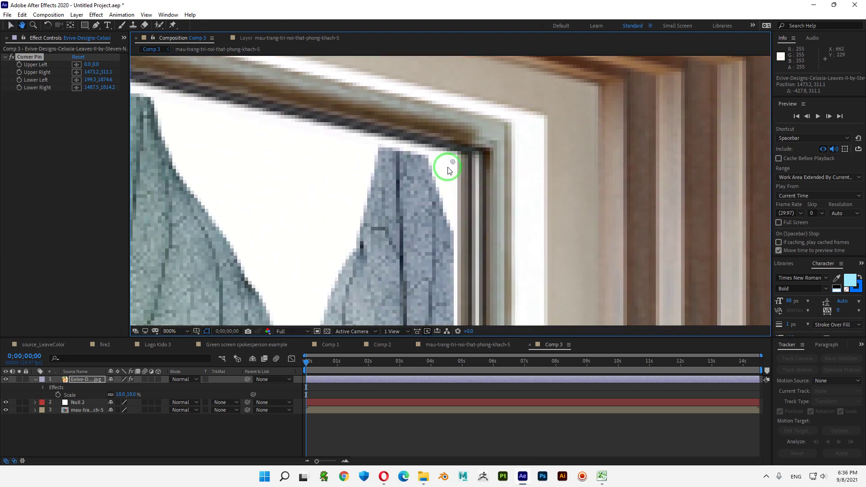
left_click_drag(452, 162, 458, 150)
Step: Pin the leaves image's upper-left corner to the window glass's upper-left corner, at about 192.4, 15.3
left_click_drag(262, 164, 364, 158)
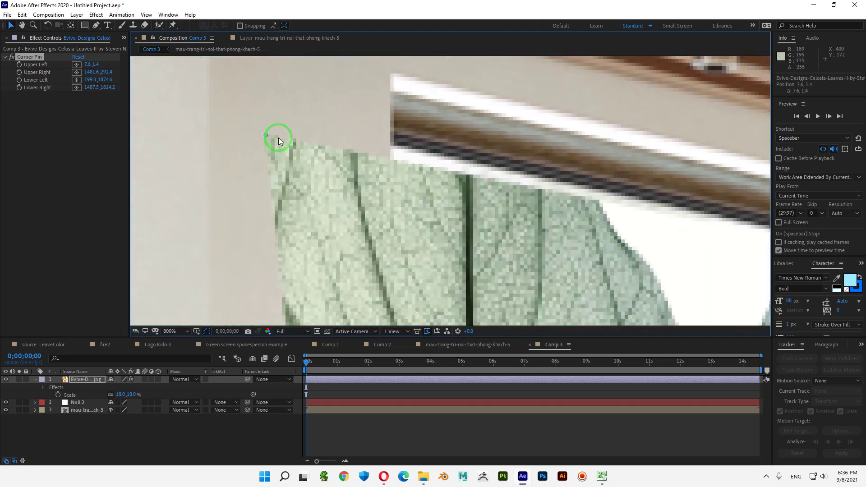
left_click_drag(278, 141, 393, 150)
scroll(446, 185, "down", 10)
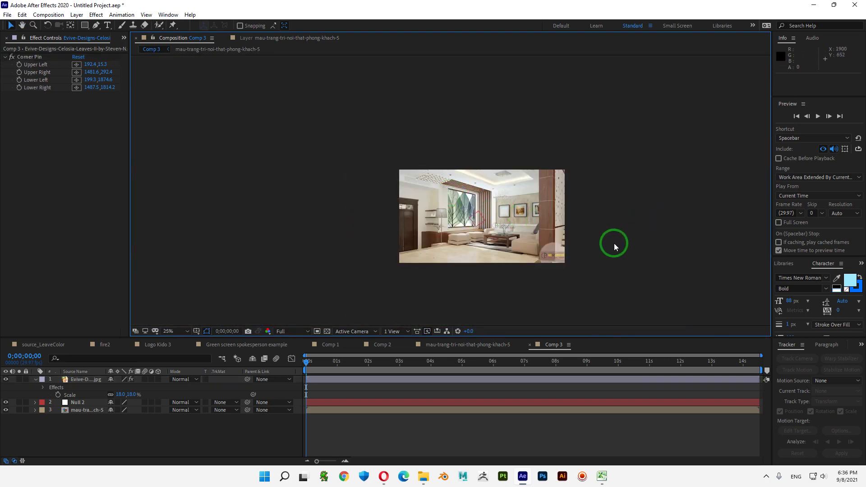
key("period")
left_click_drag(569, 253, 480, 210)
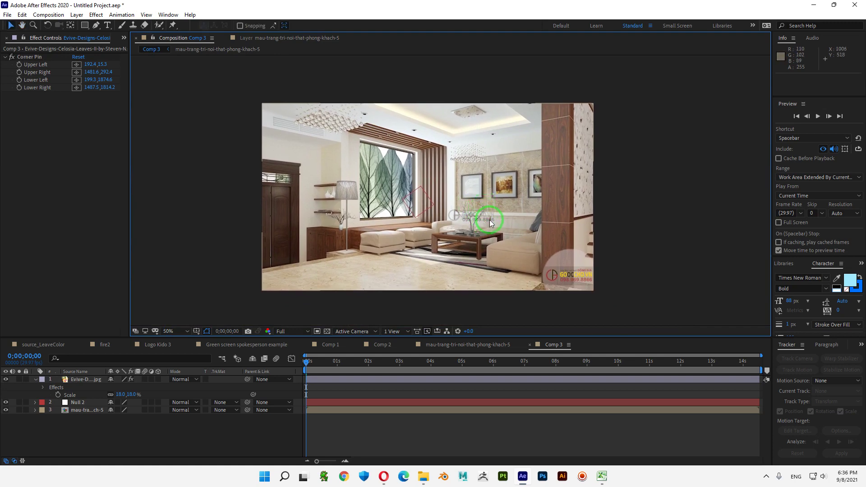
Step: Collapse the leaves layer's properties and parent the layer to Null 2
left_click(35, 380)
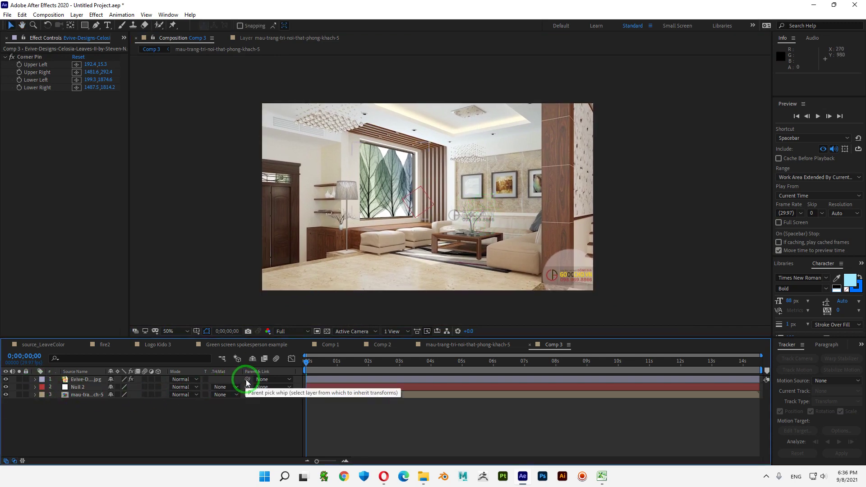
left_click_drag(239, 380, 75, 388)
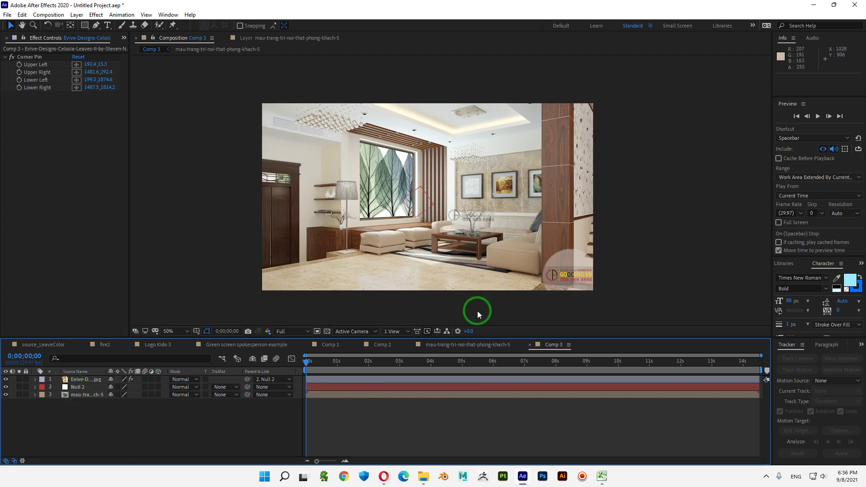
key("period")
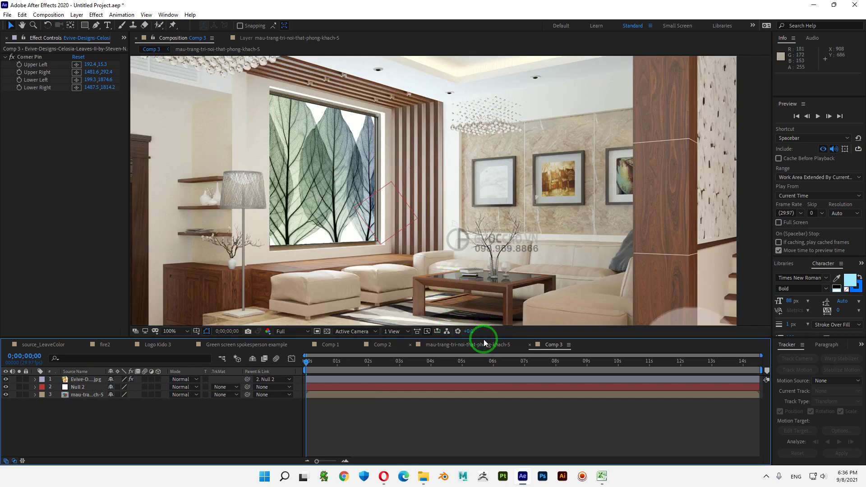
Step: Enlarge the composition view and play the preview to check how the leaves image follows the window
left_click_drag(485, 338, 485, 386)
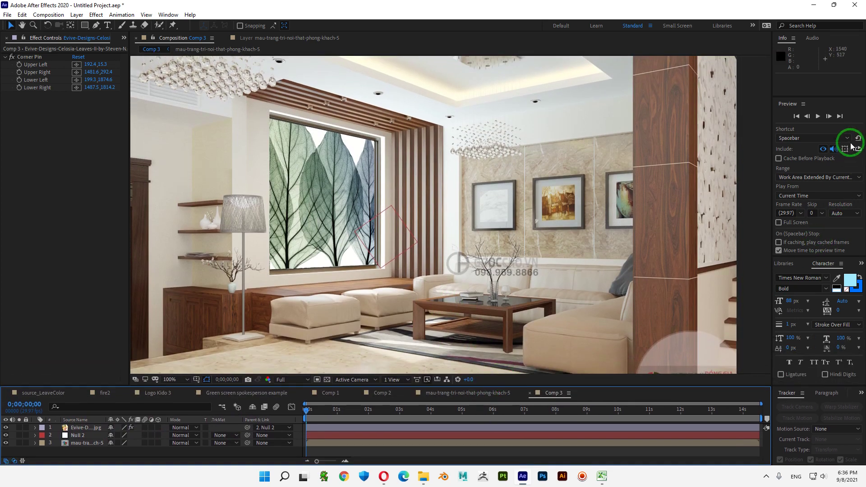
left_click(818, 117)
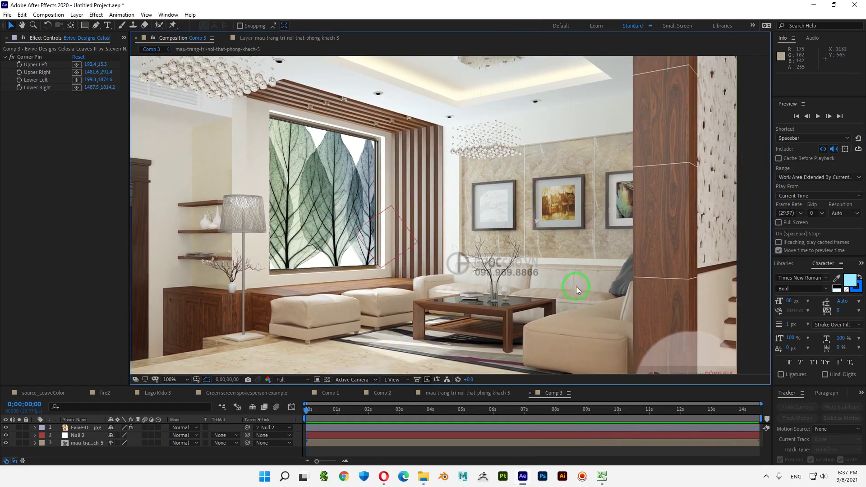
scroll(551, 227, "down", 2)
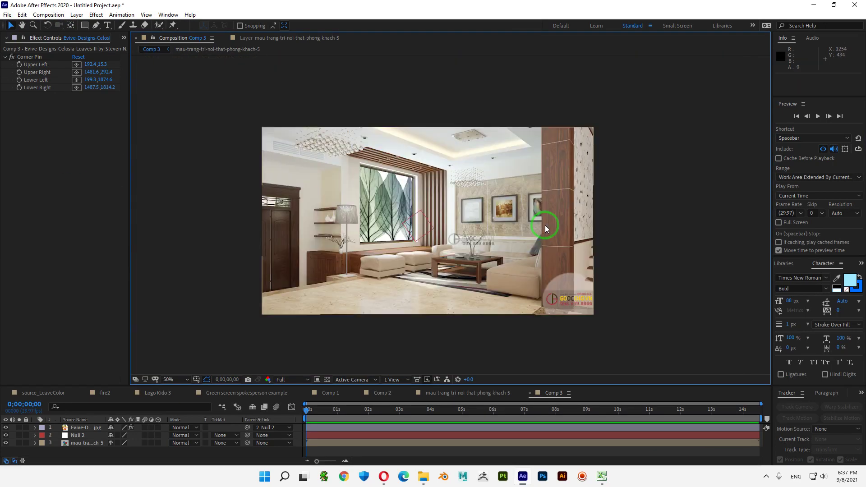
scroll(523, 247, "up", 2)
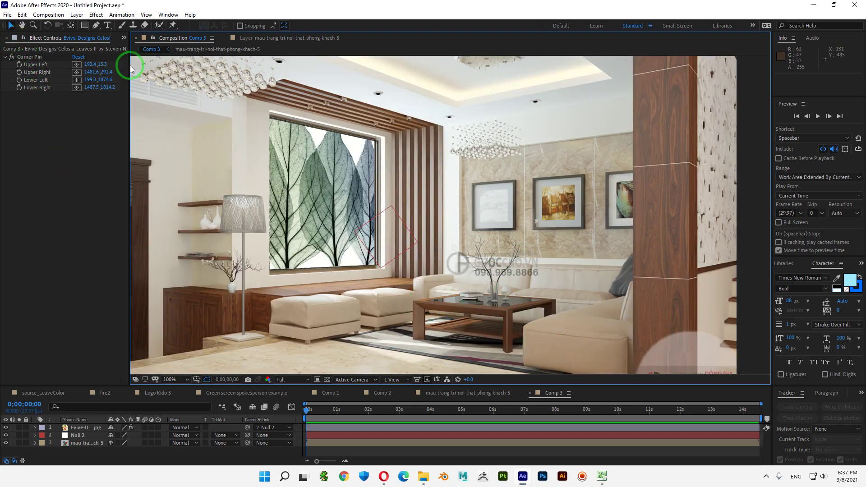
Step: Give the timeline and the project area more room and bring the project's footage list into view
left_click_drag(129, 65, 229, 72)
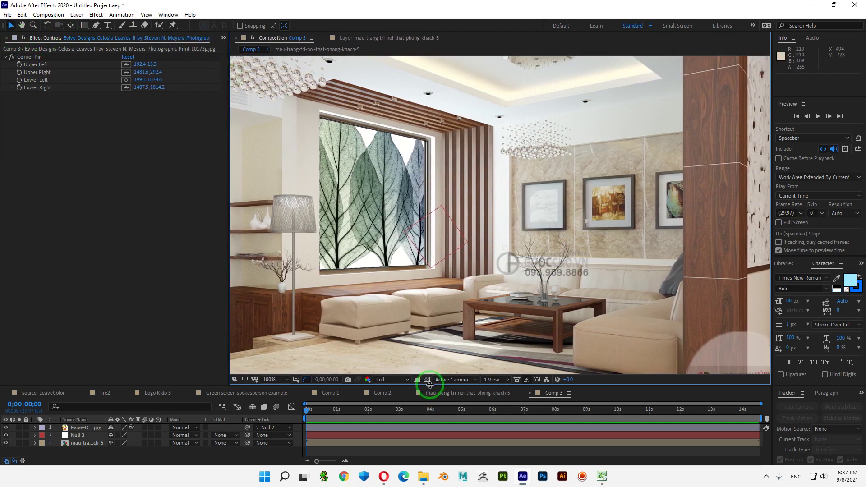
left_click_drag(430, 383, 434, 285)
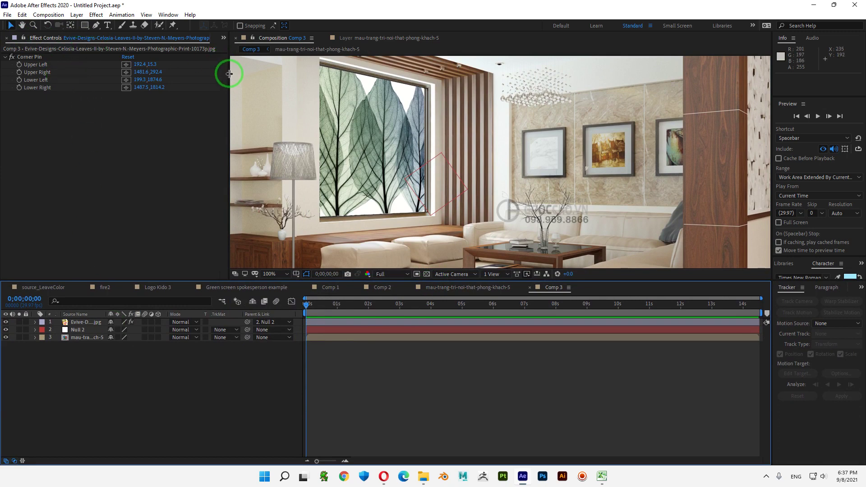
left_click_drag(229, 74, 310, 79)
left_click(104, 60)
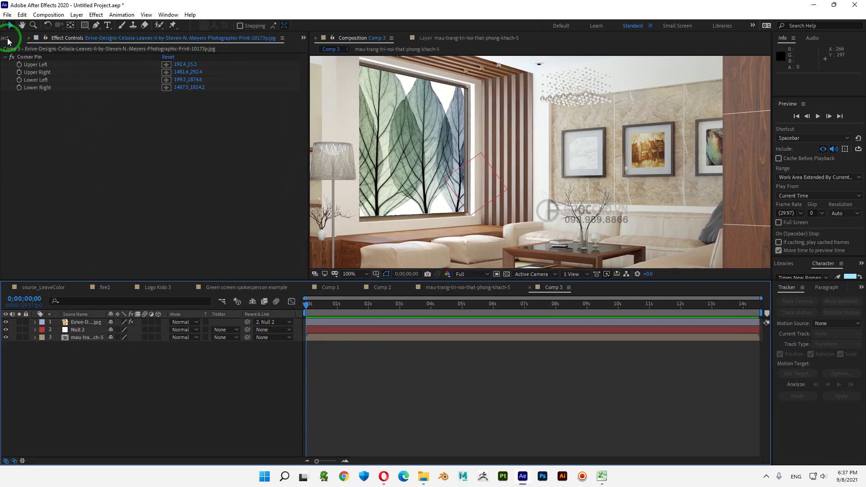
left_click(8, 41)
scroll(207, 218, "down", 1)
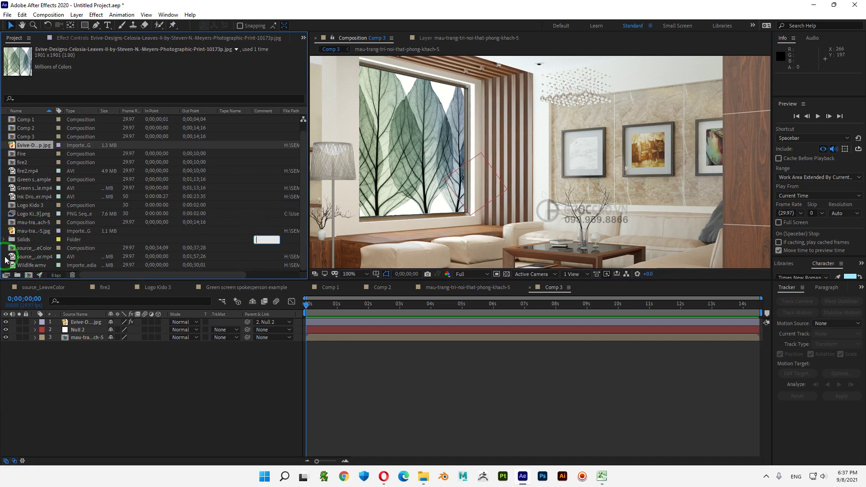
Step: Import hiresmamelogotransparentbackground.png from the logo folder inside images
double_click(6, 268)
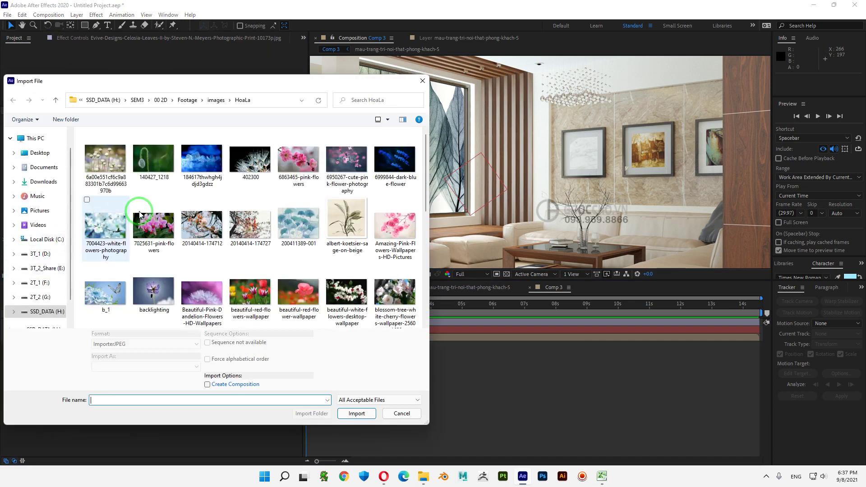
left_click(56, 100)
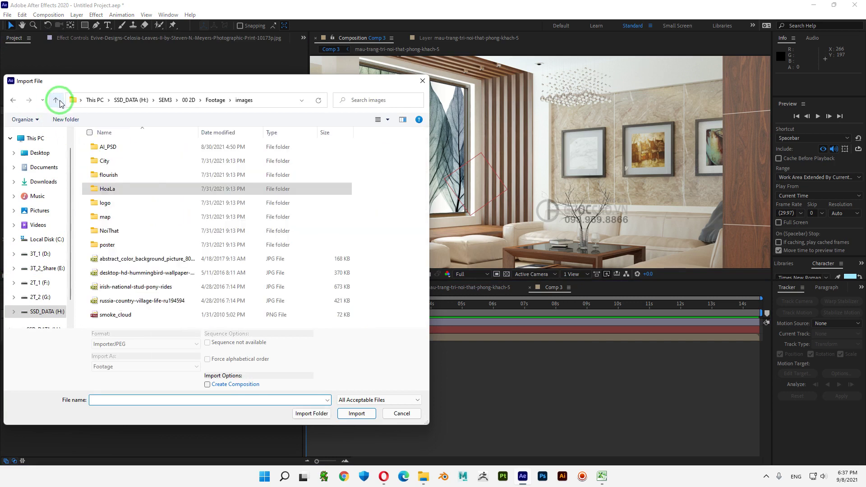
double_click(111, 201)
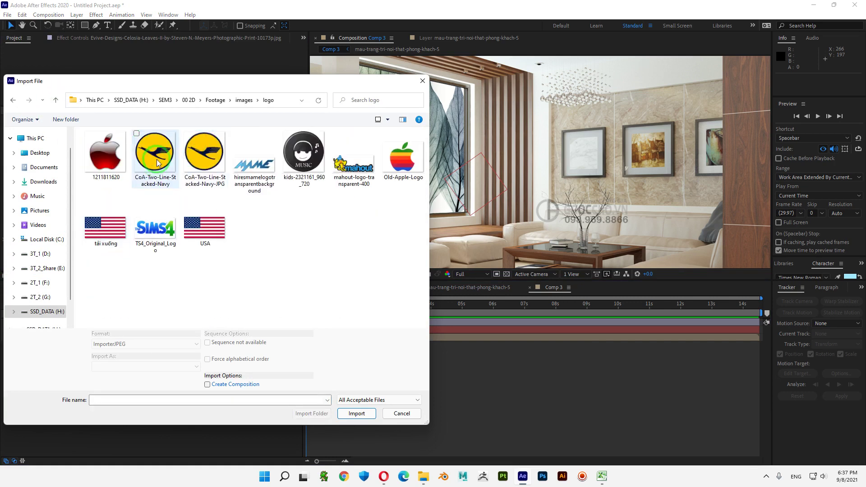
left_click(310, 250)
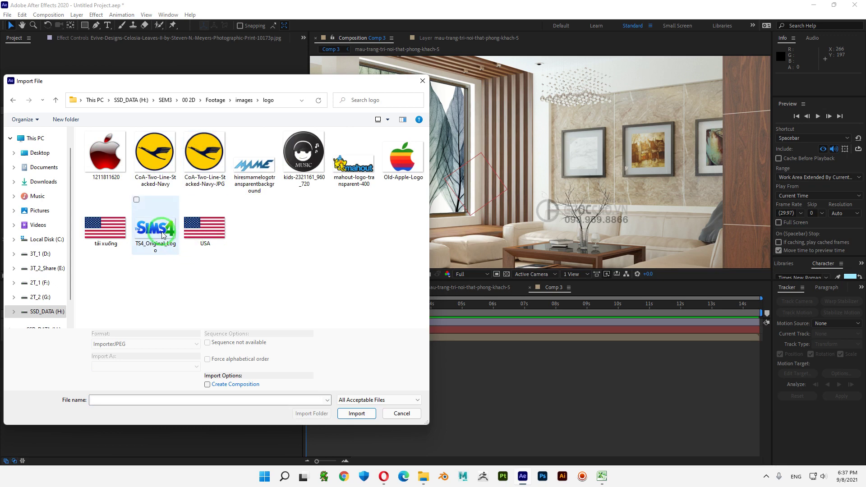
left_click(255, 160)
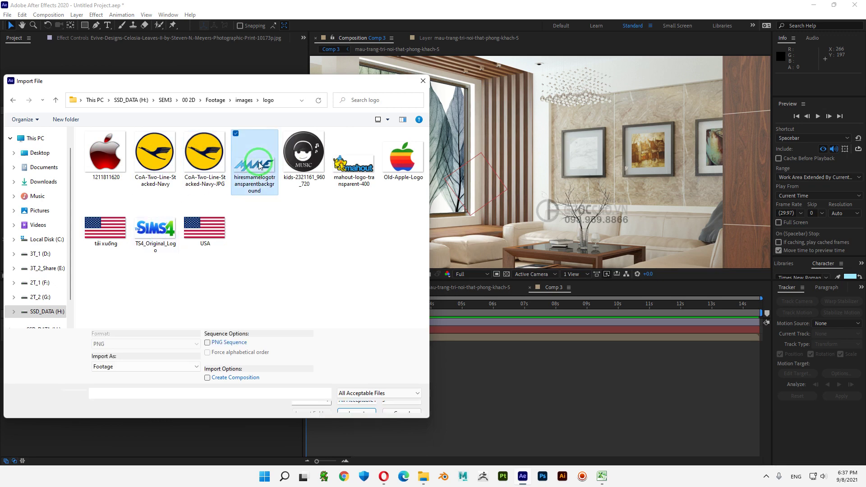
left_click(322, 337)
left_click(360, 405)
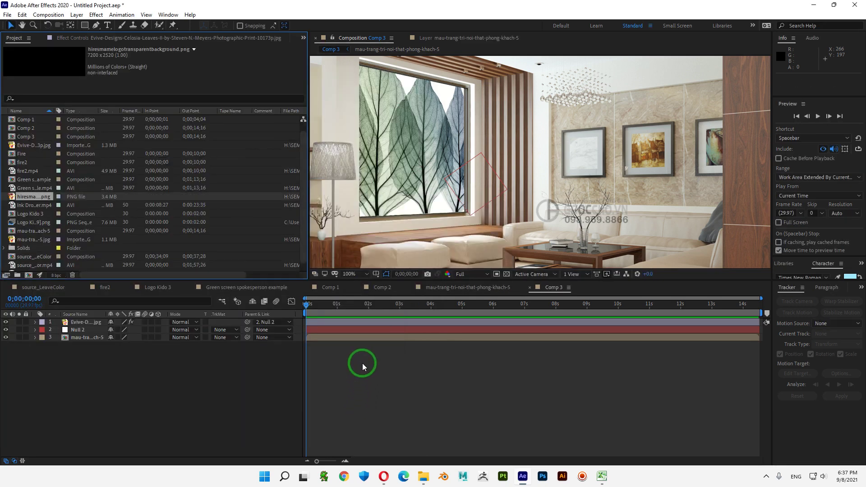
Step: Add the imported MAME logo to Comp 3 as the top layer above the leaves image
left_click_drag(30, 200, 85, 321)
scroll(631, 218, "down", 4)
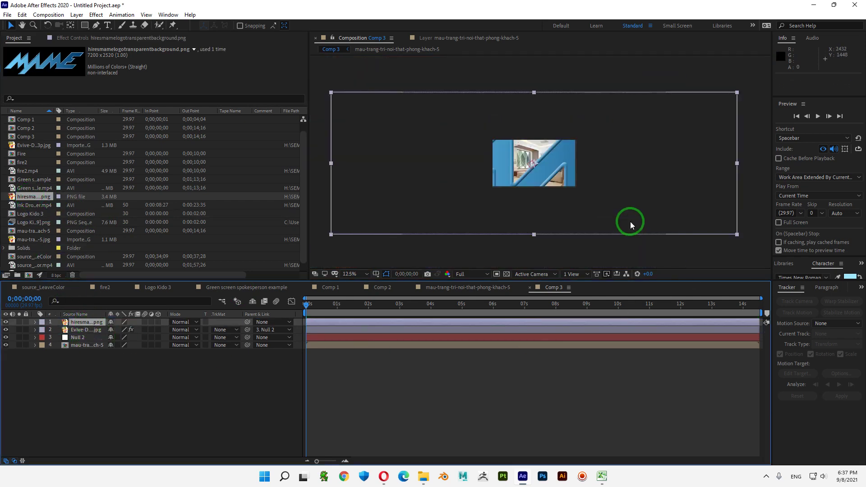
scroll(629, 221, "up", 1)
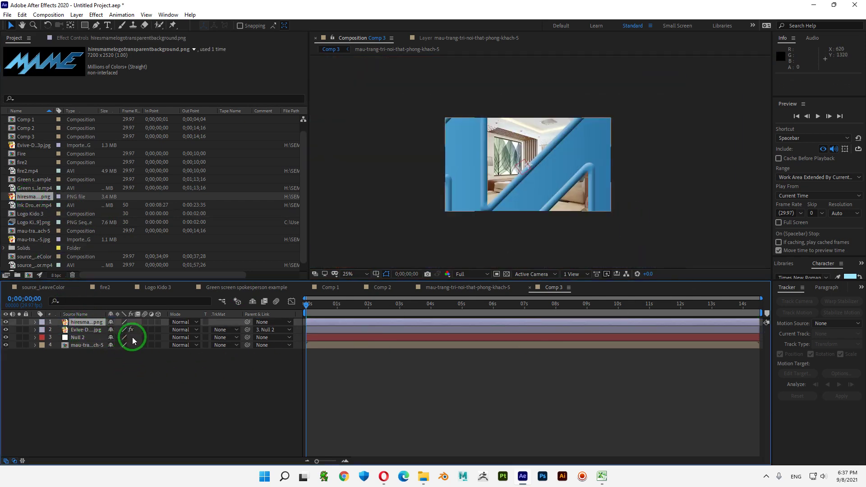
Step: Scale the MAME logo down to 6% and move it in front of the sofa beside the wooden pillar
key("s")
left_click_drag(121, 329, 82, 336)
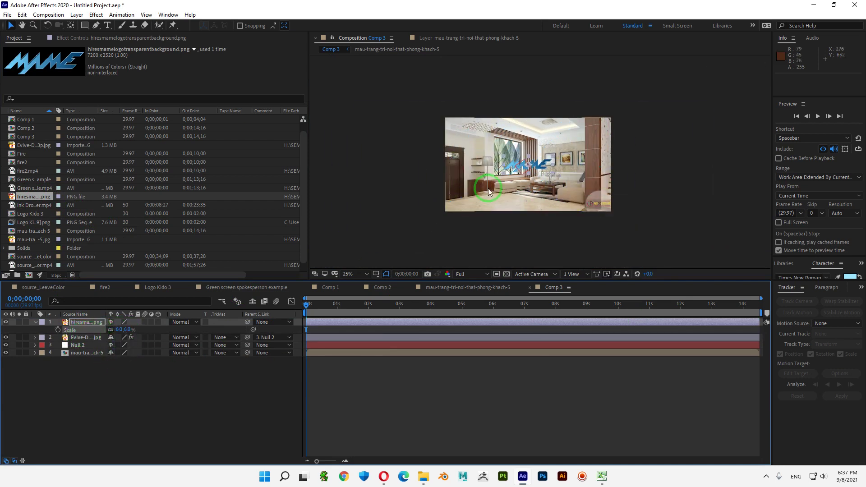
left_click(536, 164)
left_click_drag(536, 167, 576, 197)
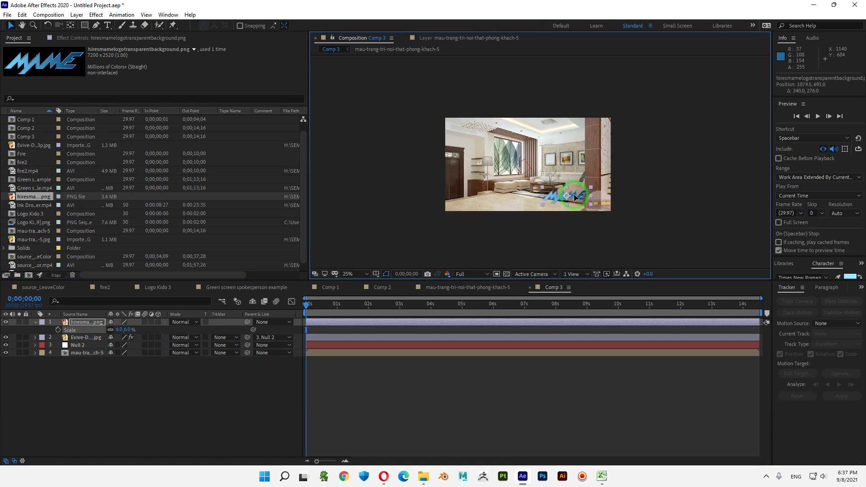
key("period")
key("period")
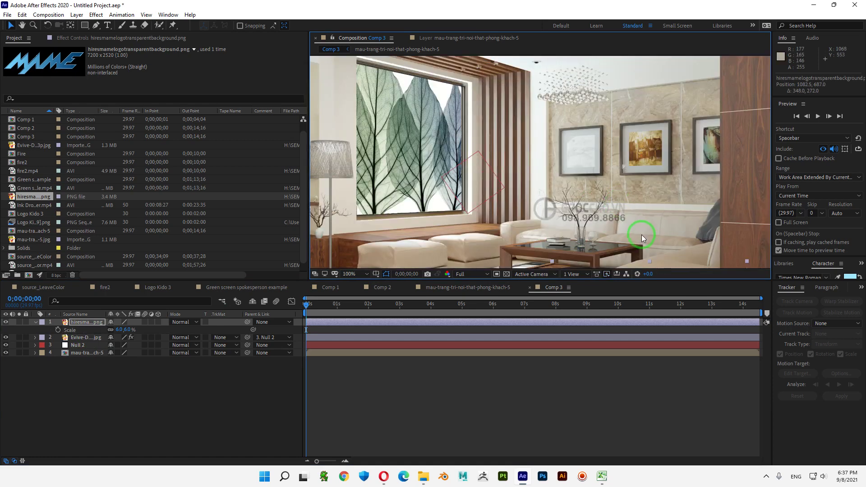
left_click_drag(641, 235, 473, 124)
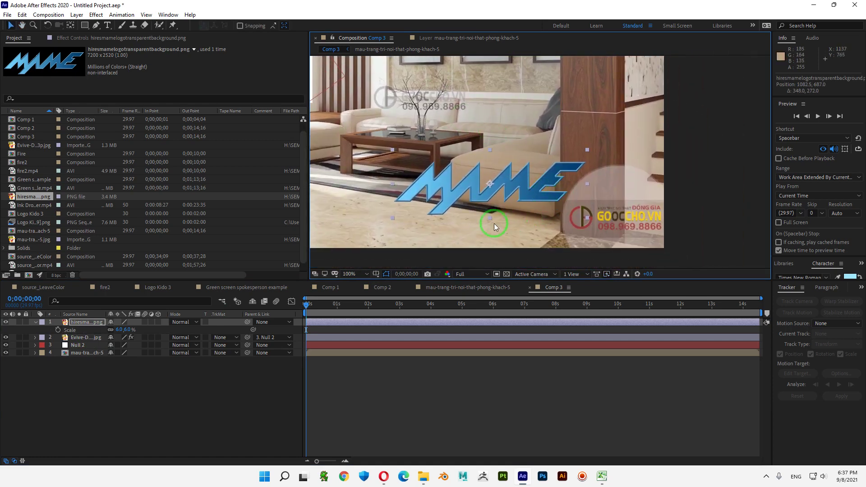
Step: Set the MAME logo's scale to 2% so it fits on the sofa's front face
left_click(67, 352)
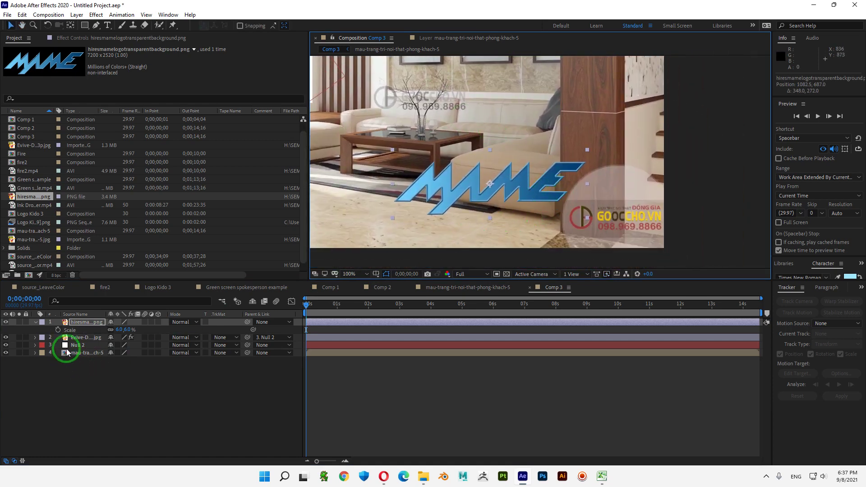
left_click(120, 329)
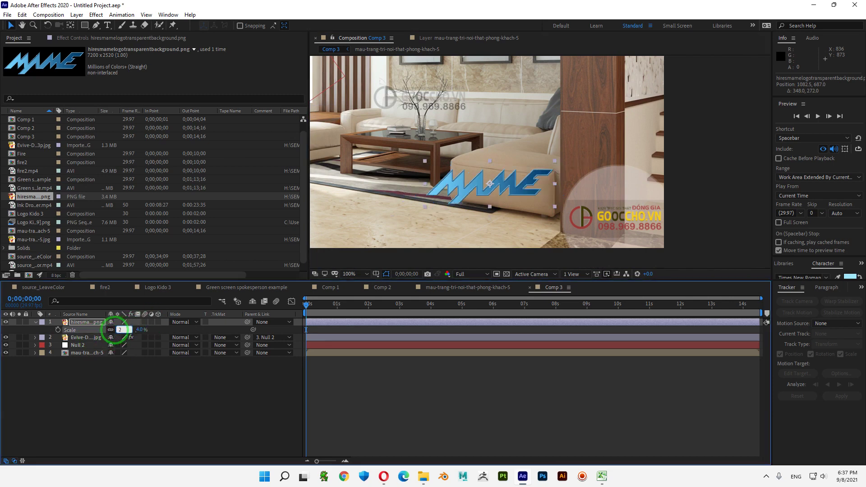
type("2")
key("Return")
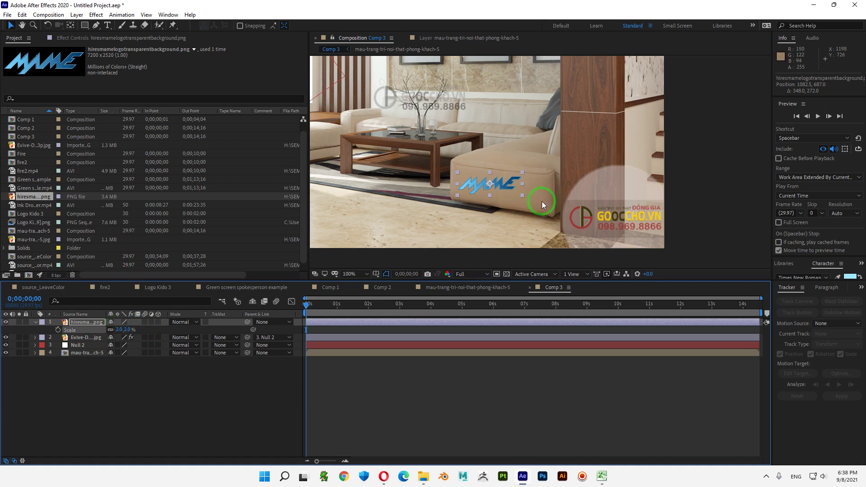
Step: Apply the Corner Pin distortion effect to the MAME logo layer
key("period")
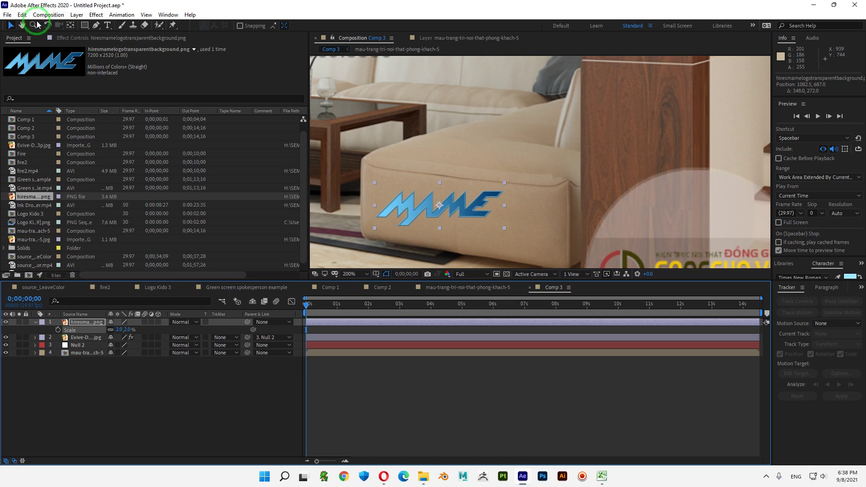
left_click(100, 16)
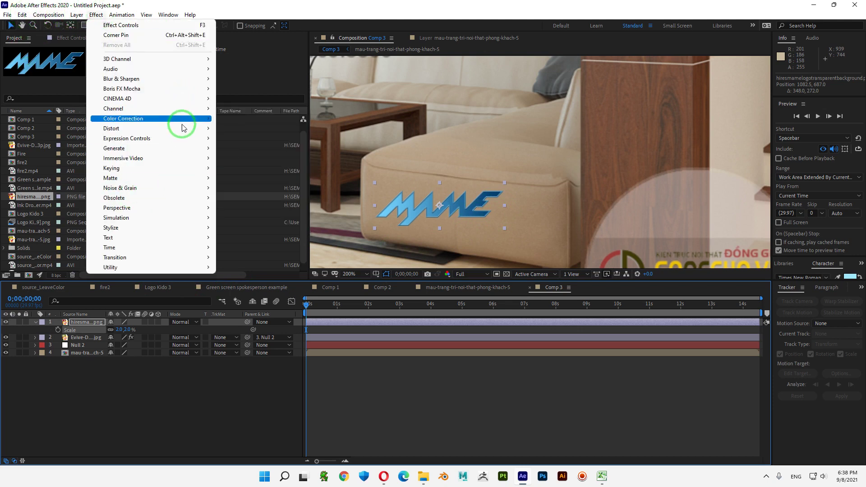
mouse_move(198, 129)
left_click(258, 279)
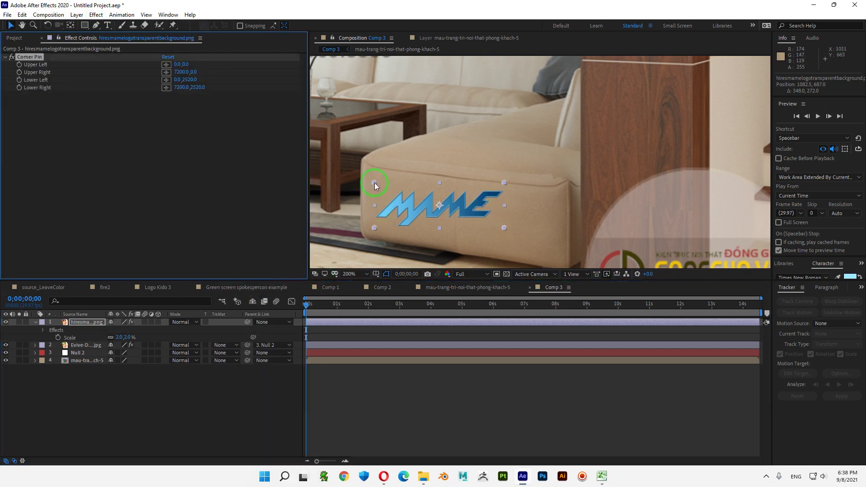
Step: Pin the logo's corners to the sofa's perspective: upper left about -75, -575, lower left -125, 1245, lower right 7225, 2645, upper right 7225, 375
left_click_drag(375, 184, 375, 176)
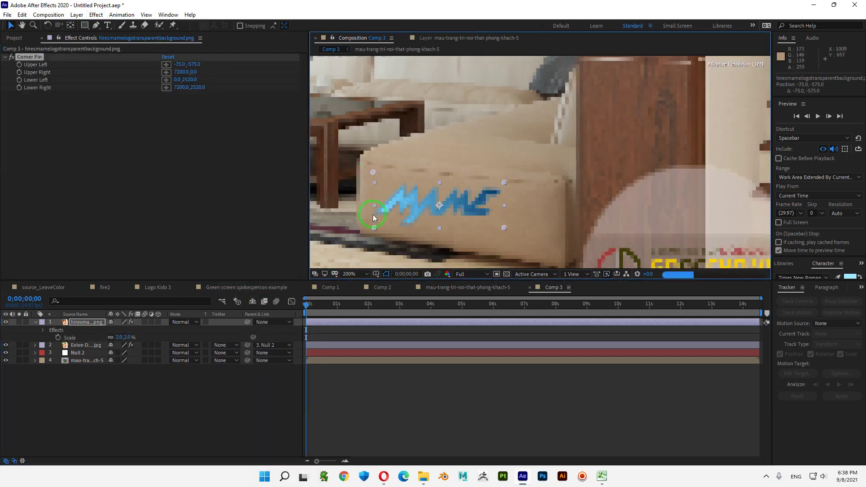
left_click_drag(374, 227, 372, 205)
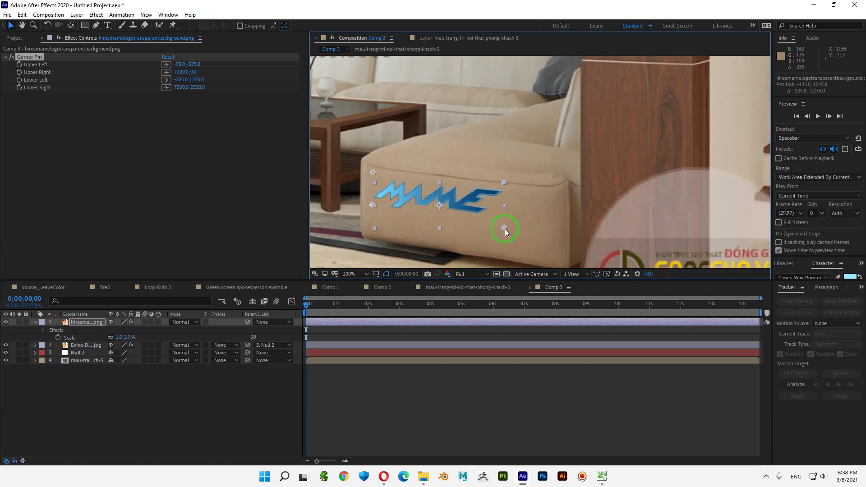
left_click_drag(504, 229, 504, 230)
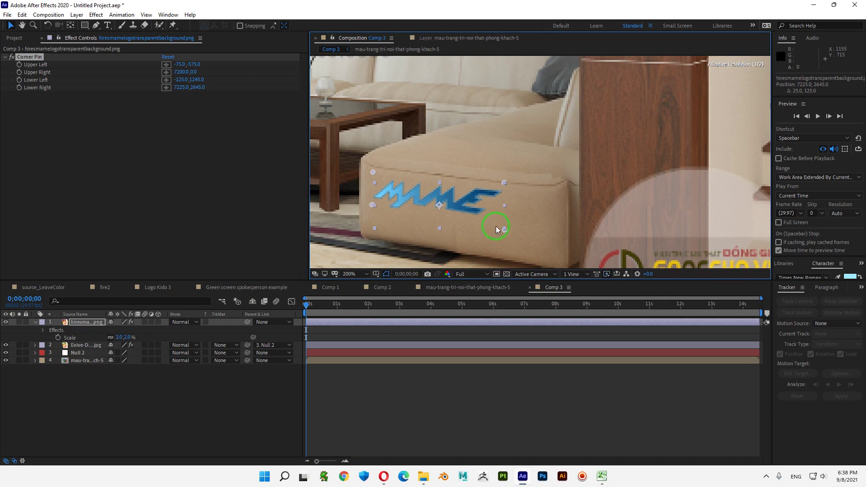
left_click(398, 201)
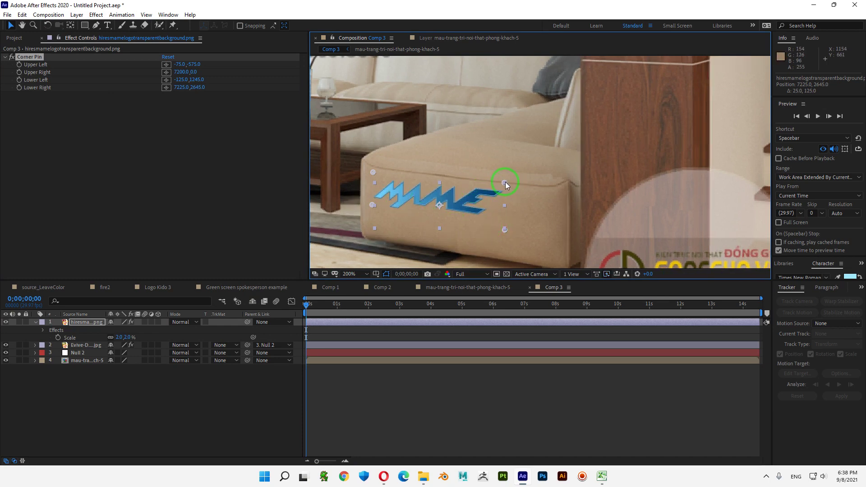
left_click_drag(505, 185, 505, 189)
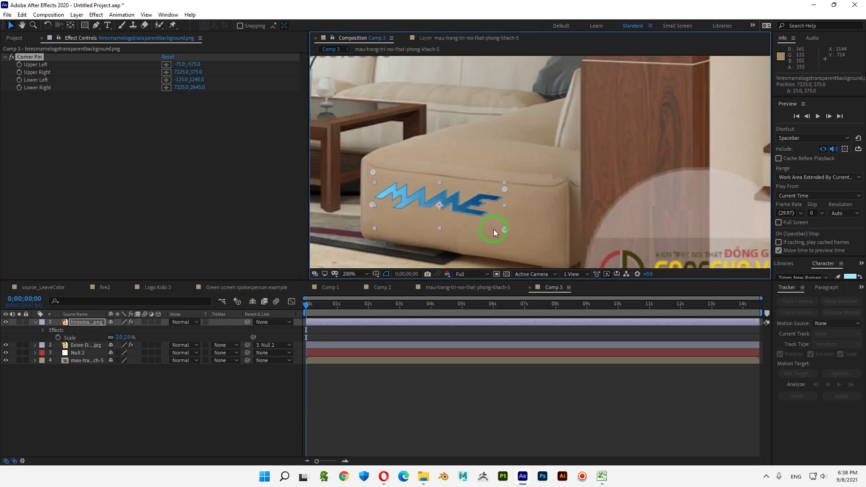
left_click(453, 397)
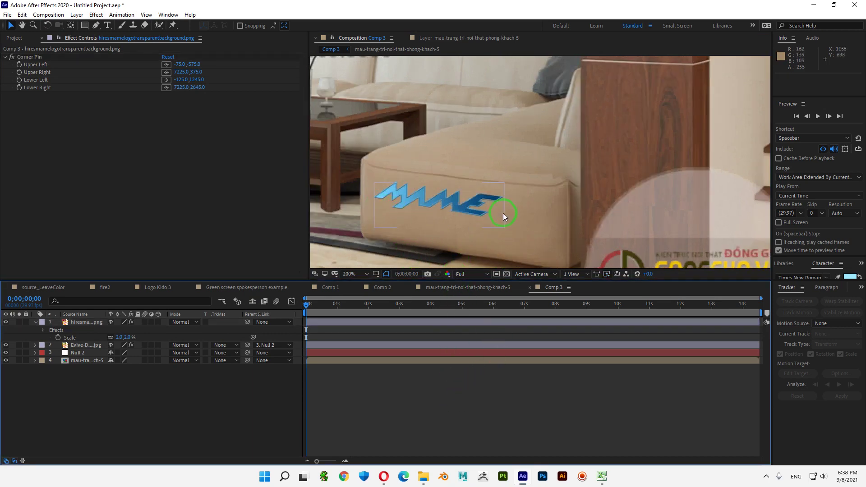
Step: Collapse the MAME logo layer's properties and parent the layer to Null 2
scroll(502, 213, "down", 4)
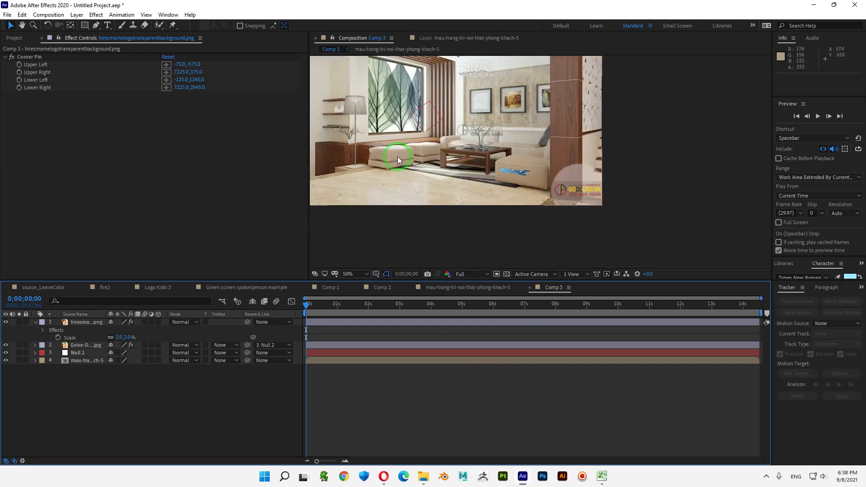
left_click_drag(411, 156, 496, 221)
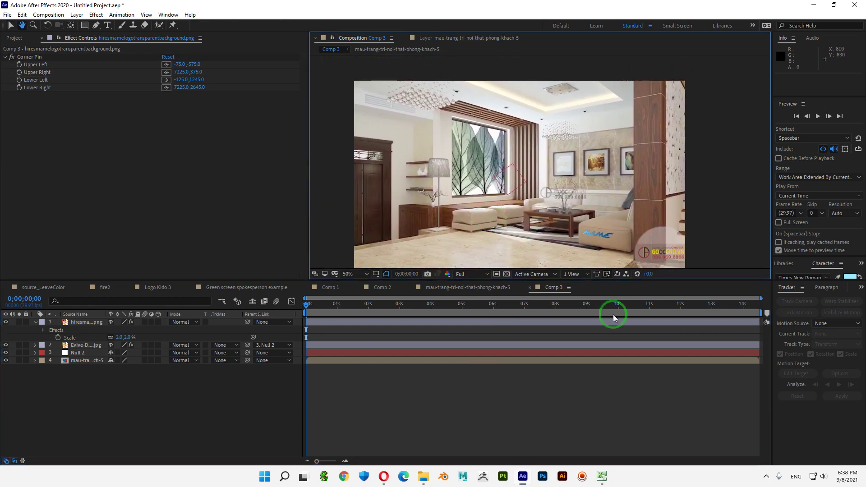
left_click(35, 323)
left_click_drag(248, 322, 77, 338)
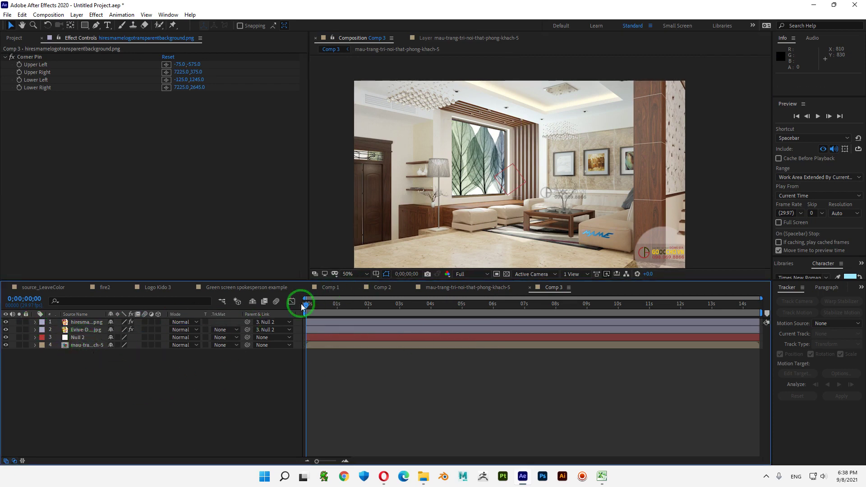
Step: Play the composition from the start to check how the logo follows the sofa, and stop the preview
mouse_move(316, 309)
left_mouse_down()
mouse_move(613, 305)
mouse_move(303, 304)
left_mouse_up()
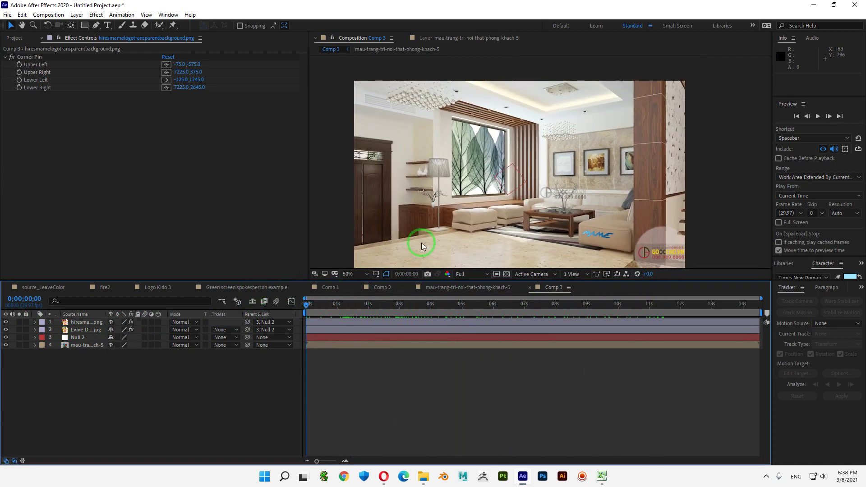
key("space")
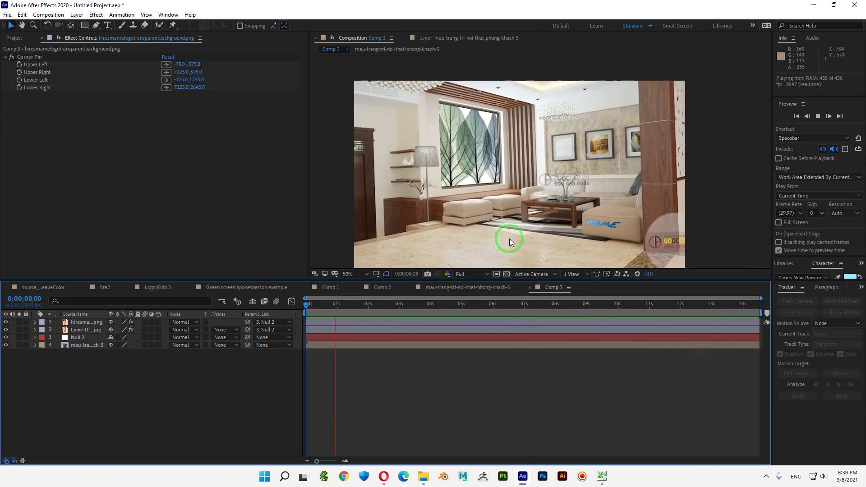
left_click(526, 228)
left_click(639, 164)
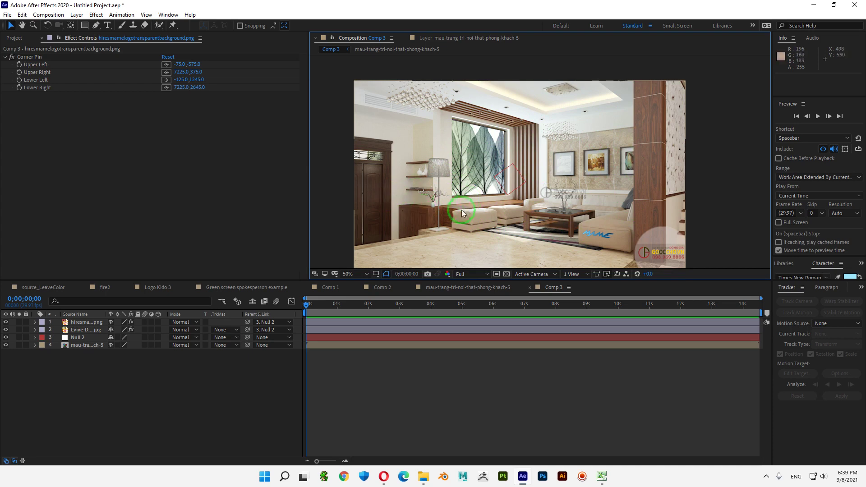
left_click(241, 238)
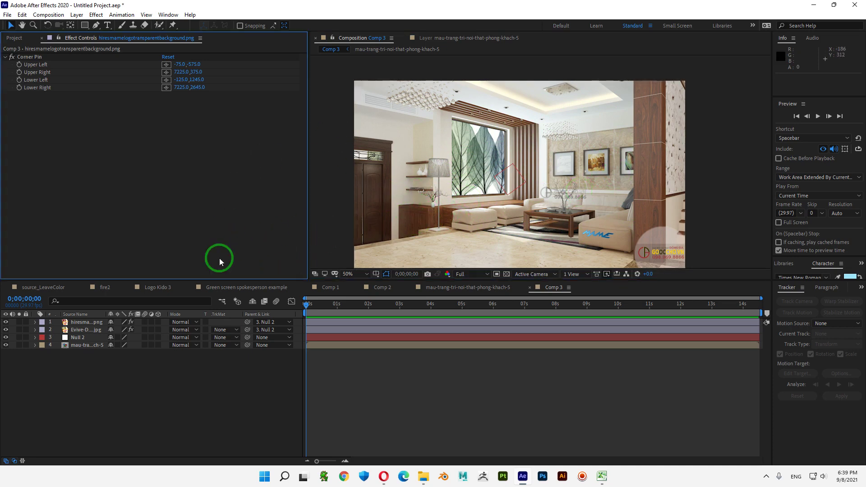
left_click(227, 398)
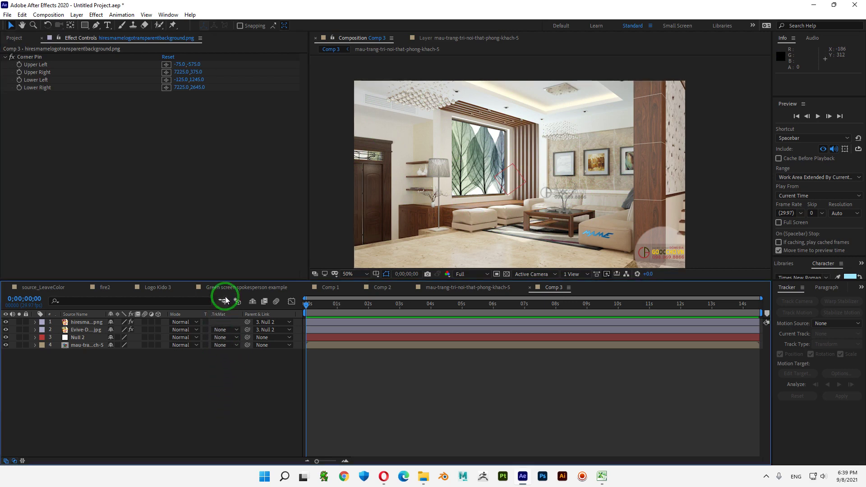
left_click(200, 190)
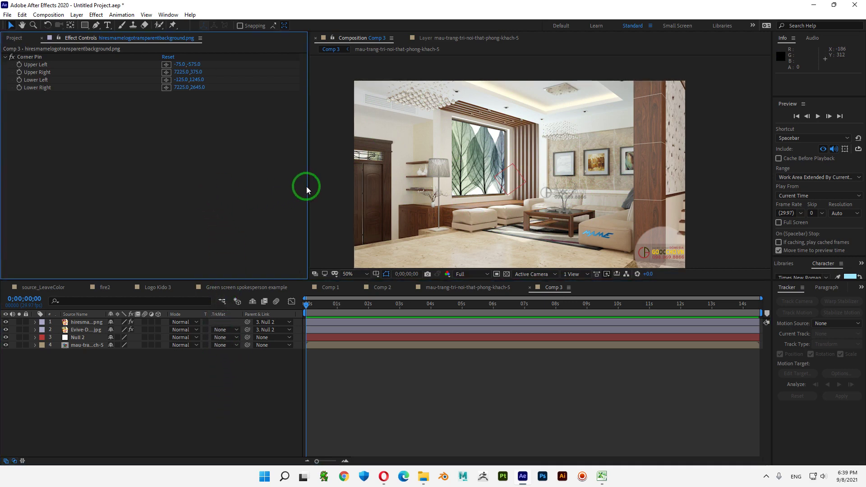
Step: Narrow the effect settings area to give the composition view more width
left_click_drag(306, 181, 164, 164)
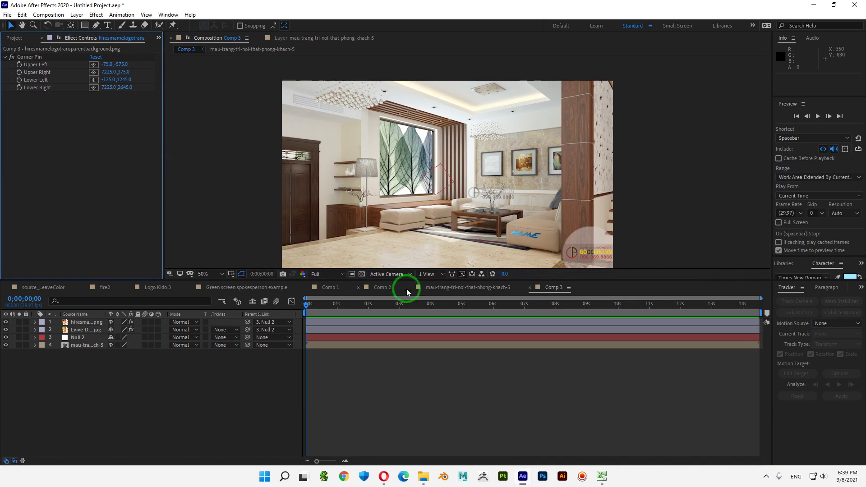
left_click(265, 404)
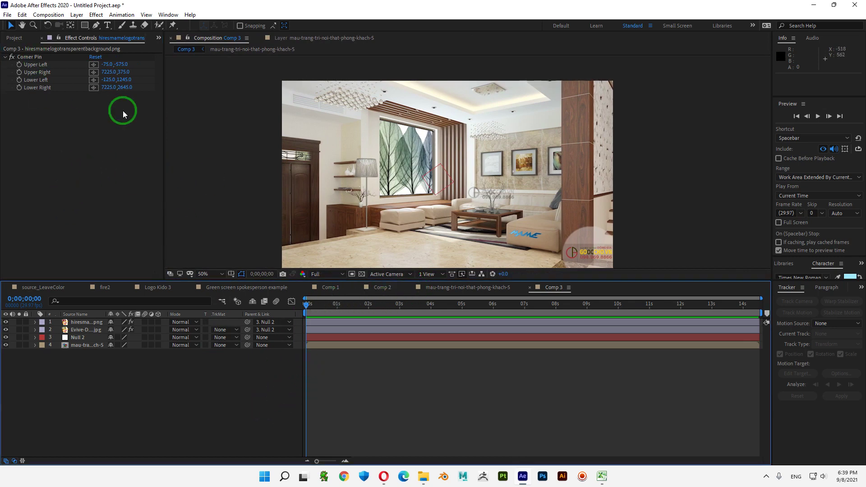
left_click_drag(162, 118, 240, 117)
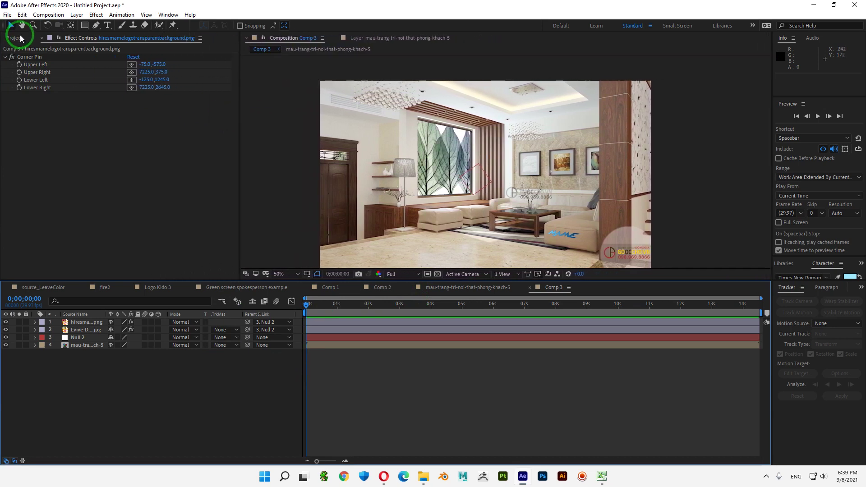
Step: Start a new empty project without saving the current one
left_click(16, 38)
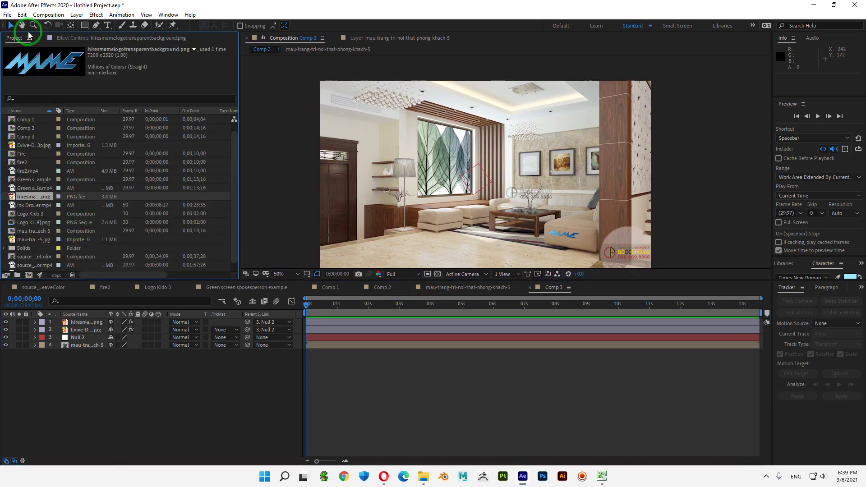
left_click(7, 15)
mouse_move(28, 26)
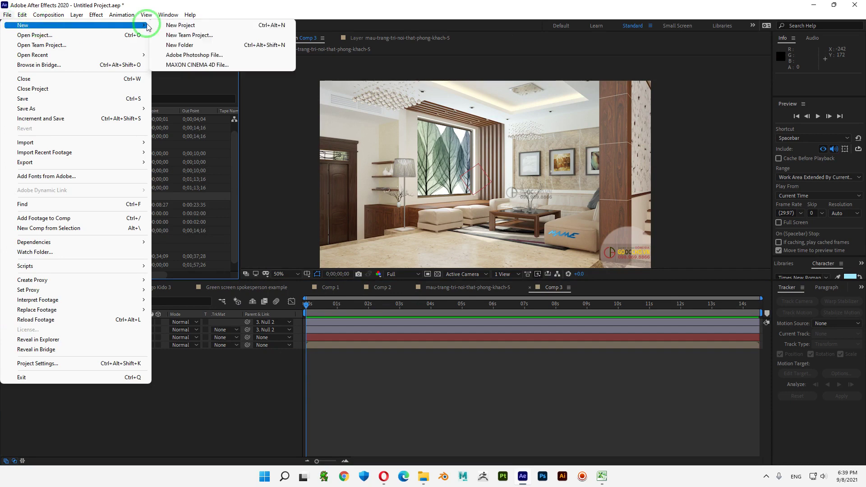
left_click(198, 24)
left_click(446, 248)
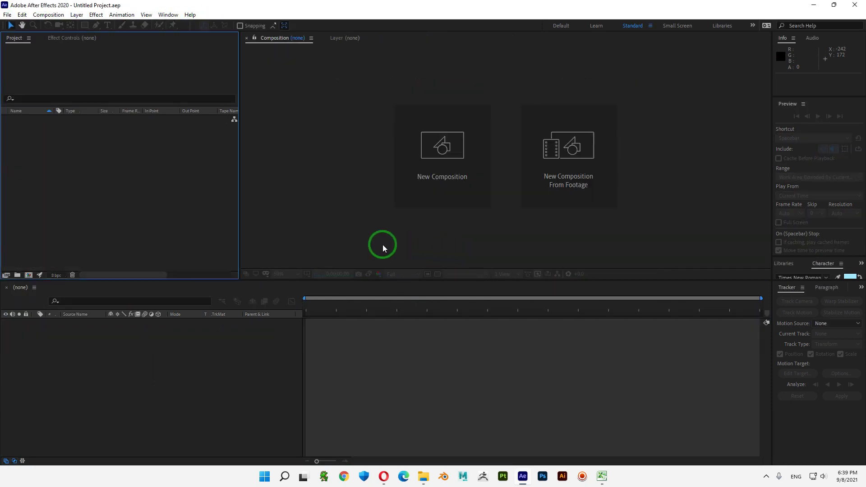
Step: Create a new composition with the HDV/HDTV 720 29.97 preset at 1280 x 720
left_click(450, 159)
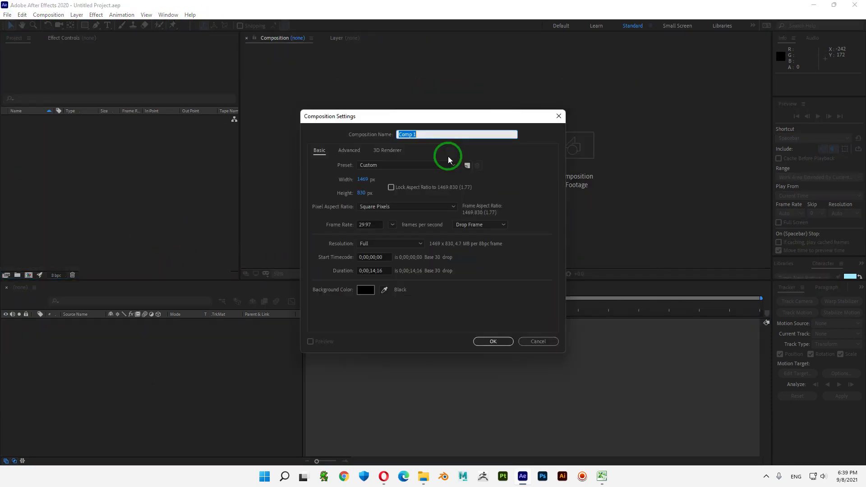
left_click(454, 165)
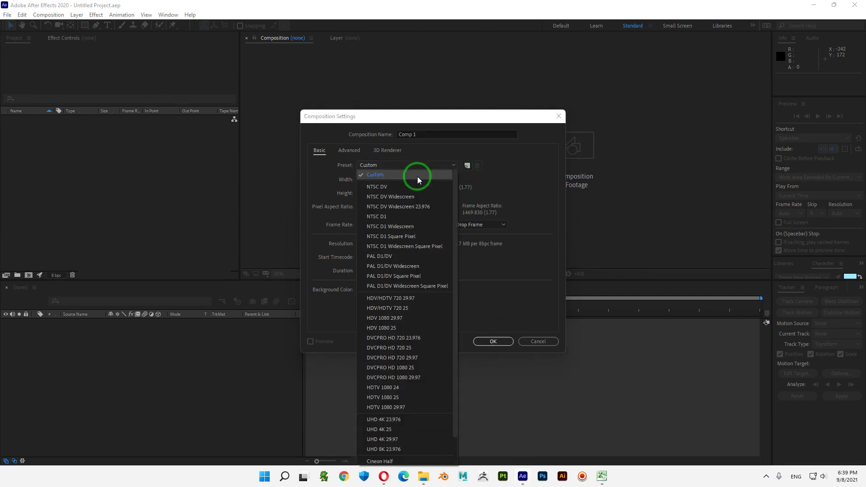
left_click(400, 292)
left_click(493, 342)
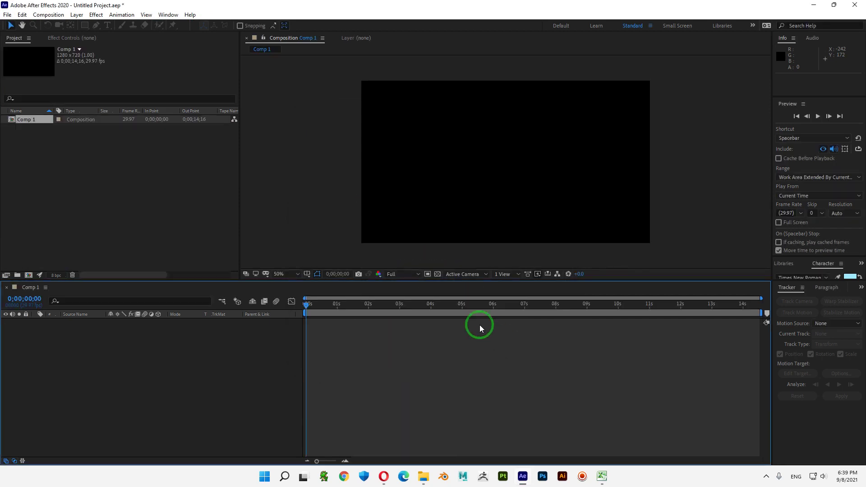
Step: Import the NEW YORK CITY Amazing Helicopter Tour video from the tracking footage folder as footage
double_click(139, 196)
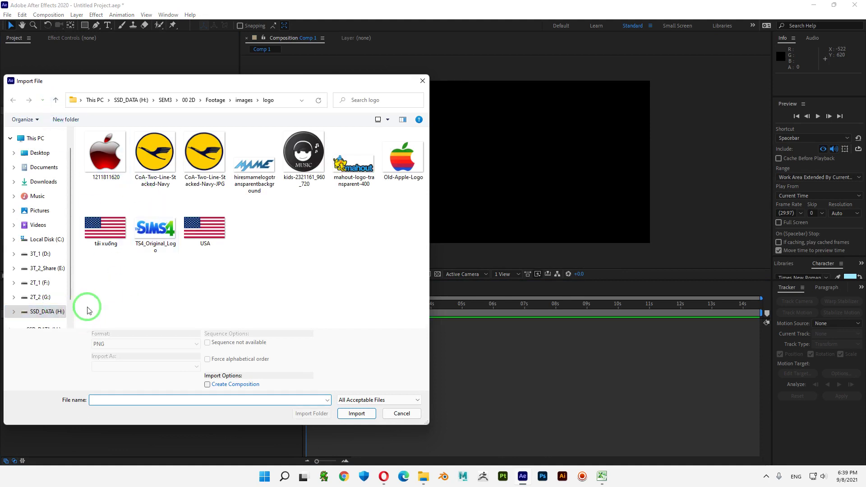
left_click(218, 101)
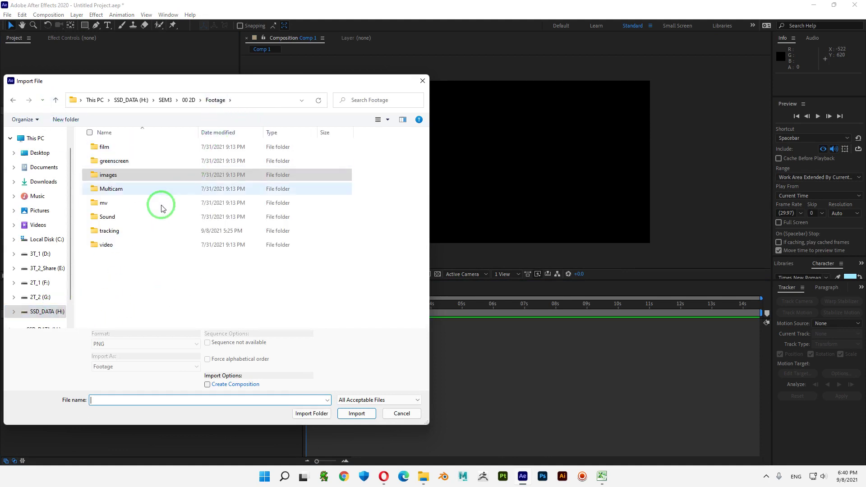
double_click(107, 231)
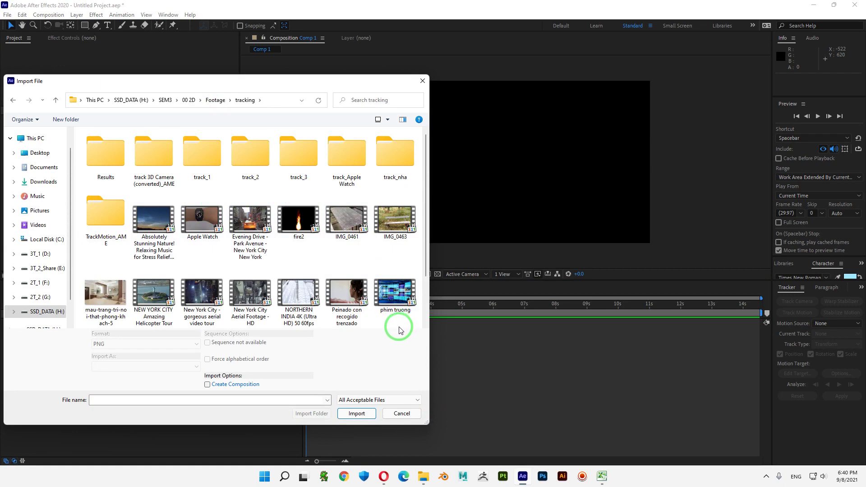
left_click(151, 295)
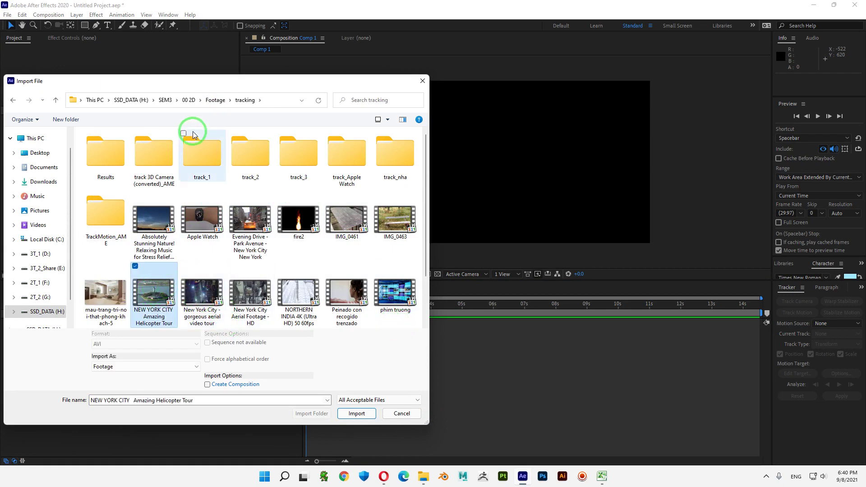
left_click_drag(261, 77, 634, 77)
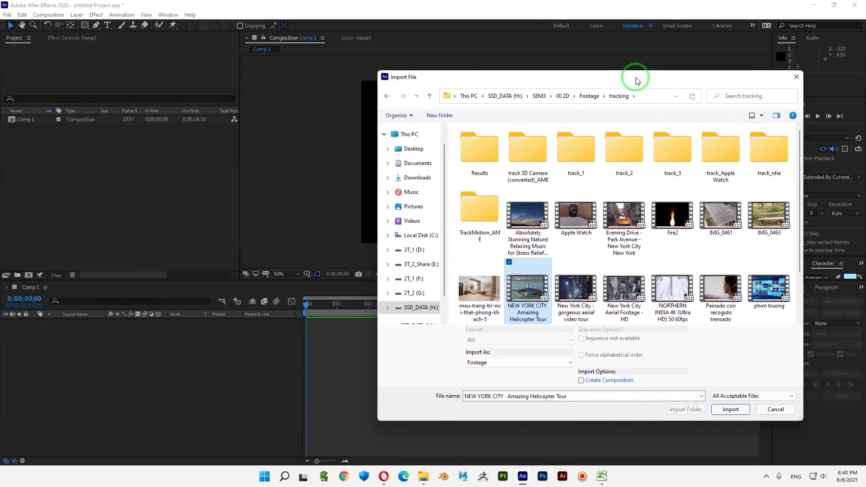
left_click(736, 413)
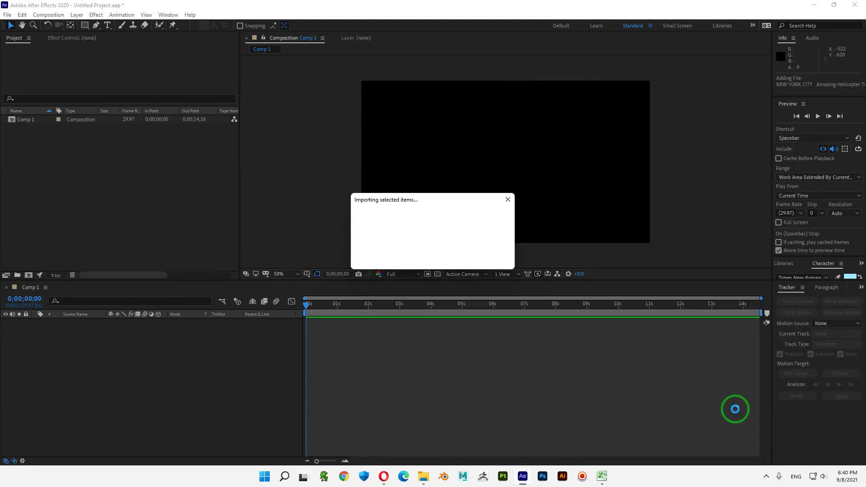
Step: Add the helicopter tour clip to Comp 1 and move the current time to 0;00;01;12
left_click_drag(20, 132, 44, 337)
left_click(44, 337)
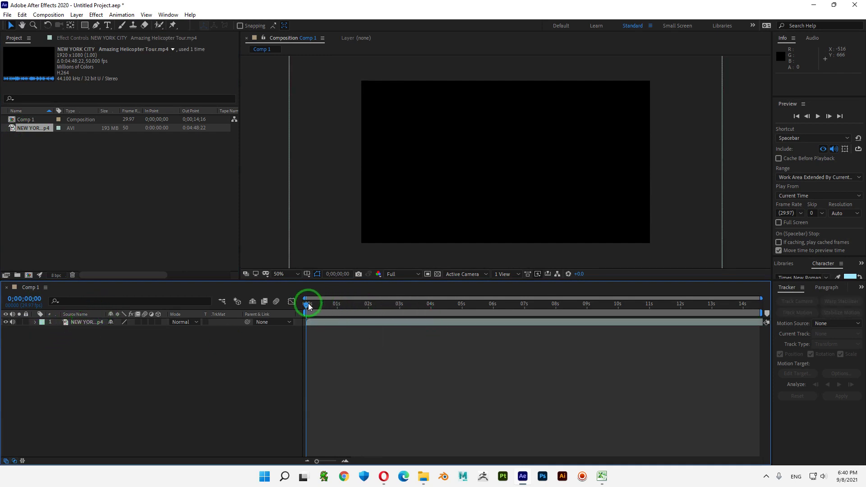
left_click_drag(308, 306, 352, 323)
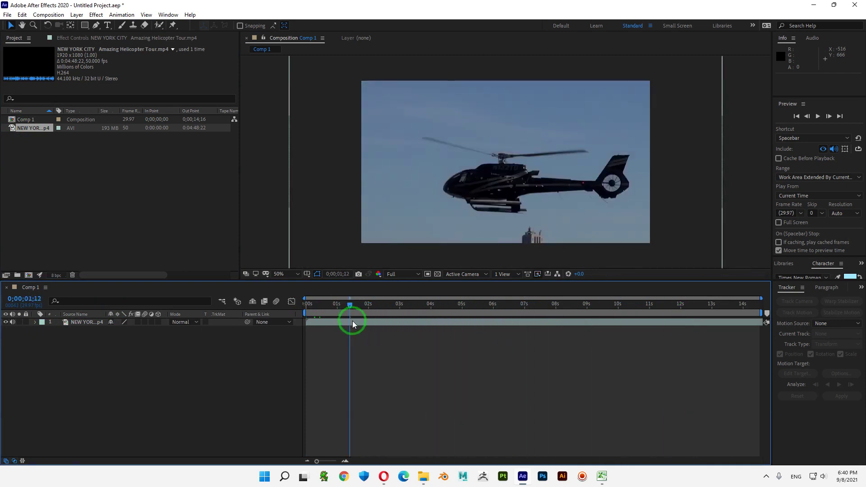
Step: Start another import and check the sample videos in the Day 16_DC_AE folder, closing that folder window
double_click(111, 159)
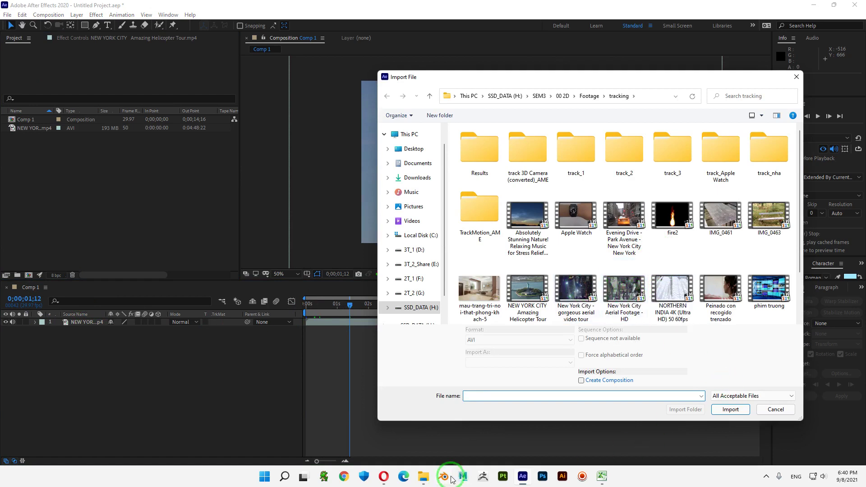
mouse_move(428, 476)
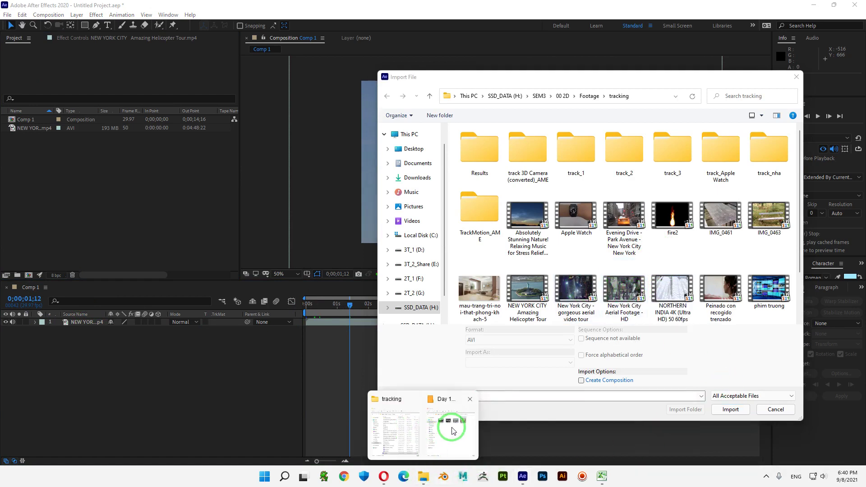
left_click(465, 422)
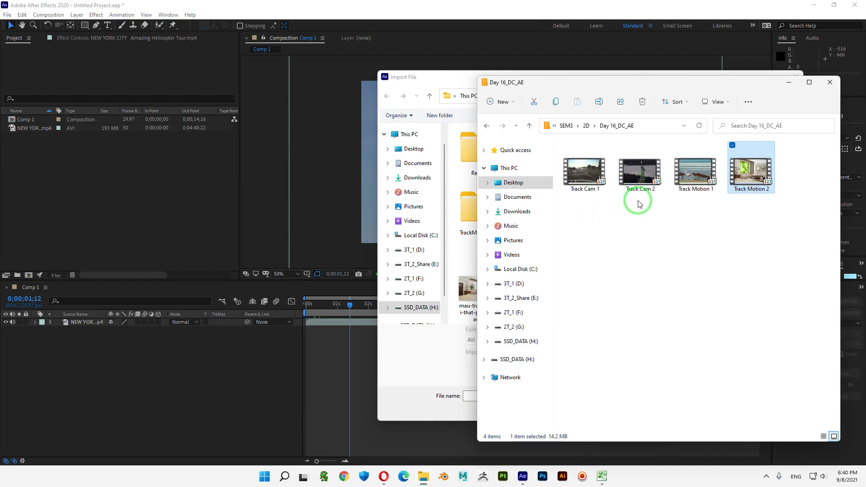
left_click(829, 82)
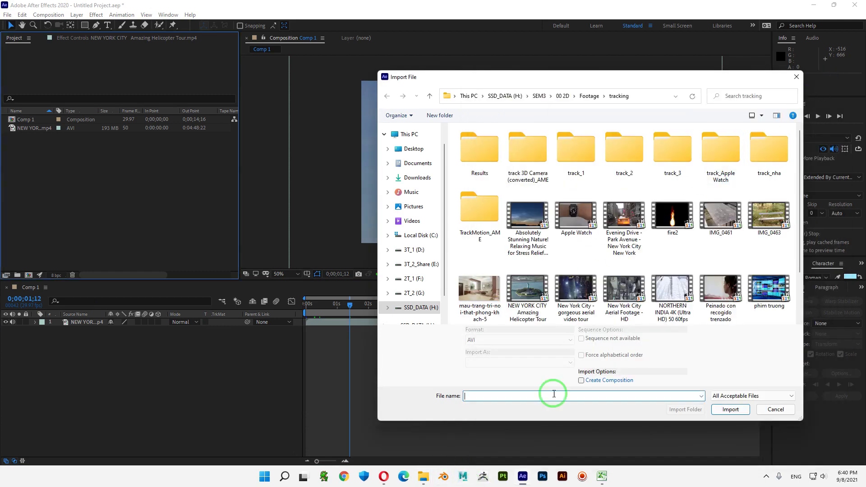
Step: Preview the "New York City - gorgeous aerial video tour" video from the tracking folder, skim through its shots, and close the player
left_click(423, 475)
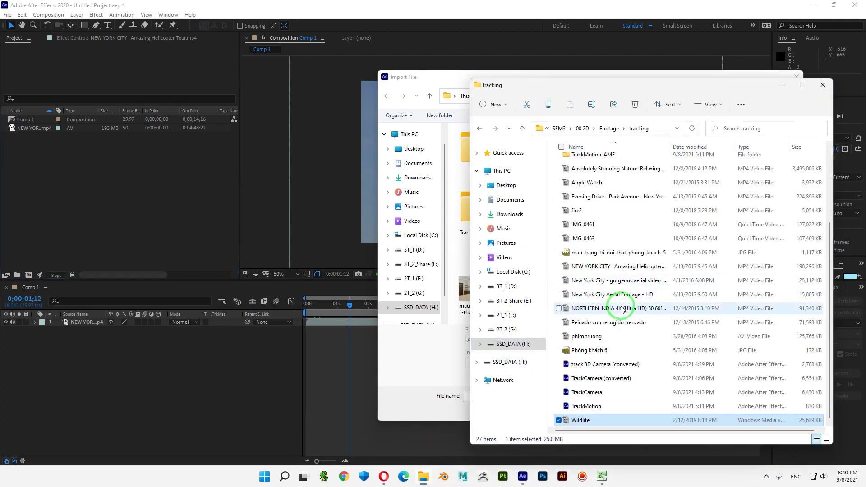
left_click(628, 282)
double_click(628, 281)
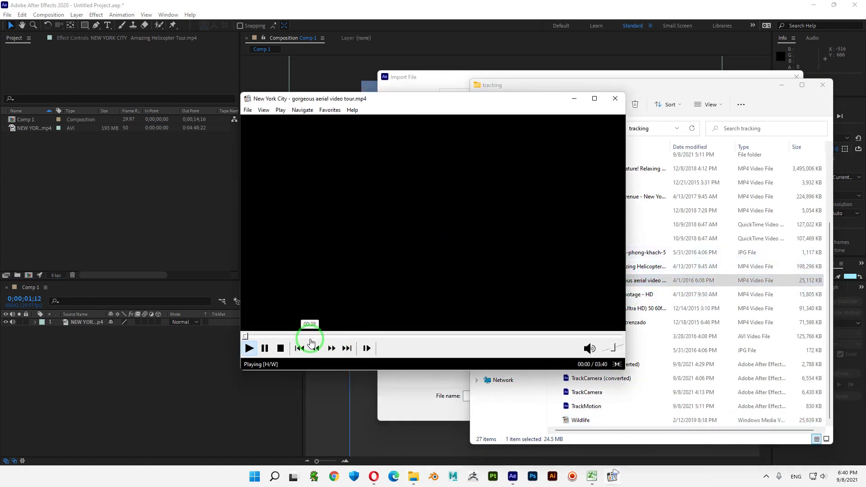
left_click_drag(313, 339, 422, 338)
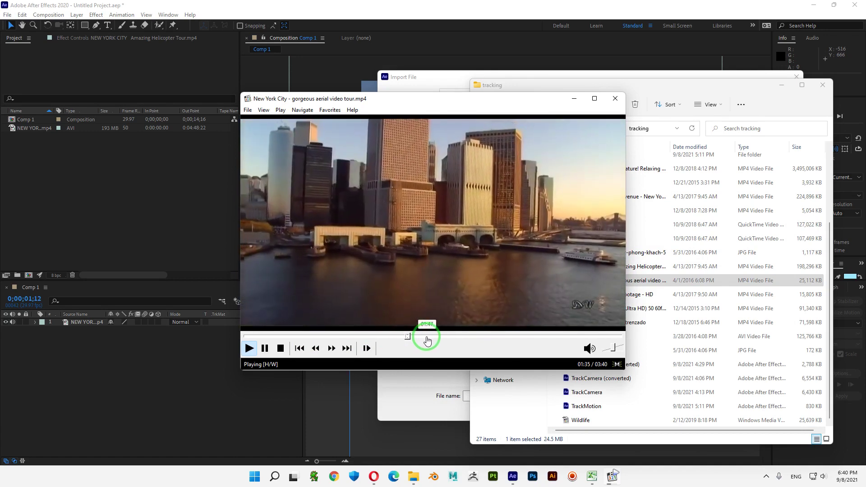
left_click(425, 339)
left_click(440, 339)
left_click(456, 338)
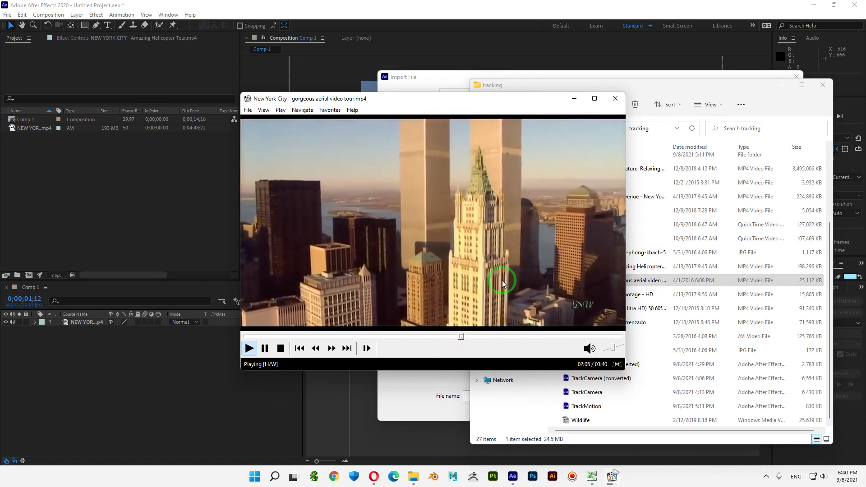
left_click(491, 336)
left_click(423, 337)
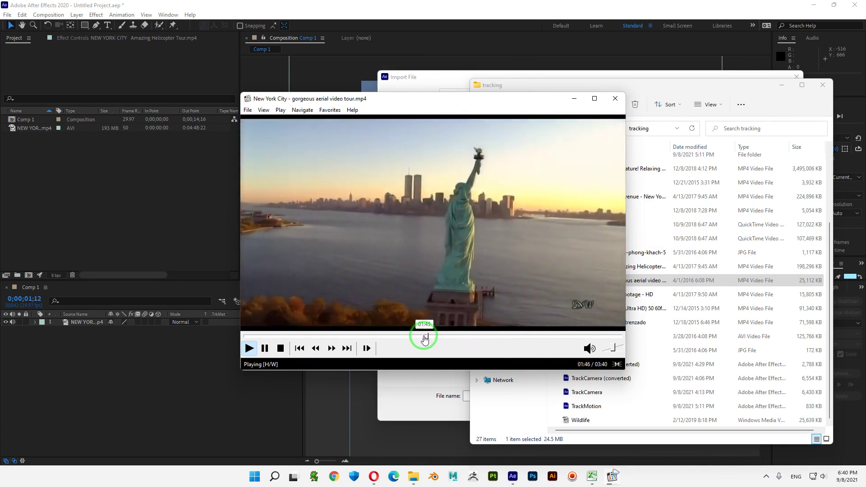
left_click(425, 338)
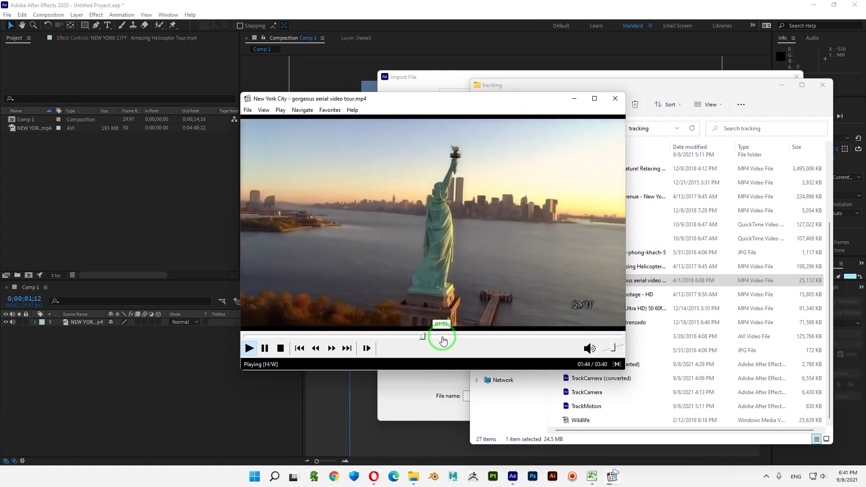
left_click(615, 98)
Step: Preview the New York City Aerial Footage - HD video, skim to the Statue of Liberty shot, and close the player
left_click(602, 294)
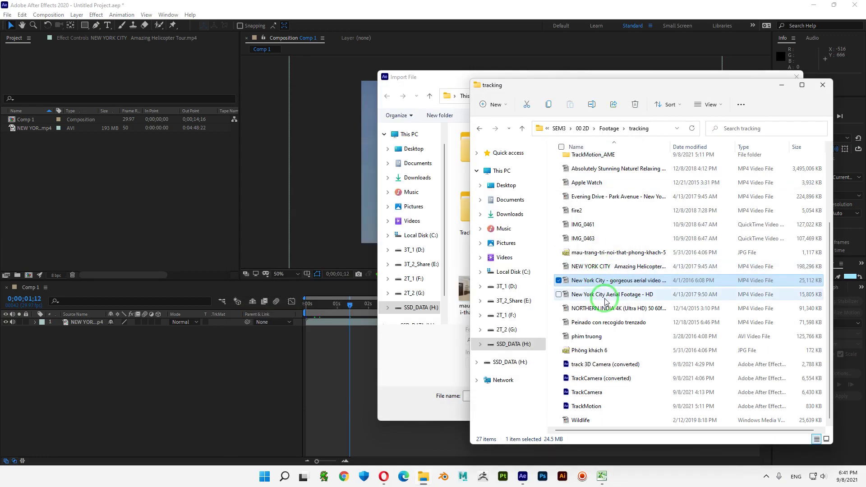
double_click(604, 298)
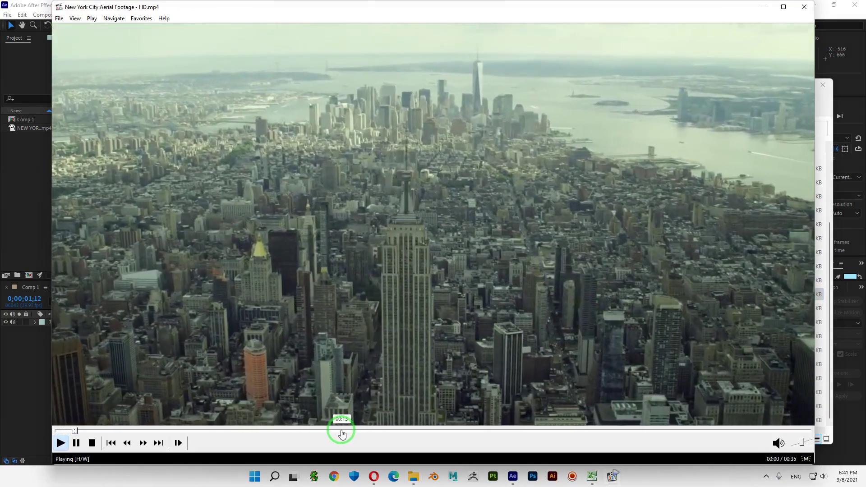
left_click(340, 430)
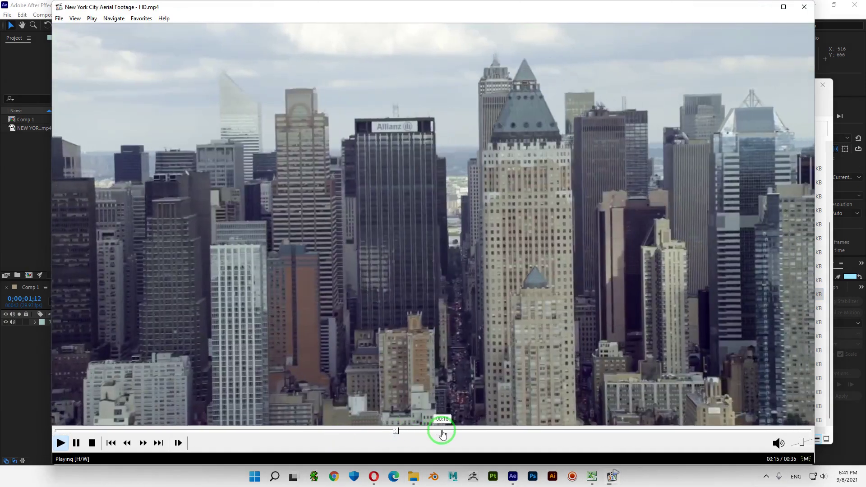
left_click(496, 432)
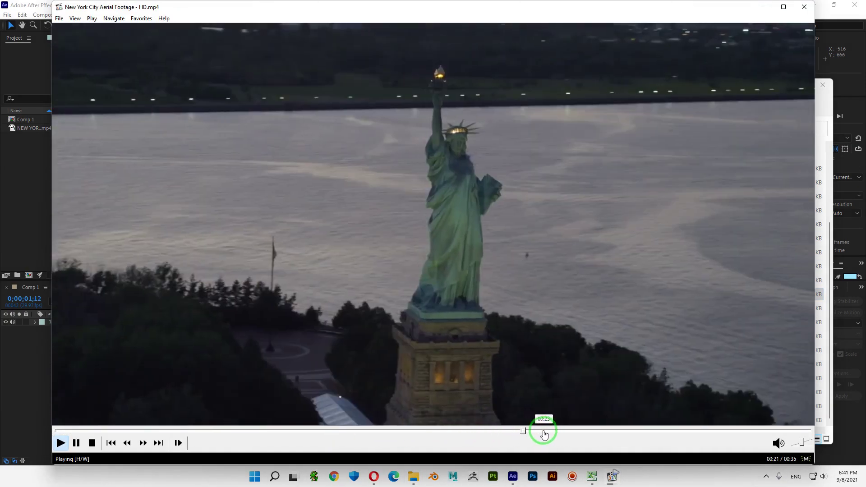
left_click(469, 431)
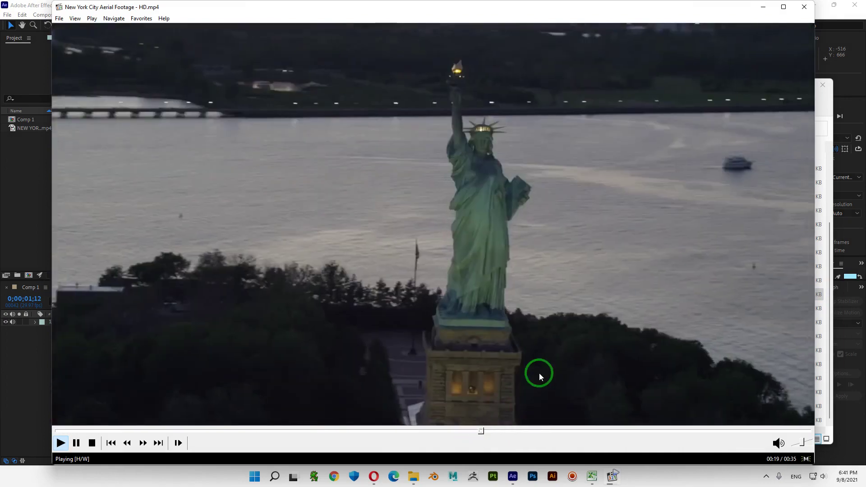
left_click(610, 273)
left_click(804, 7)
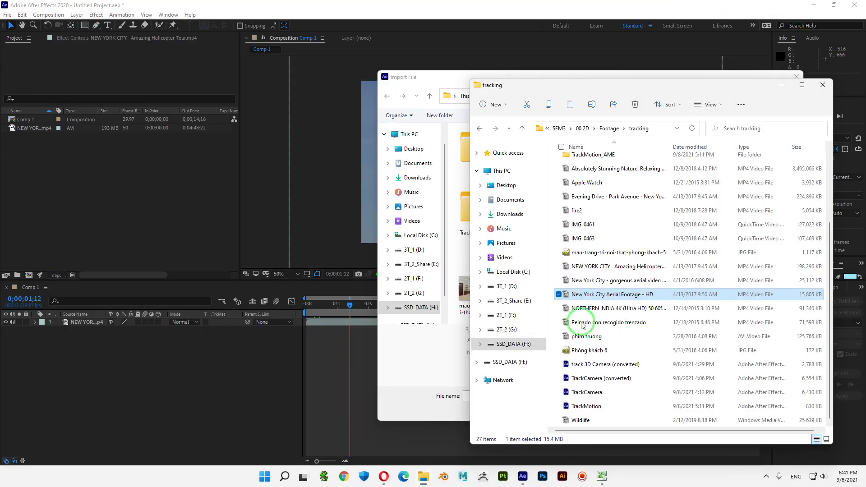
Step: Cancel the open import and create a new composition from the New York City Aerial Footage - HD video in the tracking folder
left_click_drag(604, 299, 606, 269)
left_click(445, 79)
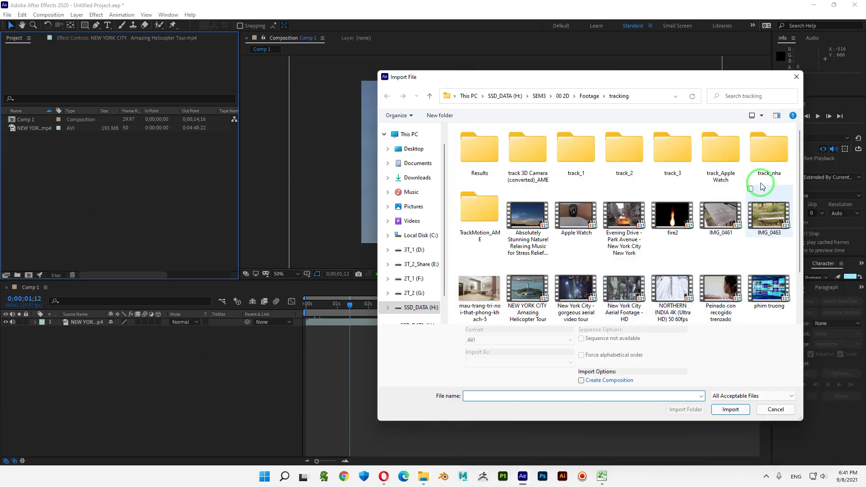
left_click(796, 77)
left_click(424, 478)
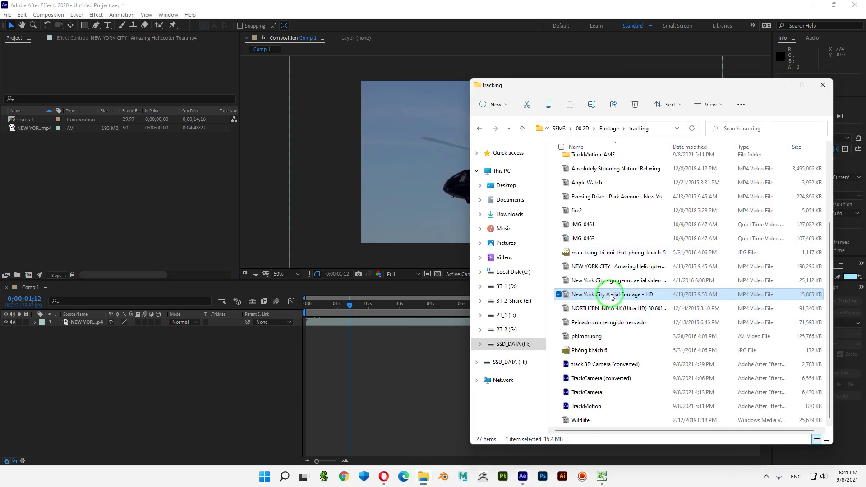
left_click_drag(612, 298, 28, 275)
Step: Set the work area from 0:00:19:21 to 0:00:22:18 around the Statue of Liberty shot and trim the composition to it
left_click_drag(338, 311, 563, 333)
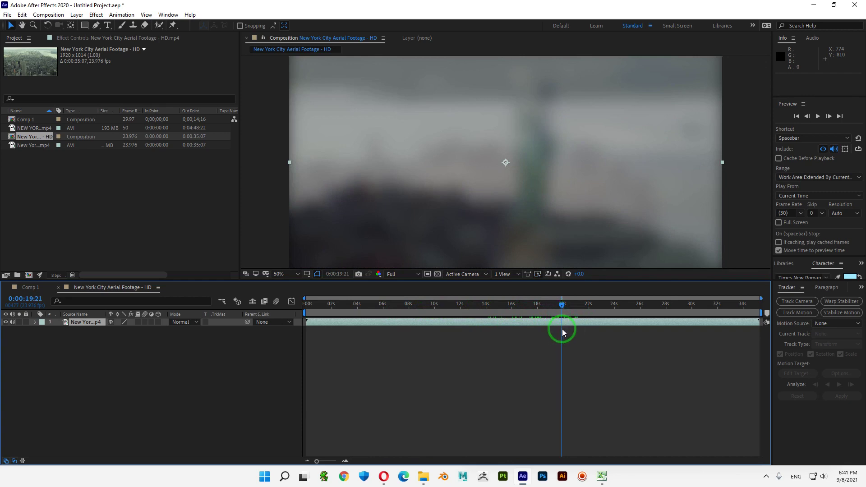
key("space")
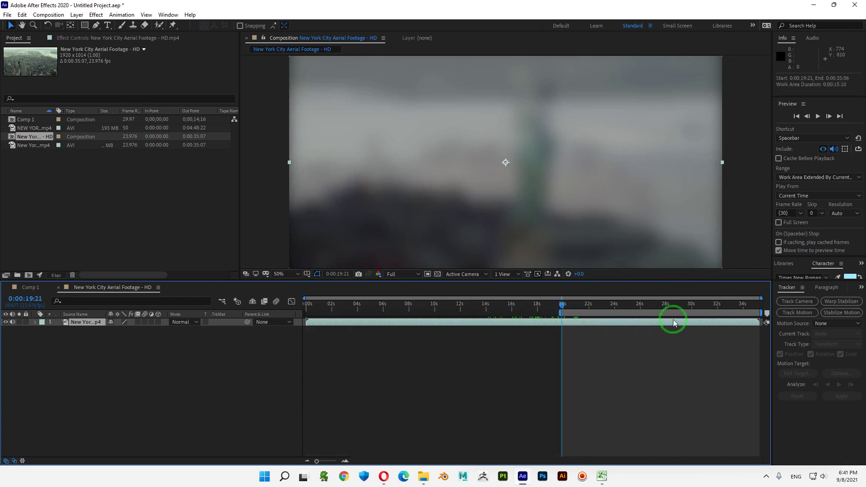
left_click_drag(569, 308, 598, 305)
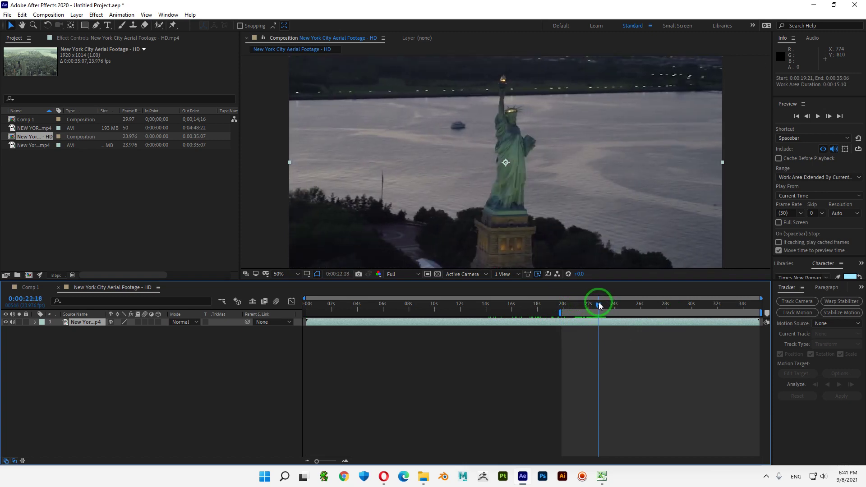
key("n")
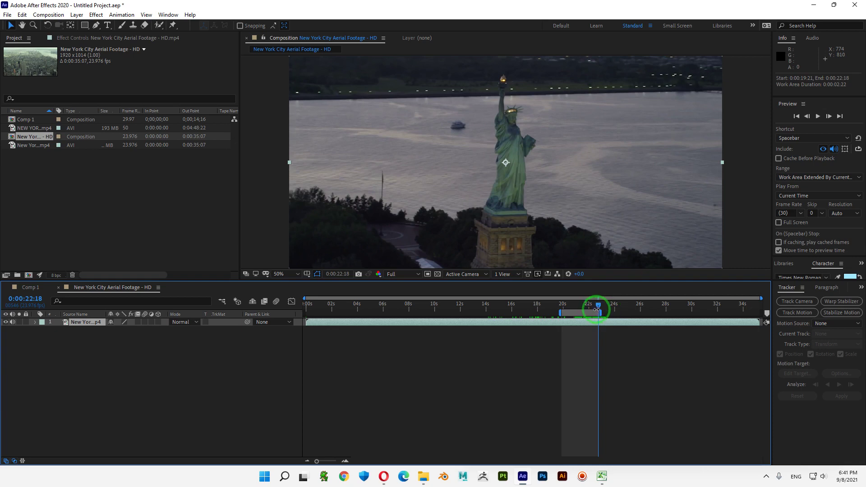
right_click(583, 318)
left_click(612, 342)
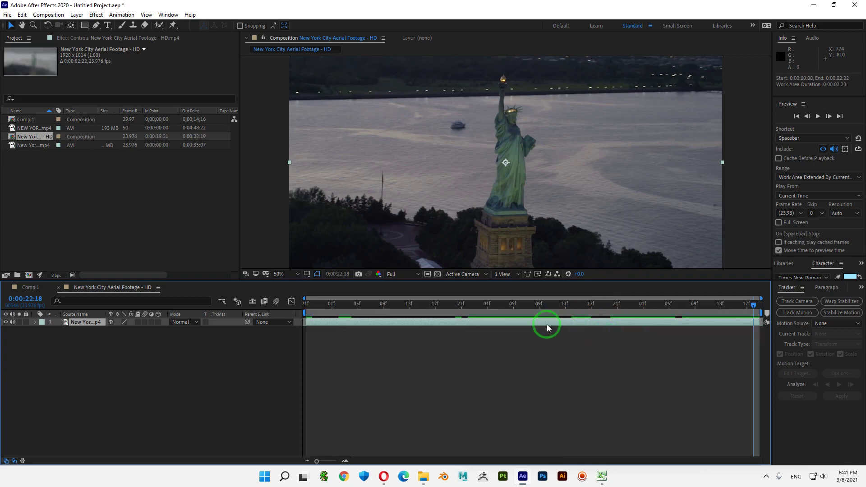
Step: Move the work area start to 0:00:20:02, trim the composition to it, and scrub through the shot back to its beginning
left_click_drag(317, 311, 339, 321)
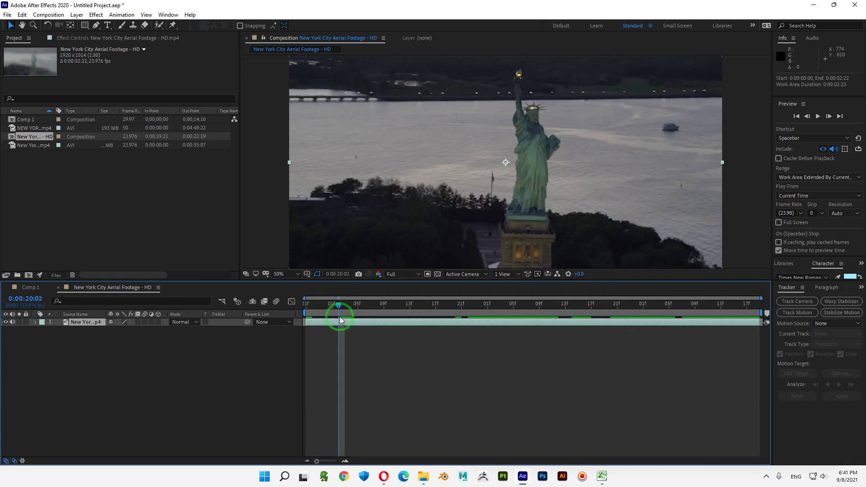
key("b")
right_click(372, 312)
left_click(411, 341)
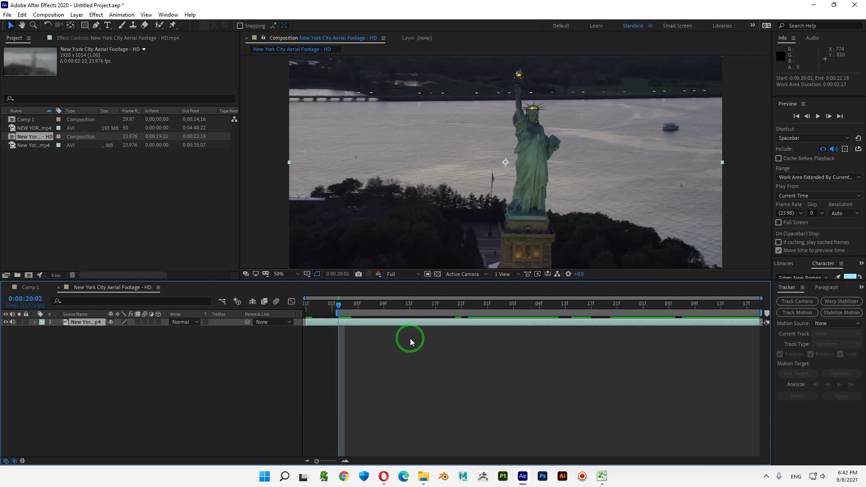
left_click(742, 302)
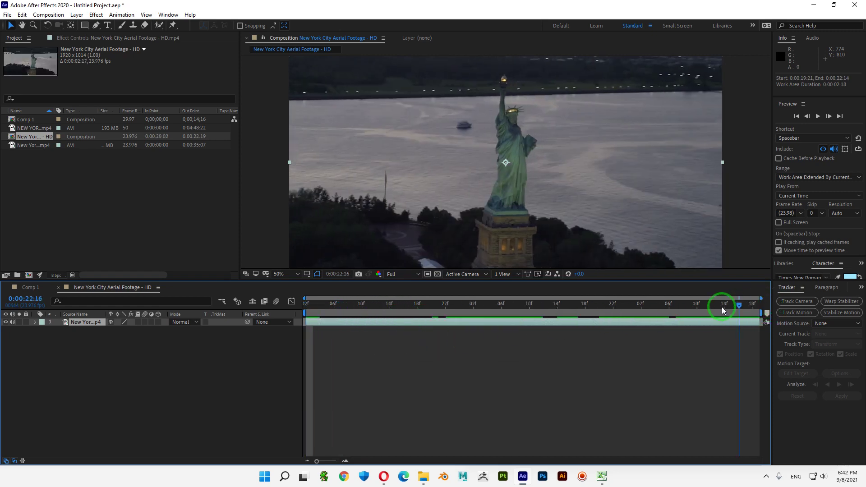
left_click_drag(721, 310, 242, 304)
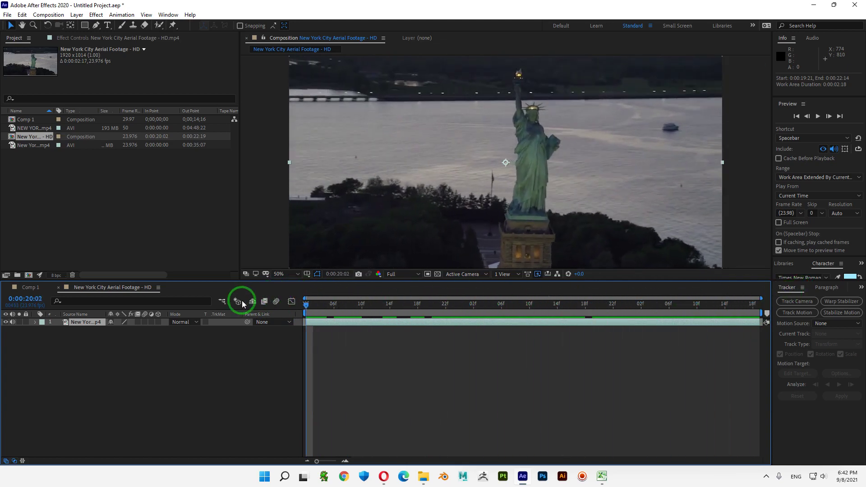
Step: Run Track Camera on the New York City aerial footage layer
left_click(131, 344)
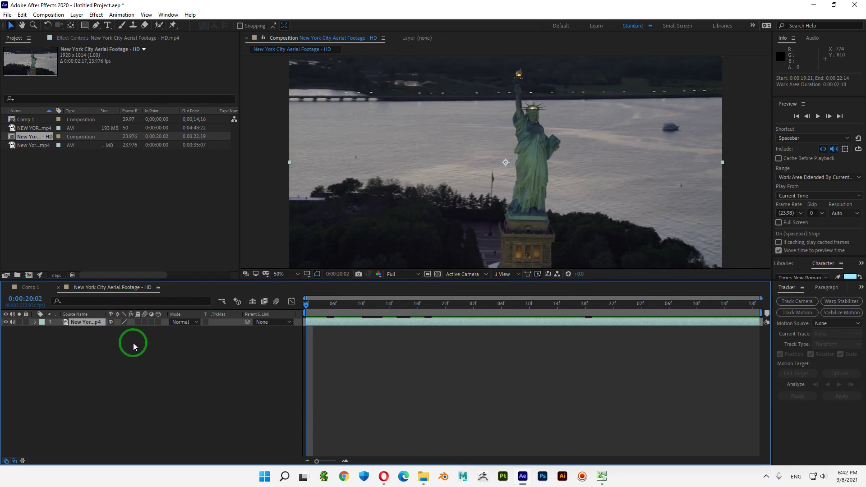
left_click(92, 325)
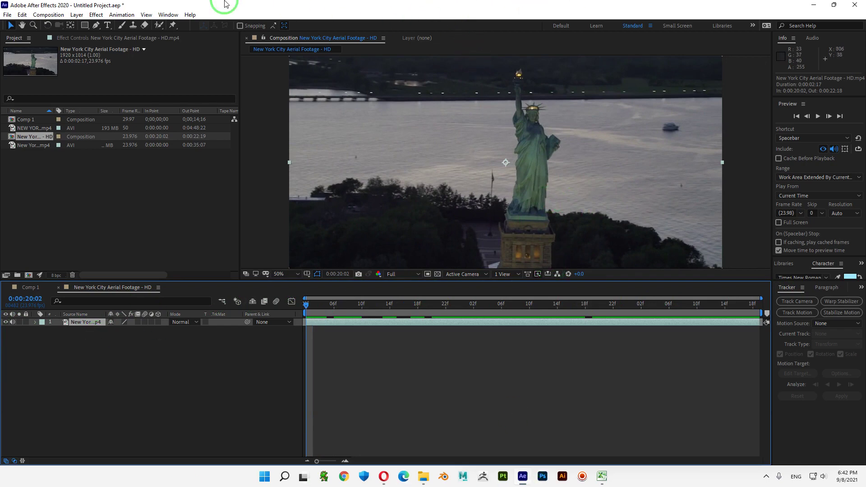
left_click(121, 15)
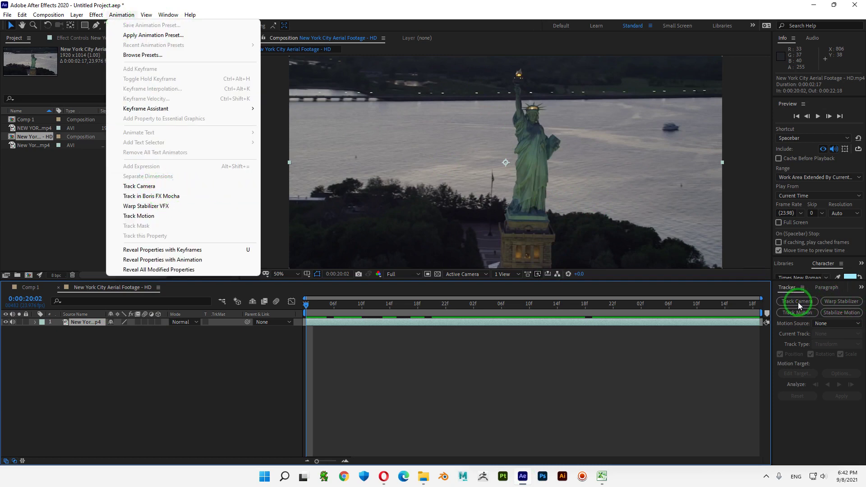
left_click(146, 186)
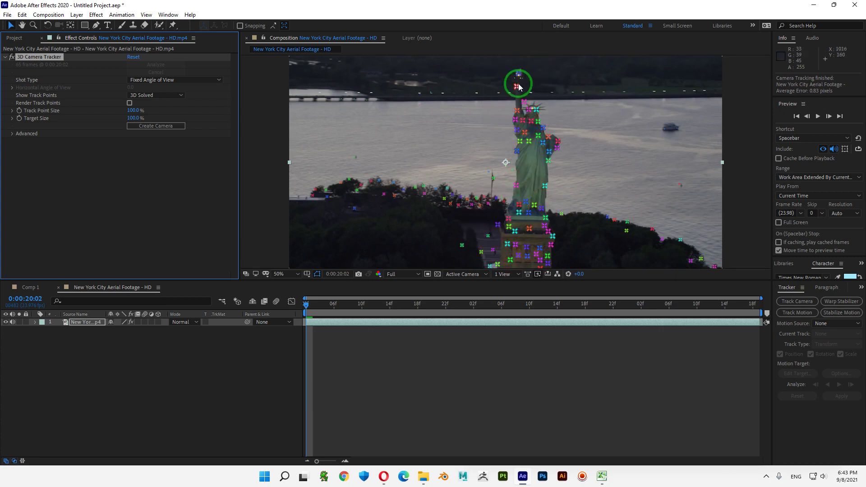
Step: Go to 0:00:21:07 and set the 3D Camera Tracker's track point size to 56% and target size to 61%
left_click_drag(307, 303, 510, 311)
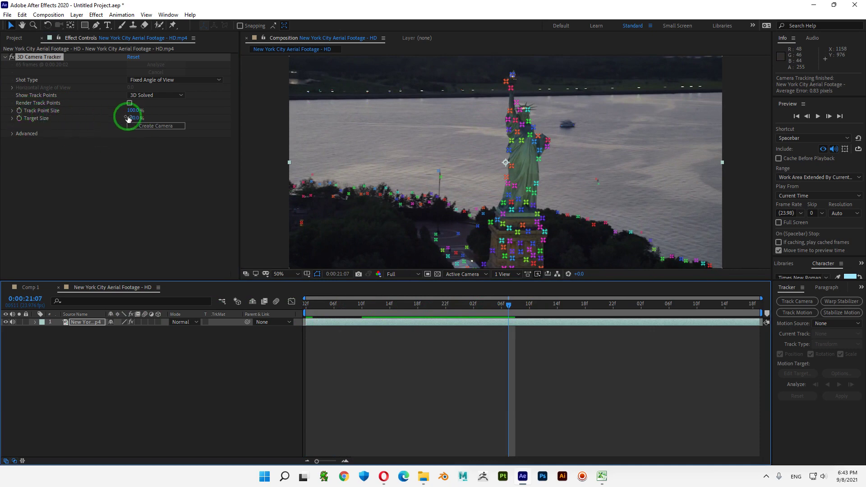
left_click_drag(135, 110, 185, 127)
left_click(512, 133)
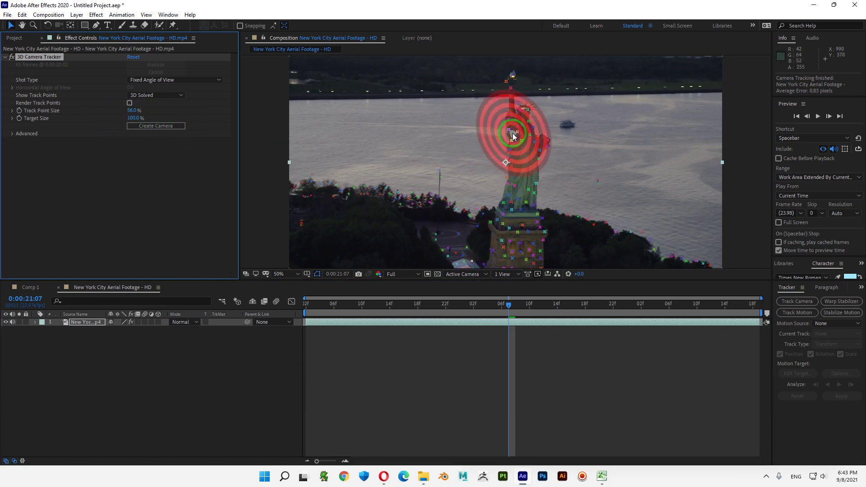
left_click_drag(133, 118, 100, 119)
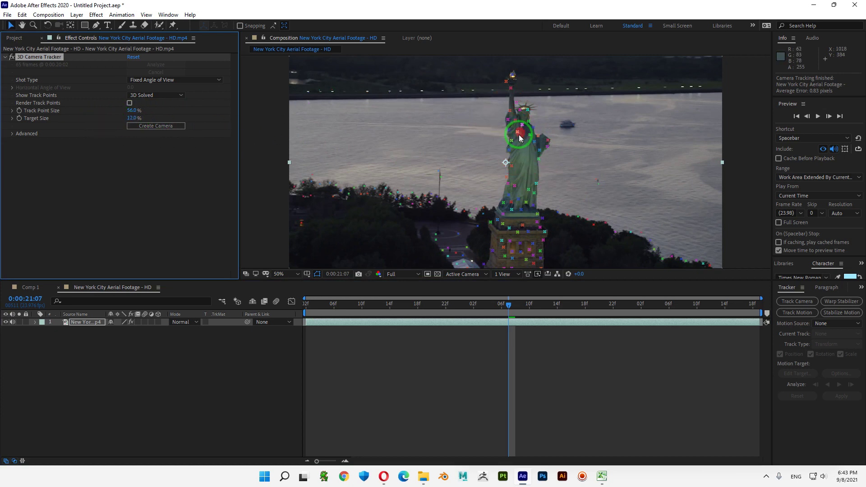
left_click_drag(132, 119, 228, 120)
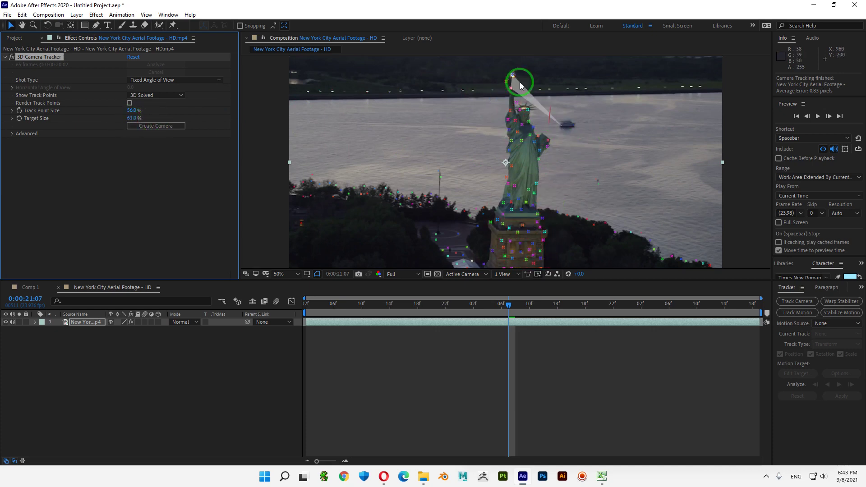
Step: Select a group of track points on the front of the statue's pedestal and create a text layer and camera from them
left_click(504, 256)
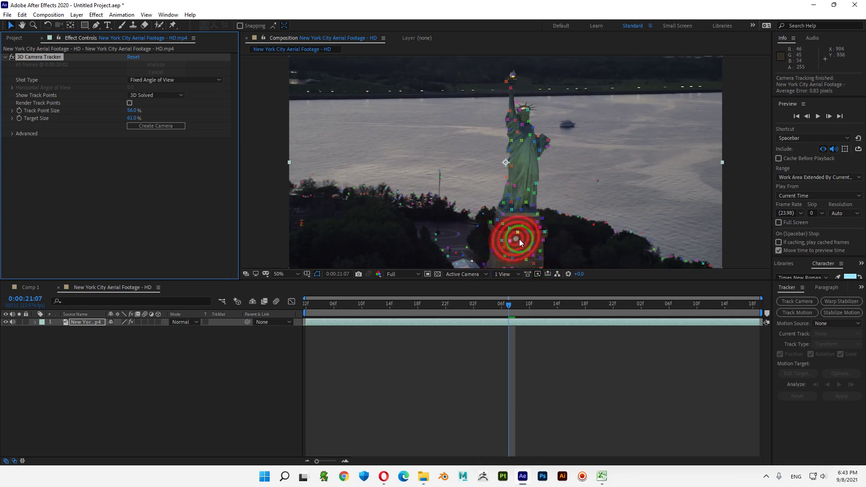
left_click_drag(519, 242, 524, 252)
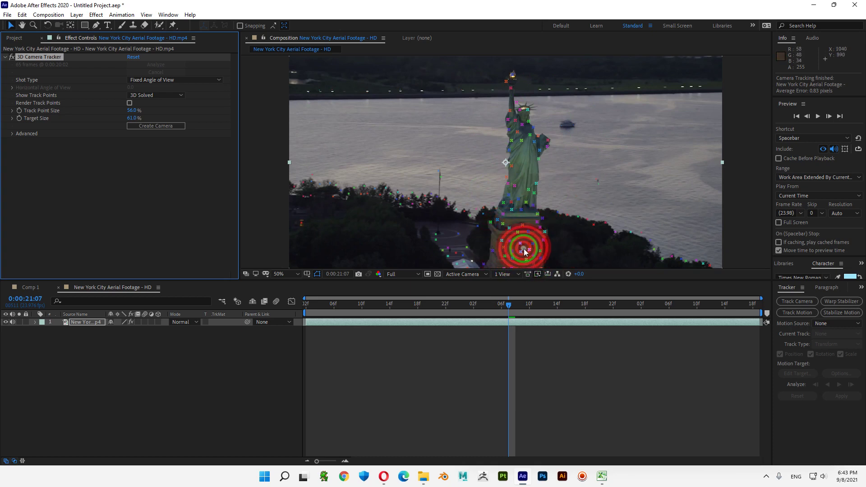
left_click(522, 251)
left_click(521, 250)
left_click(521, 244)
left_click(522, 251)
left_click(523, 250)
left_click(524, 251)
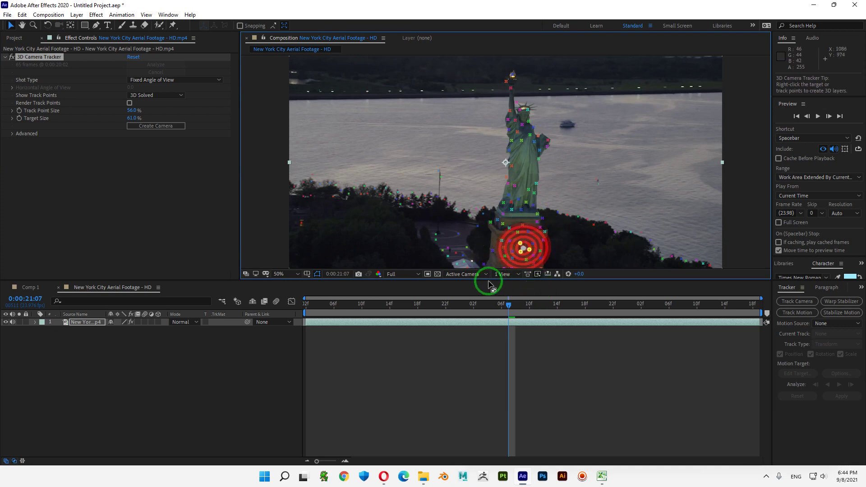
right_click(529, 240)
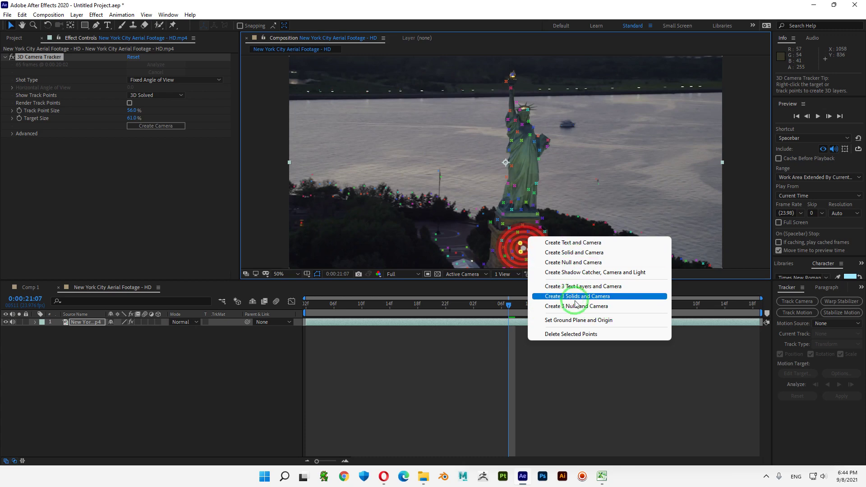
left_click(582, 246)
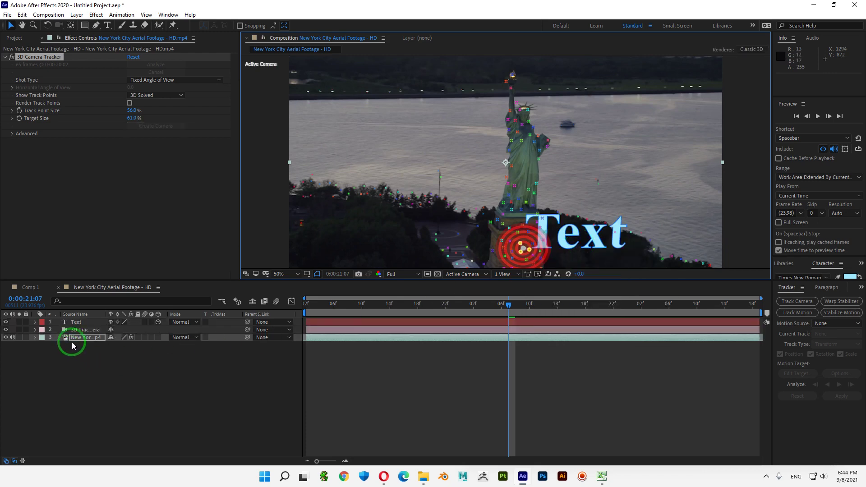
Step: Check the tracker camera and text layers, and scrub the shot back to 0:00:20:03 with the text layer selected
left_click(87, 331)
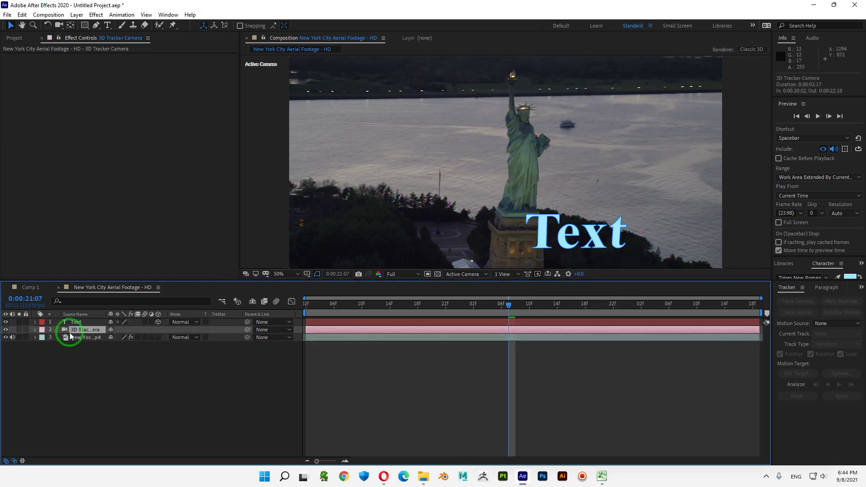
left_click(79, 322)
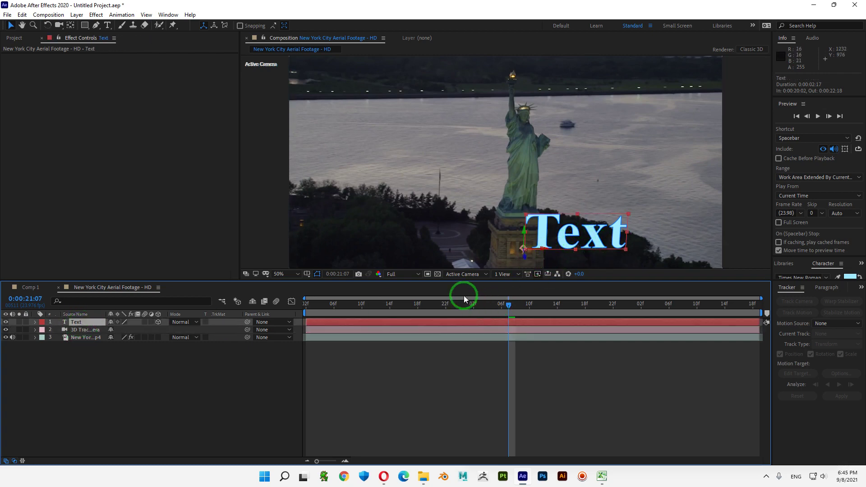
left_click_drag(507, 305, 313, 321)
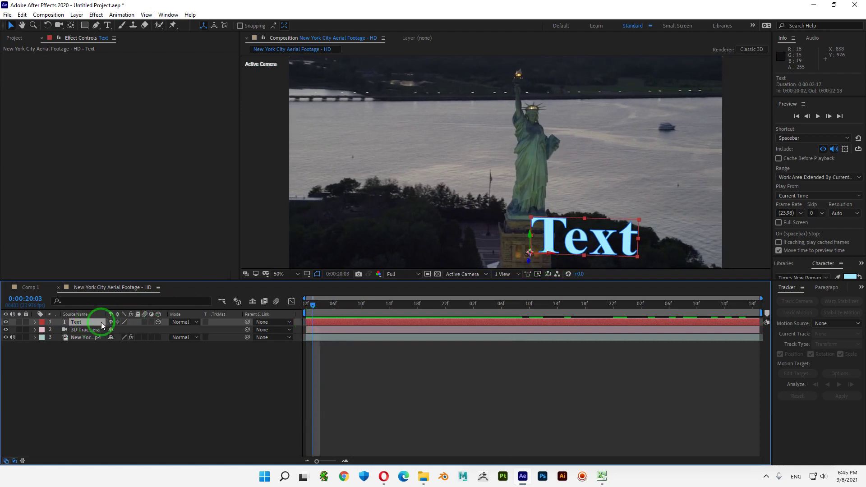
Step: Shift the text layer's X position to about 726.3 and reduce its scale to about 410.9%
key("p")
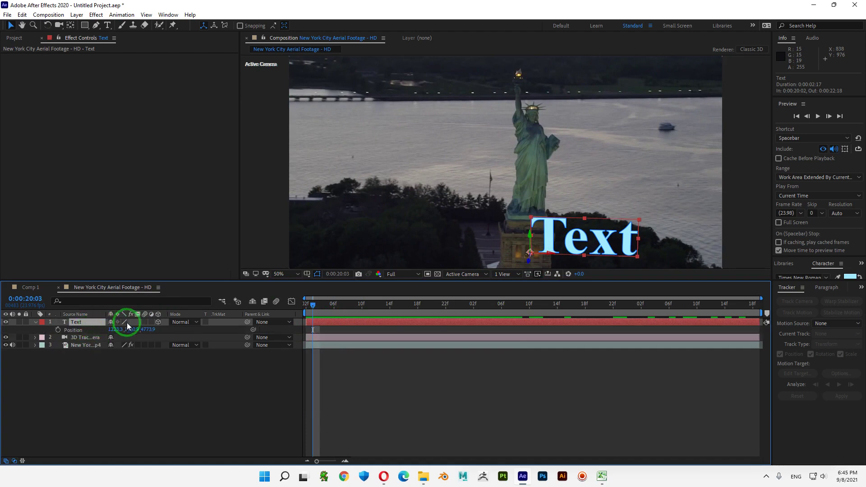
left_click_drag(115, 329, 7, 332)
left_click_drag(115, 329, 16, 334)
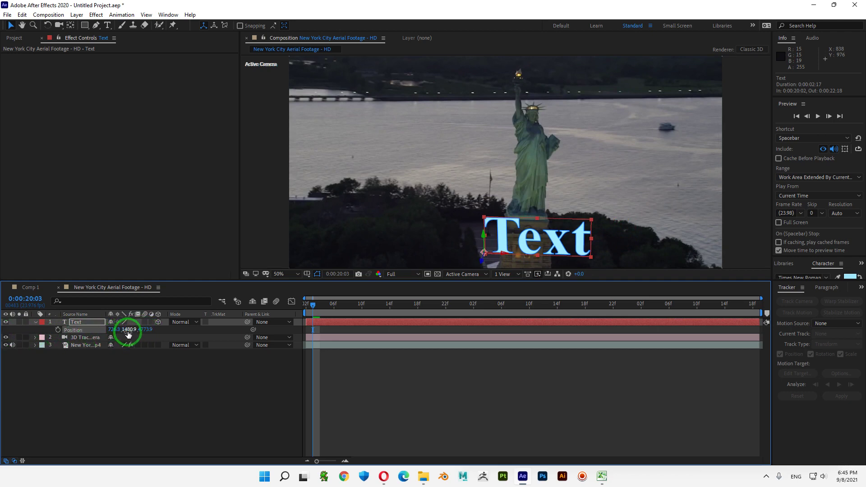
key("shift+s")
left_click_drag(121, 337, 4, 345)
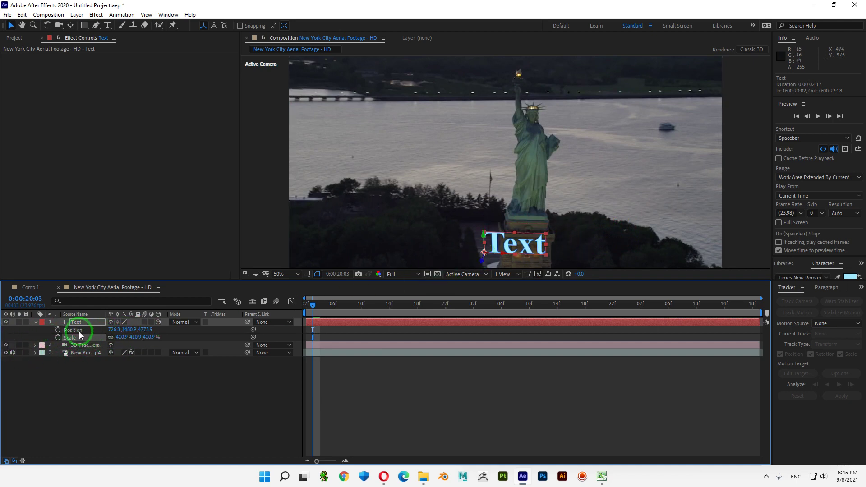
Step: Replace the text layer's wording with "New york"
double_click(99, 323)
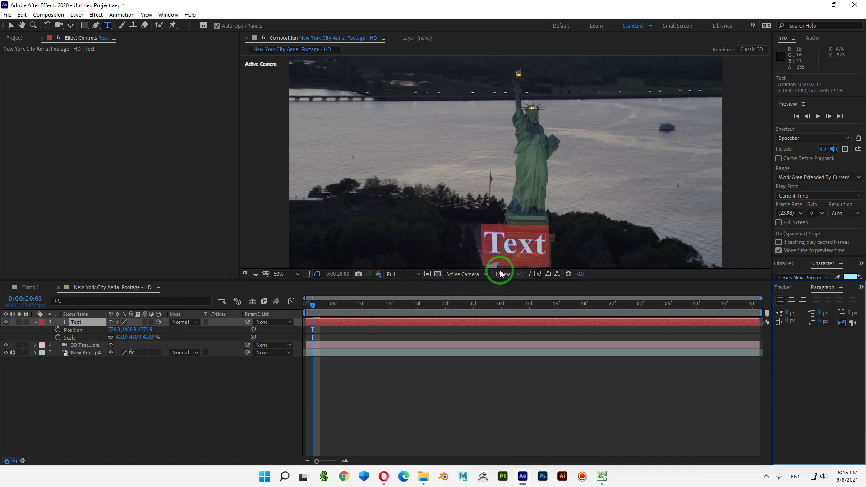
type("New")
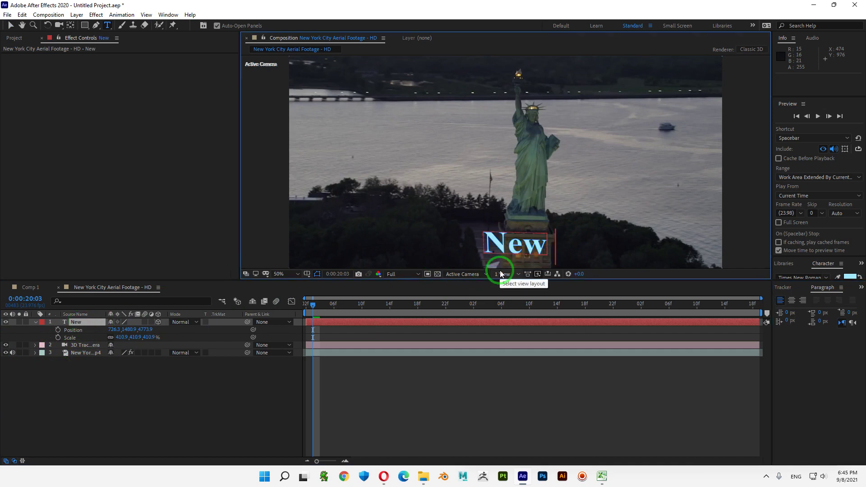
type(" york")
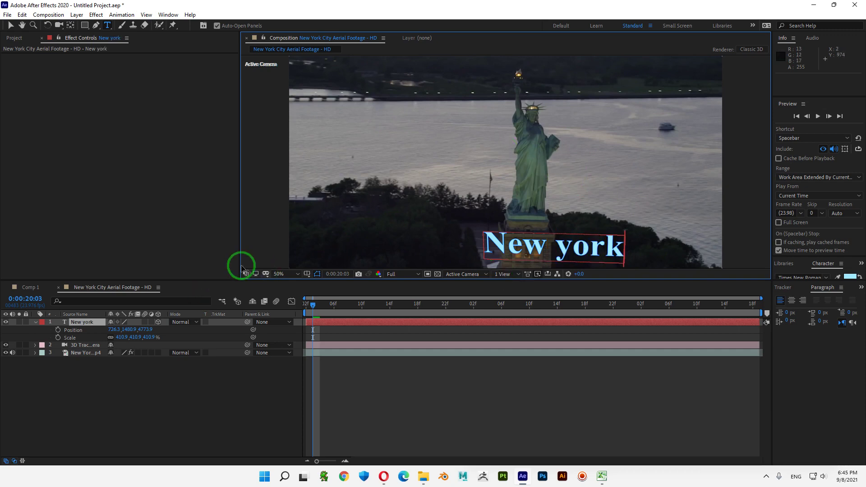
Step: Fit the text to the top of the pedestal with scale 156.9% and position 913.3, 1274.9, 4773.9
left_click_drag(132, 338, 23, 342)
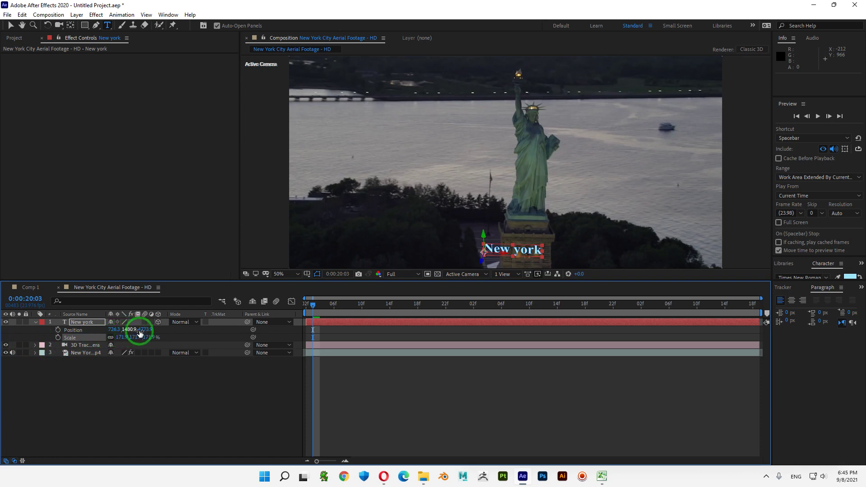
left_click_drag(132, 332, 32, 336)
left_click_drag(111, 332, 186, 332)
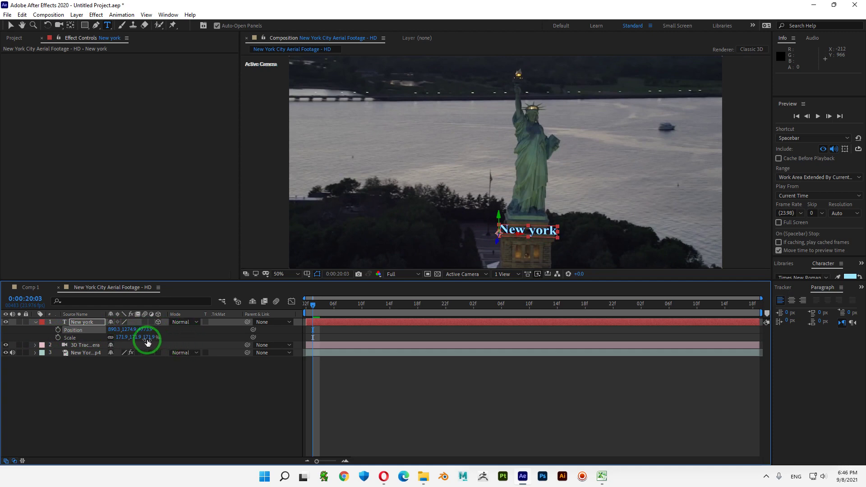
mouse_move(120, 337)
left_mouse_down()
mouse_move(112, 337)
mouse_move(121, 329)
left_mouse_up()
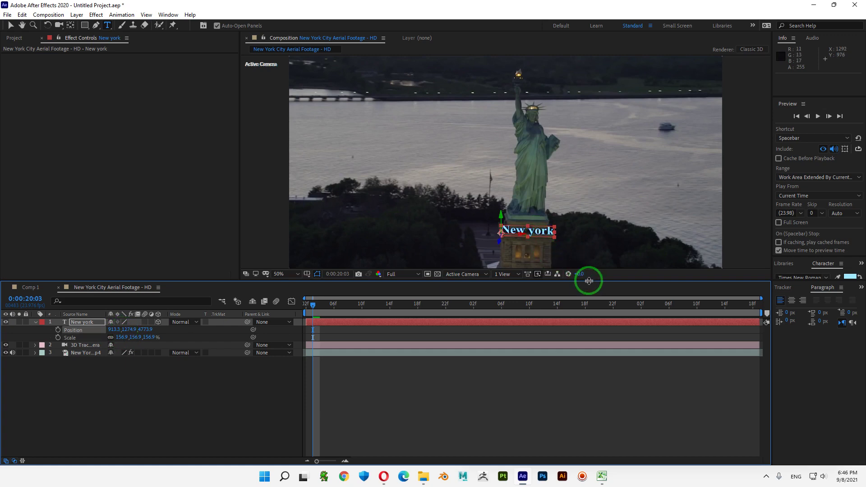
Step: Enlarge the composition view, inspect the text on the pedestal at 100%, and deselect and collapse the text layer
left_click_drag(588, 281, 599, 364)
key("/")
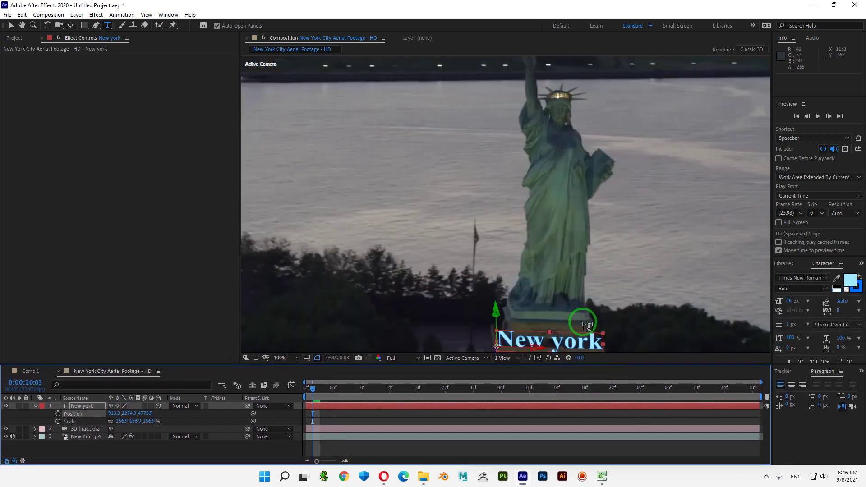
left_click_drag(594, 312, 561, 168)
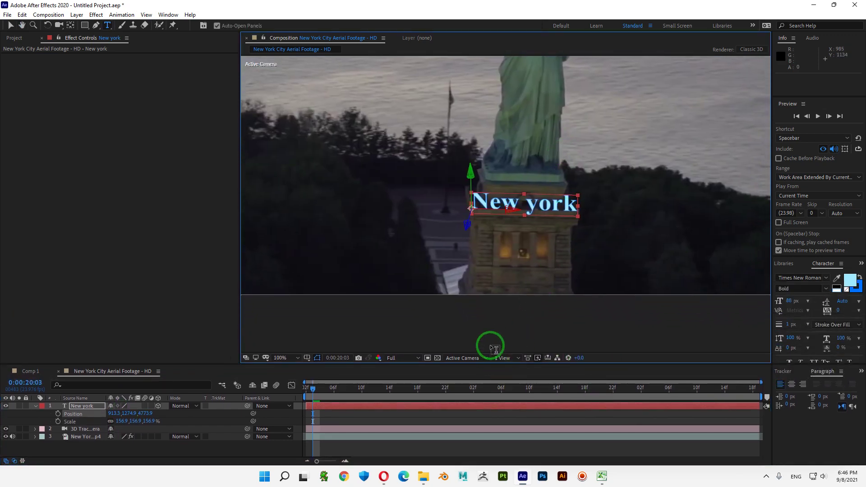
key("ctrl+s")
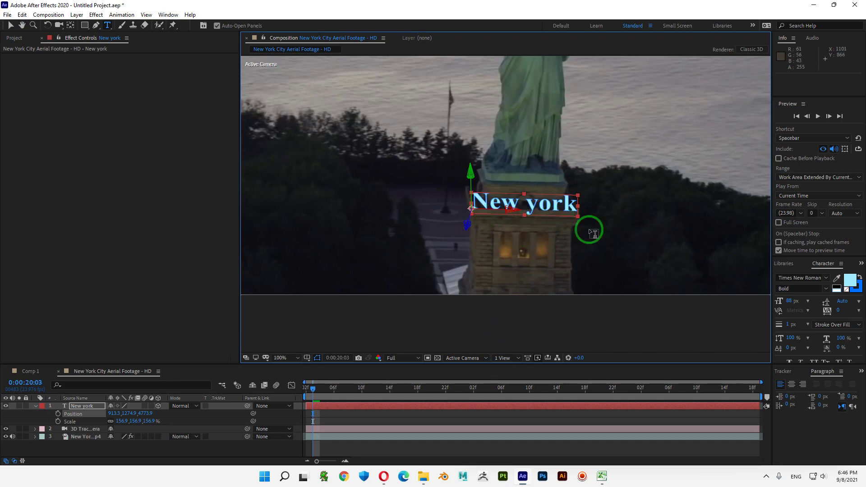
left_click(180, 449)
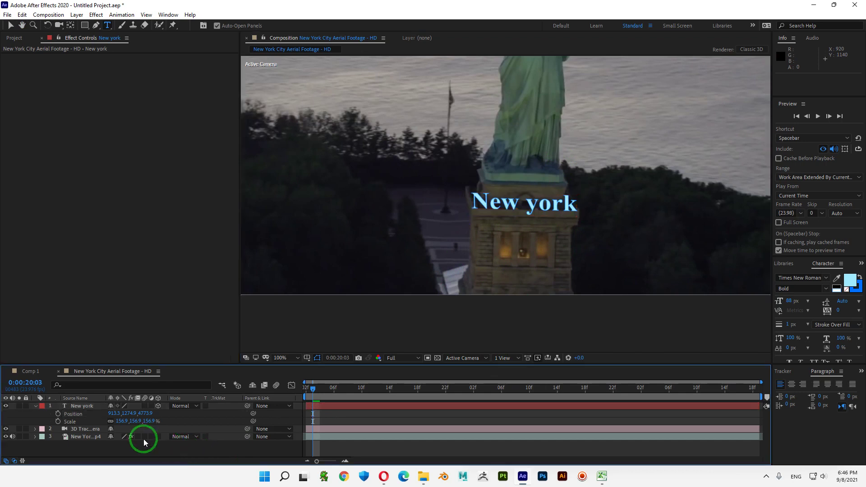
left_click(36, 406)
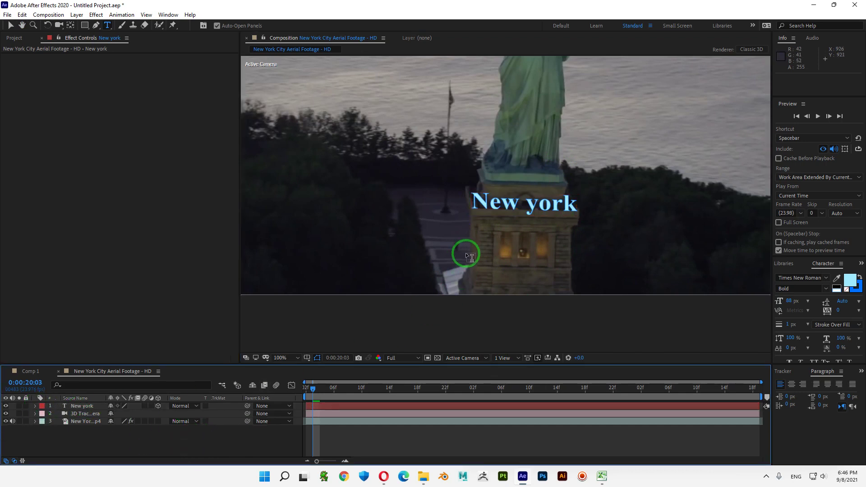
Step: Show the full frame at 50%, preview the shot with the tracked text, and return to 0:00:20:02
key("v")
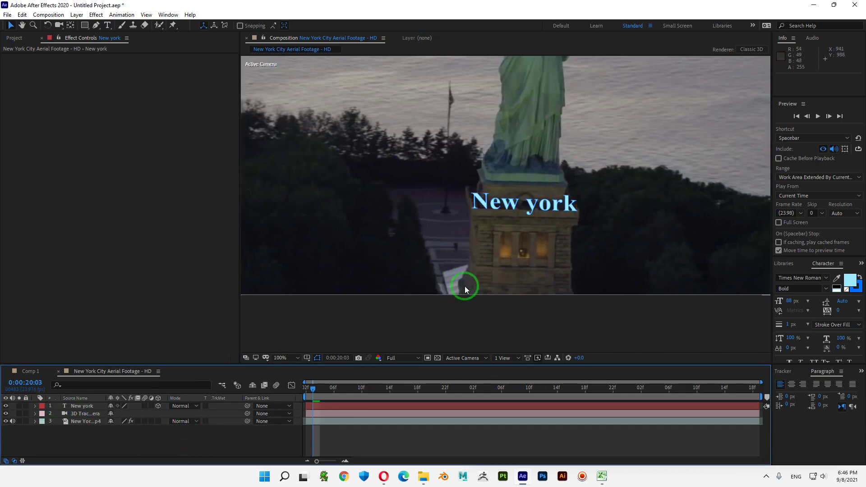
key("comma")
key("comma")
left_click_drag(498, 231, 494, 284)
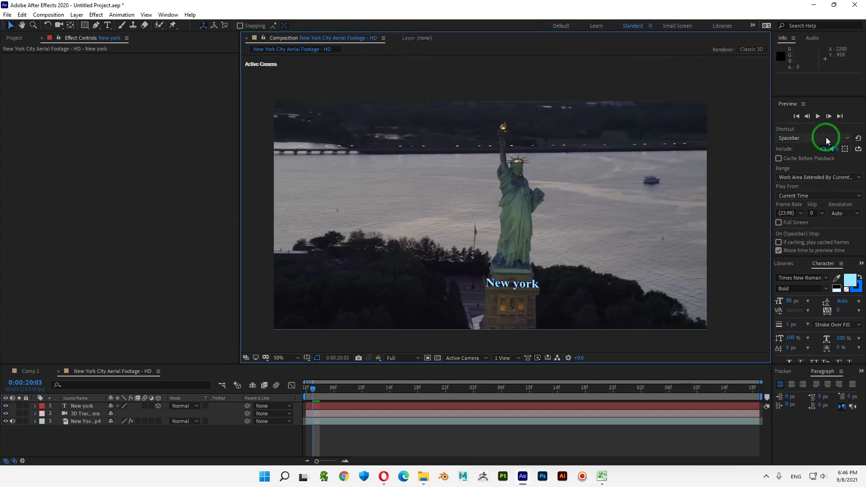
left_click(816, 115)
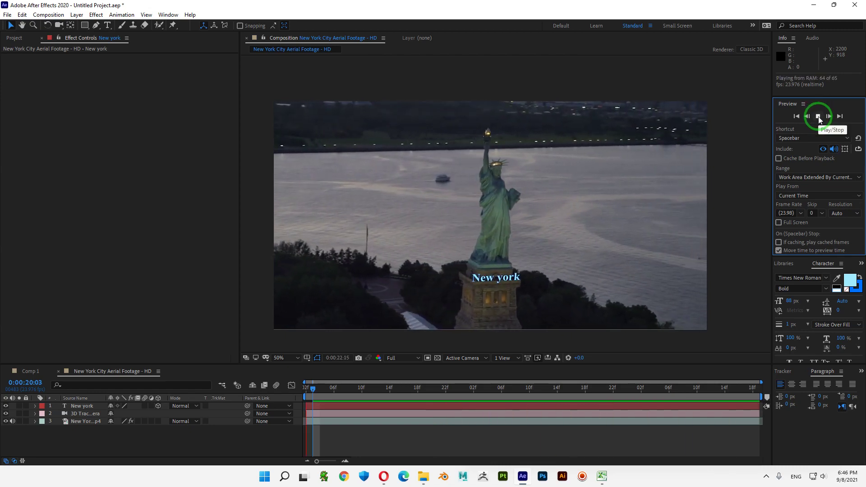
left_click(817, 116)
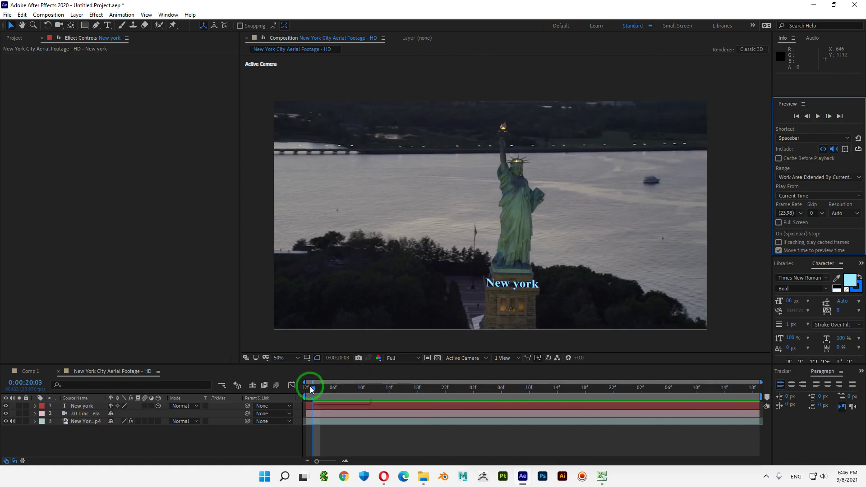
left_click_drag(309, 386, 314, 383)
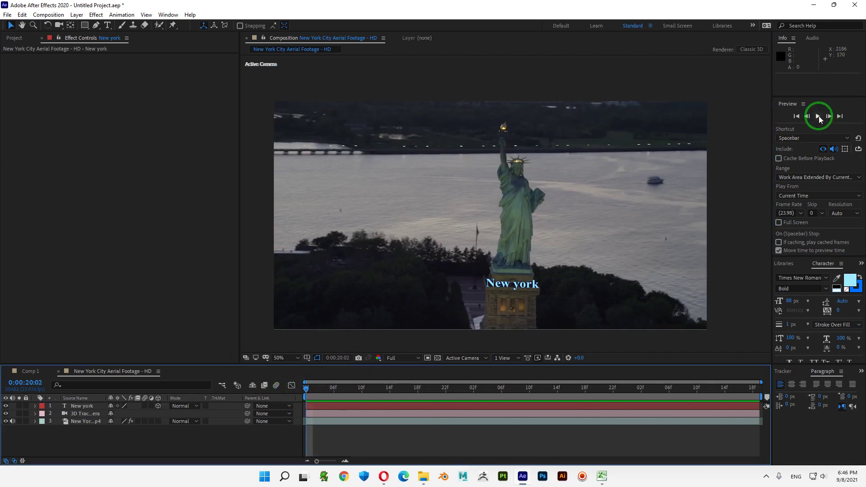
Step: Preview the shot with the tracked text and check the New york layer's position property
left_click(817, 117)
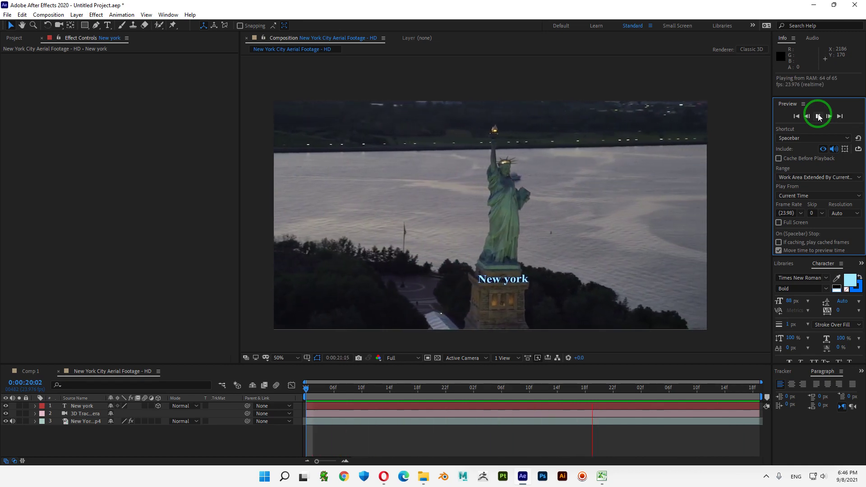
left_click(819, 117)
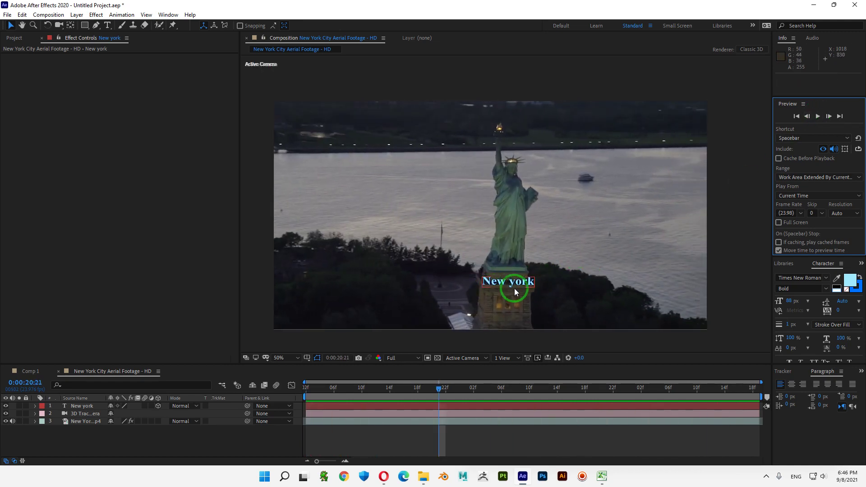
left_click(73, 407)
key("p")
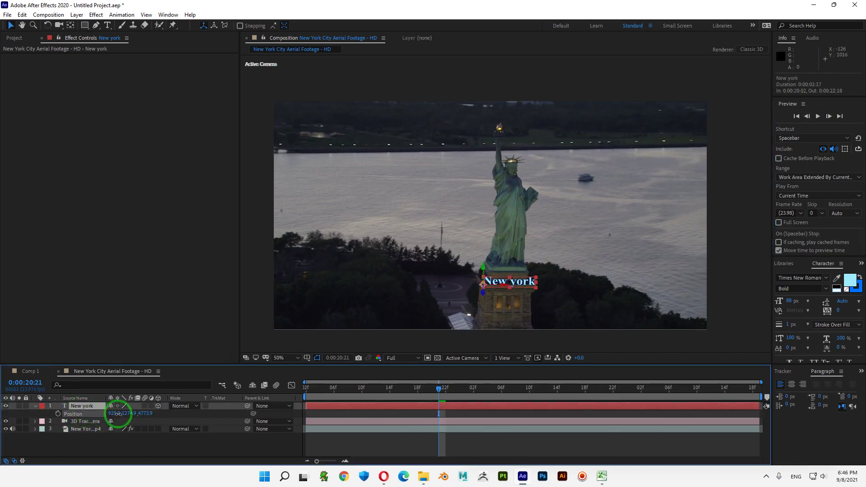
left_click(180, 450)
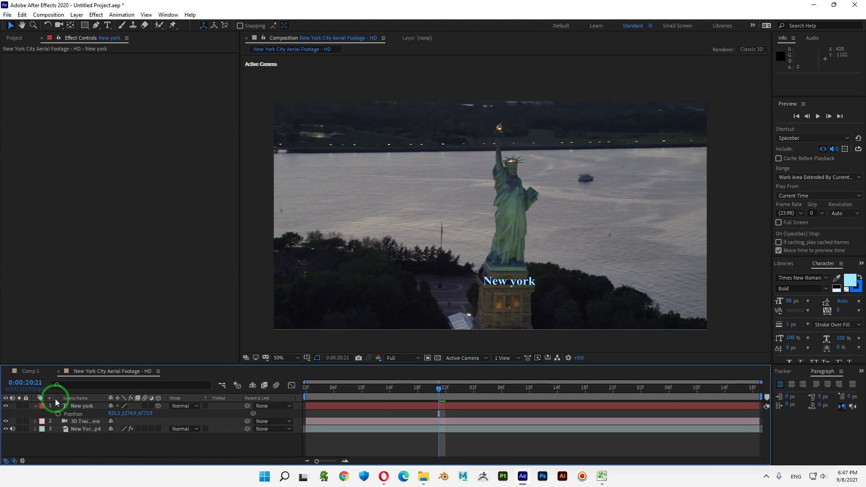
left_click(35, 406)
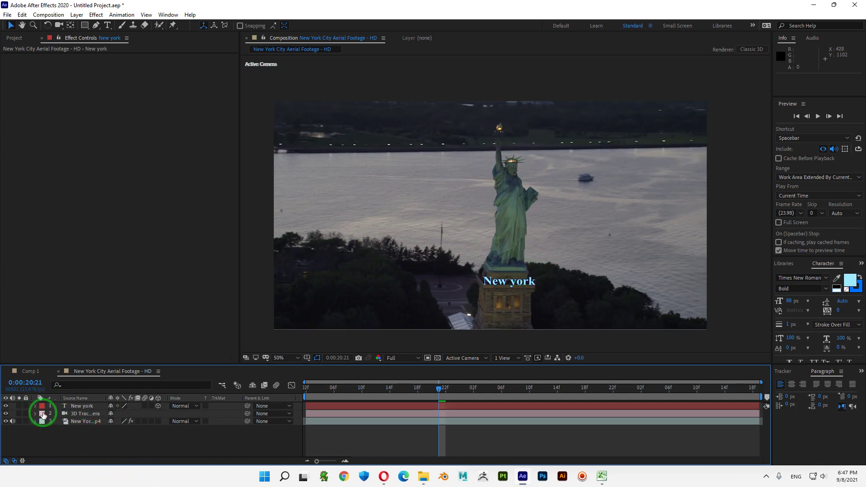
Step: Display the 3D Camera Tracker's track points on the New York City aerial footage layer
left_click(85, 421)
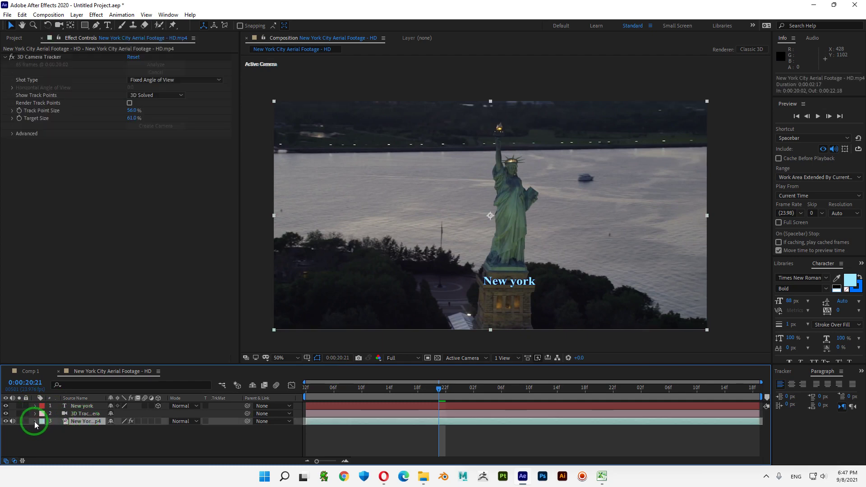
left_click(35, 421)
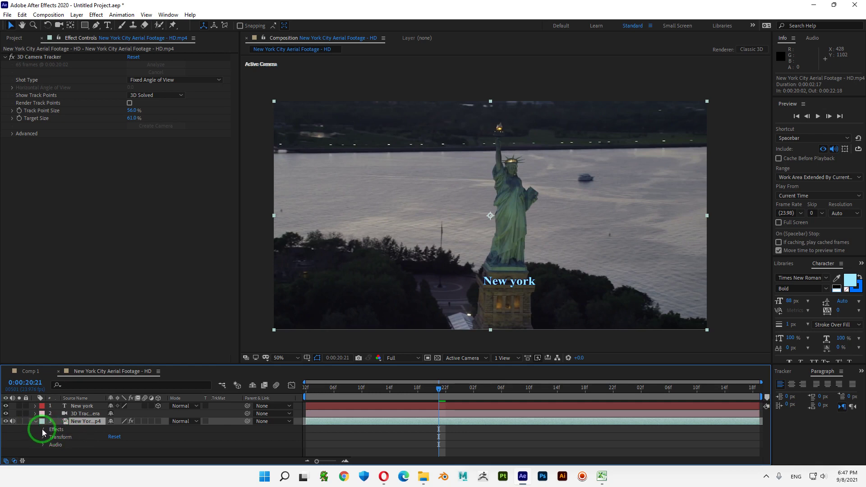
left_click(43, 431)
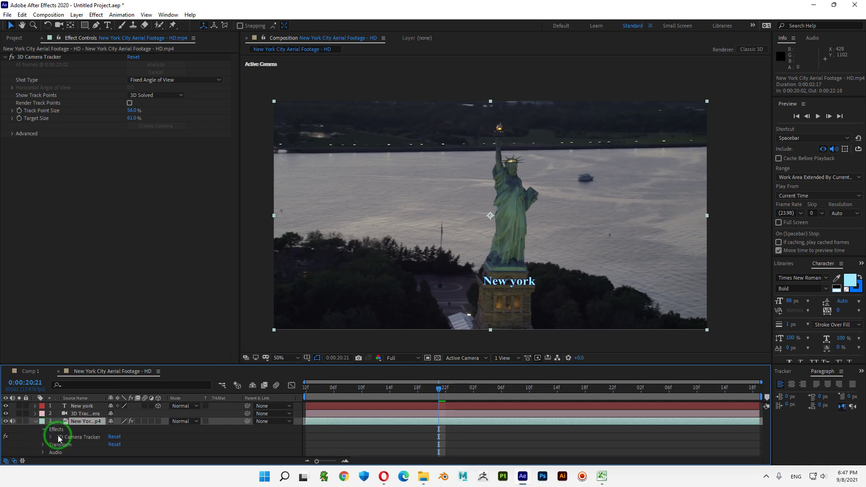
left_click(85, 436)
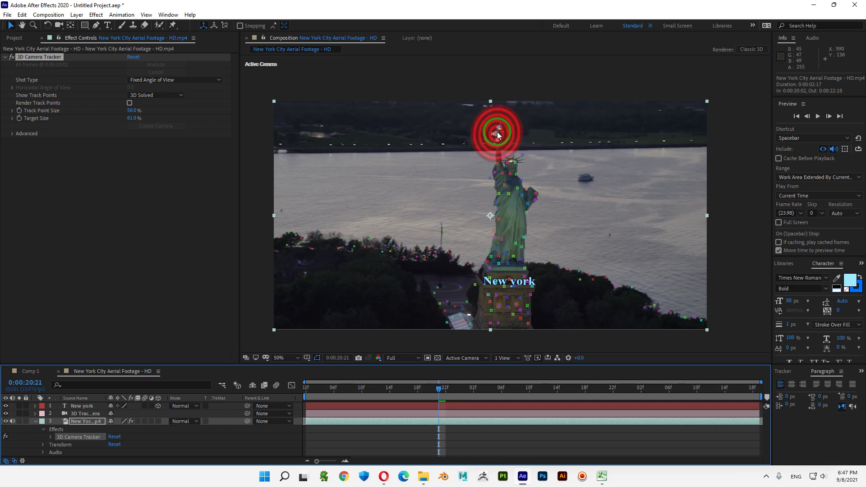
Step: At 0:00:21:02, create a solid from the three track points around the statue's torch
left_click_drag(446, 394, 472, 404)
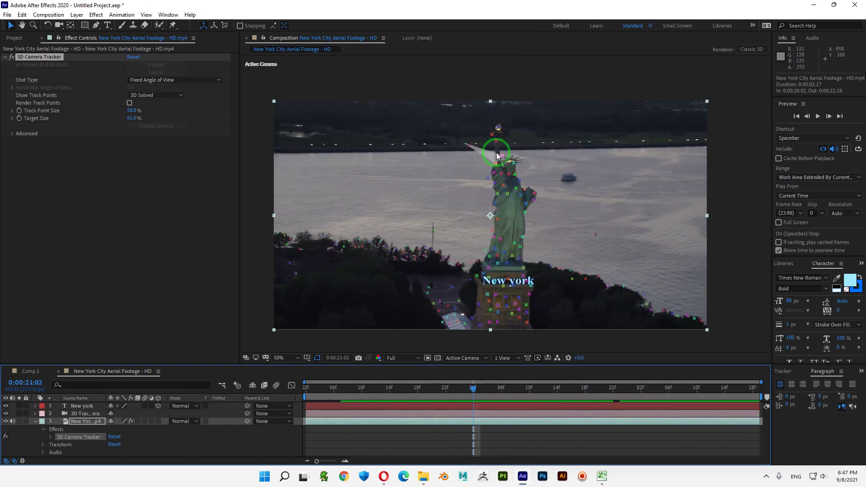
left_click(494, 135)
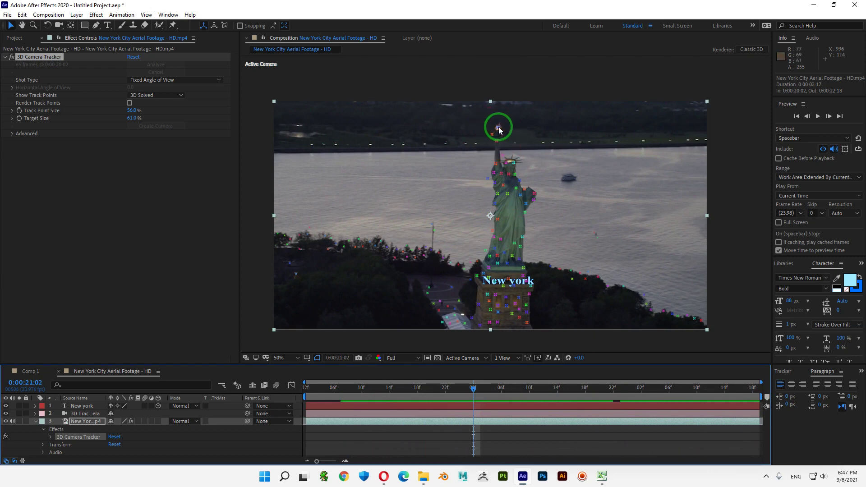
left_click(498, 128)
left_click(497, 131)
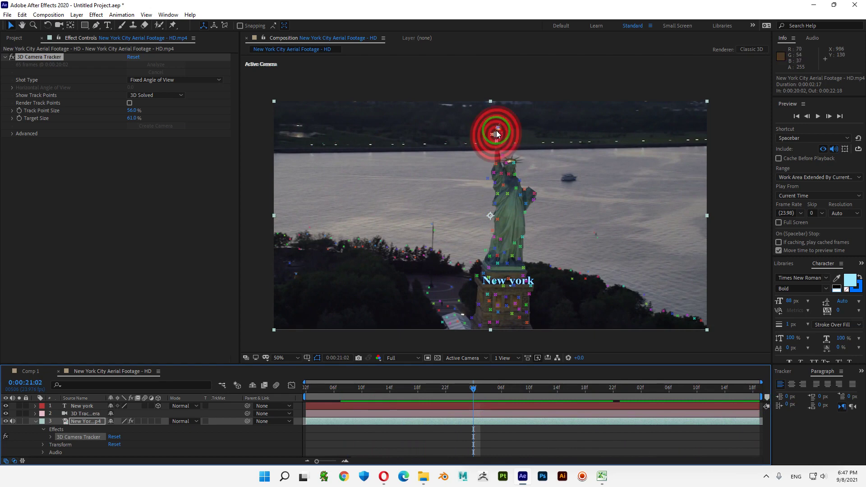
left_click(497, 134)
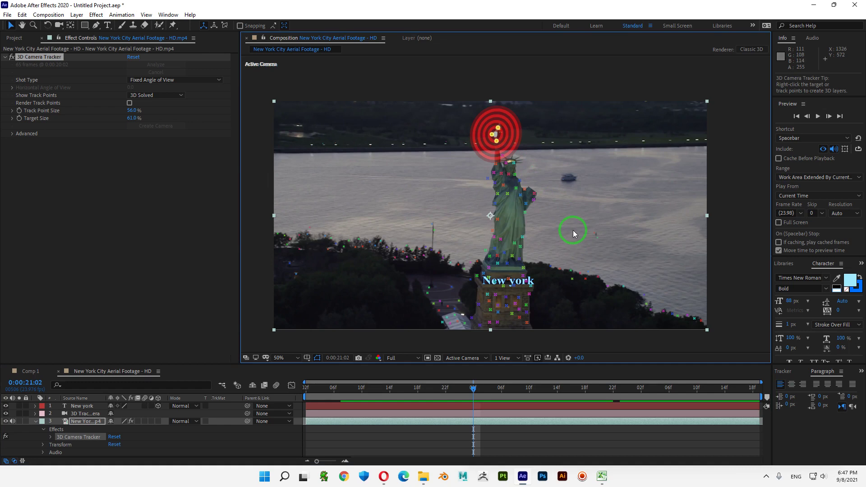
right_click(510, 126)
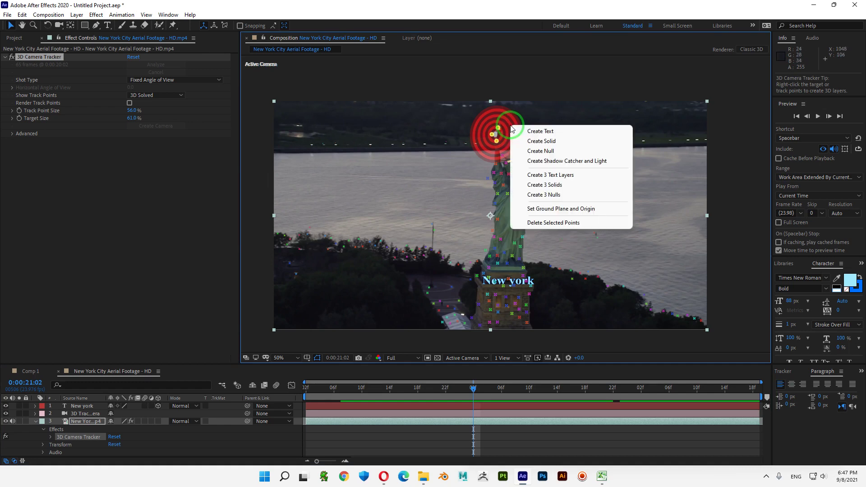
left_click(553, 143)
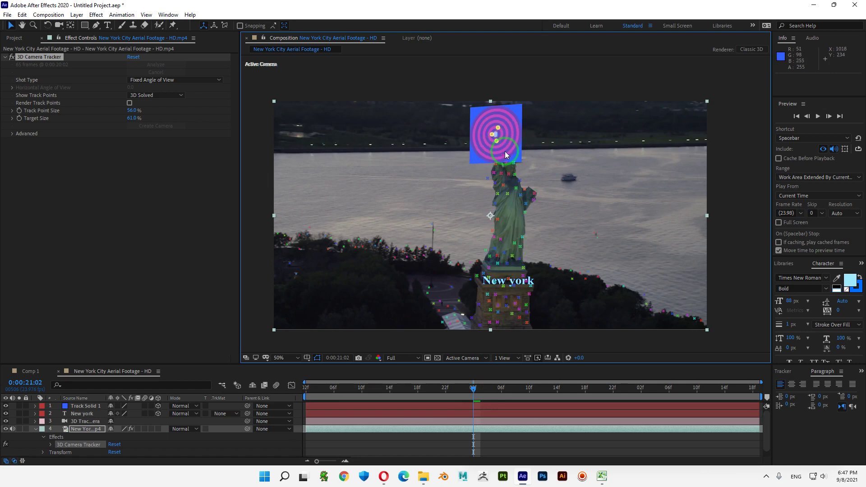
Step: Return to 0:00:20:02 and set the Track Solid 1 layer's Y rotation to -52°
left_click_drag(475, 387, 249, 393)
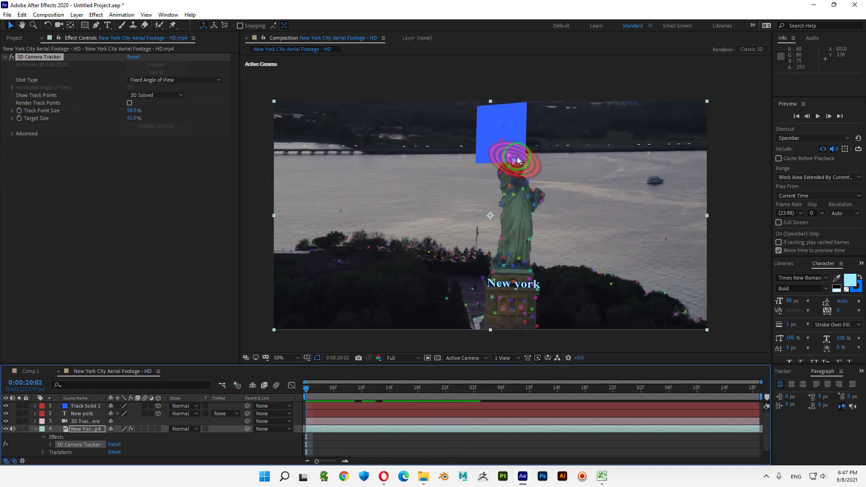
left_click(90, 406)
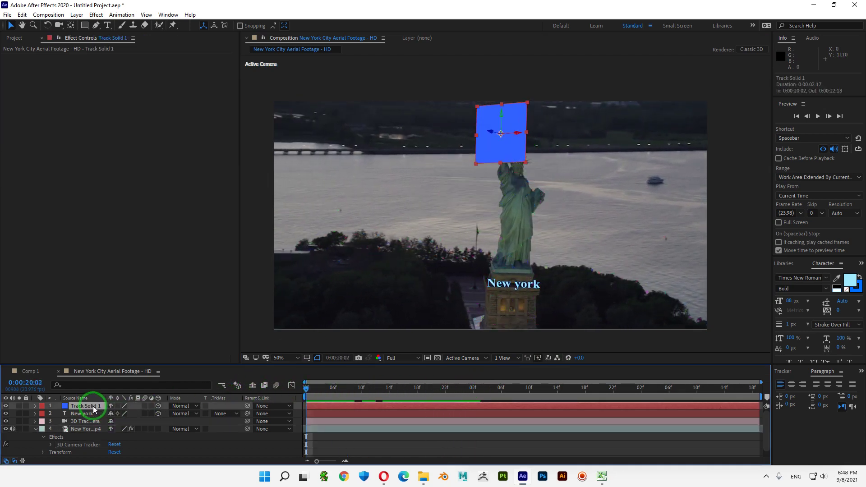
key("r")
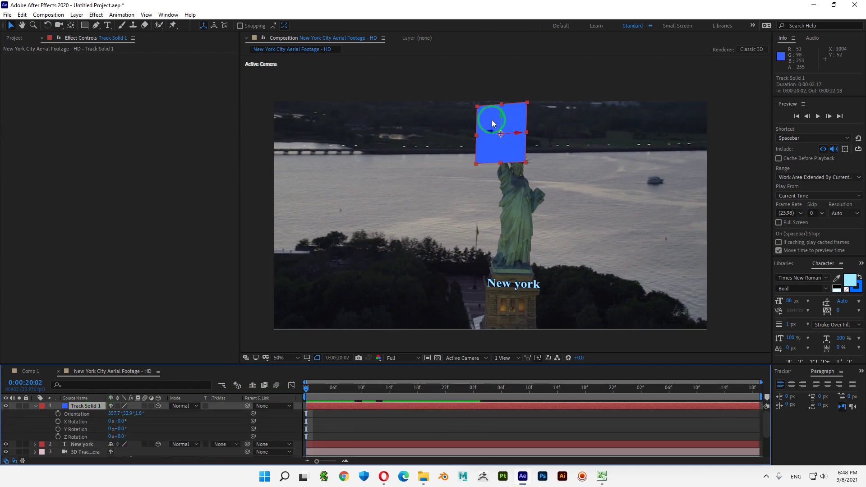
left_click_drag(120, 430, 97, 428)
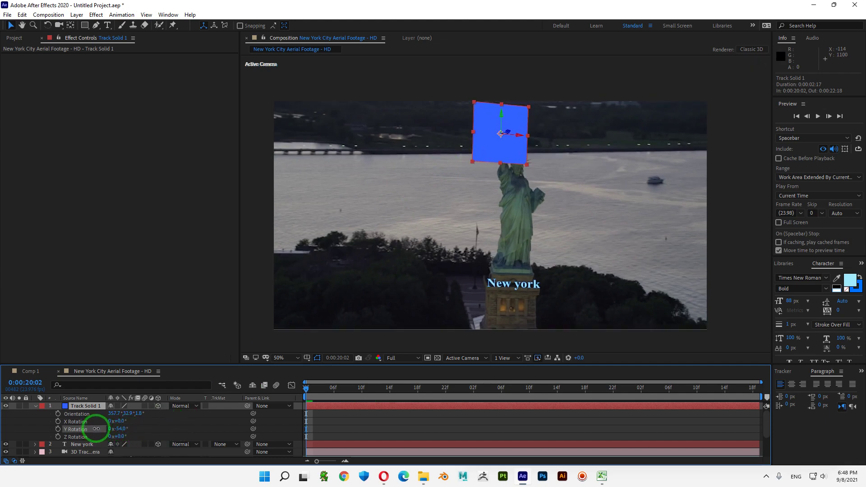
left_click(528, 198)
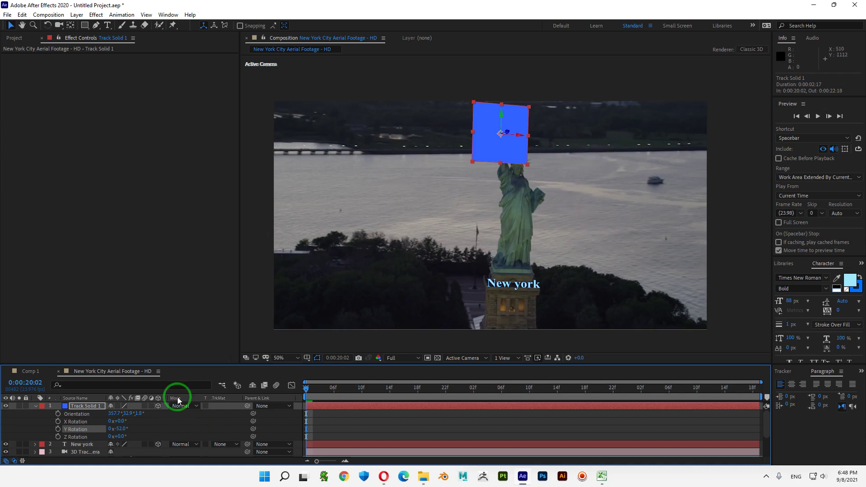
Step: Try small X and Z rotations on the tracked solid and undo both changes
left_click_drag(121, 441, 128, 424)
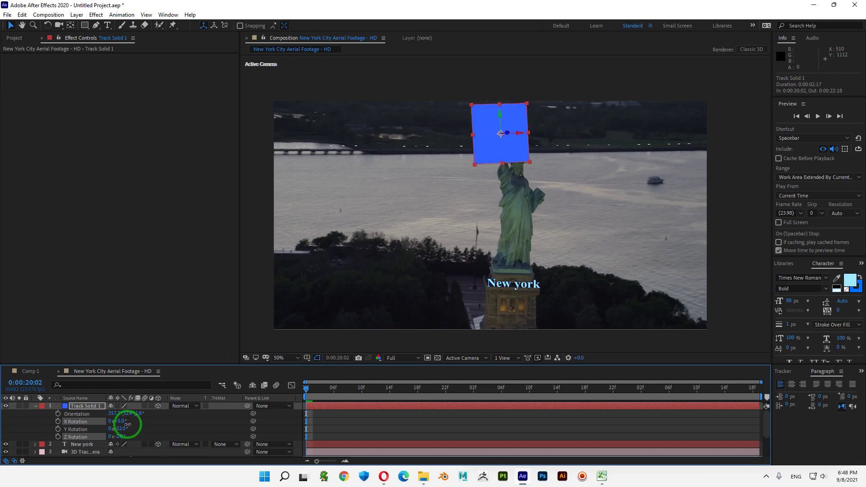
key("ctrl+z")
key("ctrl+z")
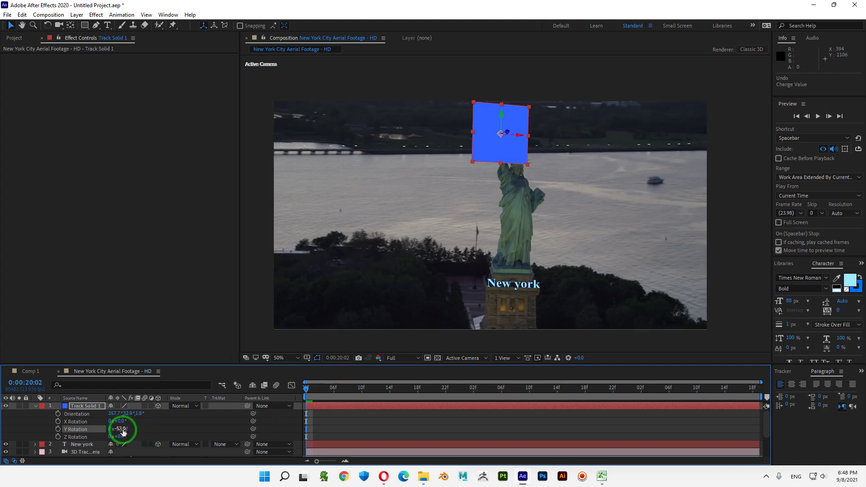
Step: Square the tracked solid to the camera with X rotation 3° and Y rotation -42°, and scrub the shot to check it
left_click_drag(122, 429, 131, 426)
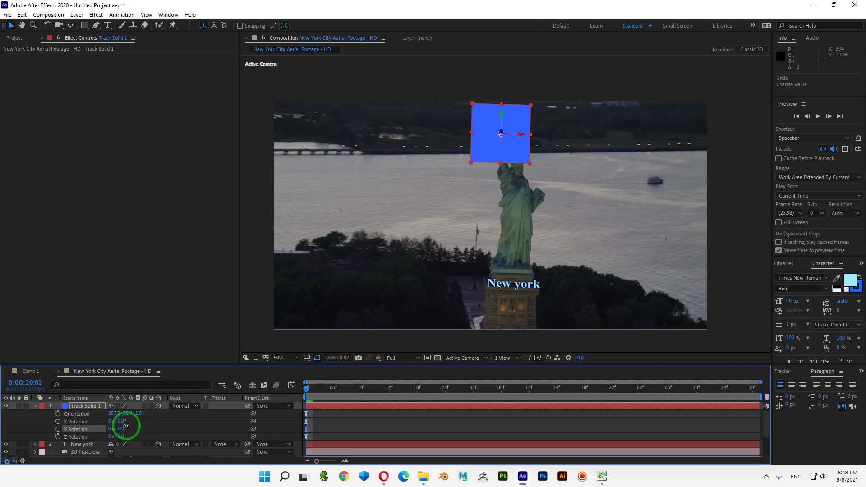
mouse_move(121, 427)
left_mouse_down()
mouse_move(133, 428)
mouse_move(125, 421)
left_mouse_up()
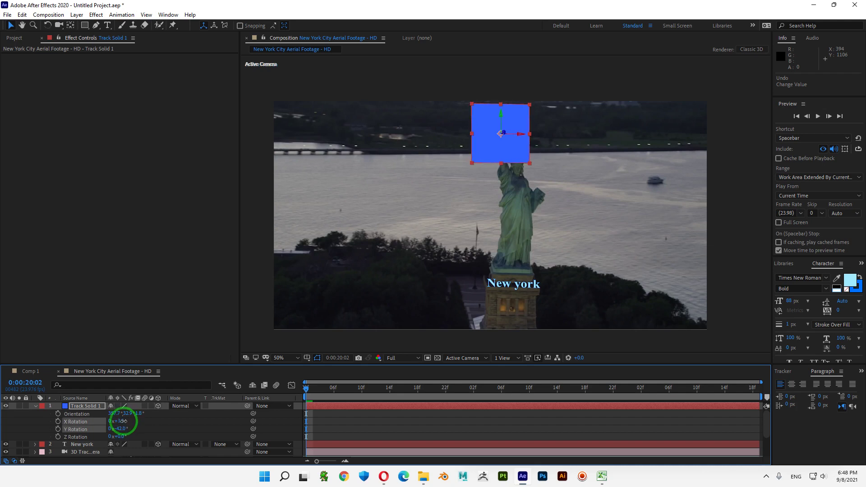
left_click_drag(122, 434, 118, 432)
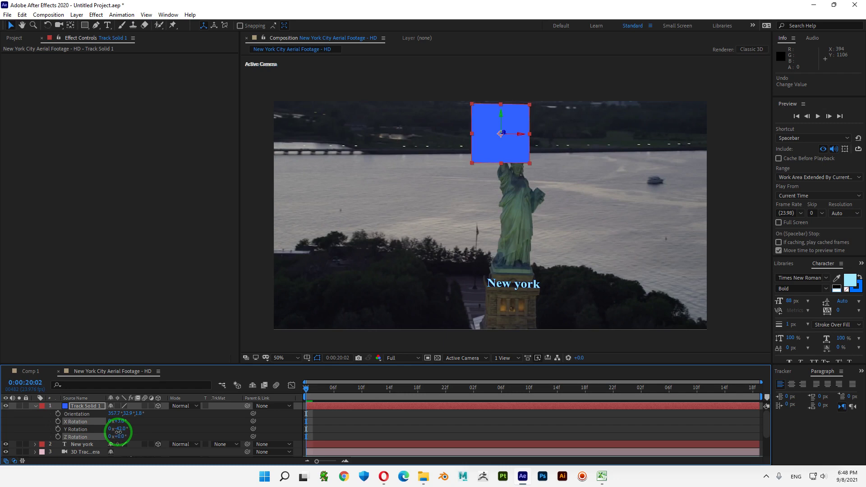
left_click(353, 435)
left_click_drag(311, 388, 42, 406)
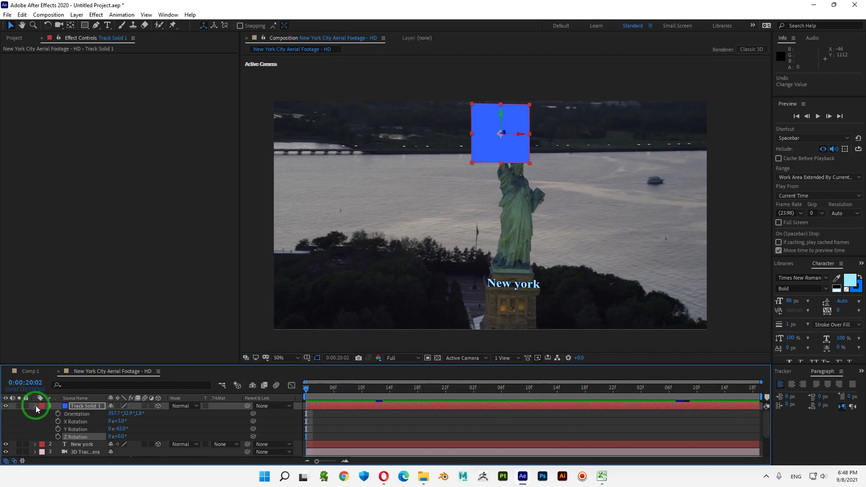
Step: Collapse the solid and footage layers' properties and deselect all layers
left_click(36, 407)
left_click(39, 428)
left_click(37, 429)
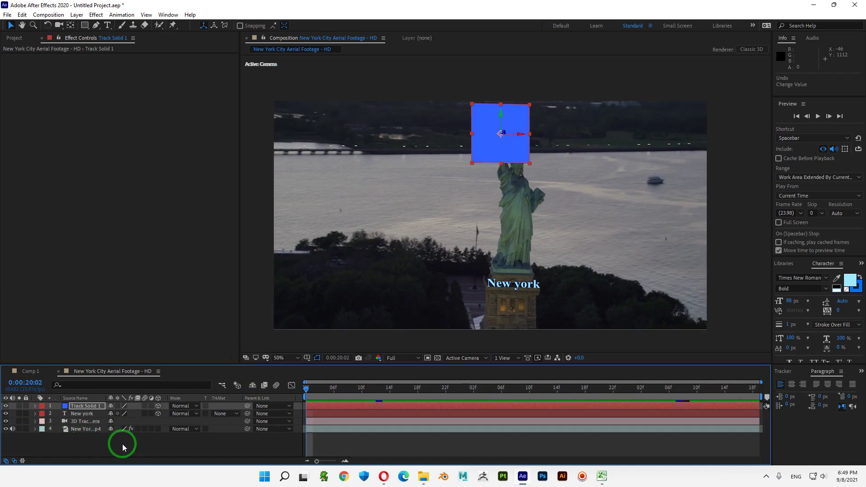
left_click(135, 439)
Step: Import the fire2 video from the tracking footage folder into the project
left_click(13, 38)
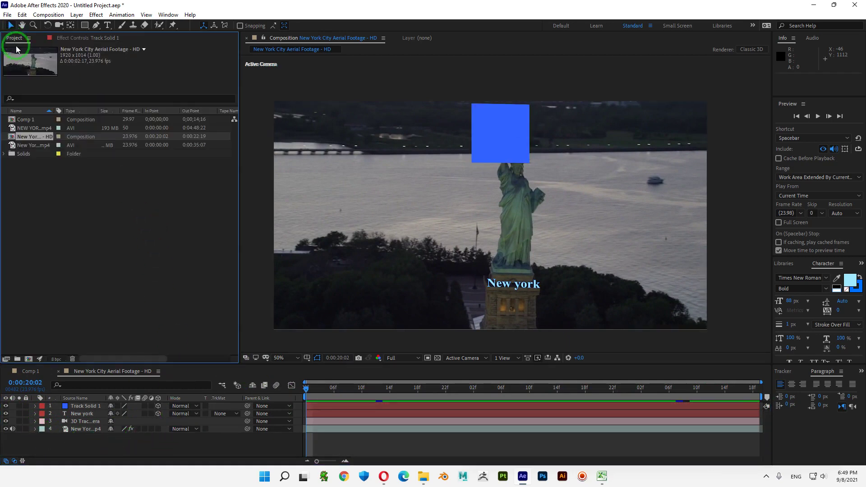
double_click(103, 187)
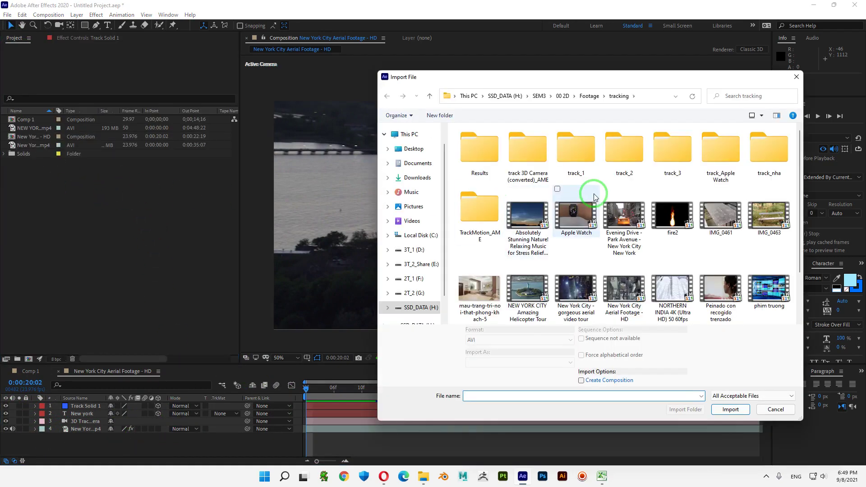
left_click(795, 76)
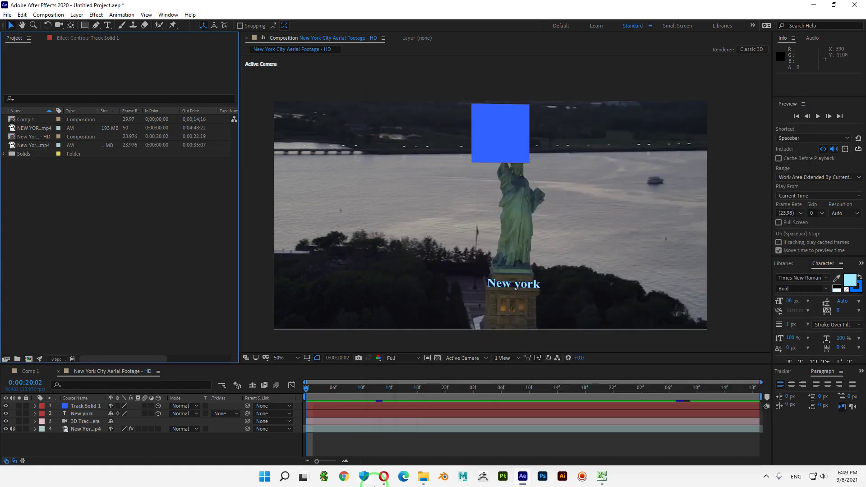
left_click(424, 476)
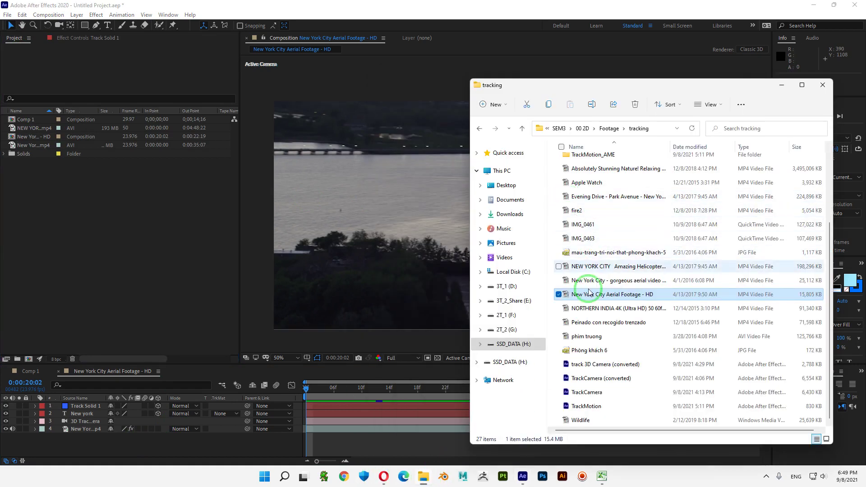
left_click(584, 215)
left_click(191, 234)
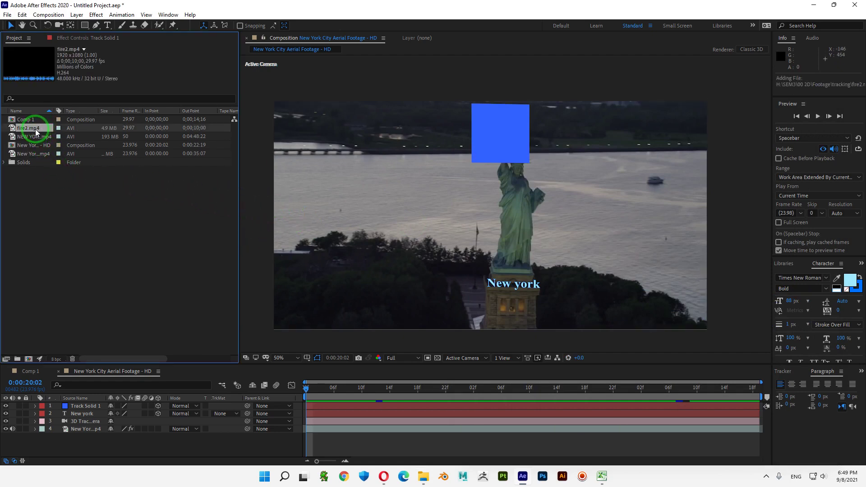
Step: Create a composition from fire2.mp4 and start its work area at 0;00;01;13, where the flame is fully burning
left_click(28, 359)
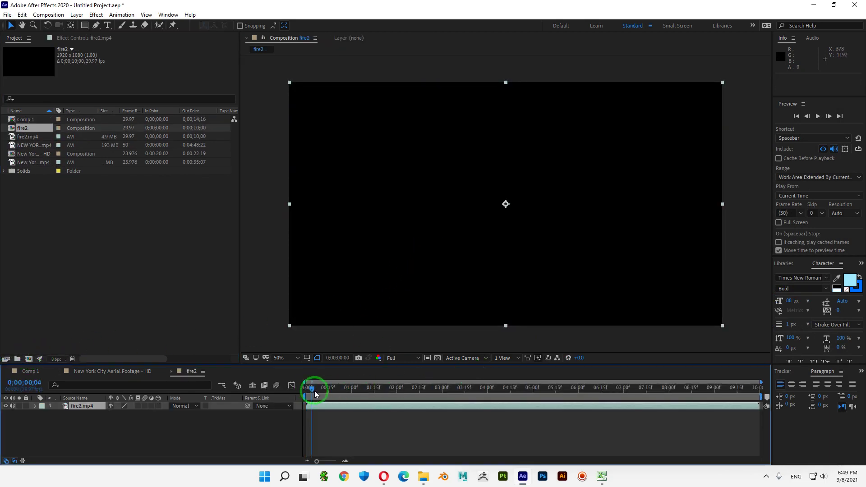
left_click_drag(307, 389, 371, 395)
left_click(331, 414)
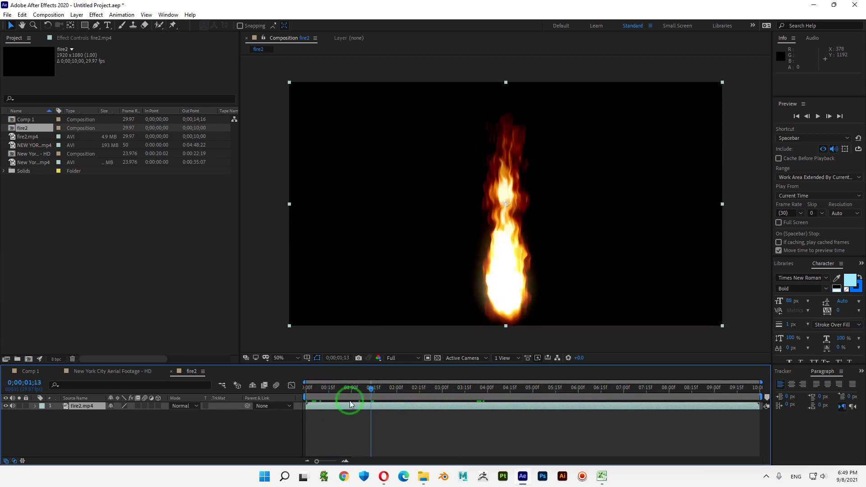
key("b")
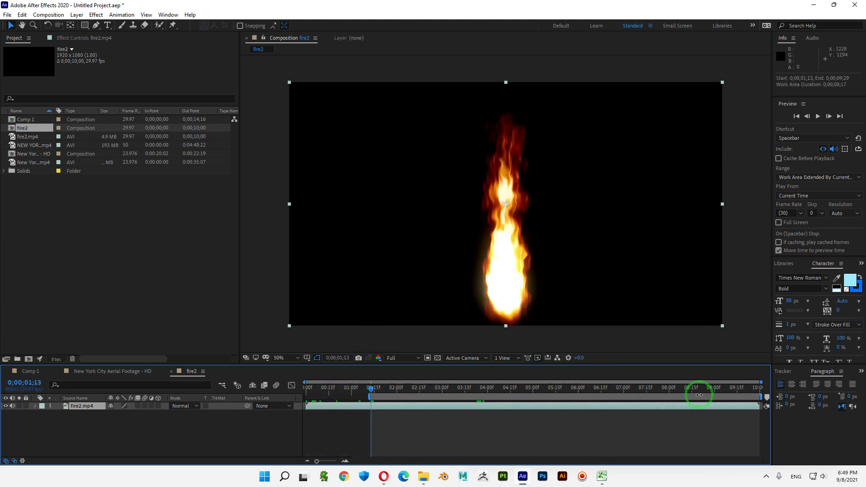
Step: Trim the fire2 composition to its work area and play back the shortened flame clip
left_click_drag(705, 392, 775, 391)
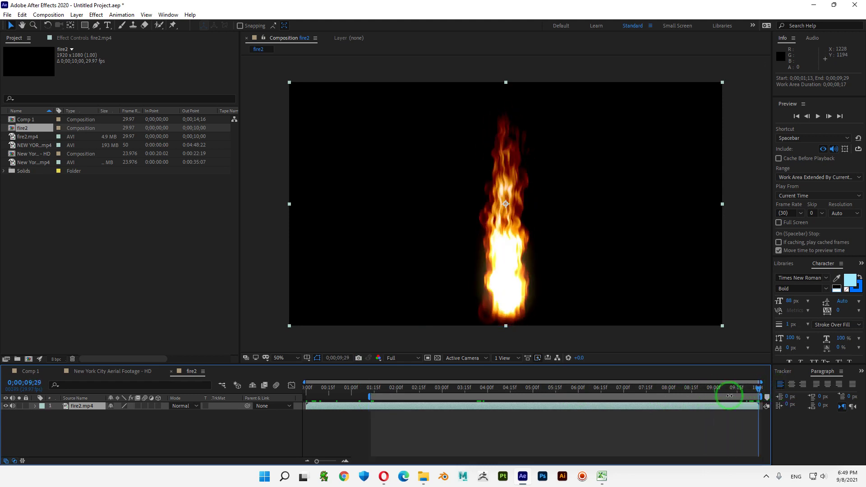
right_click(497, 396)
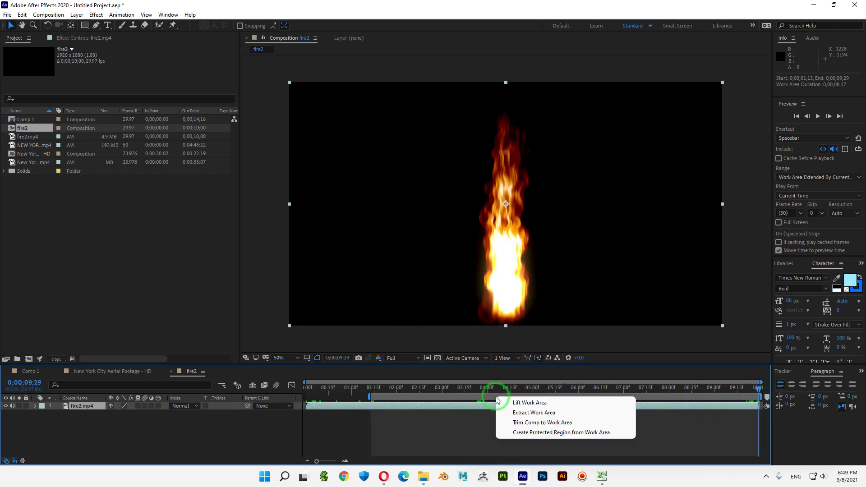
left_click(540, 423)
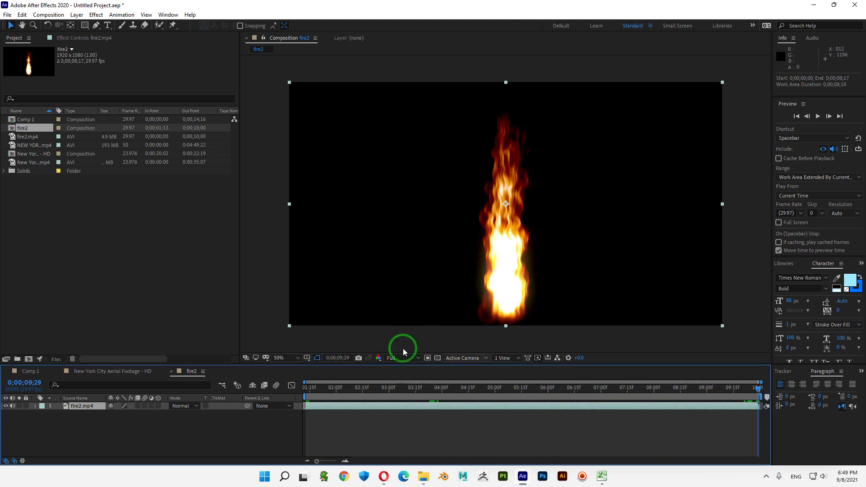
key("space")
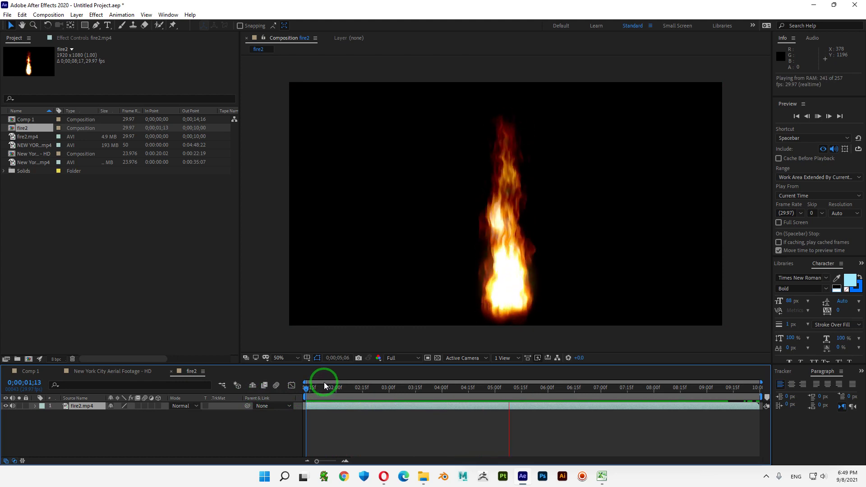
key("space")
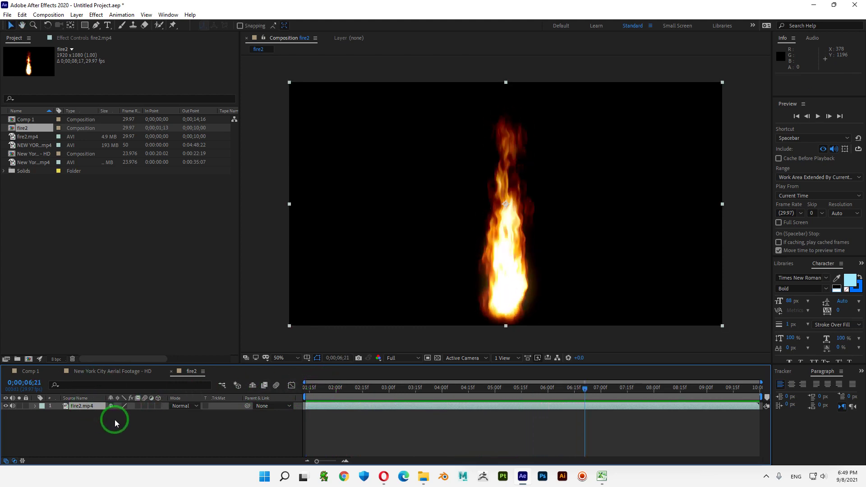
Step: Duplicate the fire2.mp4 layer and set the lower copy's track matte to Luma Matte "fire2.mp4"
key("ctrl+d")
left_click(233, 413)
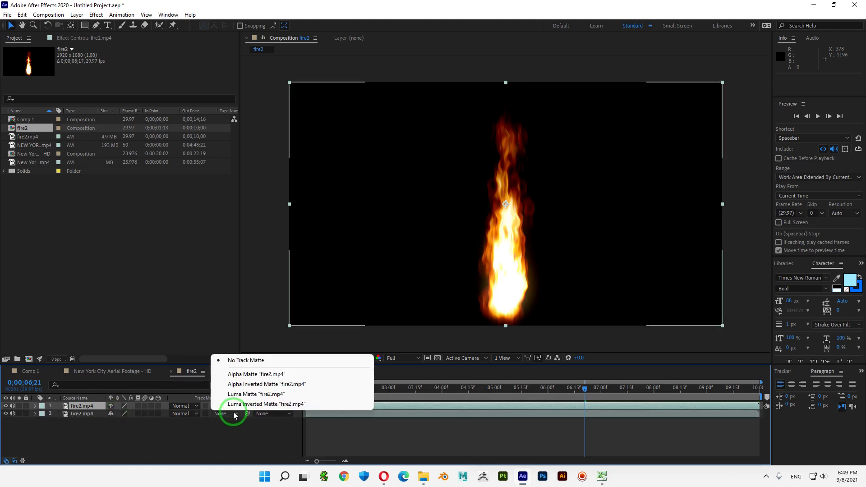
left_click(241, 395)
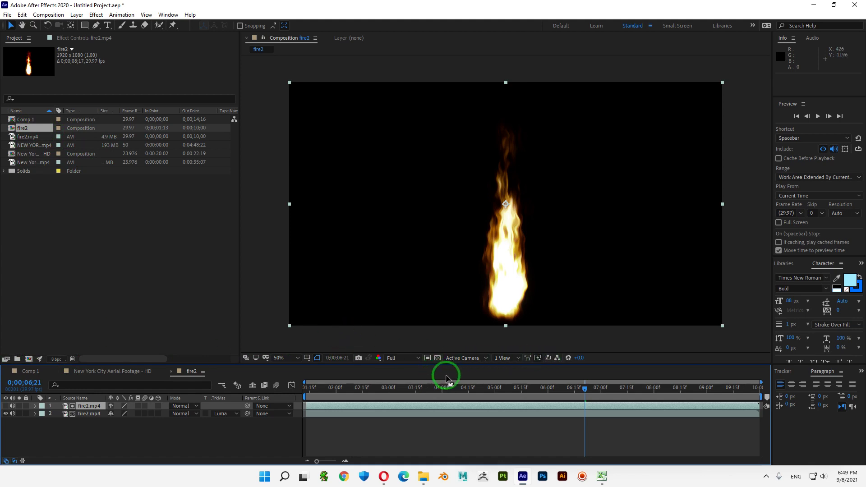
Step: Add the fire2 composition as the uppermost layer in the New York City Aerial Footage - HD composition and make it 3D
left_click(112, 371)
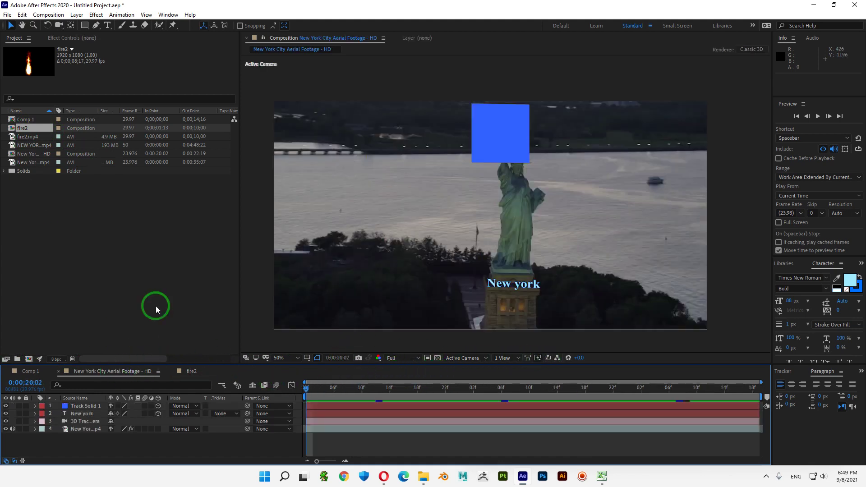
left_click_drag(32, 128, 82, 406)
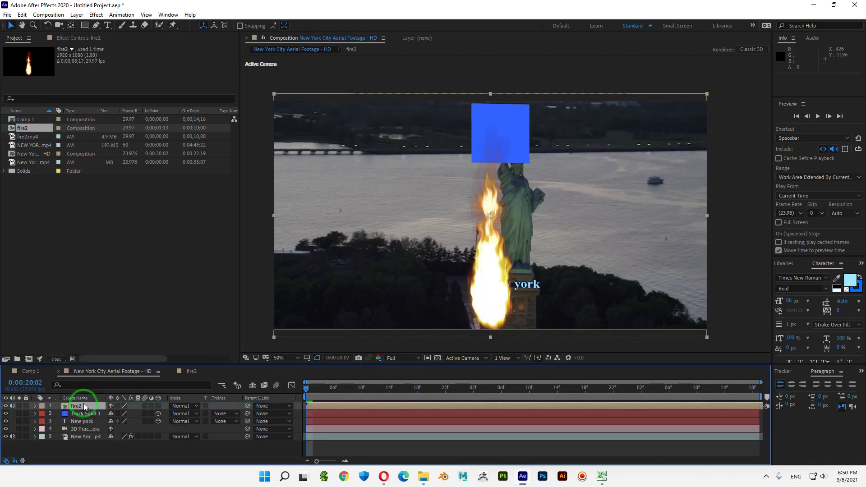
left_click(158, 406)
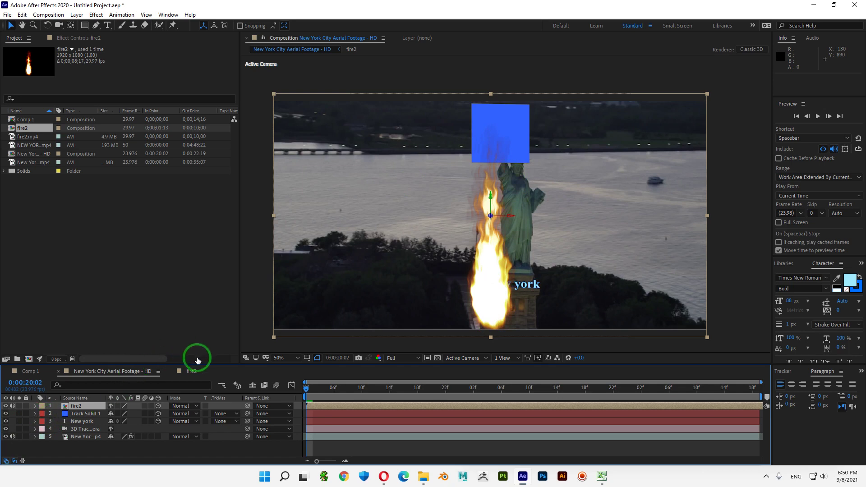
Step: Copy the Transform properties of Track Solid 1 and paste them onto the fire2 layer
left_click_drag(202, 363, 215, 311)
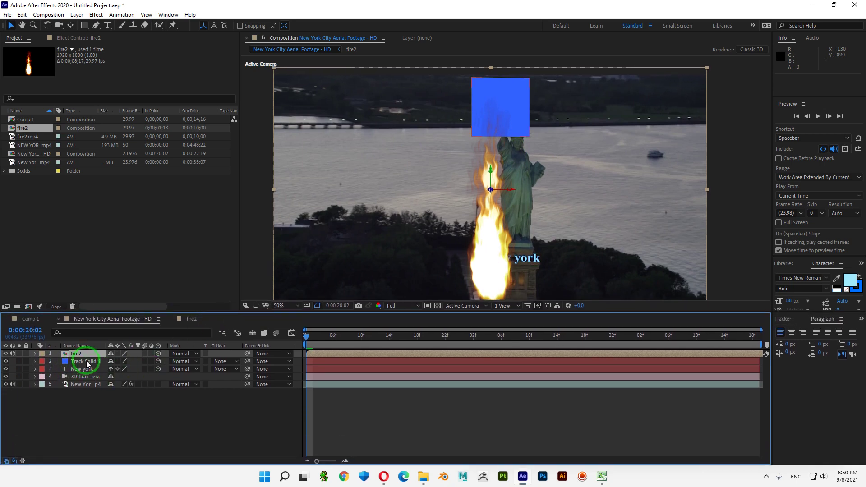
left_click(86, 362)
left_click(35, 361)
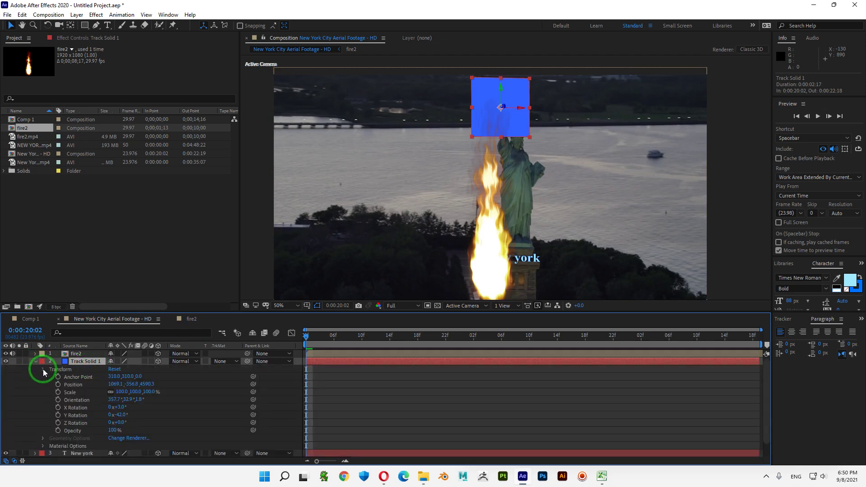
left_click(43, 370)
left_click(36, 354)
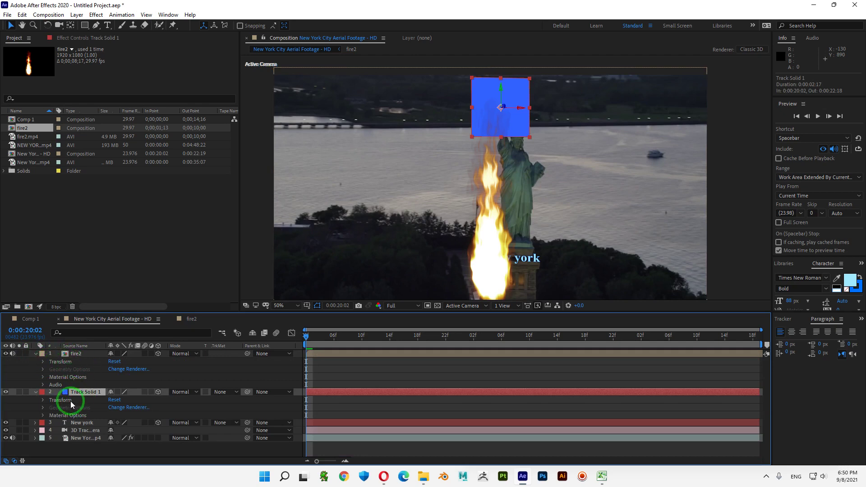
left_click(92, 401)
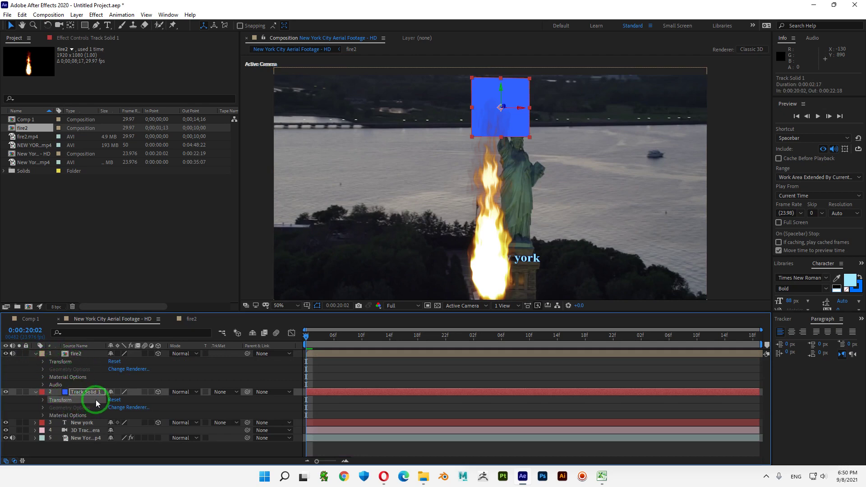
left_click(68, 361)
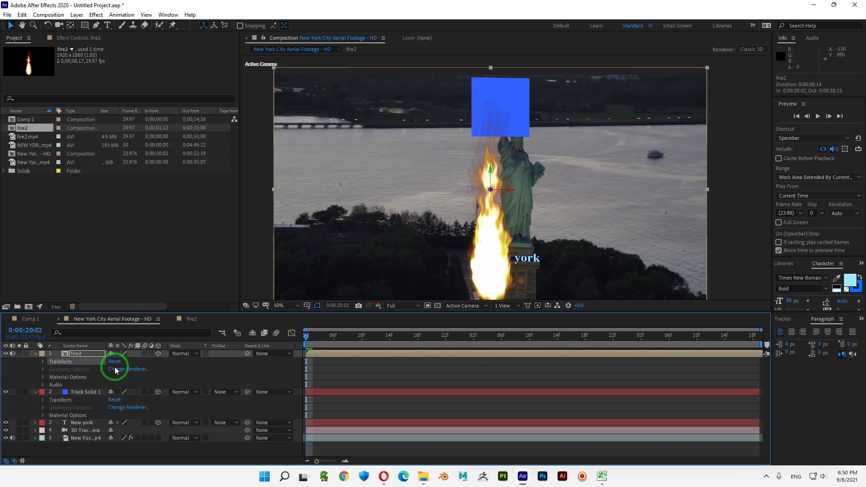
key("ctrl+v")
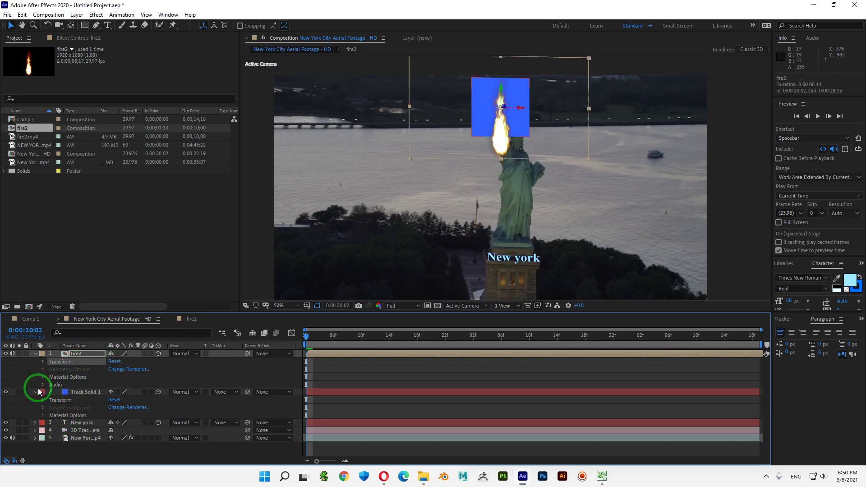
Step: Hide Track Solid 1 and scale the fire2 layer to 35%
left_click(5, 392)
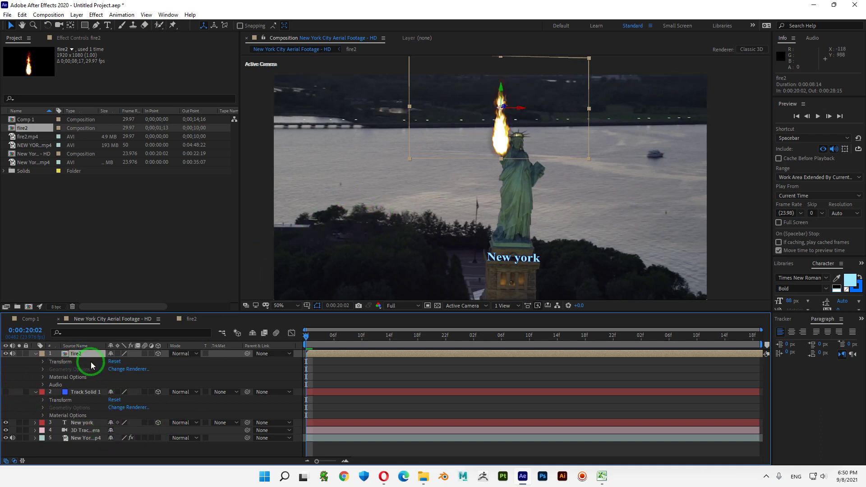
key("s")
left_click_drag(120, 361, 96, 367)
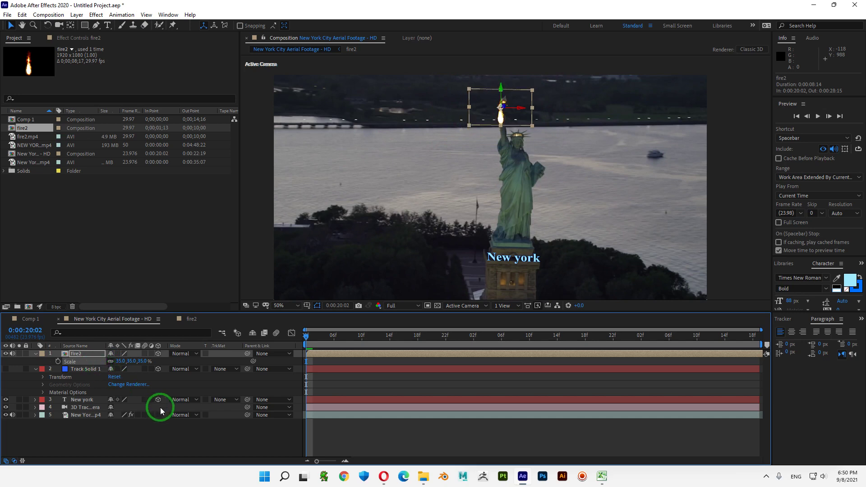
Step: Place the flame on the statue's torch by setting the fire2 layer's position to 1090.1, -560.8, 4590.3
key("p")
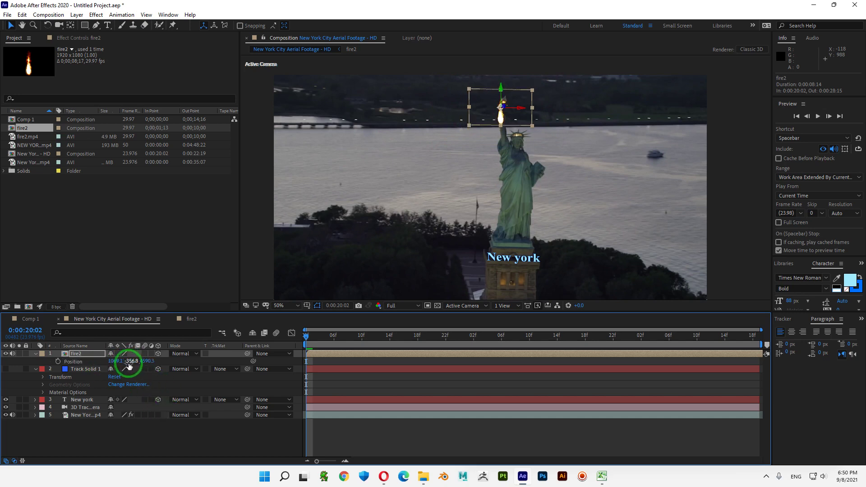
left_click_drag(130, 363, 19, 373)
key("period")
key("period")
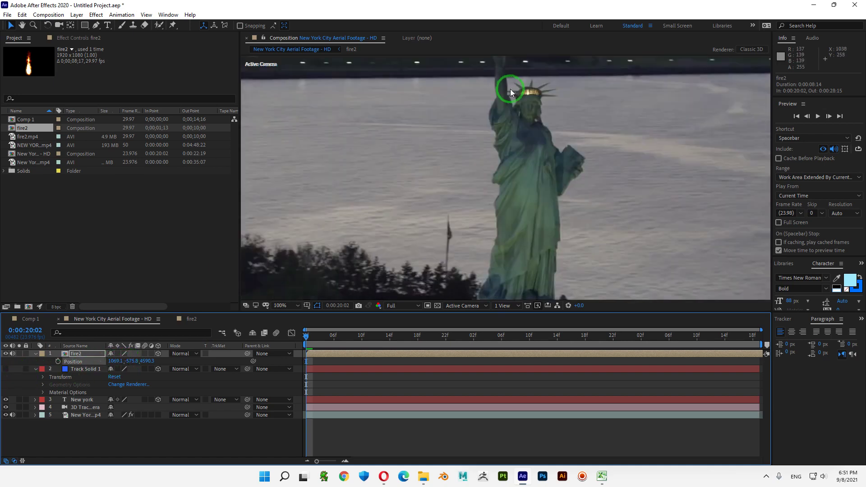
scroll(534, 171, "up", 2)
scroll(521, 189, "up", 1)
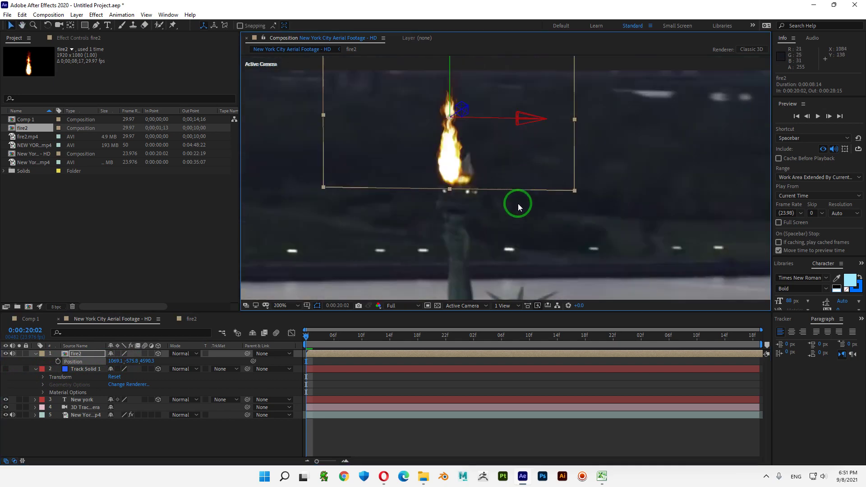
mouse_move(113, 362)
left_mouse_down()
mouse_move(224, 359)
mouse_move(135, 354)
mouse_move(116, 357)
mouse_move(142, 360)
mouse_move(119, 361)
left_mouse_up()
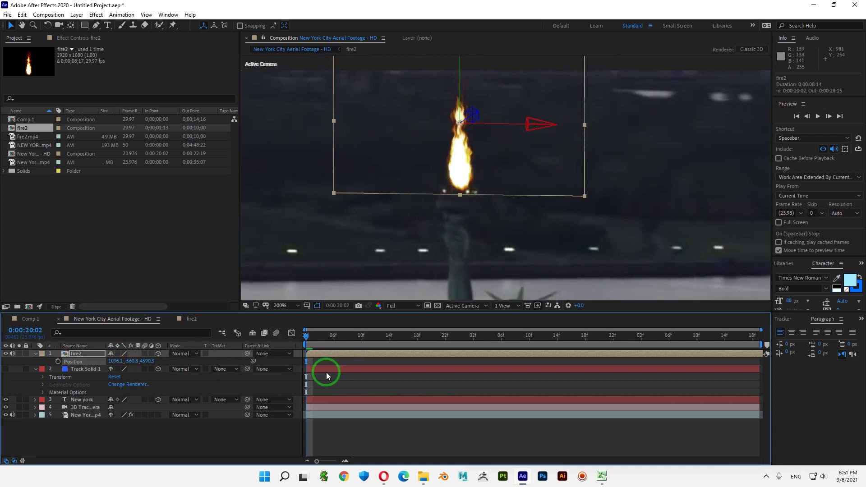
left_click_drag(323, 335, 222, 323)
left_click(459, 226)
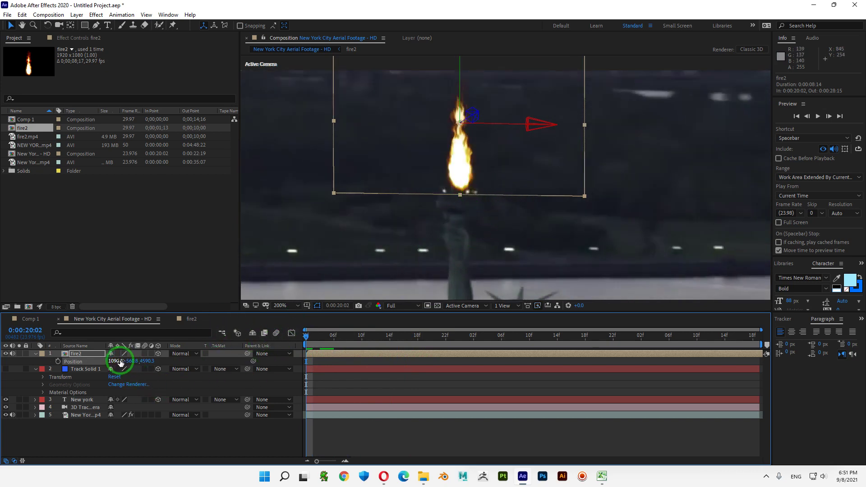
left_click_drag(115, 361, 113, 361)
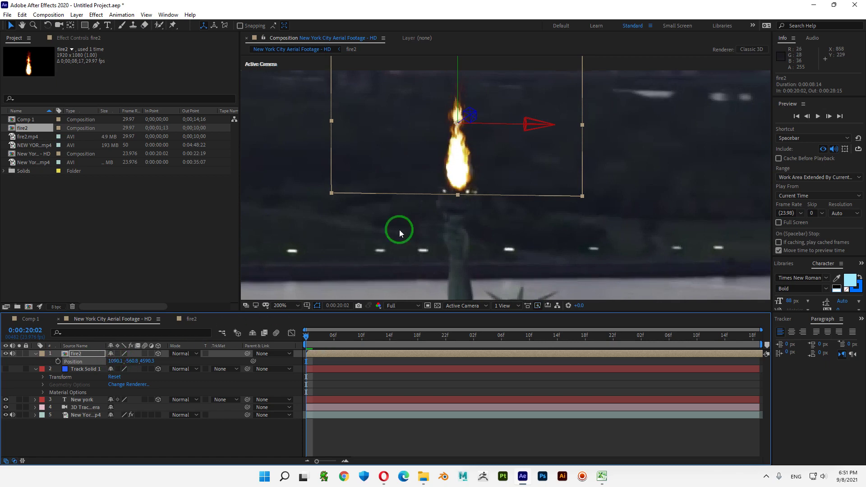
Step: Play back the aerial shot to check that the flame follows the torch
scroll(541, 180, "down", 2)
key("h")
left_click_drag(589, 255, 558, 187)
key("v")
scroll(575, 205, "down", 2)
key("h")
key("v")
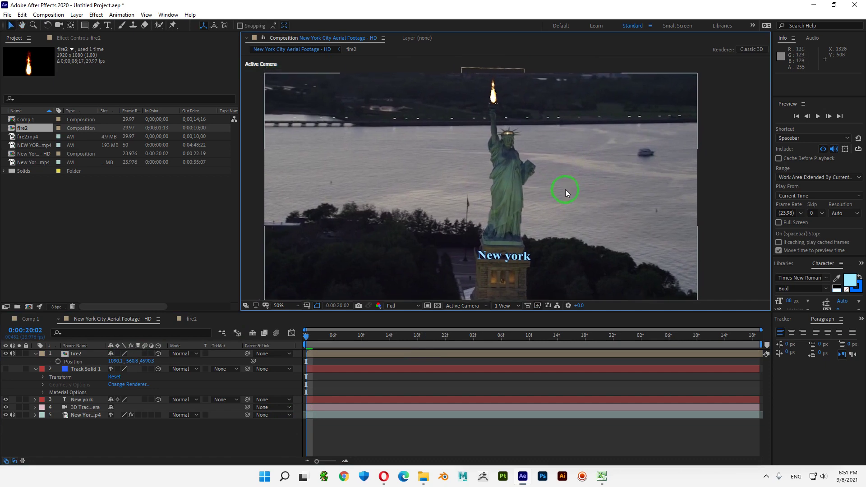
left_click(817, 117)
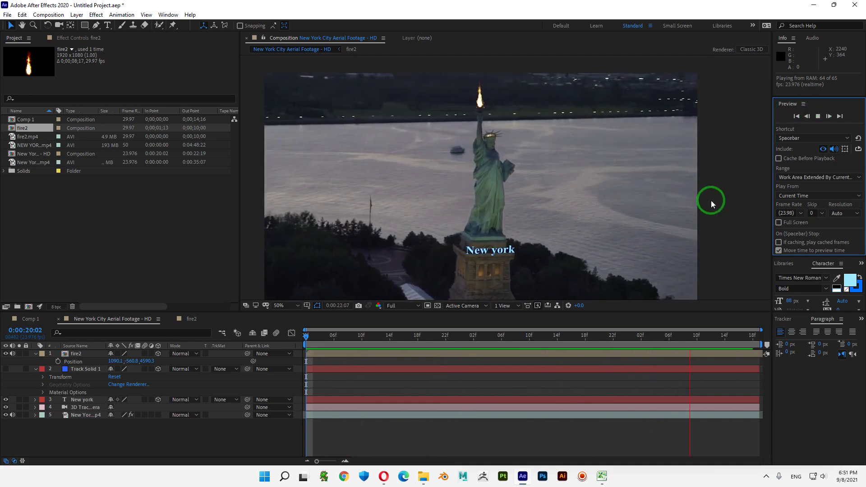
left_click(684, 209)
left_click(701, 209)
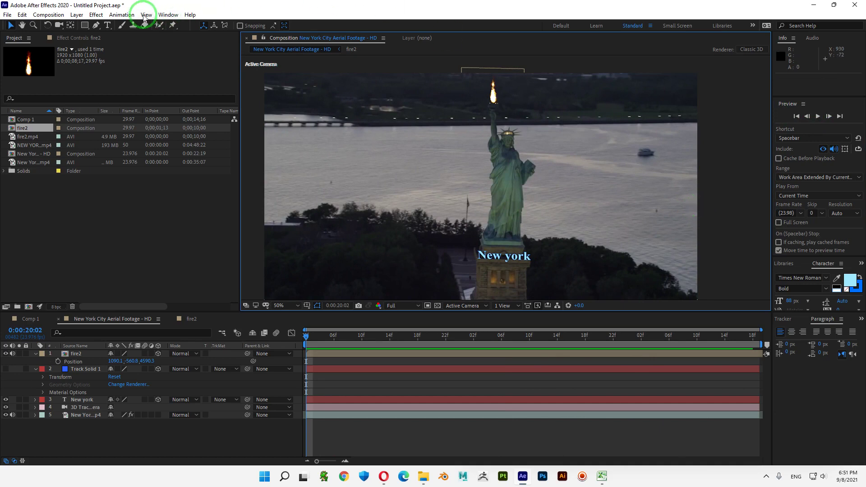
left_click(122, 15)
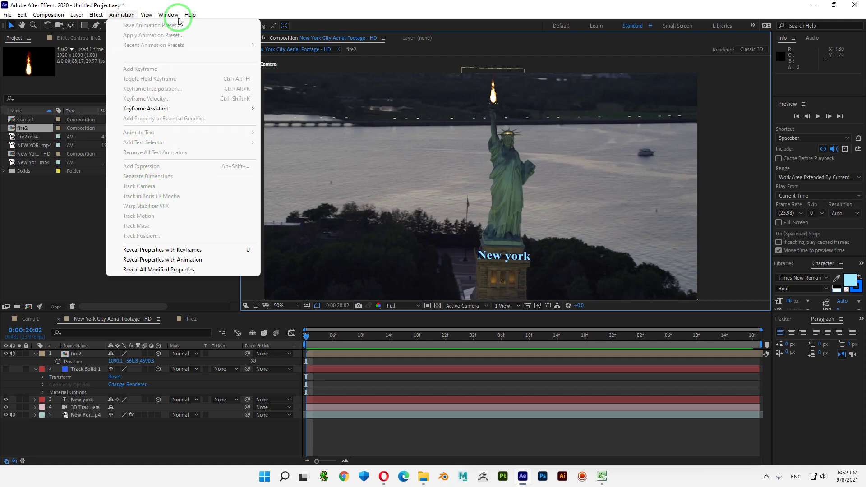
mouse_move(189, 14)
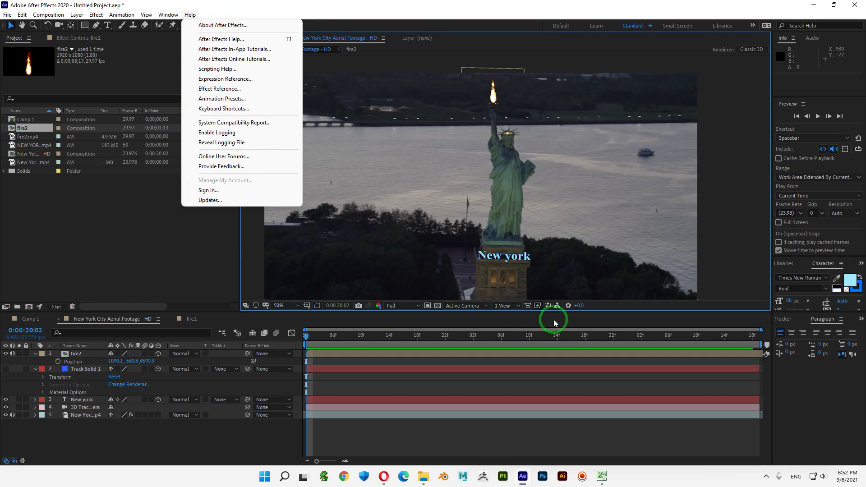
left_click(147, 231)
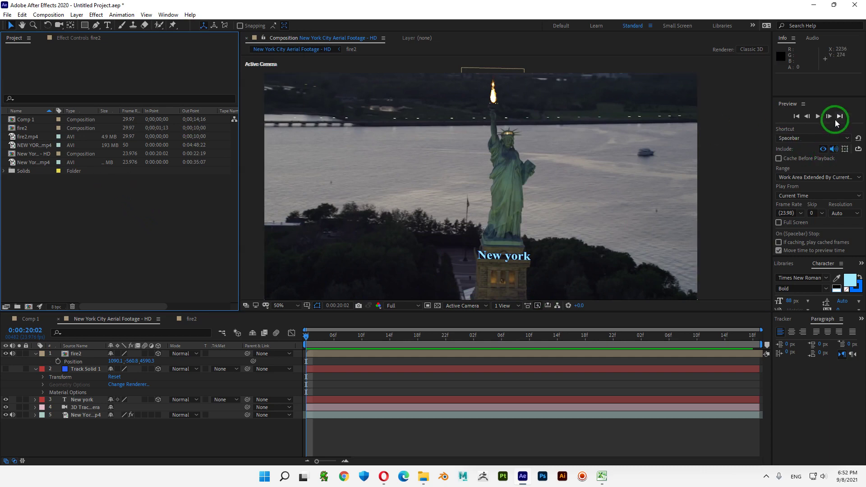
Step: Replay the composite with the pedestal text and torch fire, and stop the playback
left_click(818, 115)
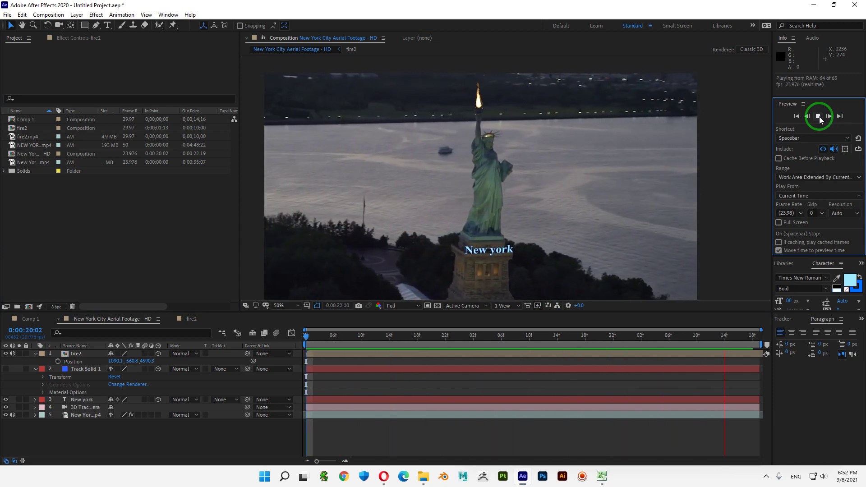
left_click(818, 117)
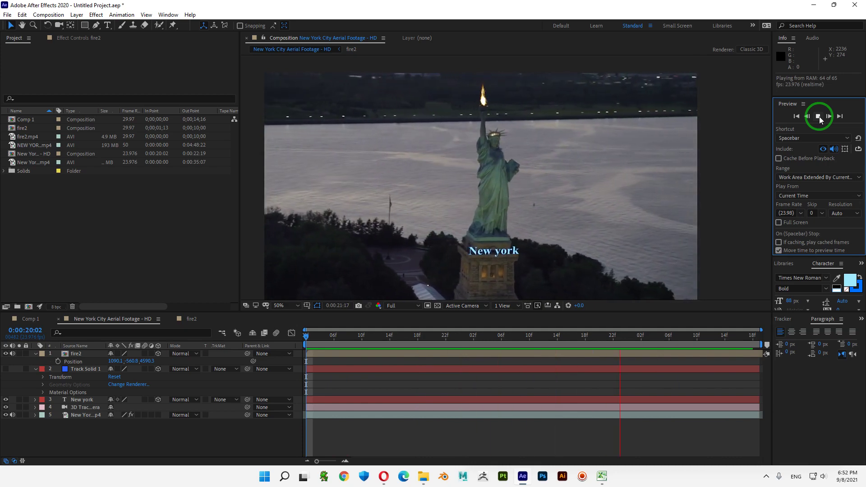
left_click(155, 225)
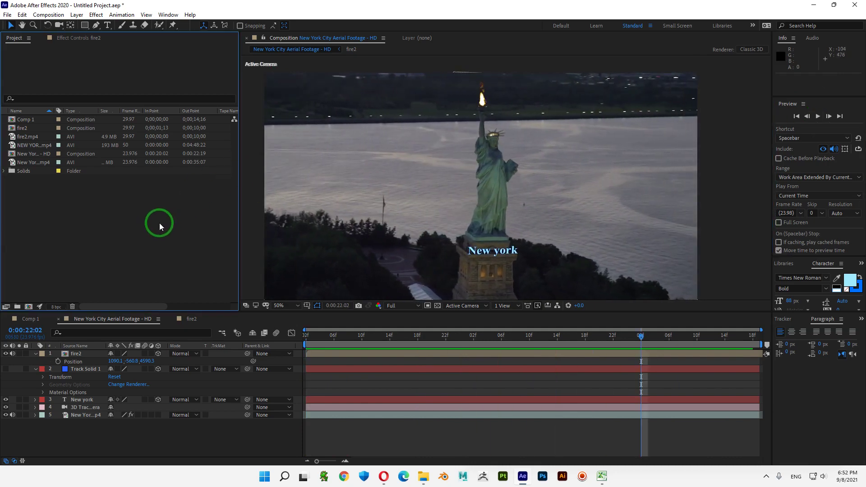
Step: Open the IMG_0461 clip from the tracking footage folder in the media player to examine it
left_click(428, 481)
left_click(593, 225)
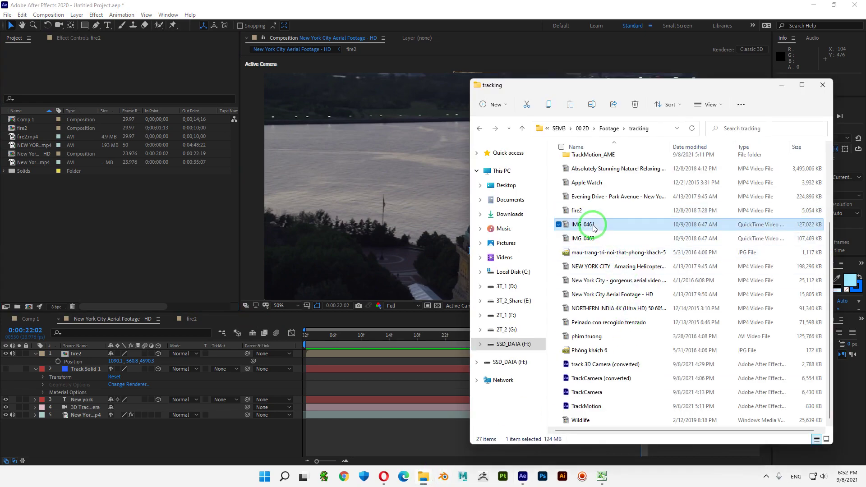
double_click(585, 228)
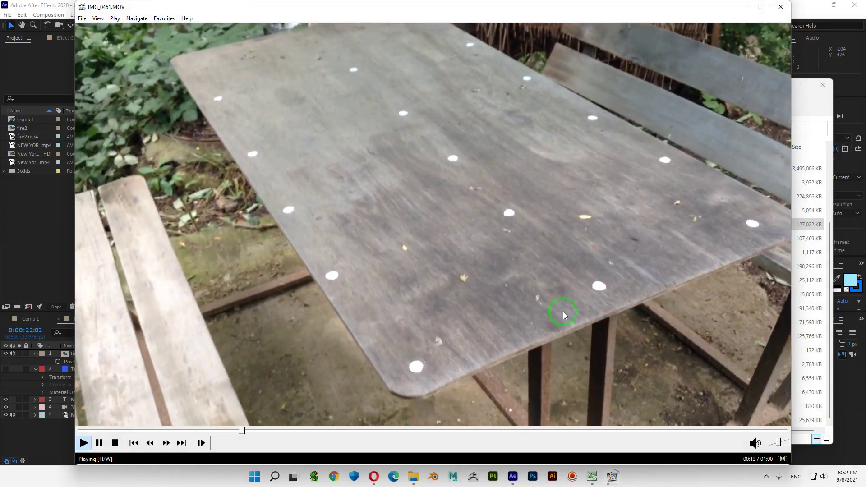
Step: Close the IMG_0461 clip and view the IMG_0463.MOV bench clip in the media player
left_click(780, 7)
double_click(586, 238)
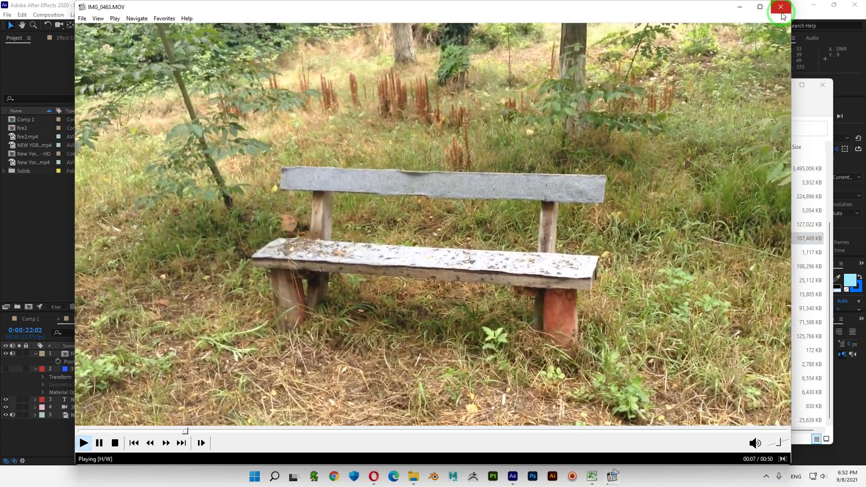
left_click(781, 7)
Step: Import IMG_0463.MOV into the After Effects project and create a new composition from it
left_click_drag(572, 238, 118, 238)
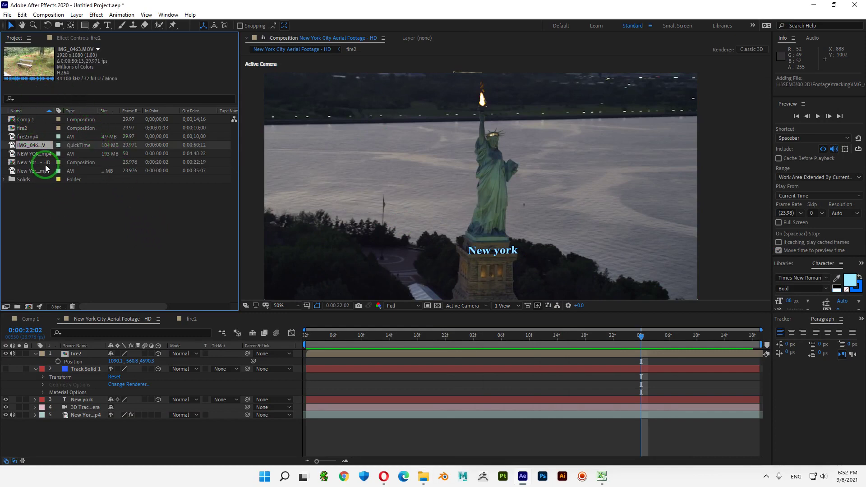
left_click_drag(38, 152, 30, 309)
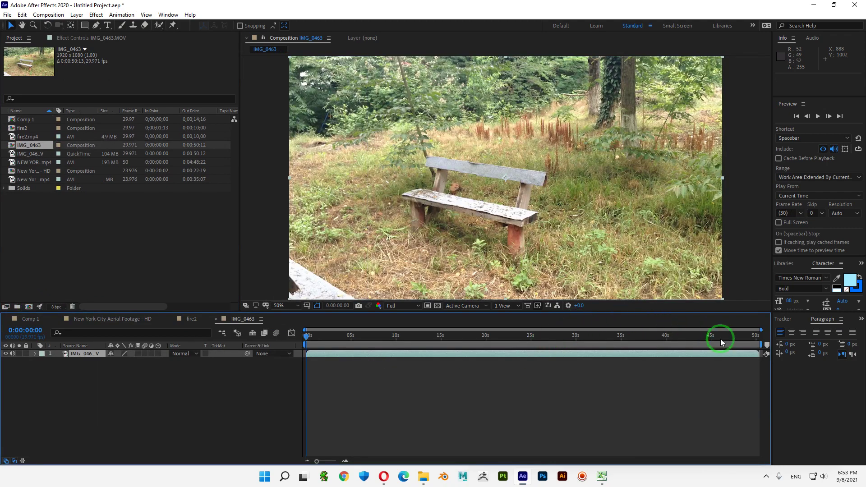
Step: Set the work area from 0:00:06:29 to 0:00:16:09 and trim the IMG_0463 composition to it
left_click_drag(306, 335, 409, 345)
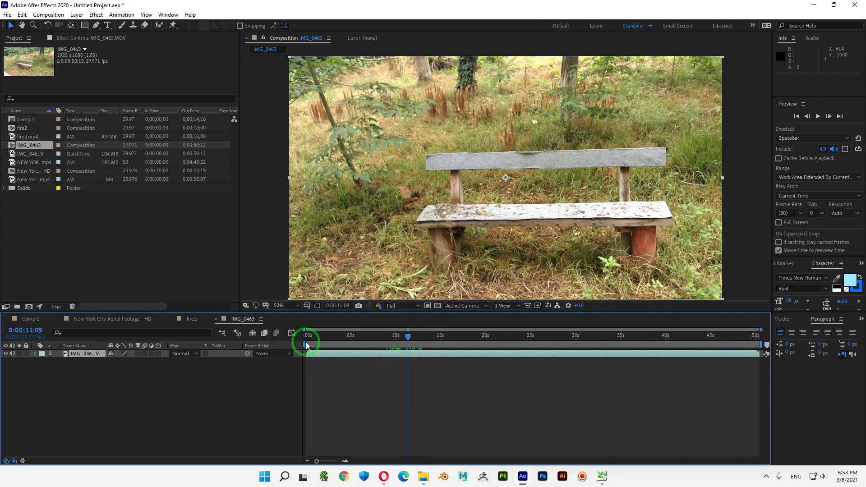
left_click_drag(301, 344, 366, 345)
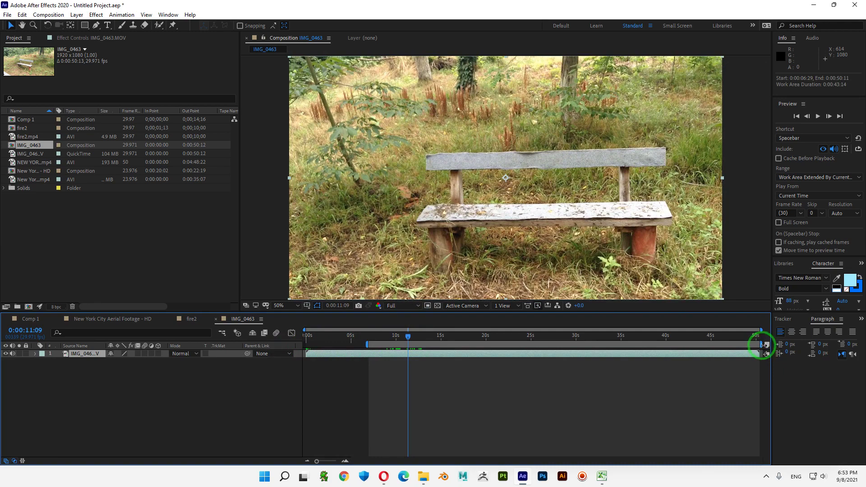
left_click_drag(762, 345, 370, 343)
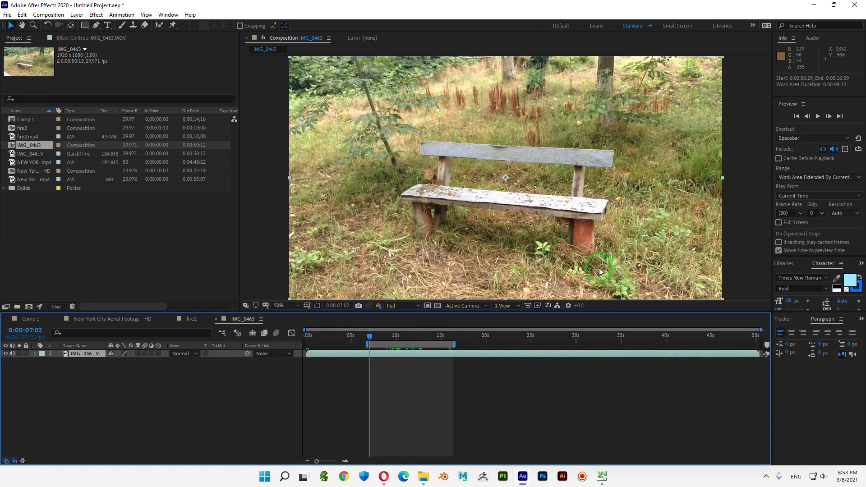
left_click(408, 353)
right_click(408, 352)
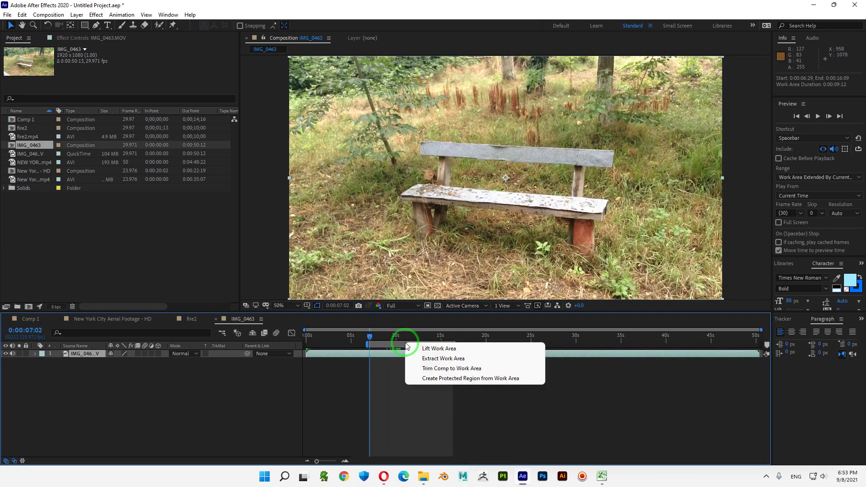
left_click(438, 367)
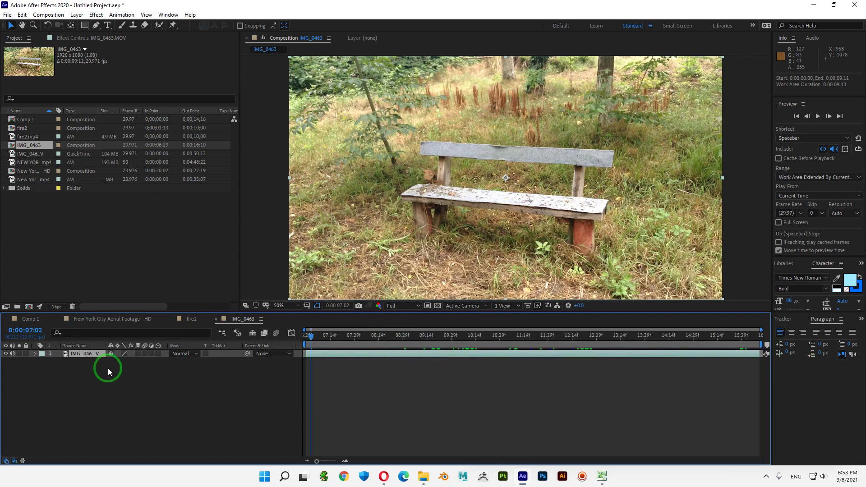
Step: Run Track Camera on the bench footage and inspect the solved track points on the bench at different times
left_click(122, 15)
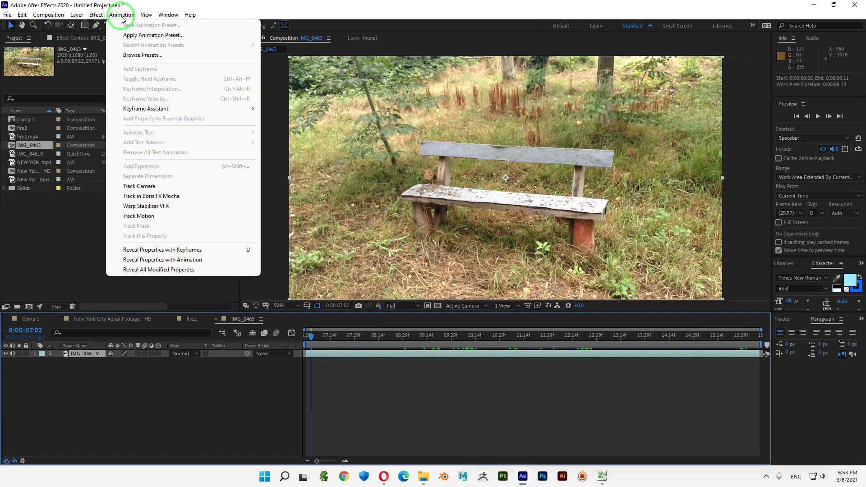
left_click(149, 191)
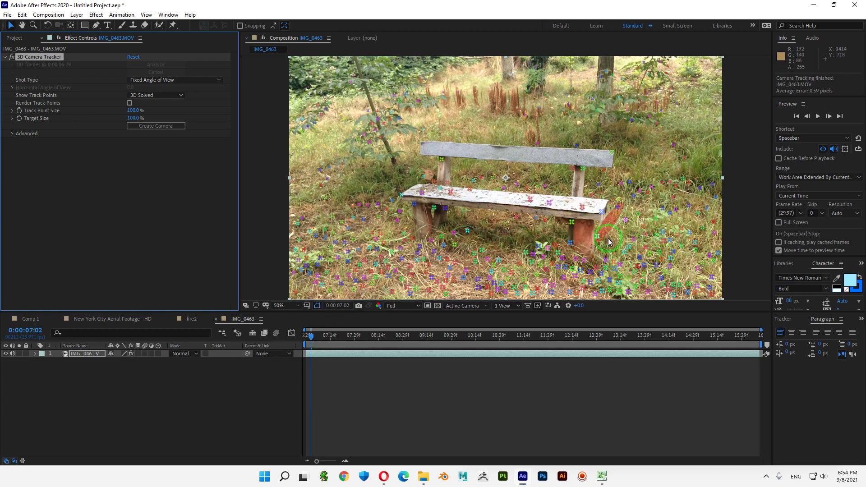
left_click_drag(309, 339, 485, 344)
left_click(486, 169)
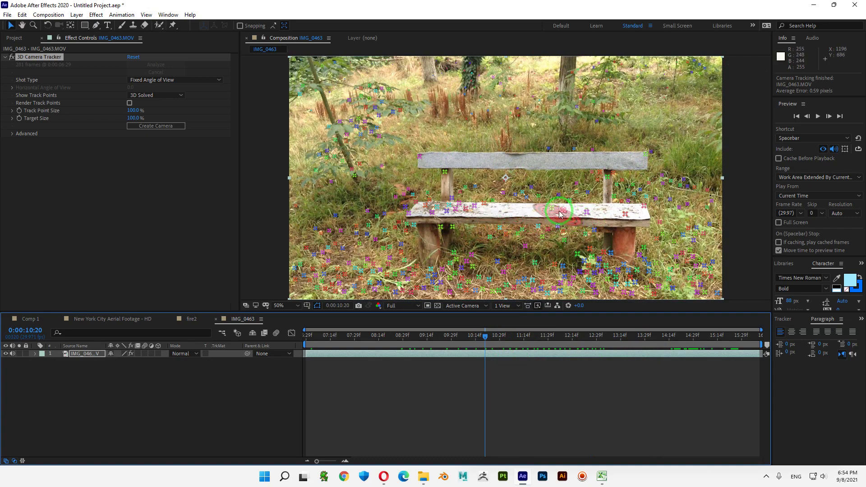
left_click_drag(488, 337, 404, 334)
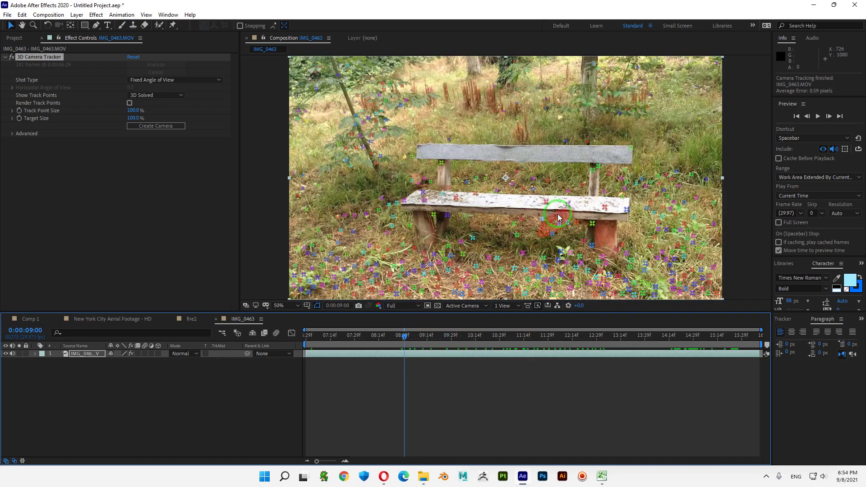
left_click(556, 206)
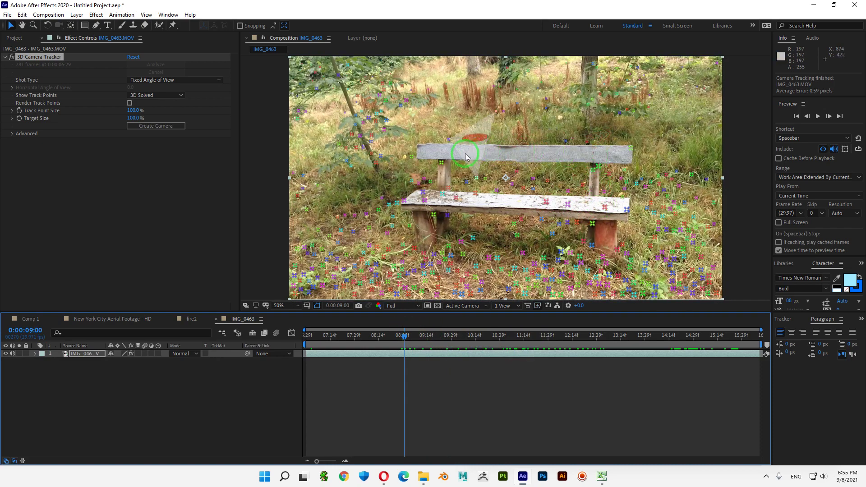
Step: At 0:00:12:23, select three track points on the bench seat and create a text layer and camera from them
left_click_drag(404, 335, 587, 344)
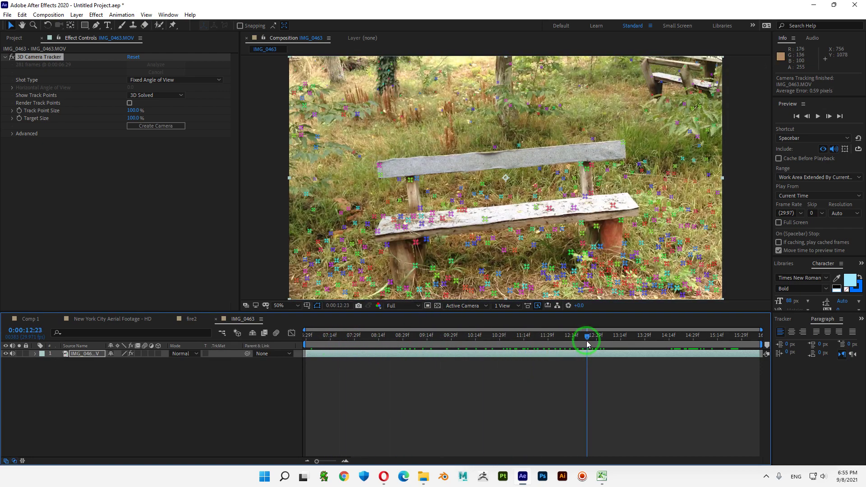
left_click(574, 211)
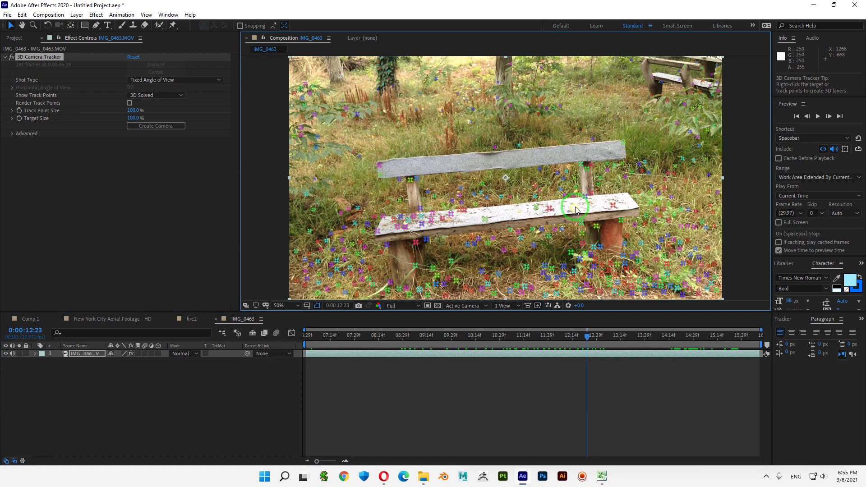
left_click(550, 211)
left_click(538, 209, "shift")
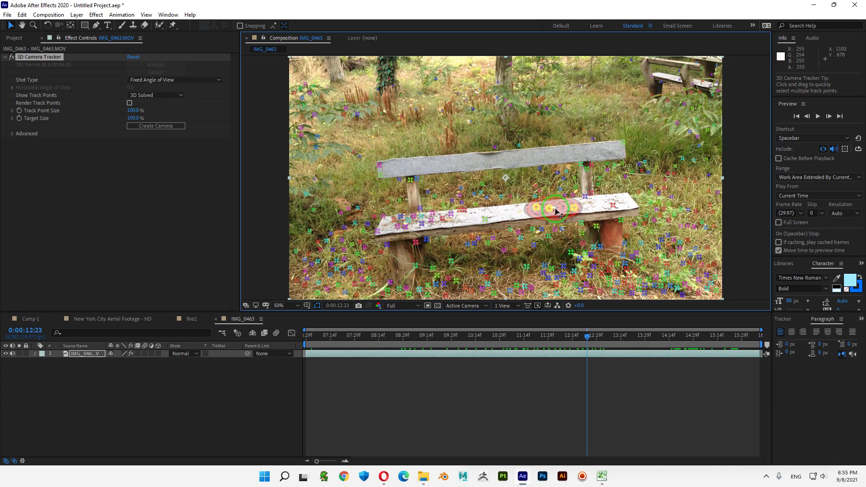
right_click(557, 210)
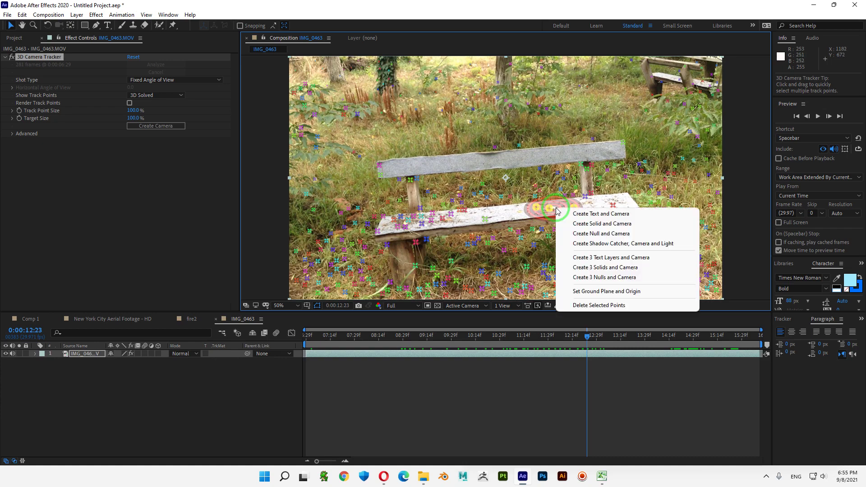
left_click(613, 215)
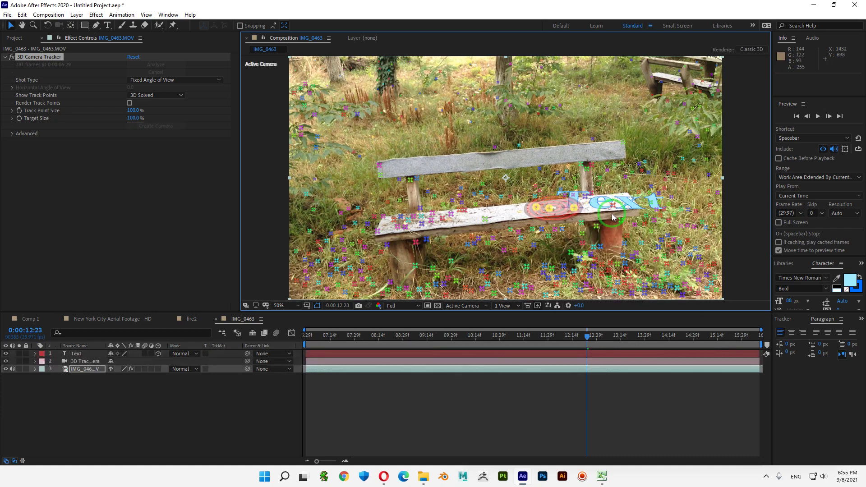
Step: Align the Text layer with the bench seat by setting its Z Rotation to -13°
left_click(226, 380)
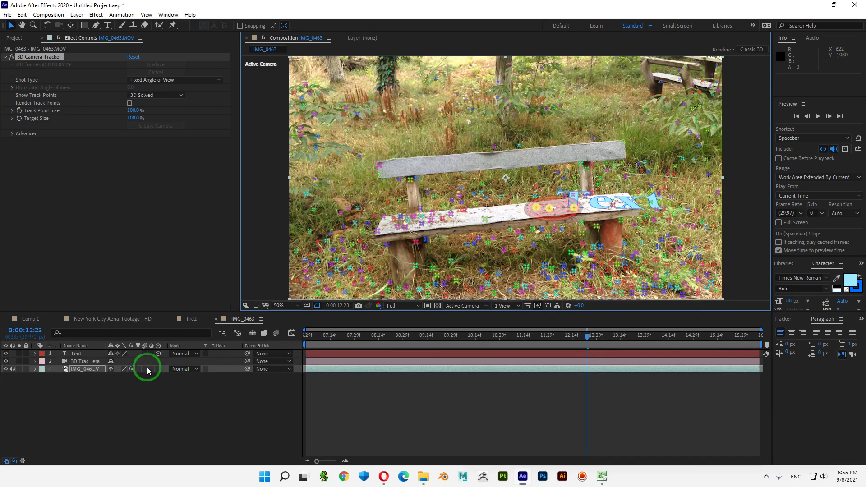
left_click(75, 356)
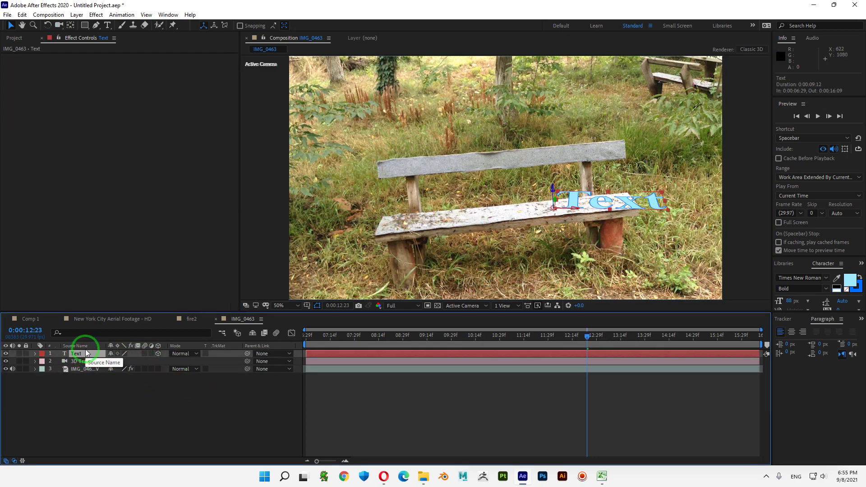
key("r")
left_click(129, 380)
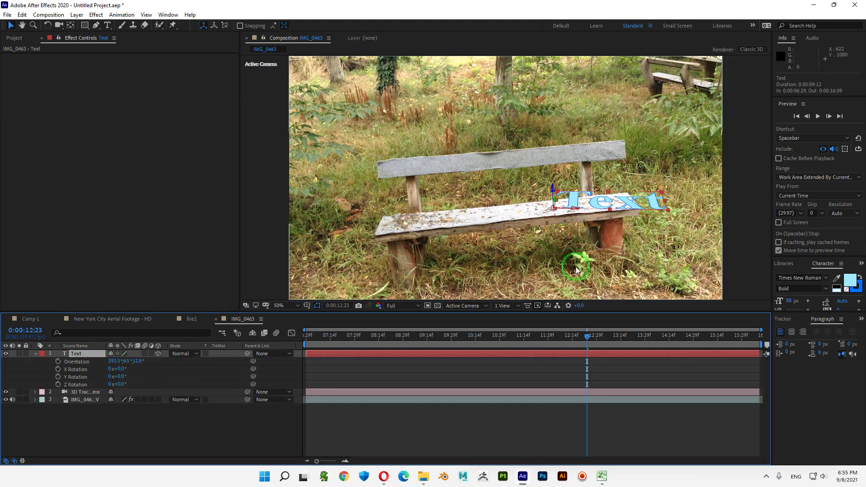
left_click(552, 201)
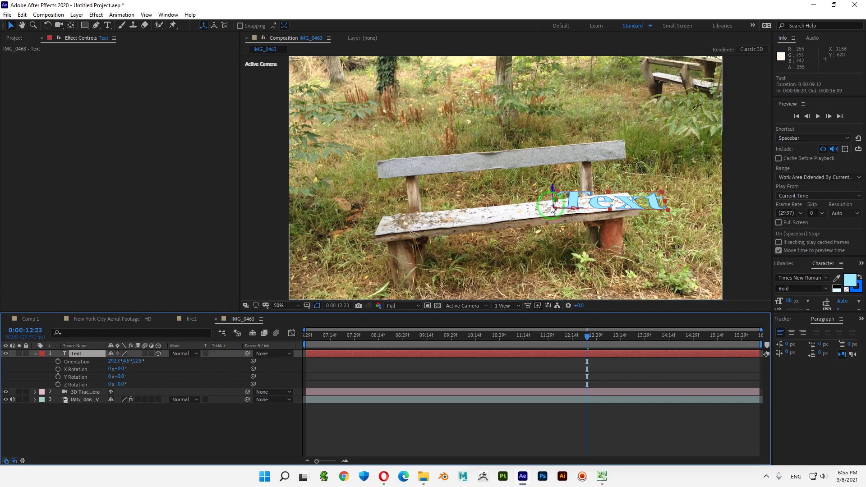
left_click_drag(122, 387, 115, 384)
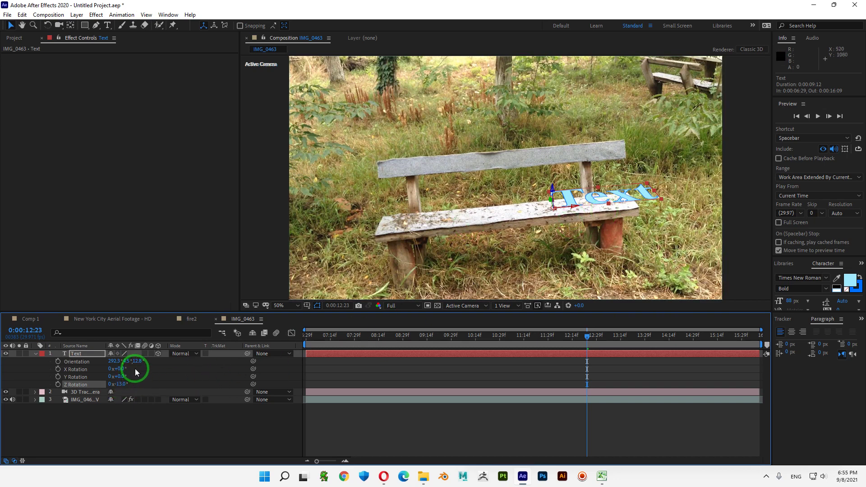
Step: Place the text on the bench seat at position 1190.9, 1299.9, 6173.0 and scale it to 836.3%
key("shift+p")
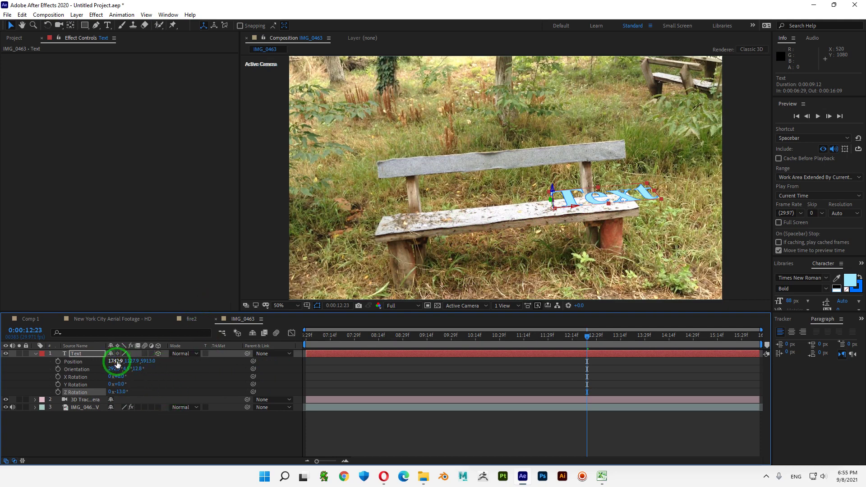
left_click_drag(116, 363, 217, 353)
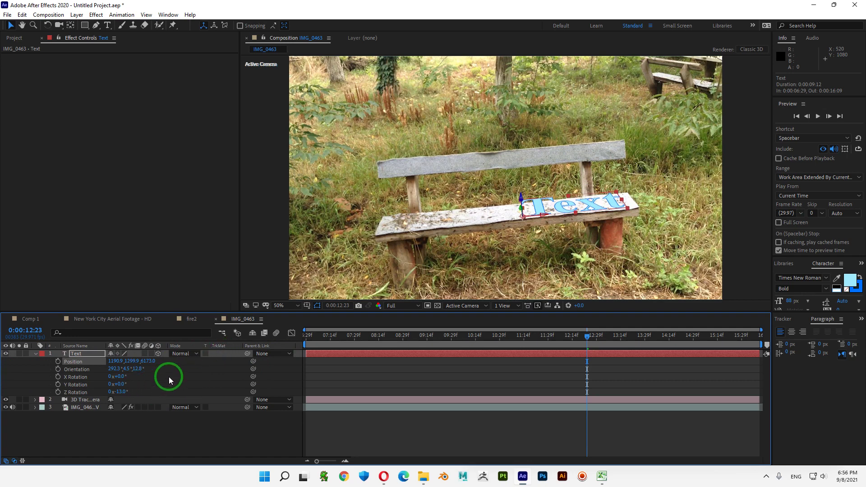
key("shift+s")
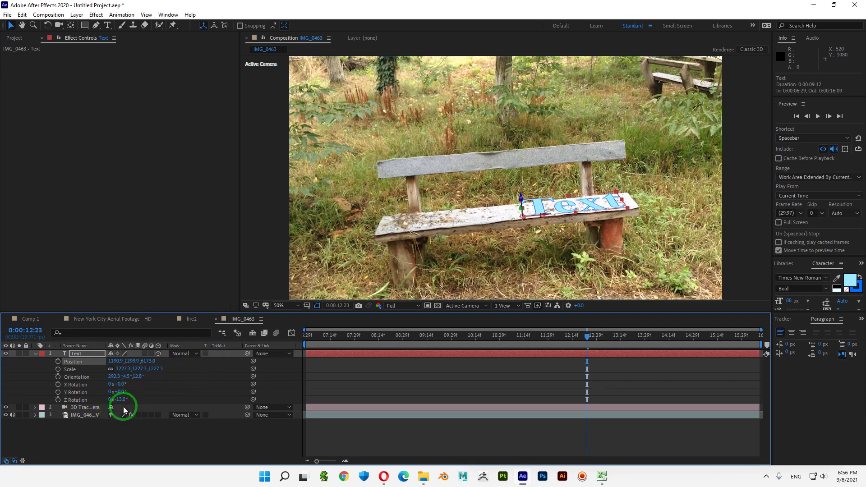
left_click_drag(123, 363, 2, 372)
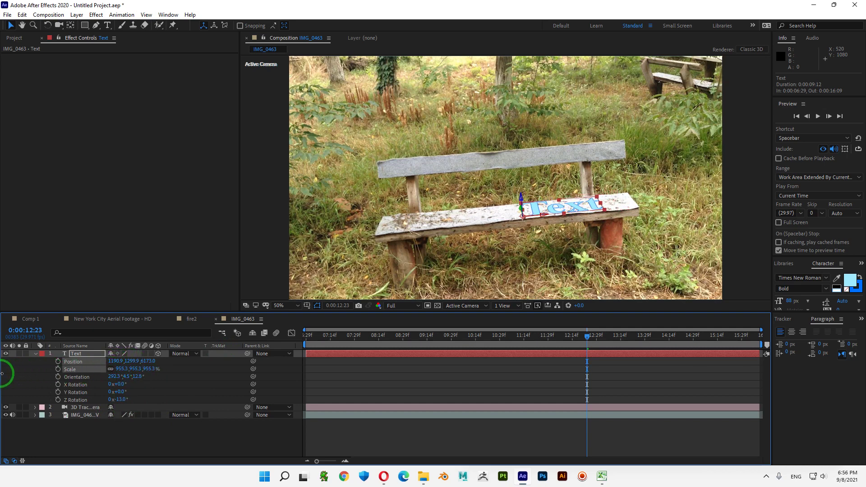
left_click_drag(118, 369, 266, 388)
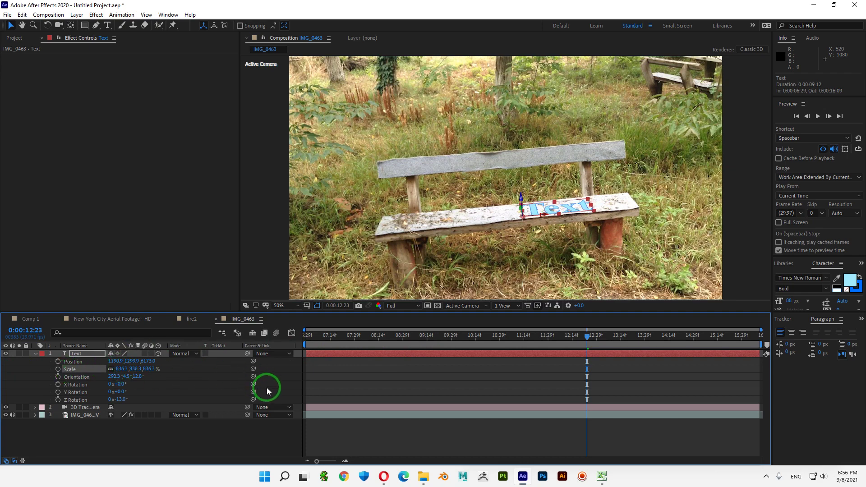
left_click(212, 443)
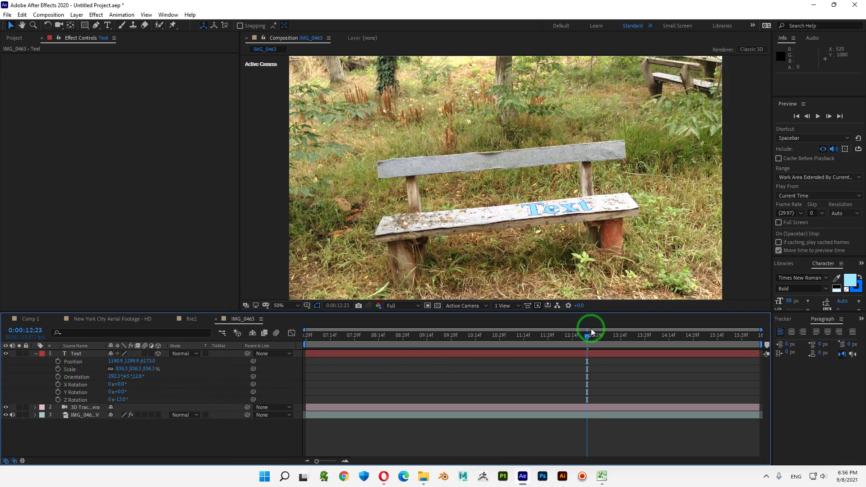
Step: Scrub through and play back the bench shot to check that the text stays attached to the seat
left_click_drag(581, 337, 315, 344)
left_click_drag(650, 337, 696, 337)
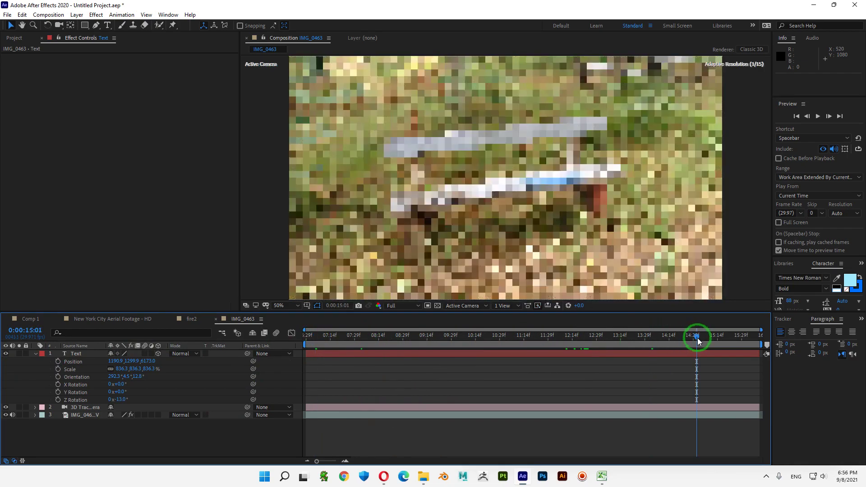
left_click(308, 341)
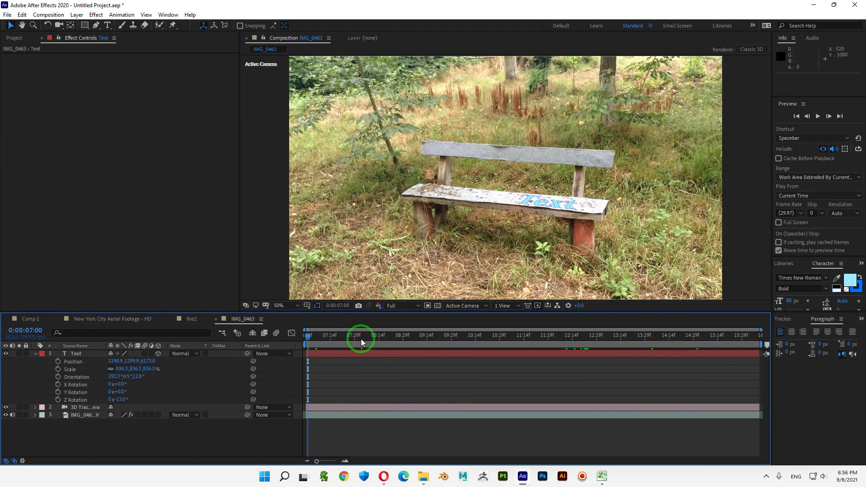
key("space")
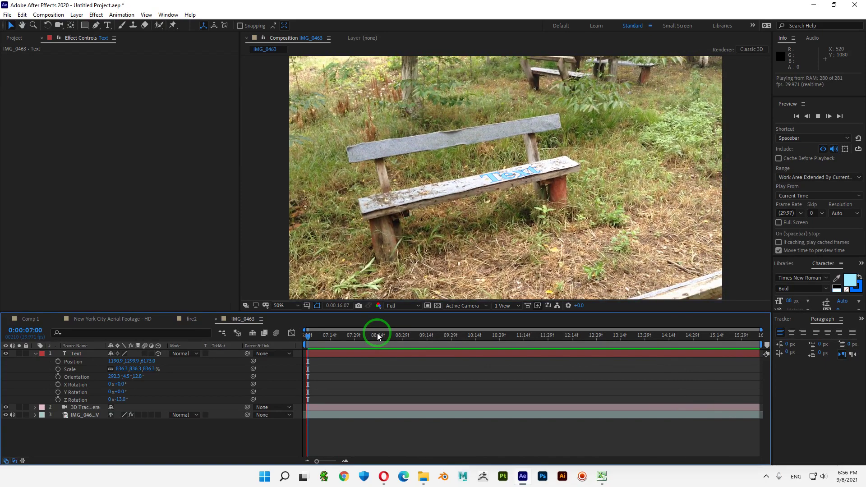
left_click(819, 118)
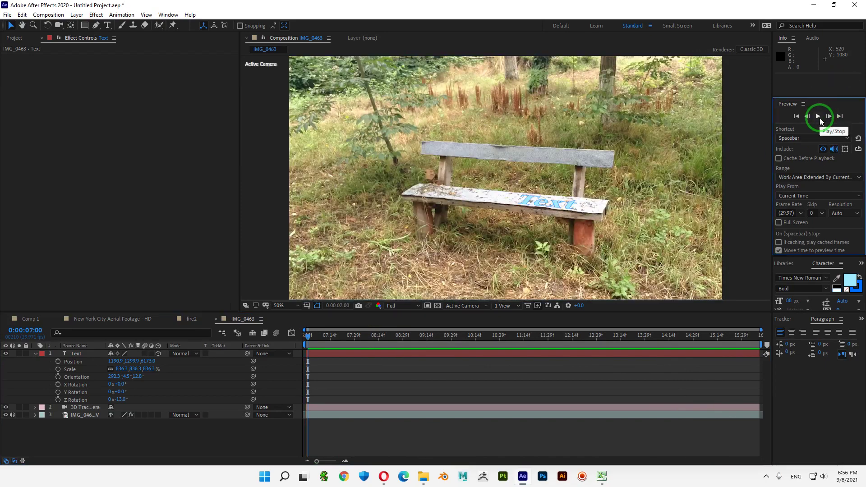
left_click(821, 119)
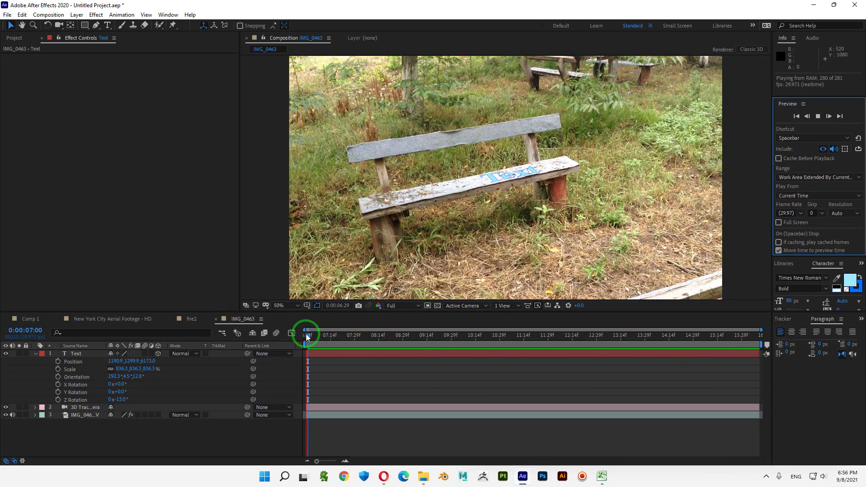
mouse_move(317, 338)
left_mouse_down()
mouse_move(675, 340)
mouse_move(341, 328)
mouse_move(564, 340)
mouse_move(432, 340)
mouse_move(311, 329)
mouse_move(550, 340)
mouse_move(315, 339)
left_mouse_up()
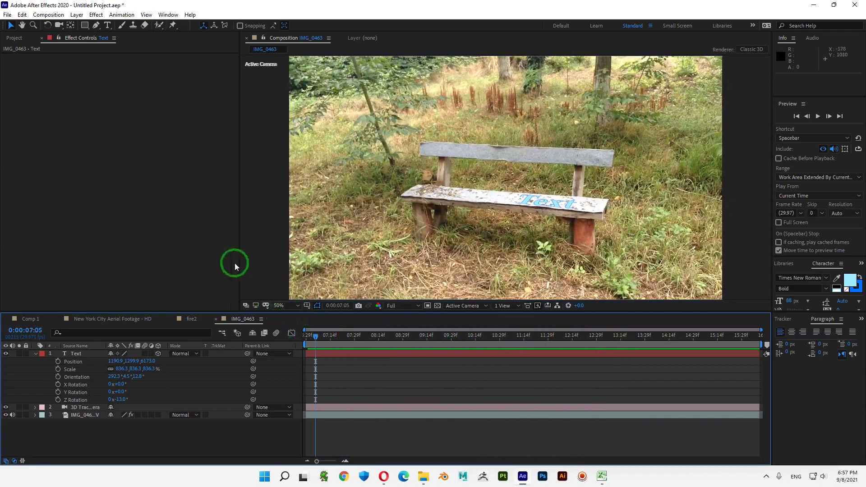